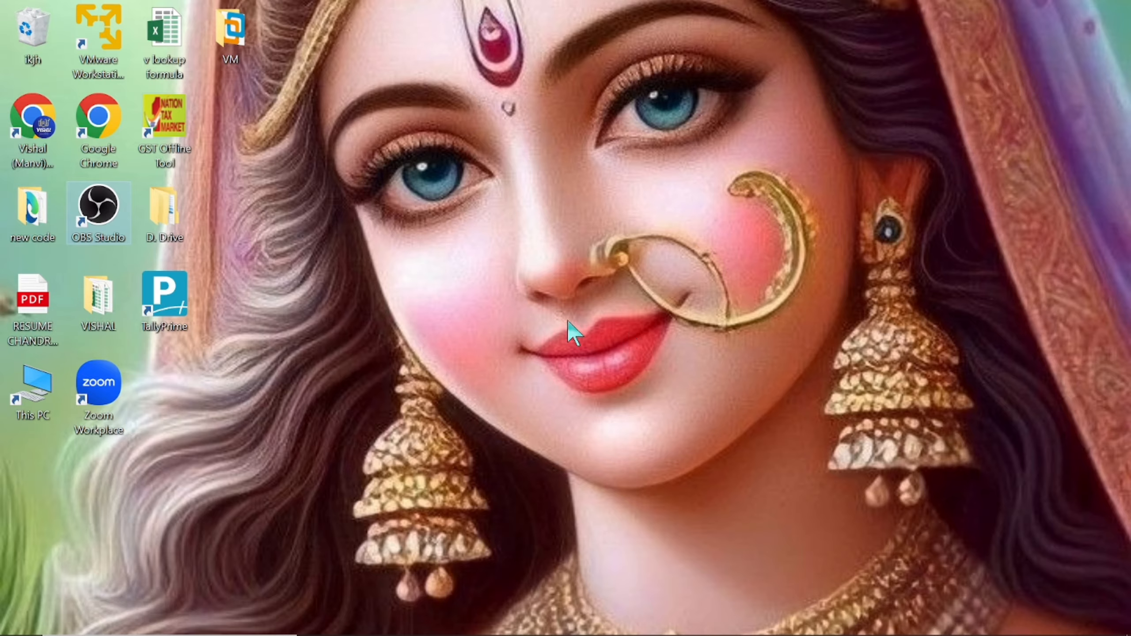
key(super+d)
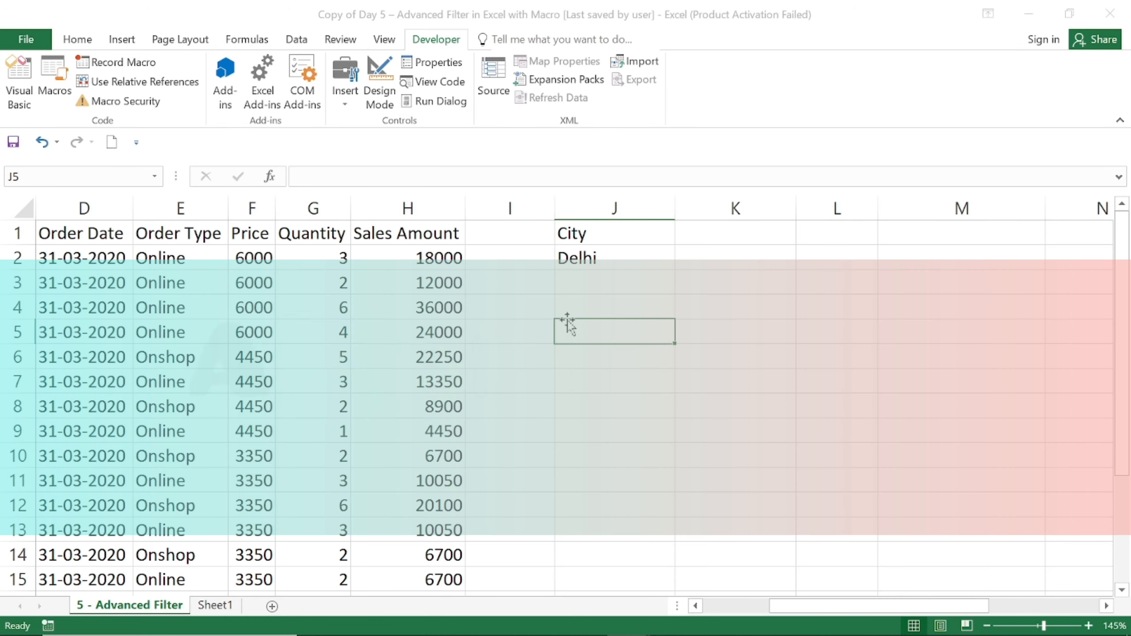
Step: Look over the order records across row 5, from the Order Number column to the City criteria column
key(Left)
key(Left)
key(Left)
key(Left)
key(Left)
key(Left)
key(Left)
key(Left)
key(Left)
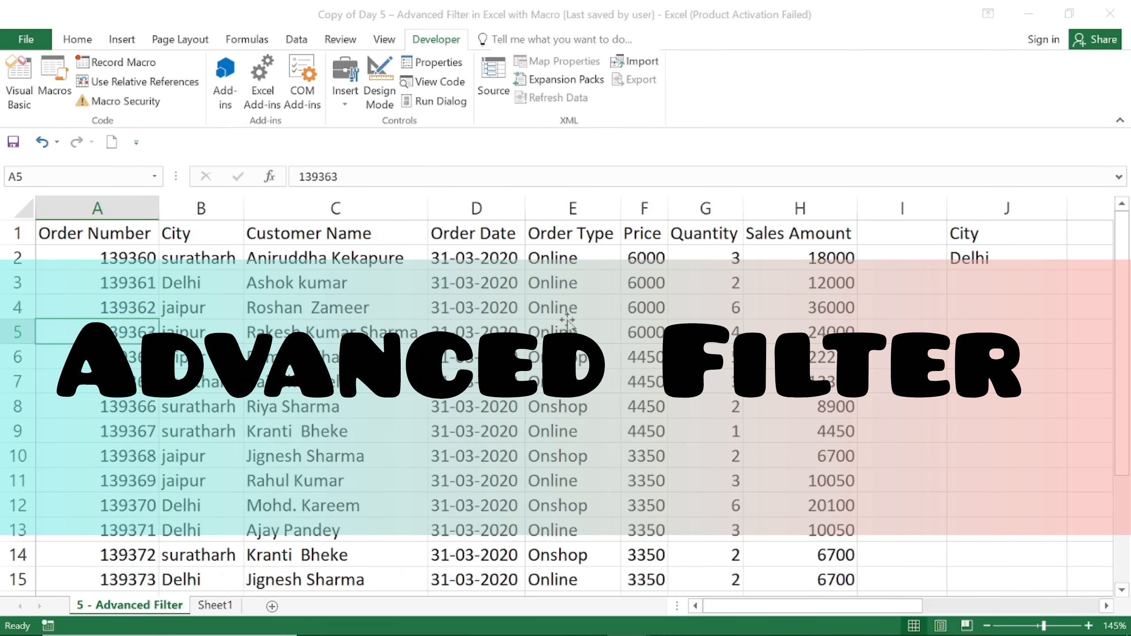
key(Right)
key(Right)
key(Right)
key(Right)
key(Right)
key(Right)
key(Right)
key(Right)
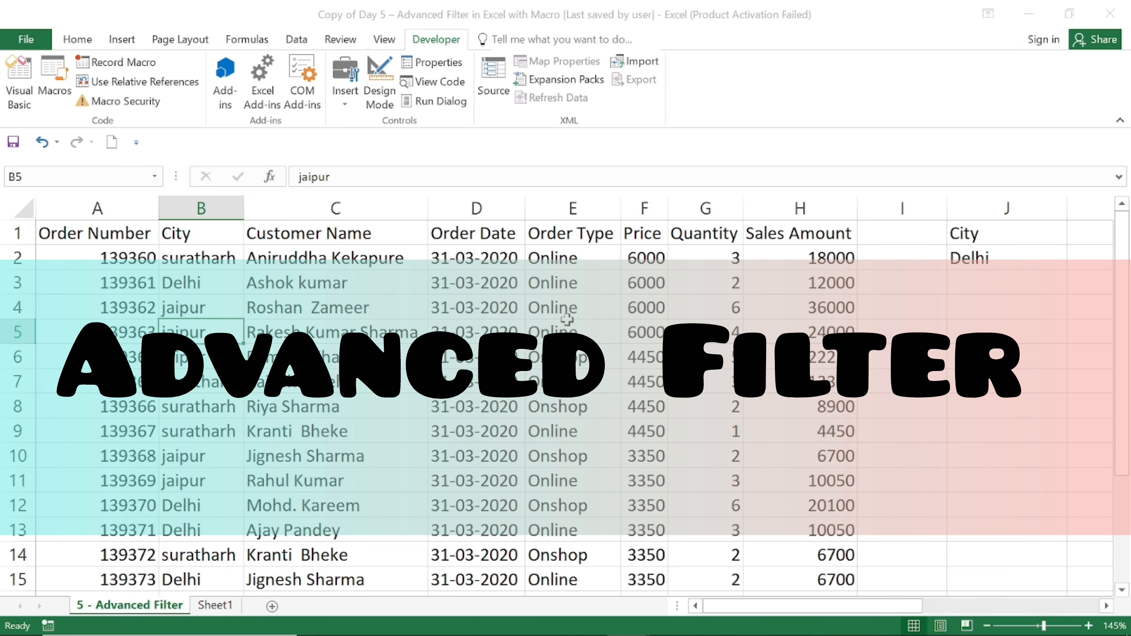
key(Right)
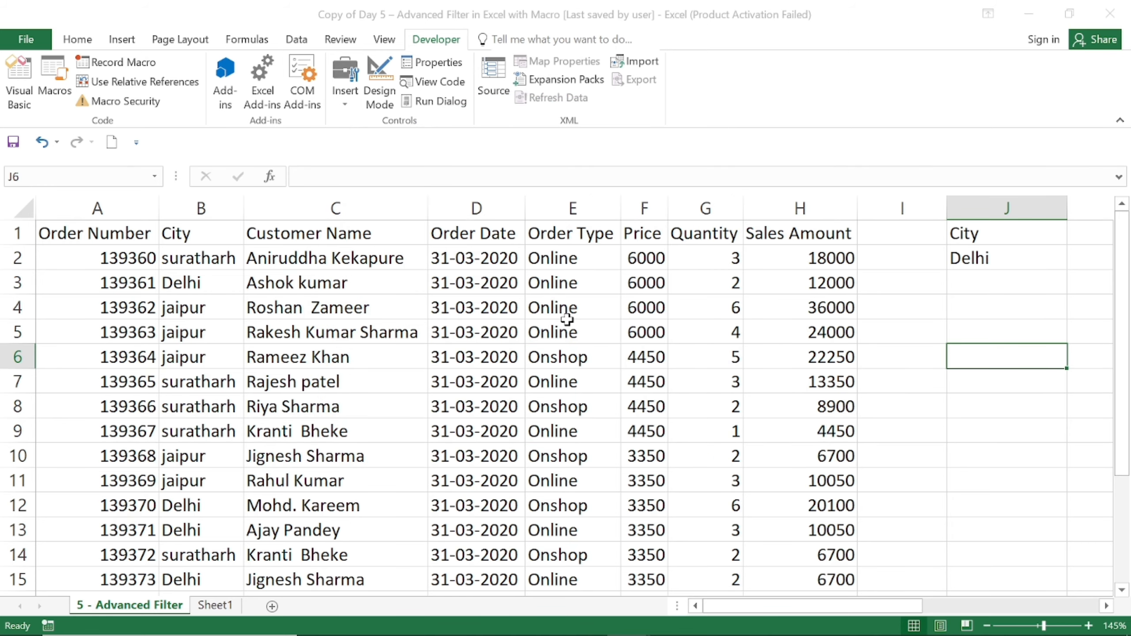
key(Left)
key(Left)
key(Left)
key(Left)
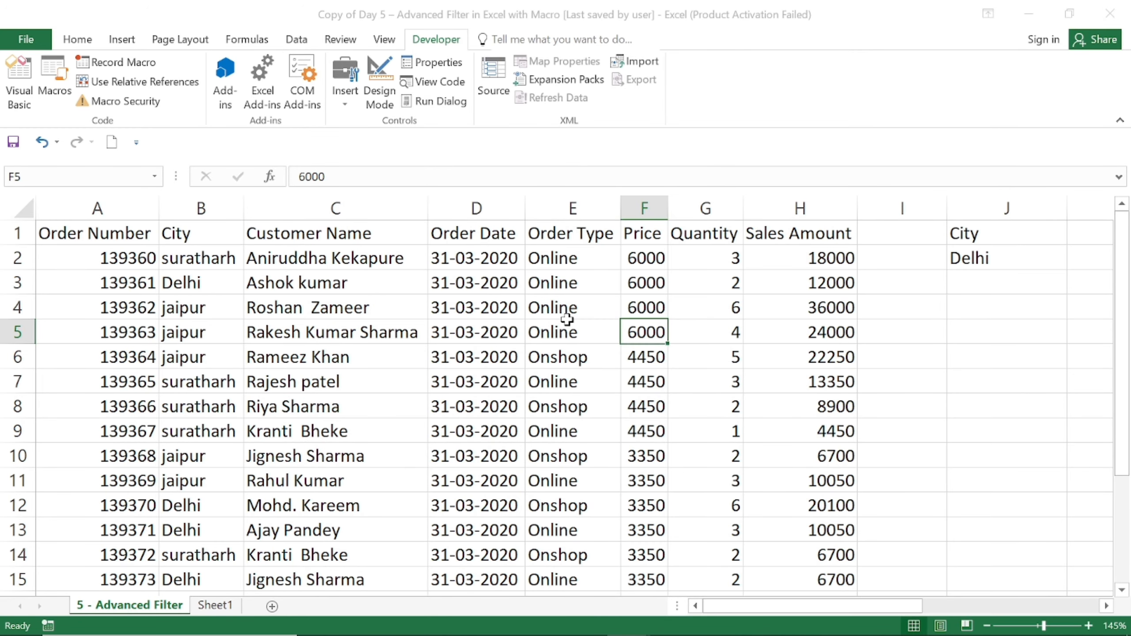
key(Right)
key(Right)
key(Right)
key(Right)
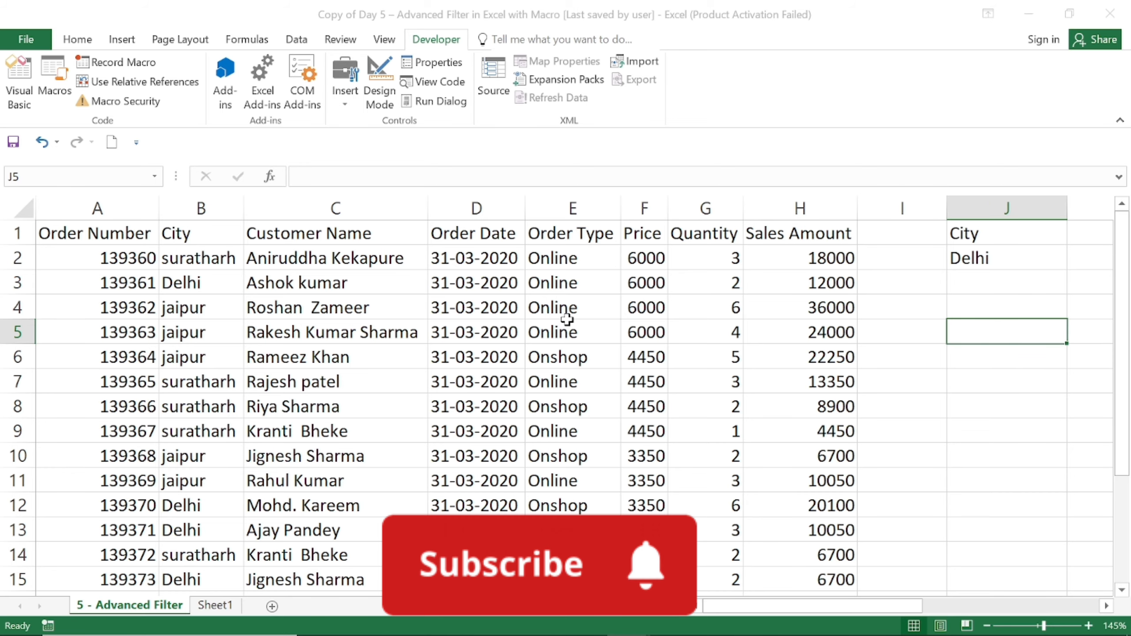
Step: Examine the order table's header row from Order Number to Sales Amount and the City criteria header in J1
key(Up)
key(Up)
key(Up)
key(Up)
key(Right)
key(Right)
key(Right)
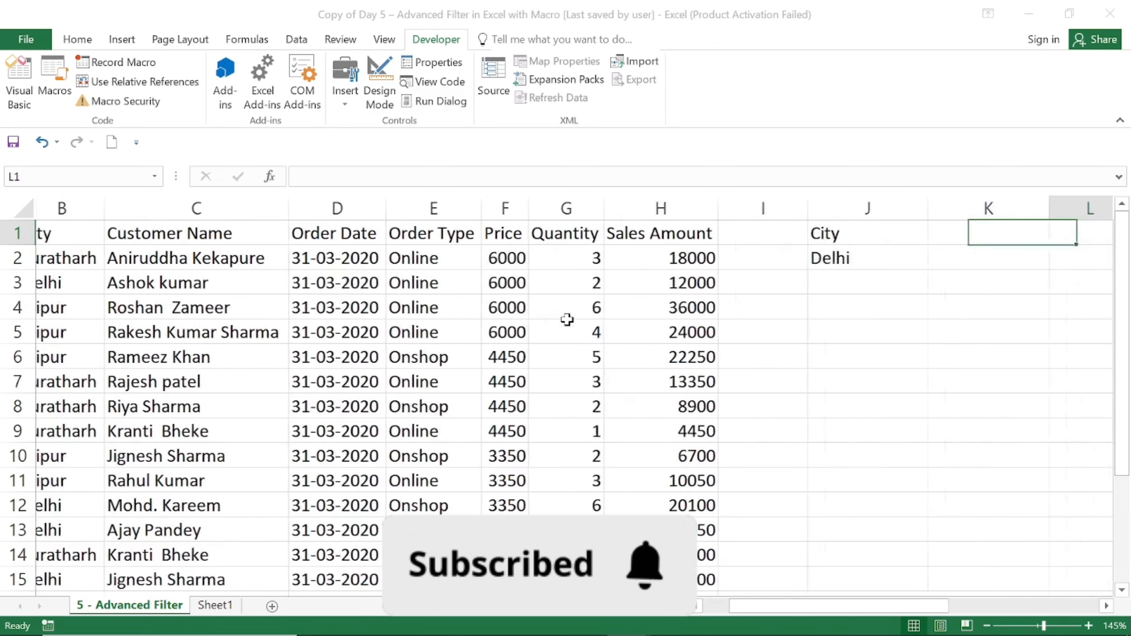
key(Left)
key(Left)
key(Left)
key(Left)
key(Left)
key(Left)
key(Left)
key(Left)
key(Left)
key(Left)
key(Left)
key(Left)
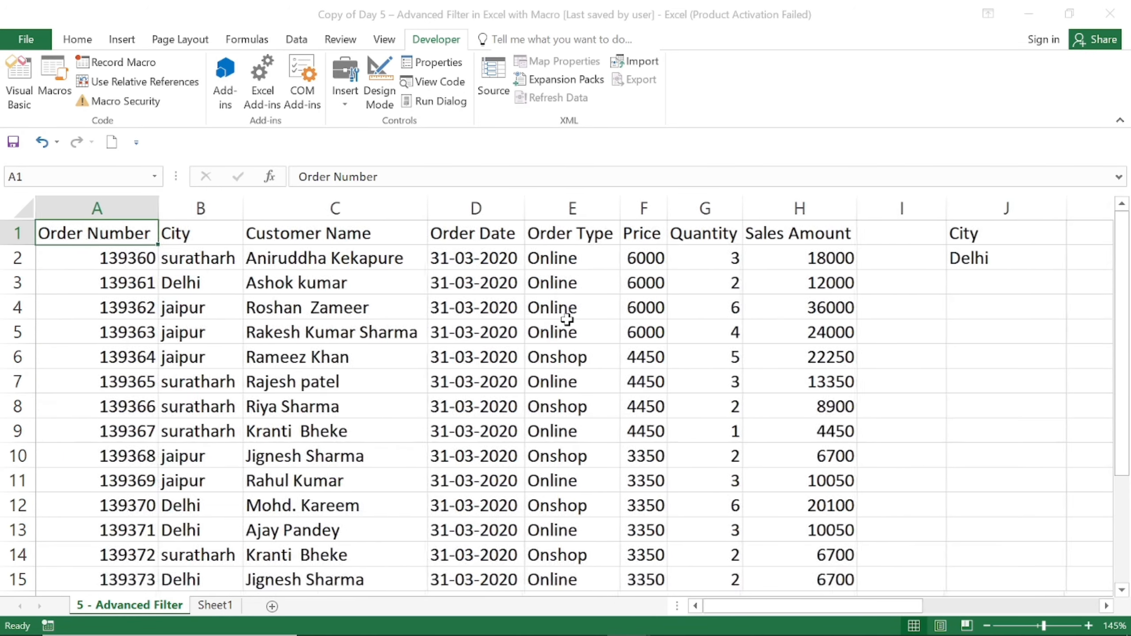
key(Right)
key(Right)
key(Right)
key(Right)
key(Right)
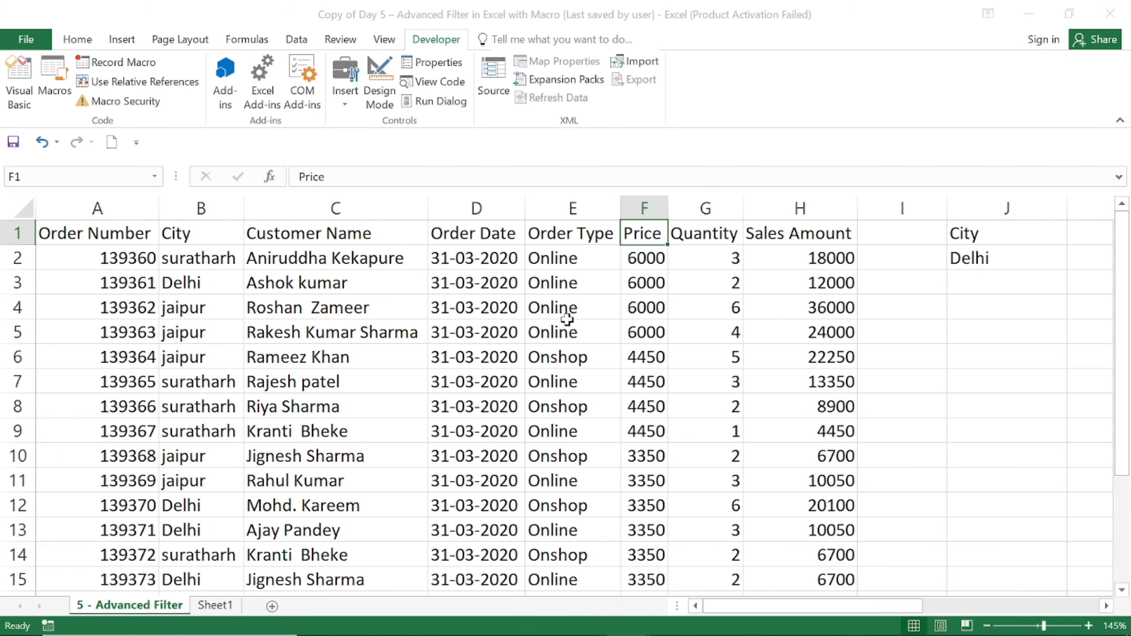
key(Right)
key(Right)
key(Right)
key(Right)
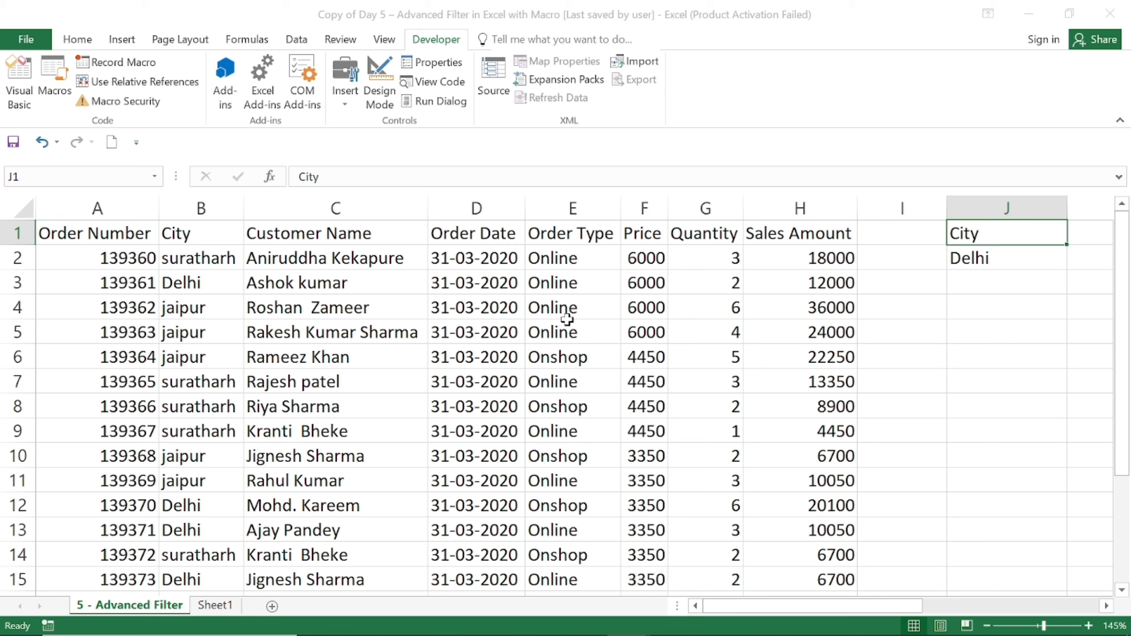
key(Left)
key(Left)
key(Left)
key(Left)
key(Left)
key(Left)
key(Left)
key(Left)
key(Left)
key(Right)
key(Right)
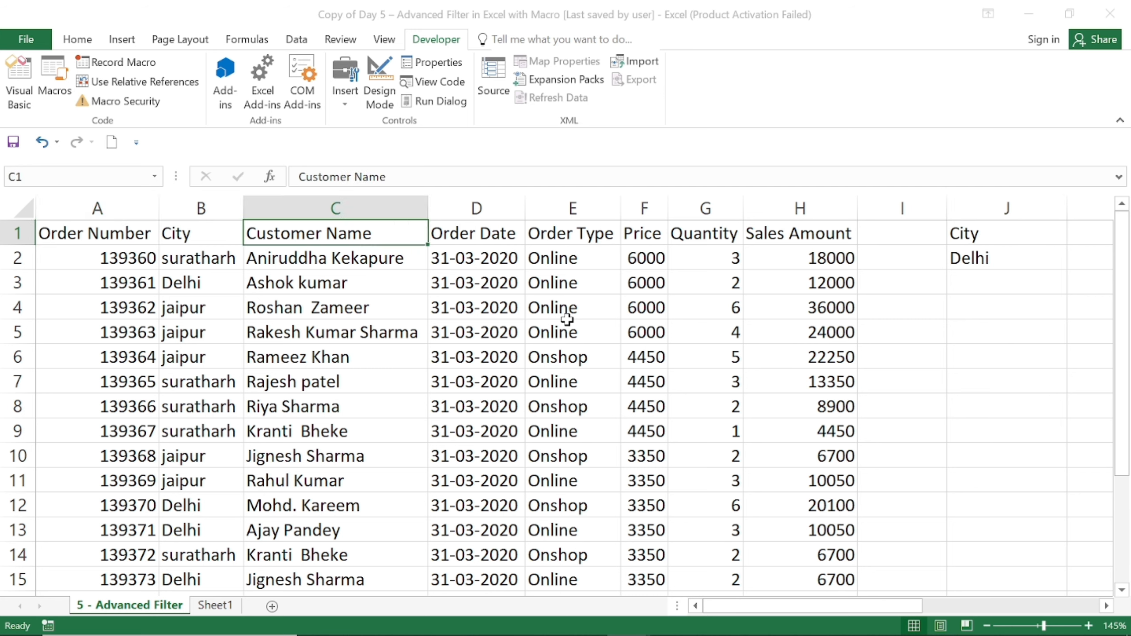
key(Right)
key(Right)
key(Right)
key(Right)
key(Right)
key(Right)
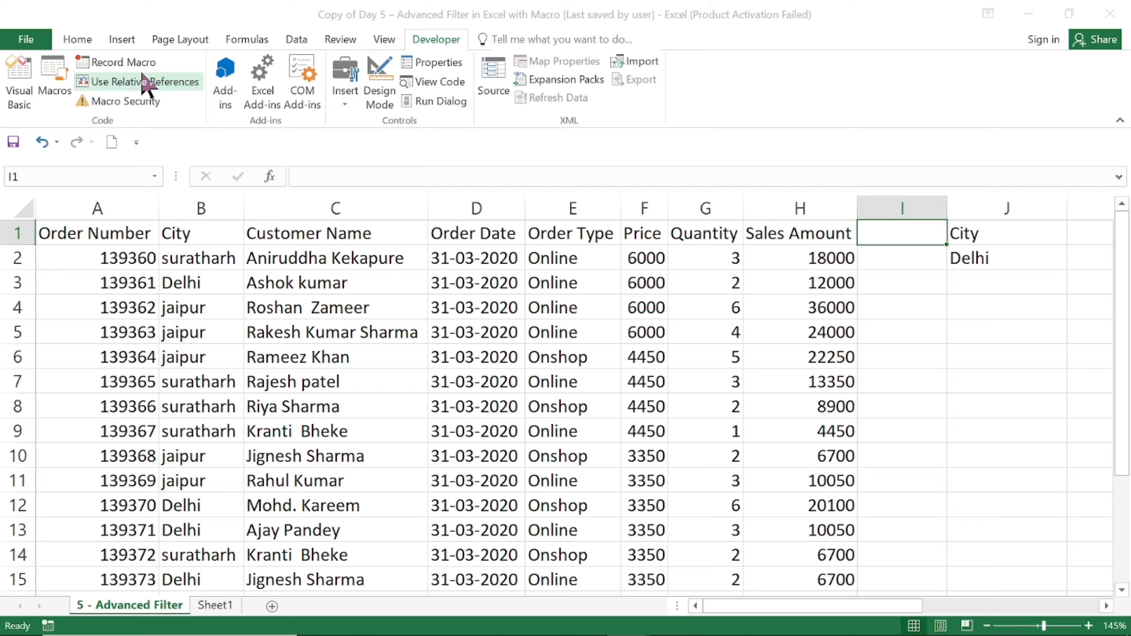
Step: Start an Advanced Filter from the City criteria header in J1 and choose to copy the results to another location
click(291, 43)
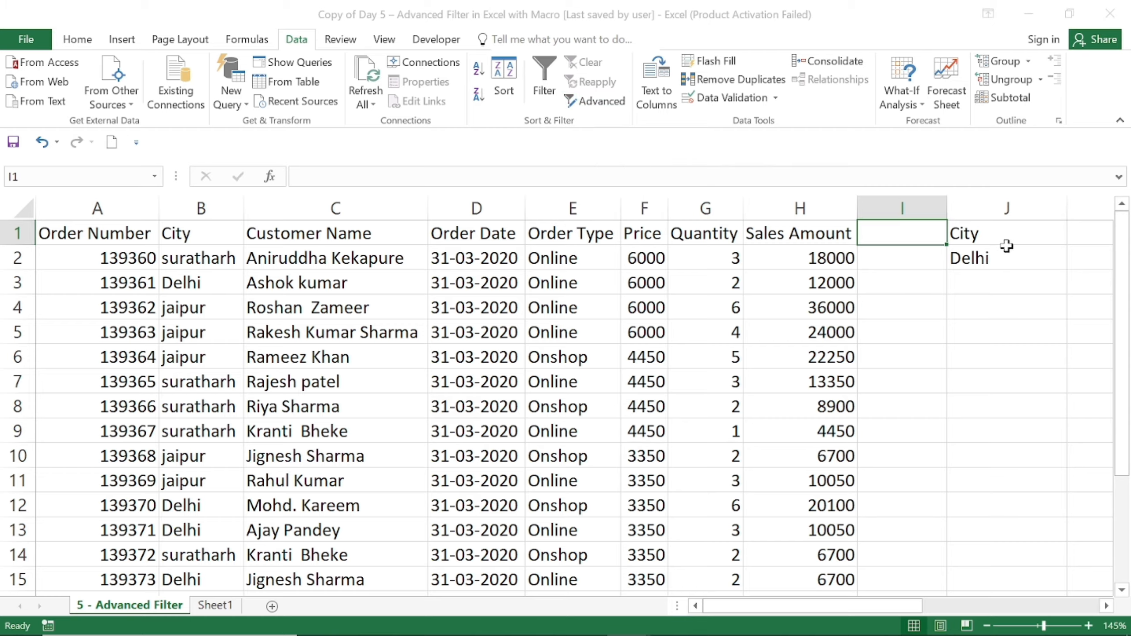
click(989, 236)
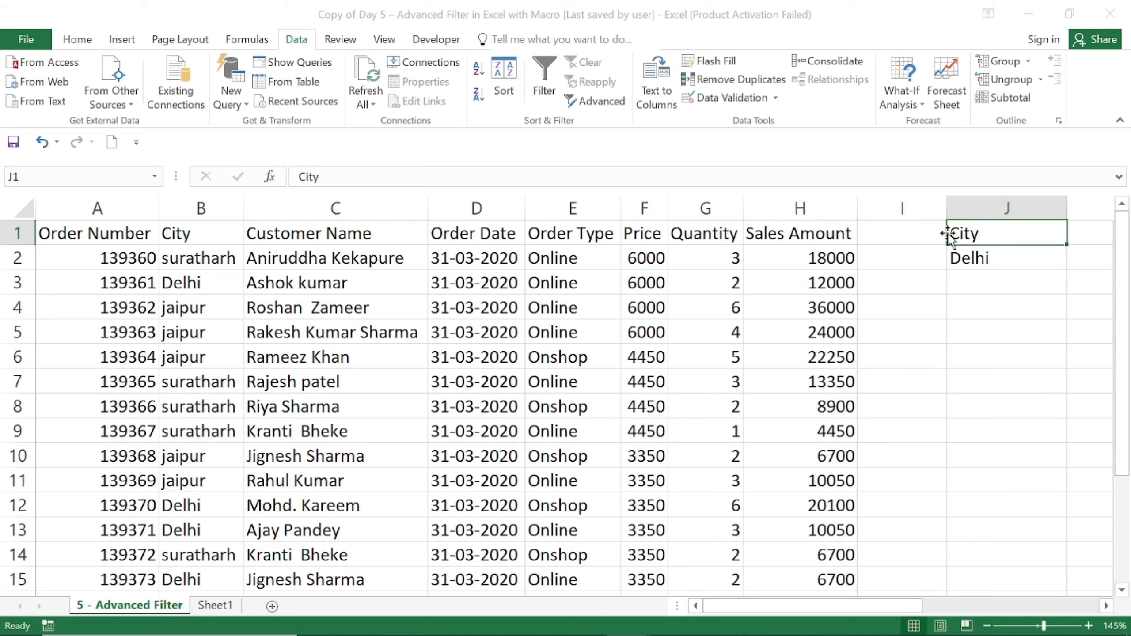
key(Down)
key(Up)
click(589, 104)
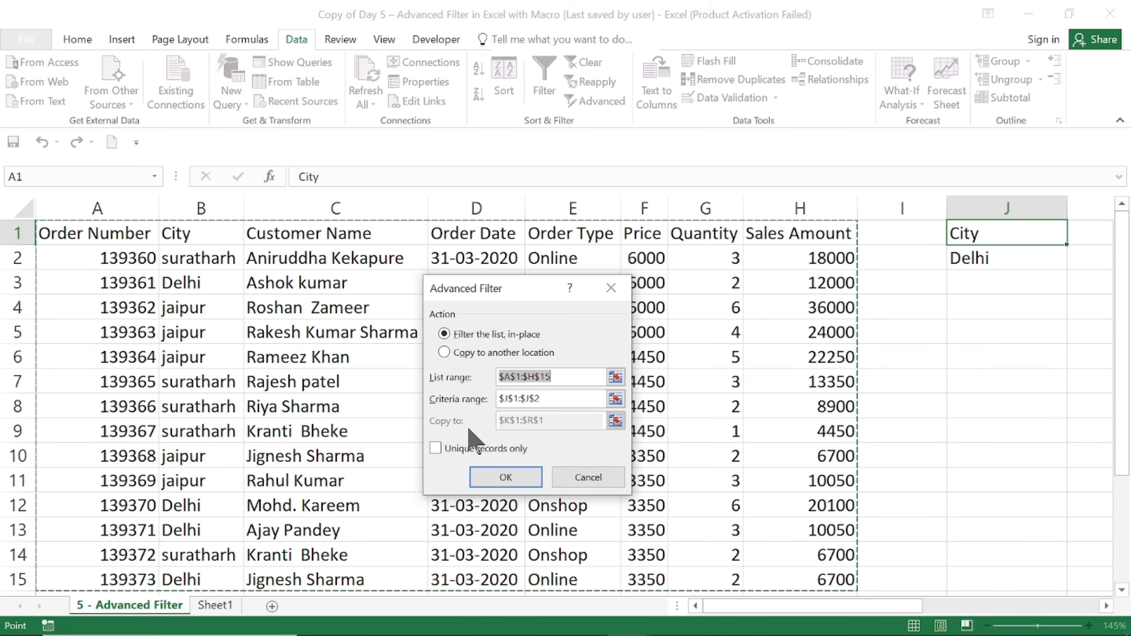
key(Escape)
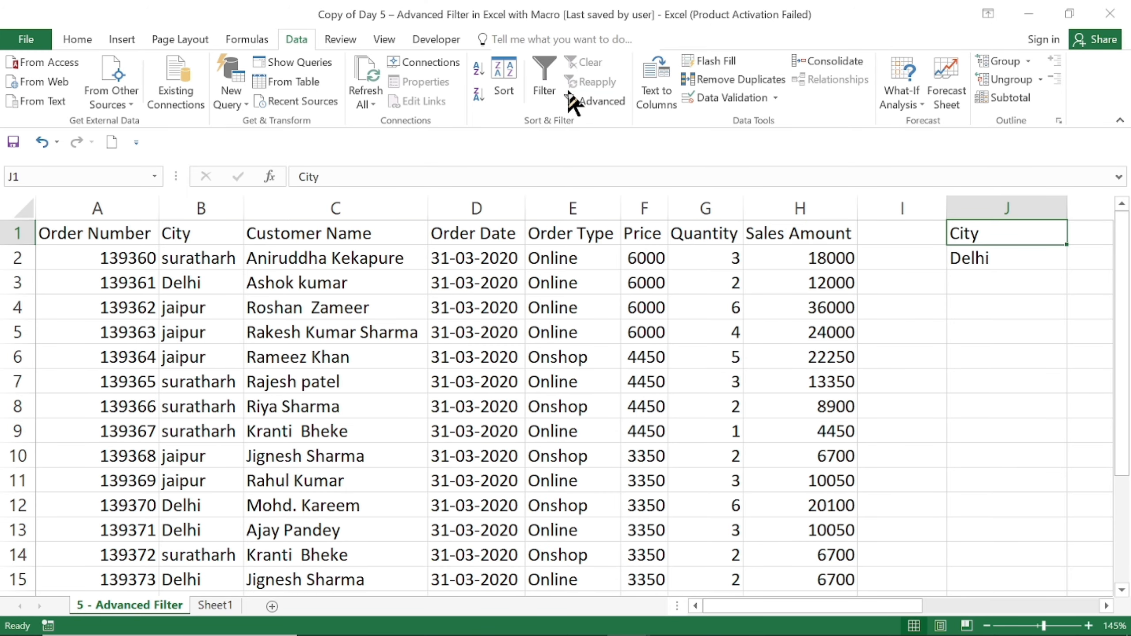
click(573, 96)
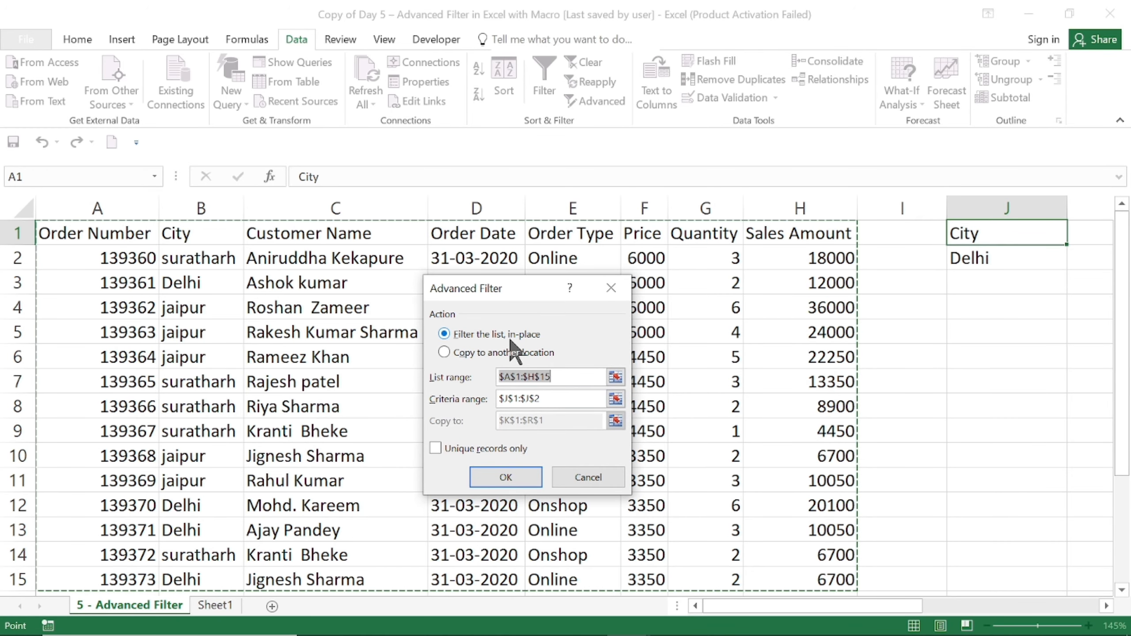
click(484, 355)
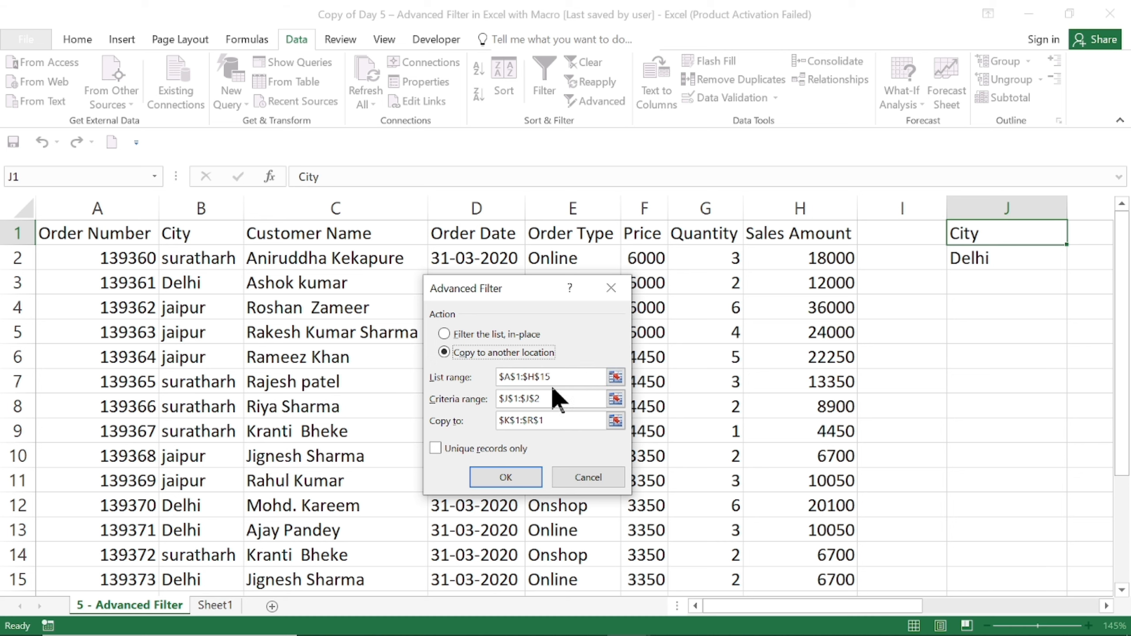
Step: Keep A1:H15 as the filter's list range and set the criteria range to the City criteria in J1:J2
click(616, 377)
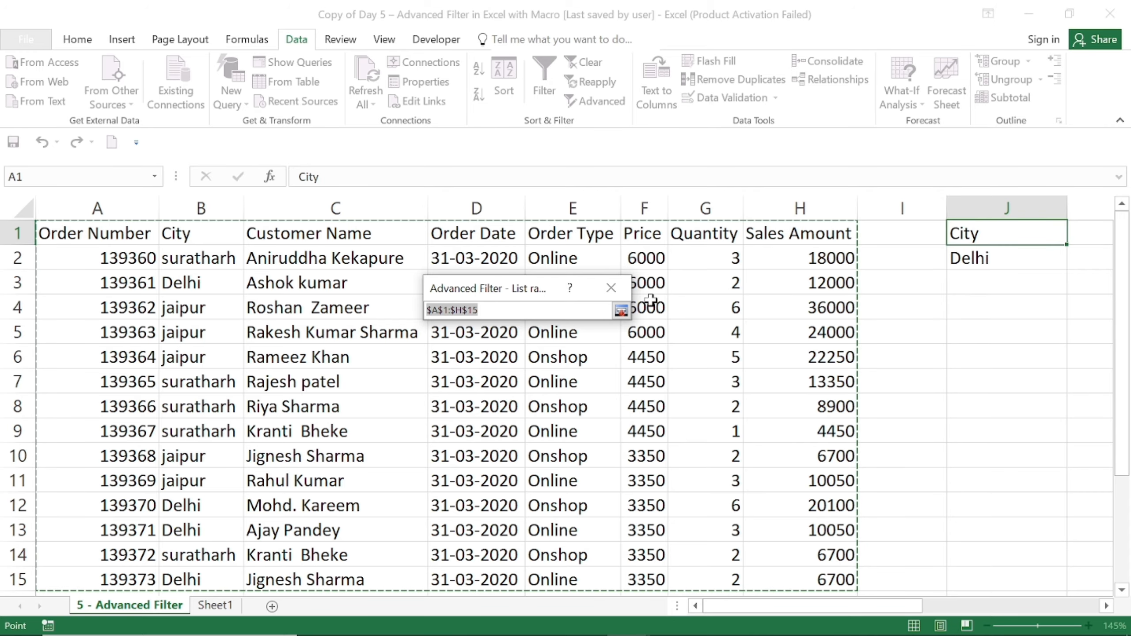
click(621, 311)
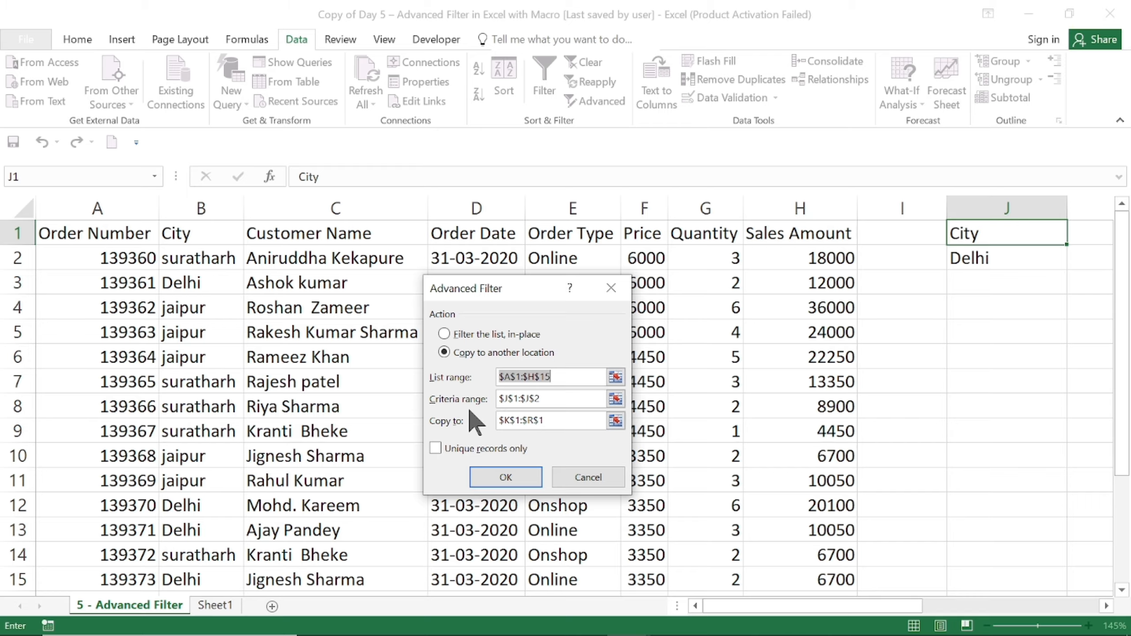
click(616, 399)
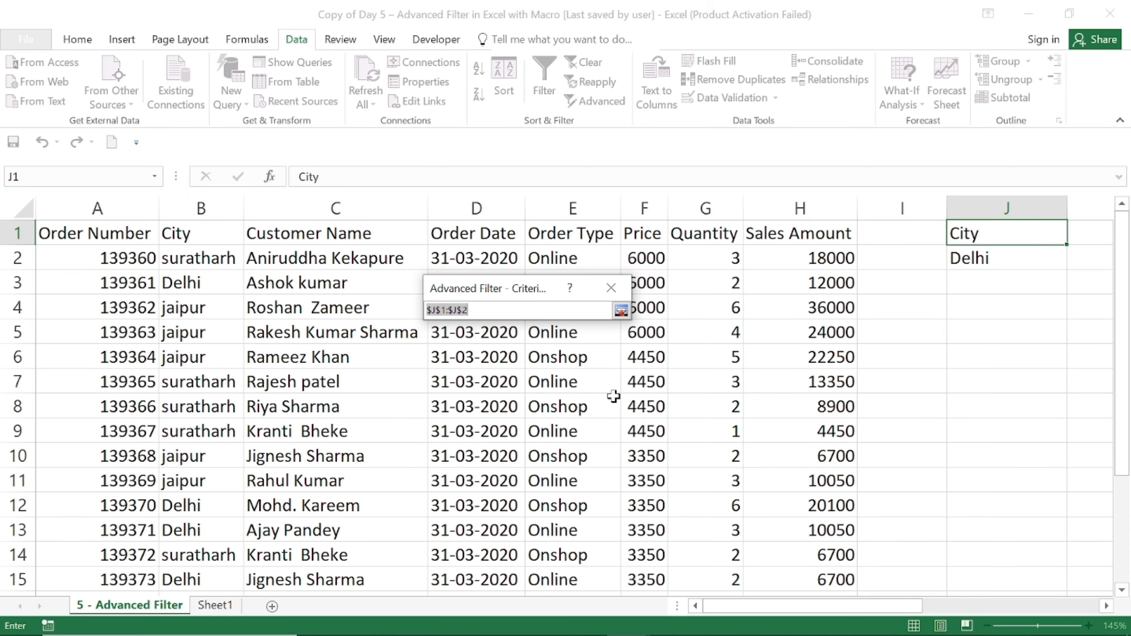
drag(982, 231, 978, 256)
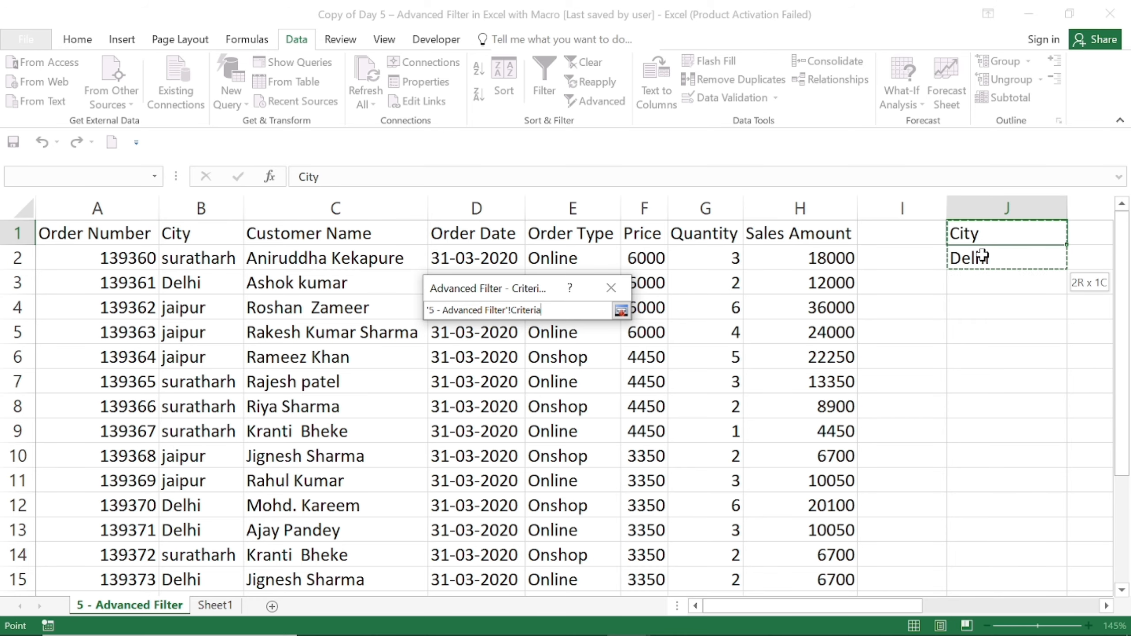
click(622, 311)
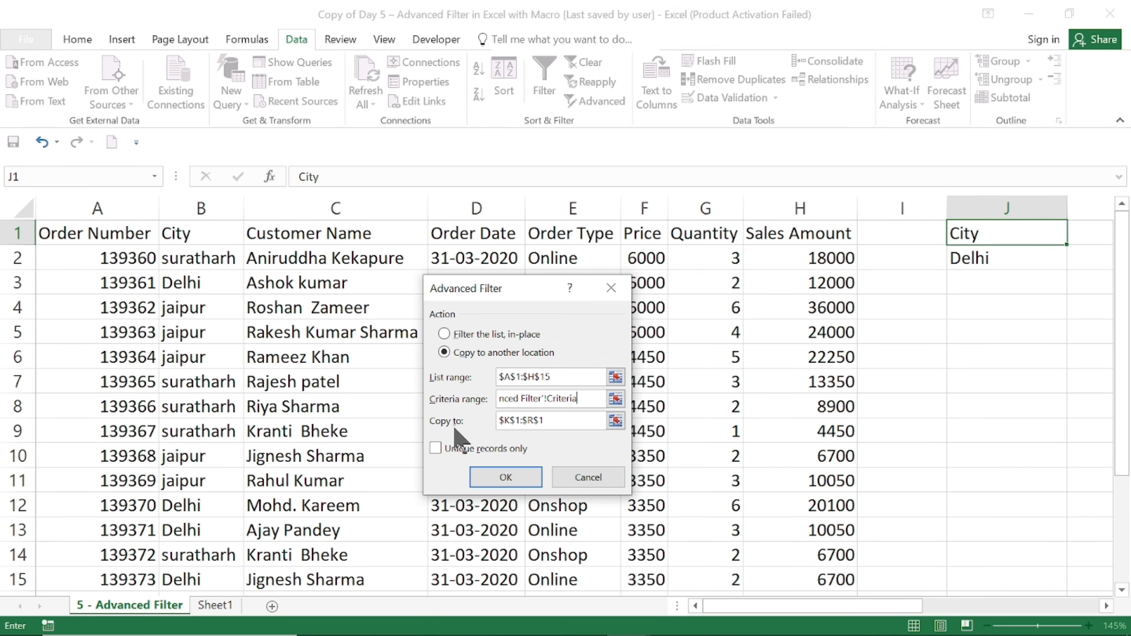
Step: Set cell K1 as the copy destination and run the Advanced Filter
click(615, 421)
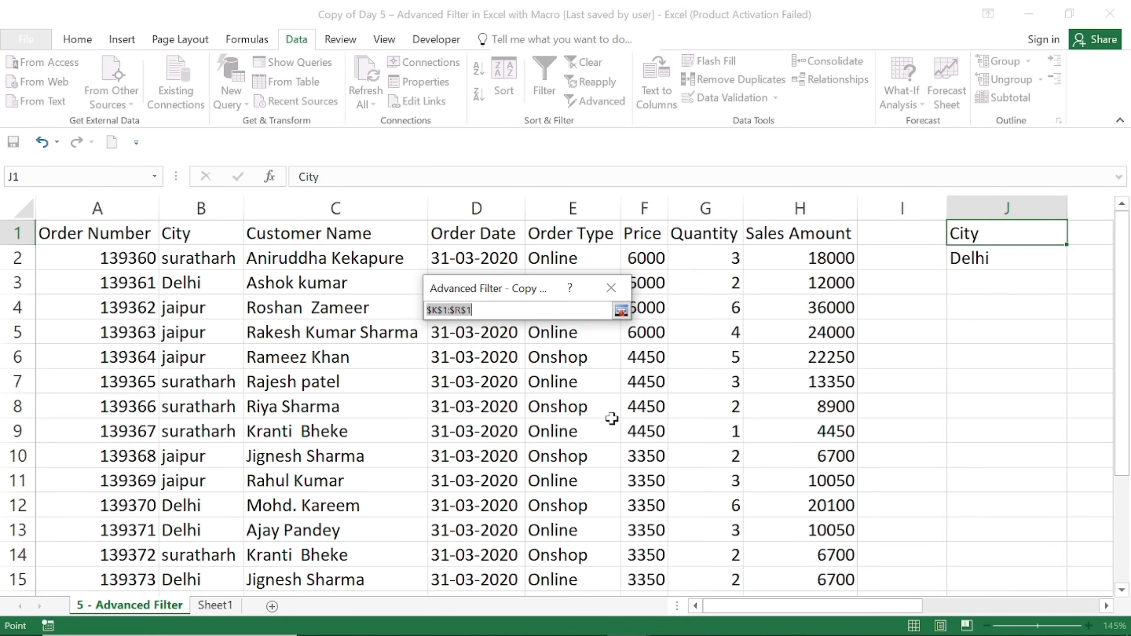
scroll(609, 417, right, 4)
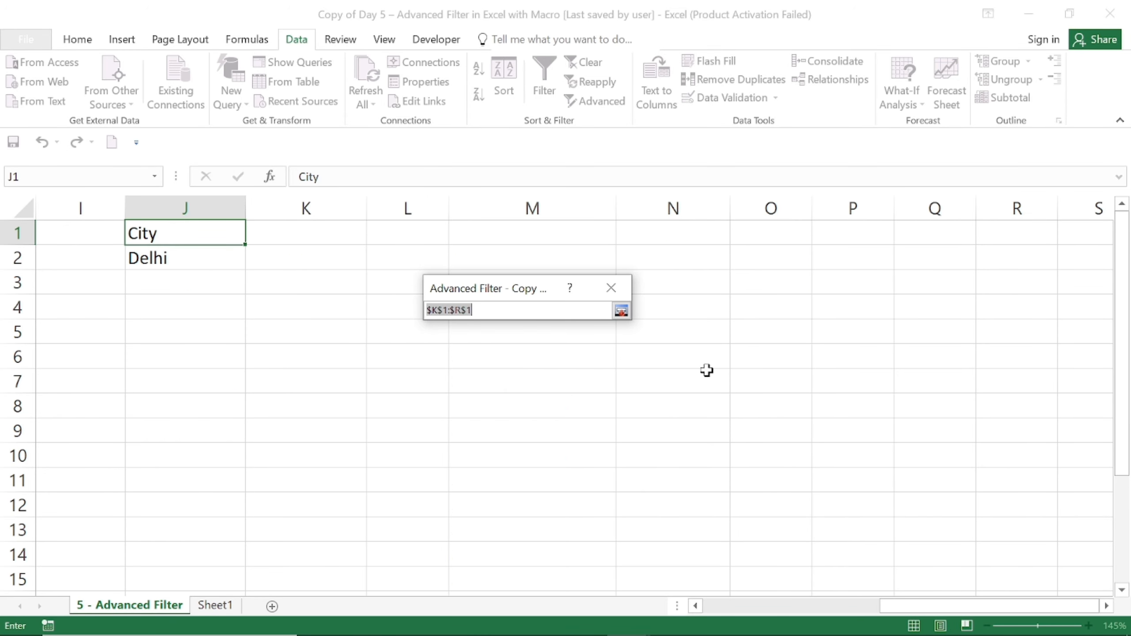
click(274, 233)
click(621, 311)
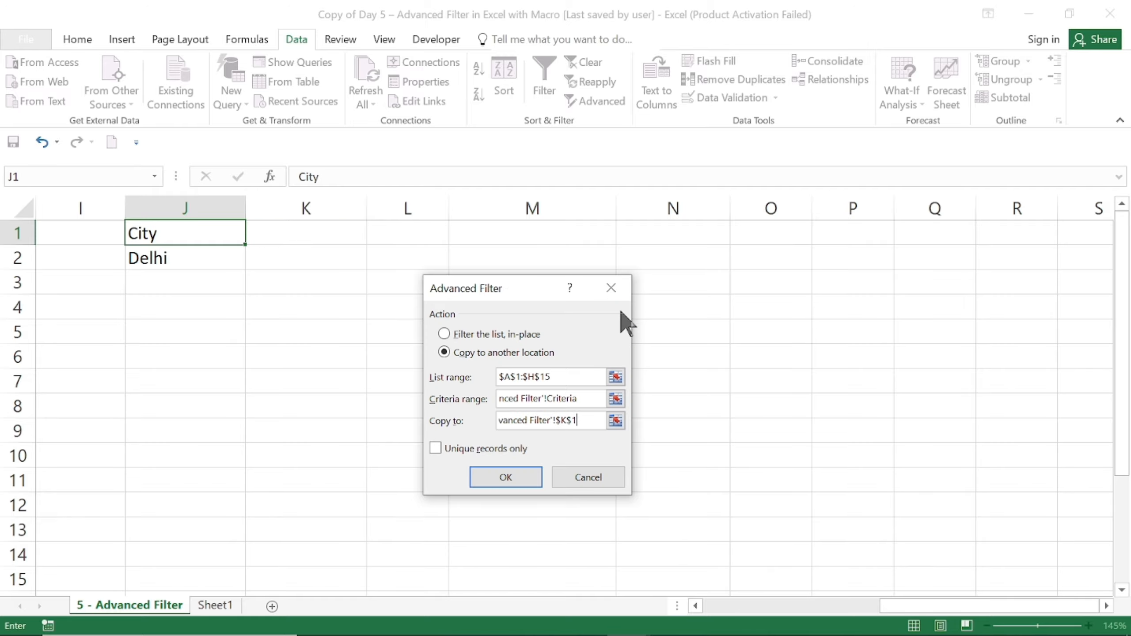
click(490, 480)
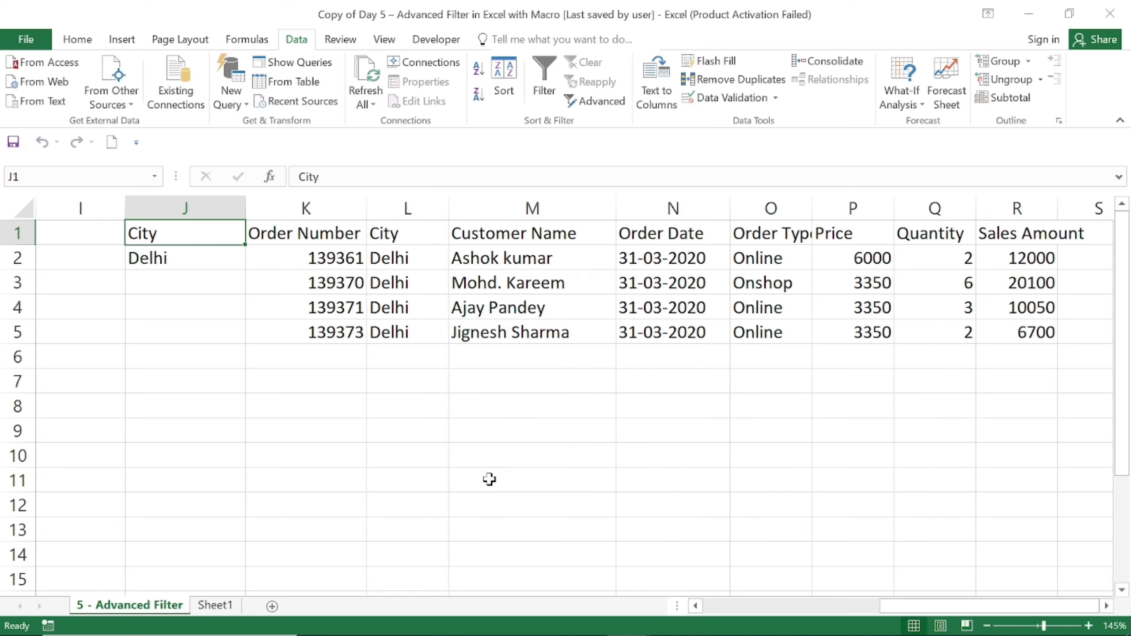
Step: Look over the extracted orders and the source table beside the City criteria
key(Right)
key(Left)
key(Left)
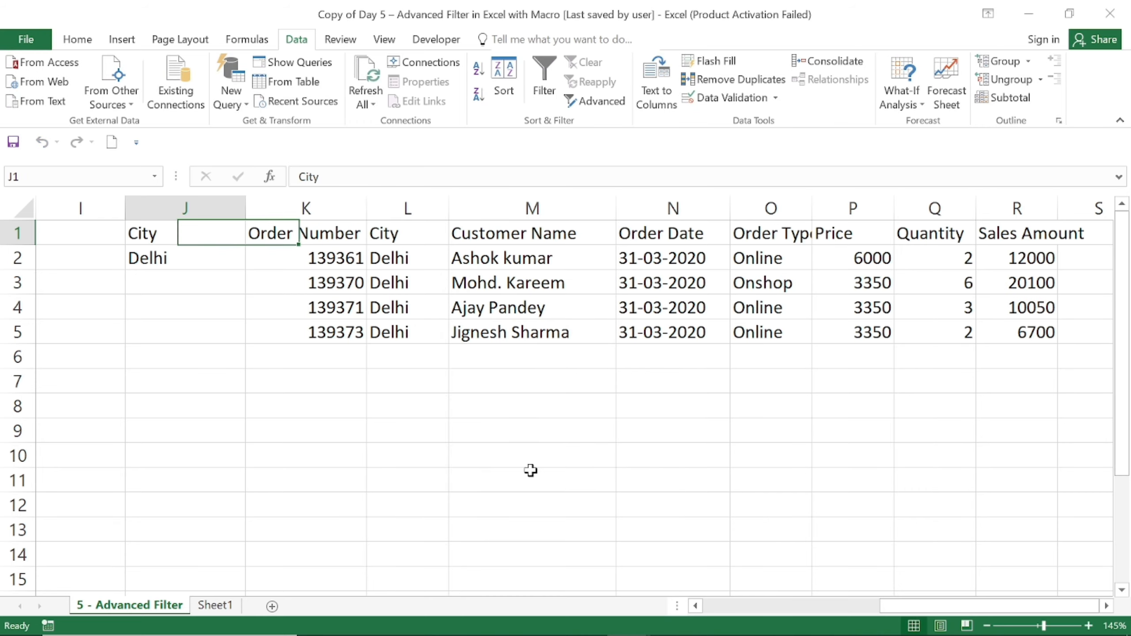
key(ctrl+Home)
key(Right)
key(Right)
key(Right)
key(Right)
key(Right)
key(Right)
key(Right)
key(Right)
key(Right)
key(Right)
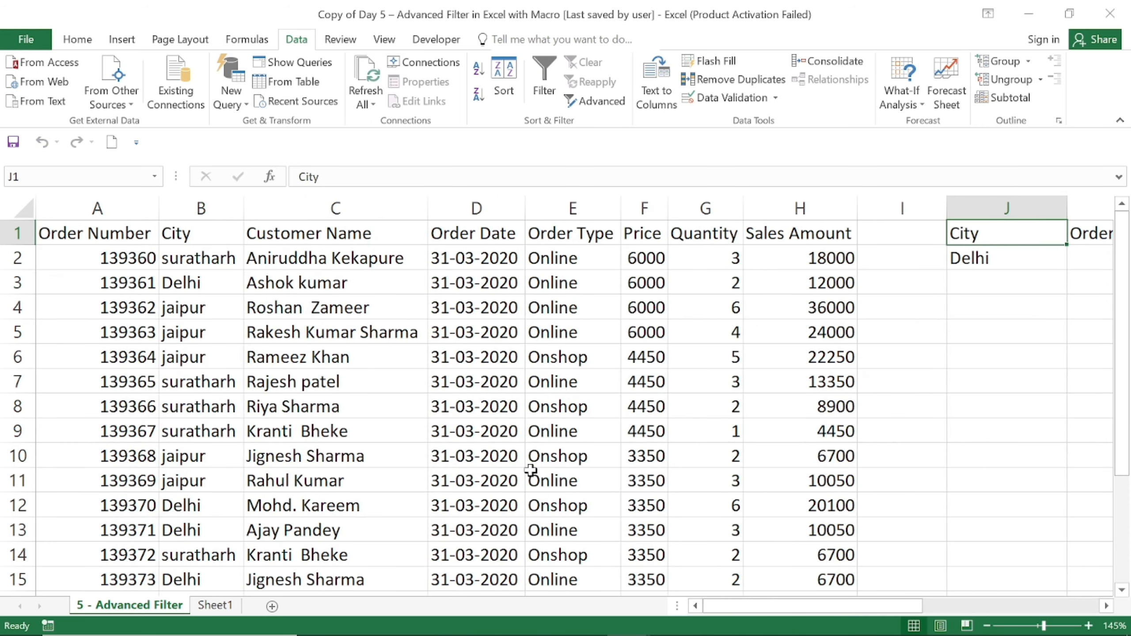
Step: Replace the City criterion in J2 with jaipur, copied from cell B6 of the order table
key(Left)
key(Left)
key(Down)
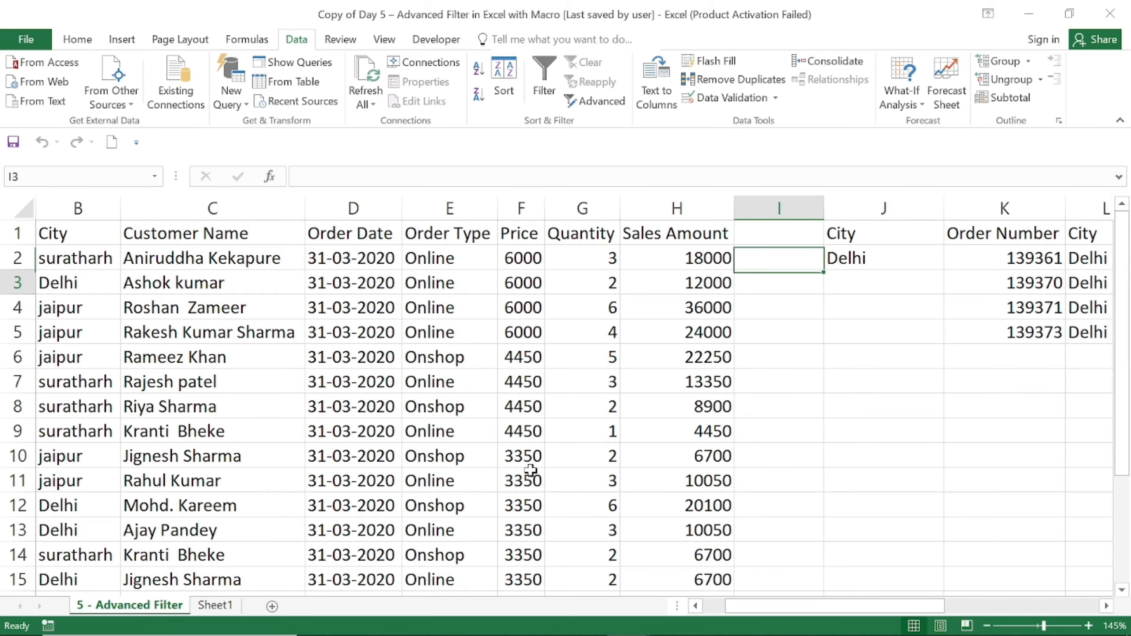
key(Down)
key(Down)
key(Left)
key(Left)
key(Home)
key(Down)
key(Down)
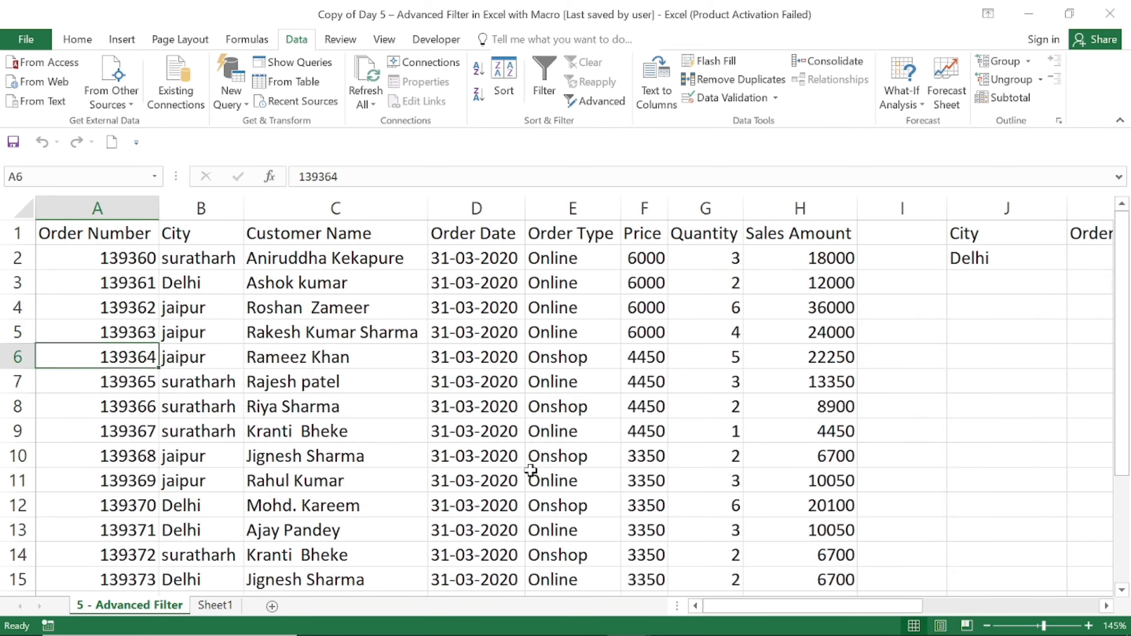
key(Right)
key(ctrl+c)
key(Right)
key(Right)
key(Right)
key(Right)
key(Right)
key(Right)
key(Right)
key(Right)
key(Right)
key(Right)
key(Right)
key(Right)
key(Right)
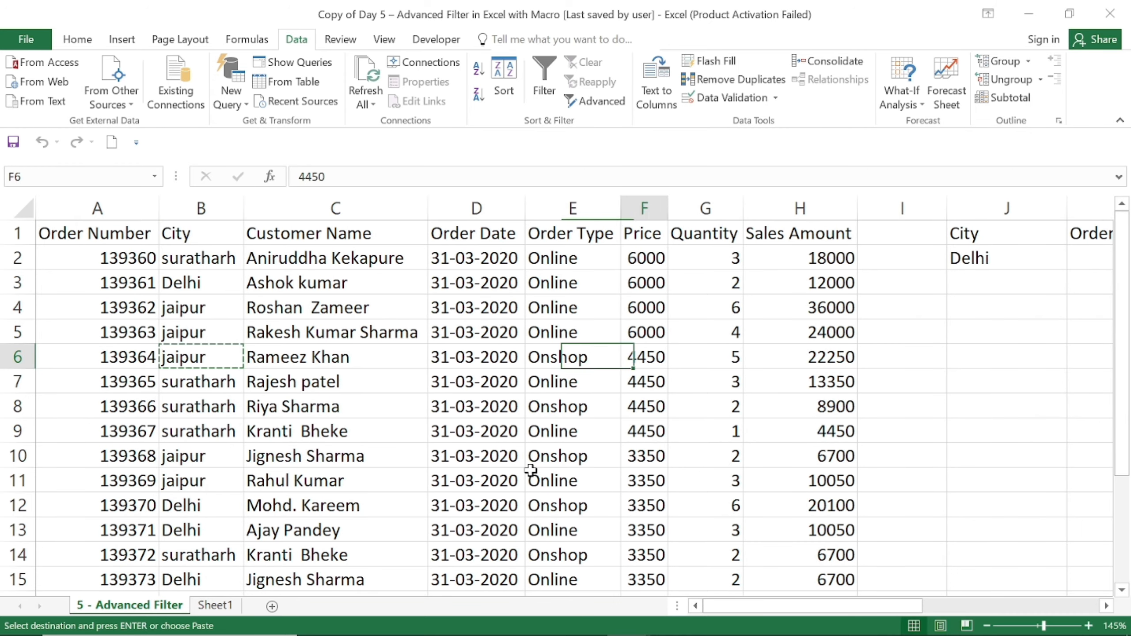
key(Left)
key(Left)
key(Left)
key(Left)
key(Left)
key(Up)
key(Up)
key(Up)
key(Up)
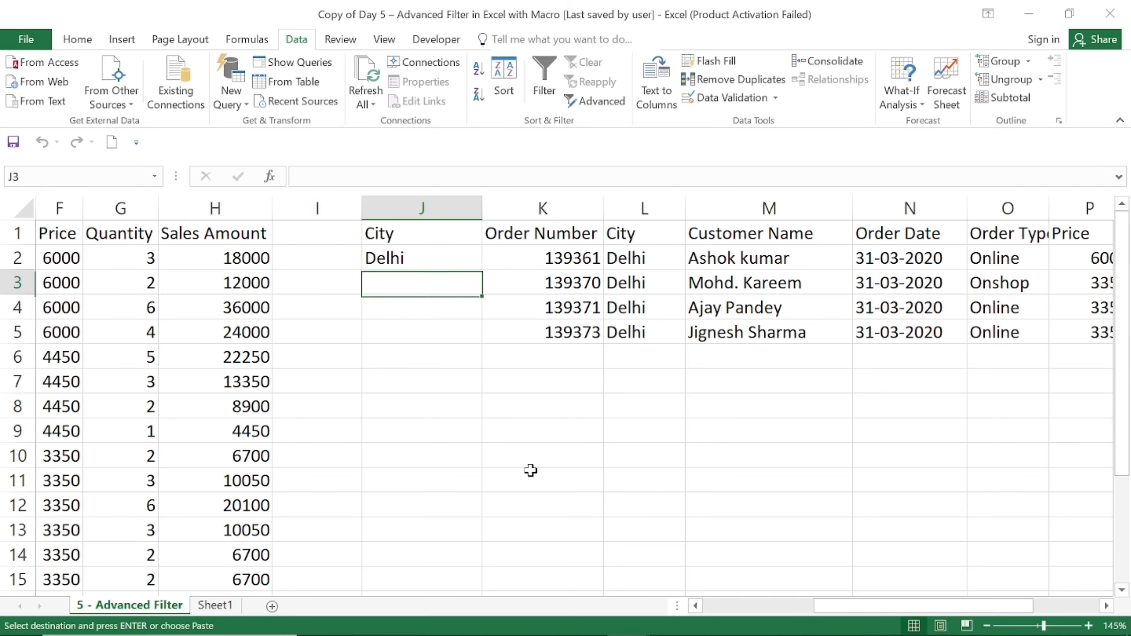
key(ctrl+v)
key(Down)
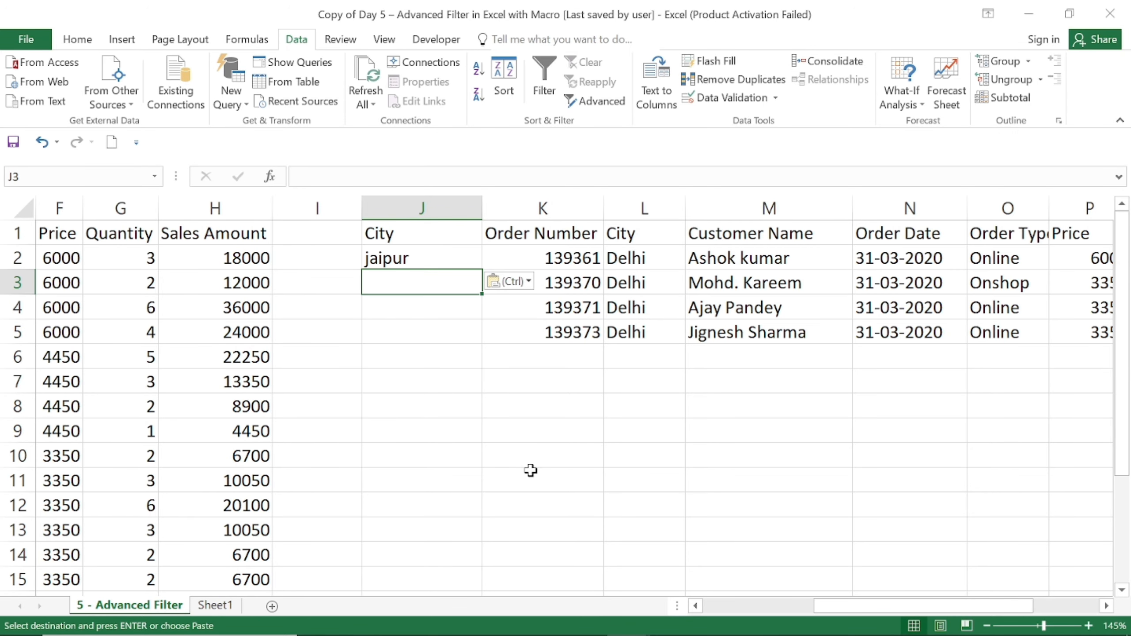
key(Up)
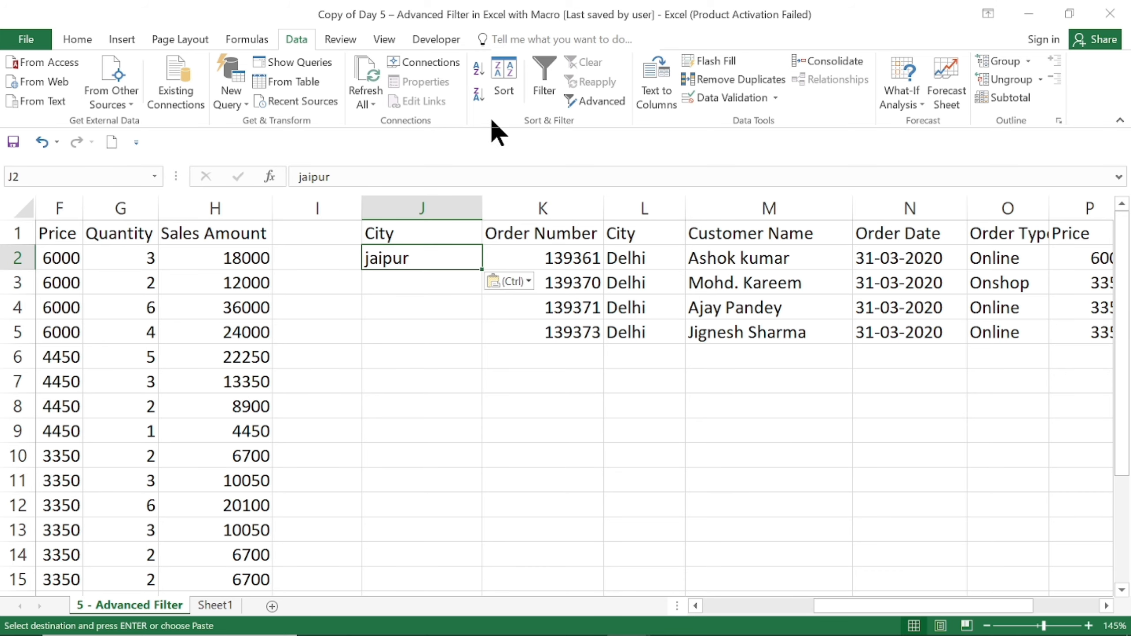
Step: Run the Advanced Filter on A1:H15 with criteria J1:J2, copying the matching orders to K1:R1
click(595, 101)
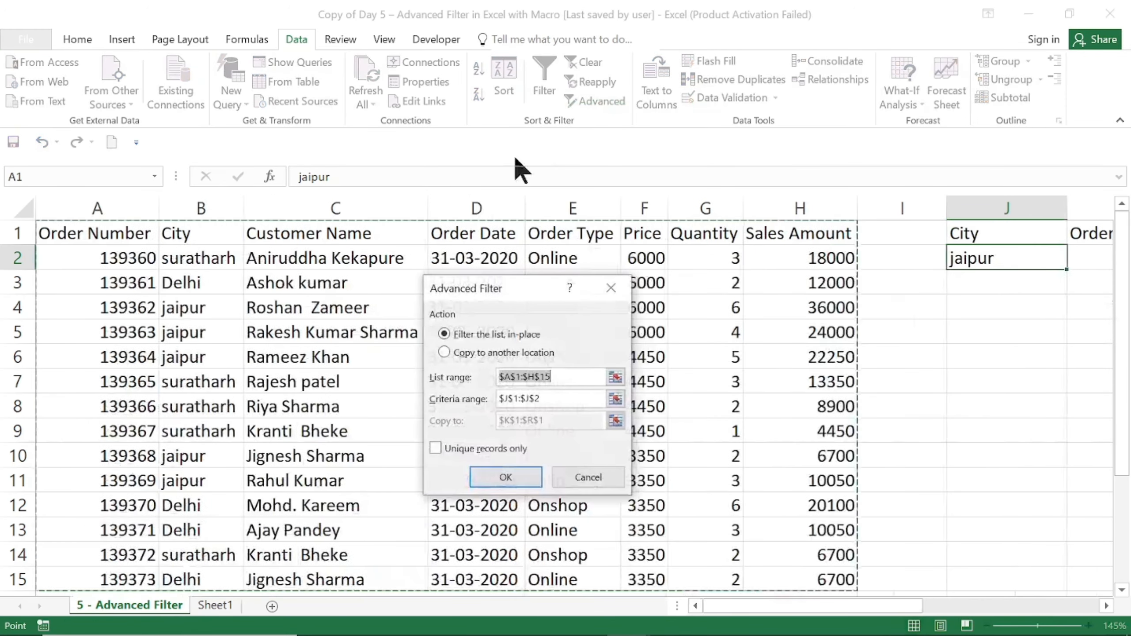
click(500, 352)
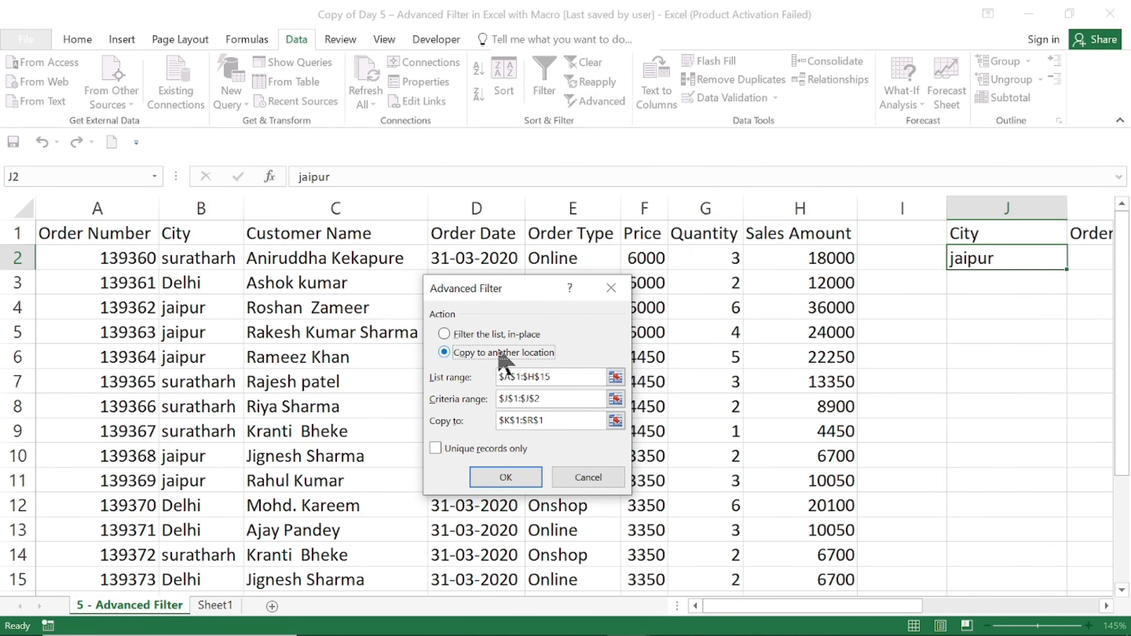
click(503, 478)
Step: Look over the extracted jaipur orders across all their columns from Order Number to Sales Amount
key(Right)
key(Right)
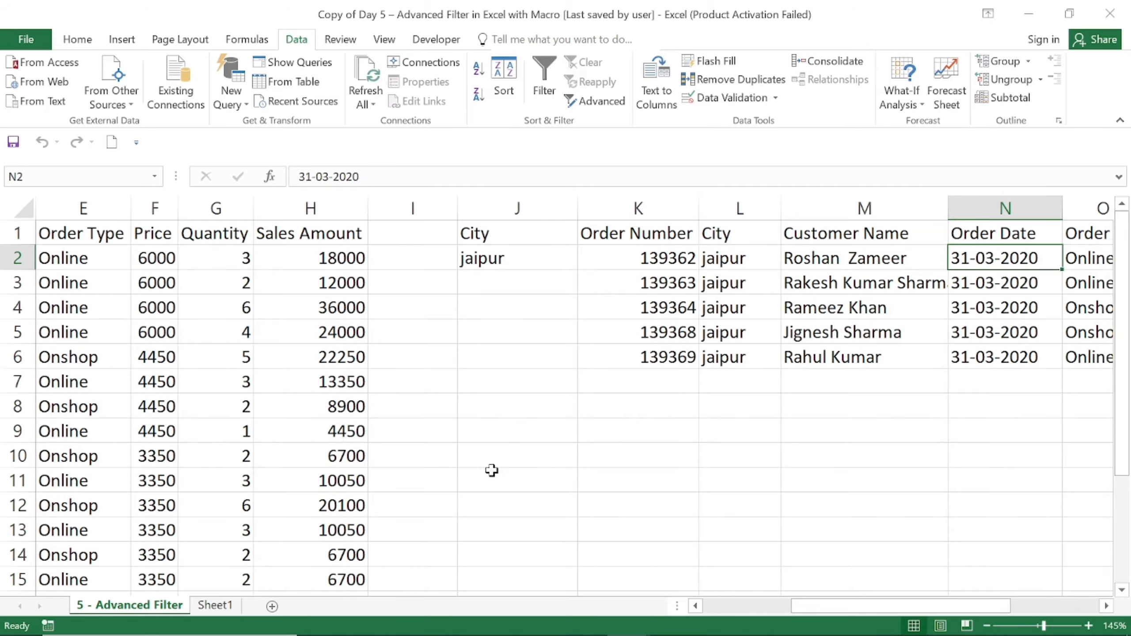
key(Right)
key(Right)
key(Left)
key(Left)
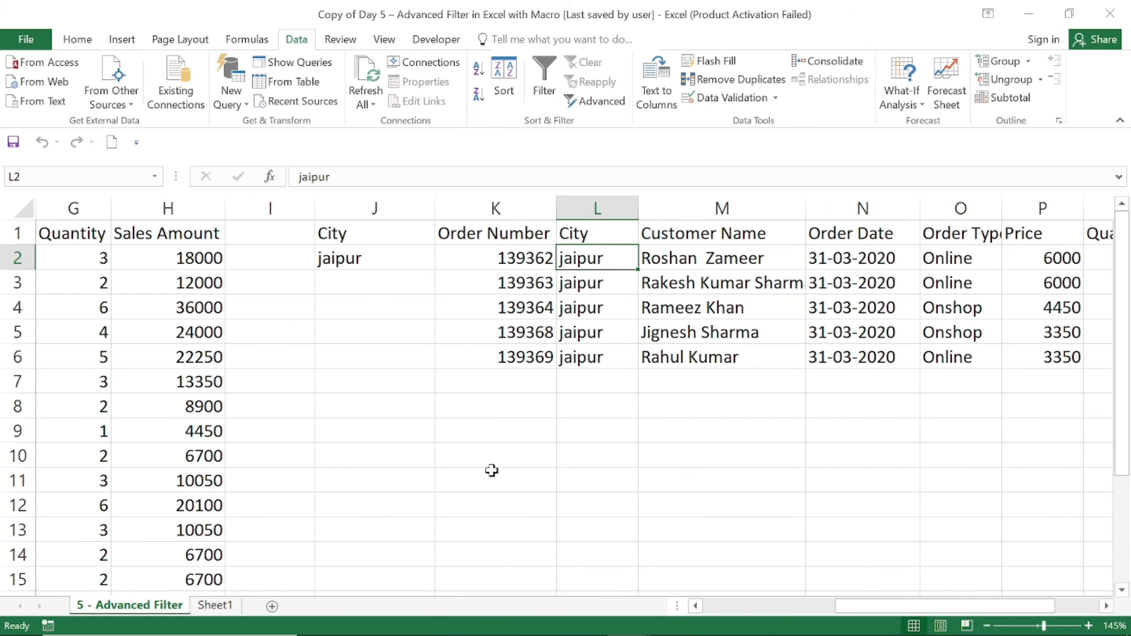
key(Right)
key(Right)
key(Right)
key(Right)
key(Right)
key(Right)
key(Right)
key(Left)
key(Left)
key(Left)
key(Left)
key(Left)
key(Left)
key(Left)
key(Left)
key(Left)
key(Left)
key(Left)
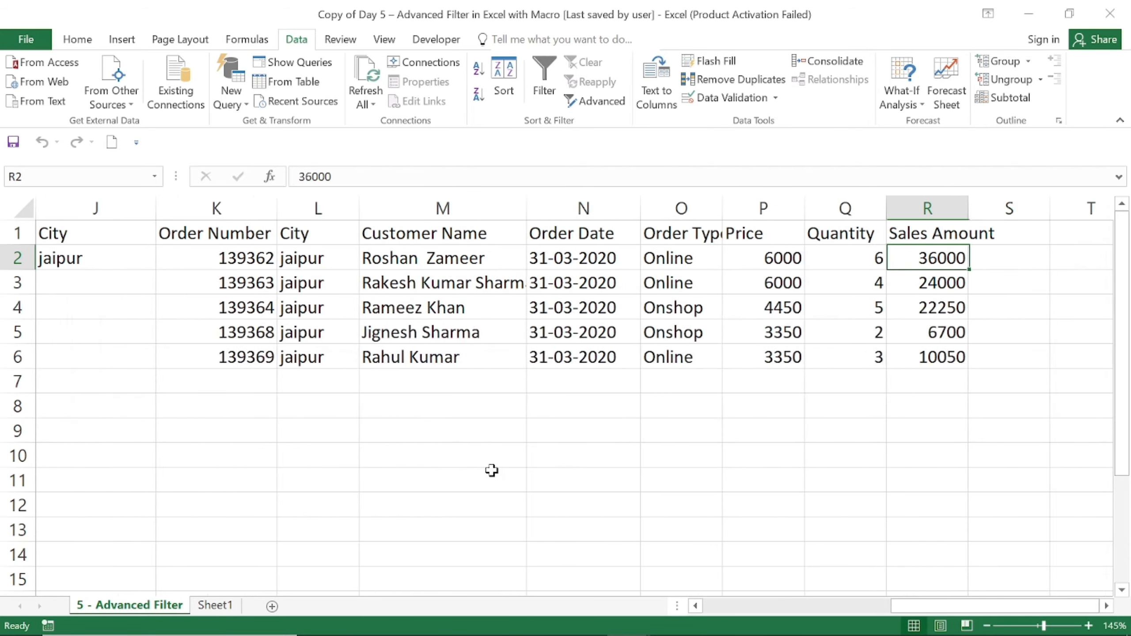
key(Left)
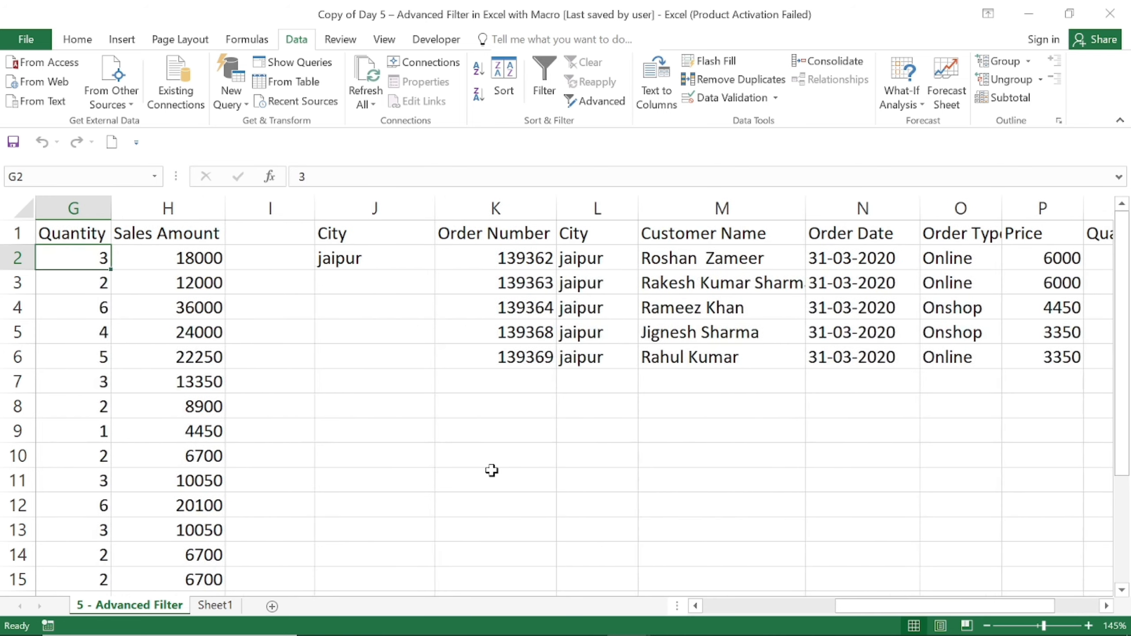
key(Down)
key(Down)
key(Down)
key(Down)
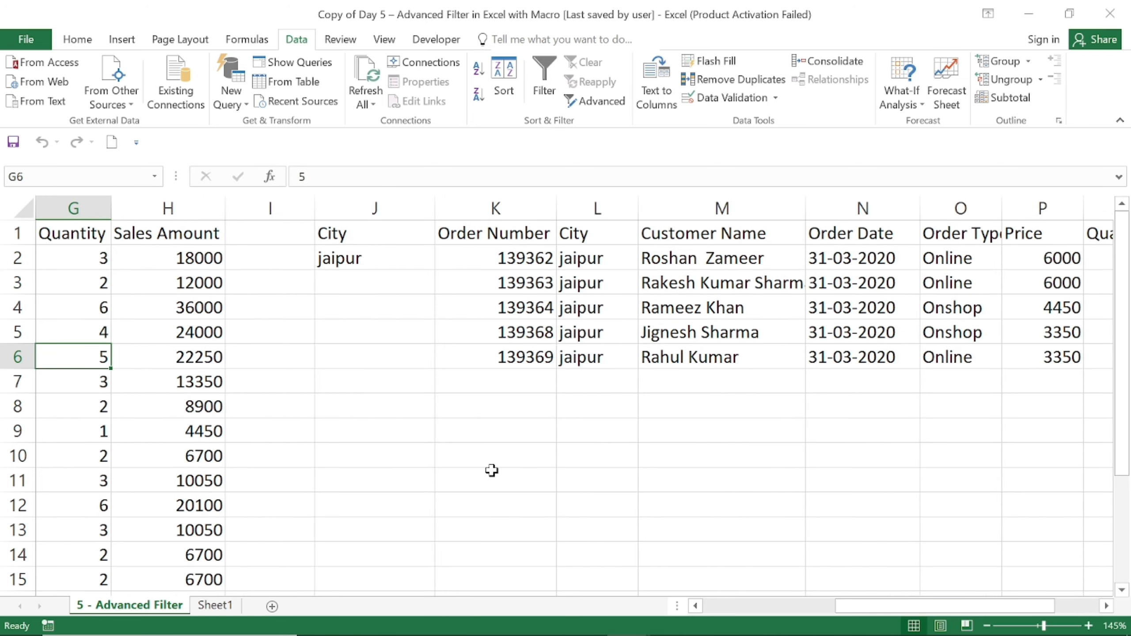
key(Right)
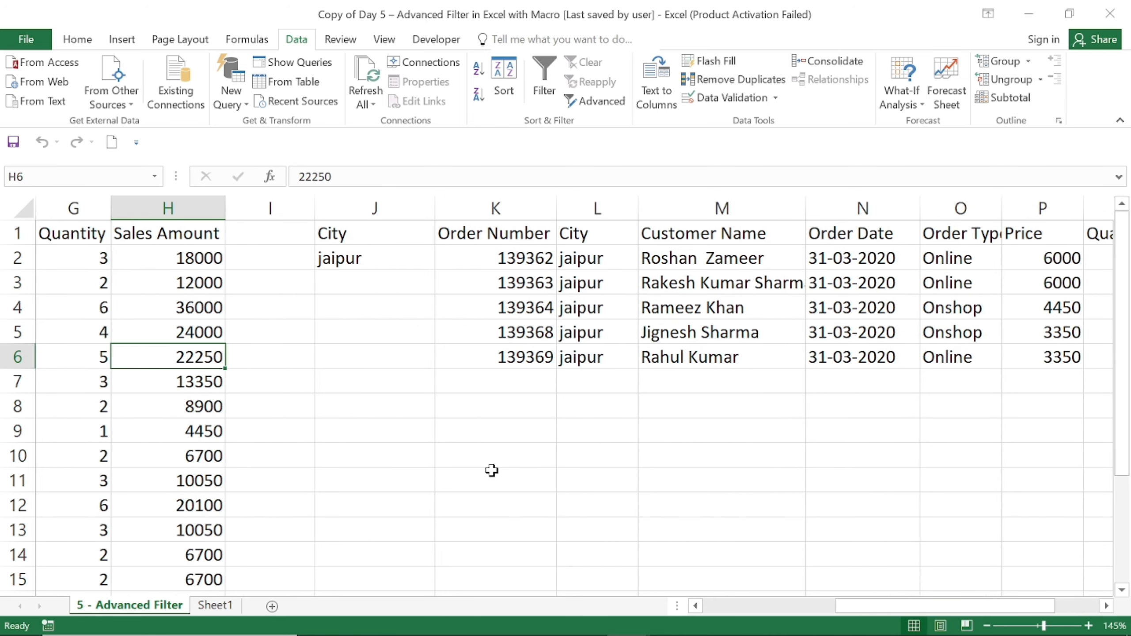
key(Down)
key(Right)
key(Down)
key(Down)
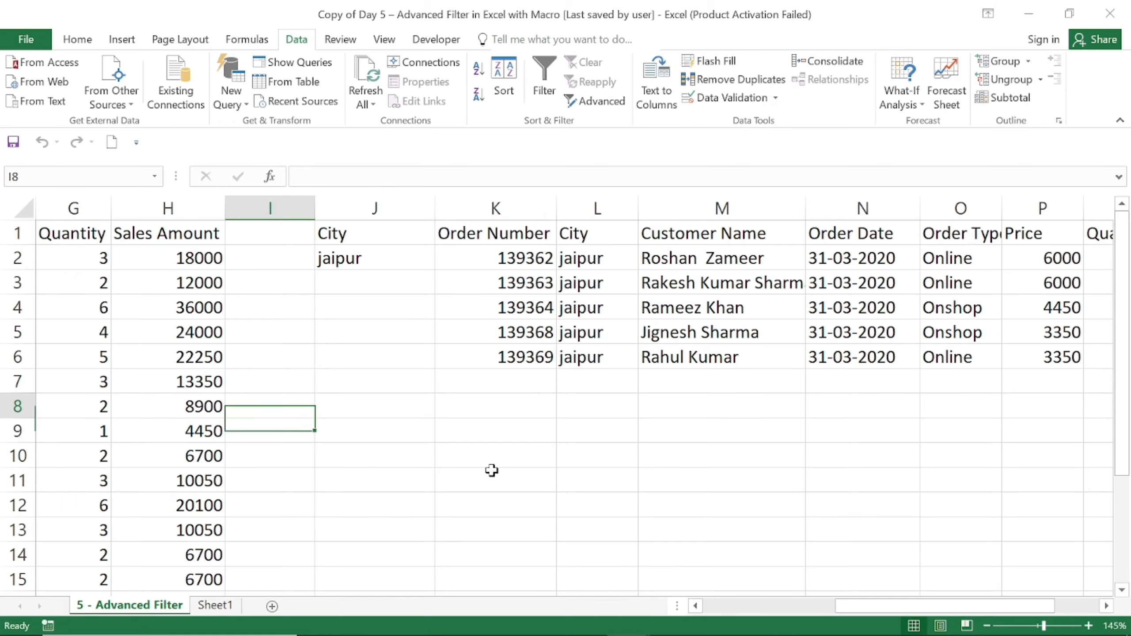
key(Up)
key(Right)
key(Right)
key(Up)
key(Left)
key(Left)
key(Up)
key(Up)
key(Up)
key(Up)
key(Up)
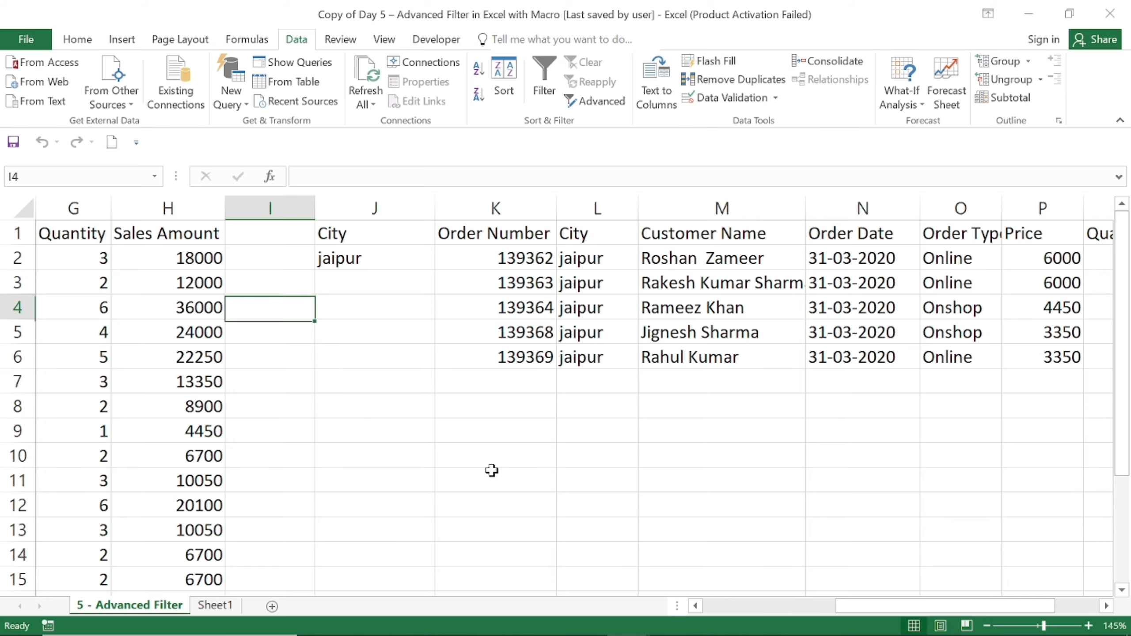
Step: Copy the City criteria block J1:J2 to J11:J12 below the extracted orders
key(Right)
key(Up)
key(shift+Down)
key(shift+Down)
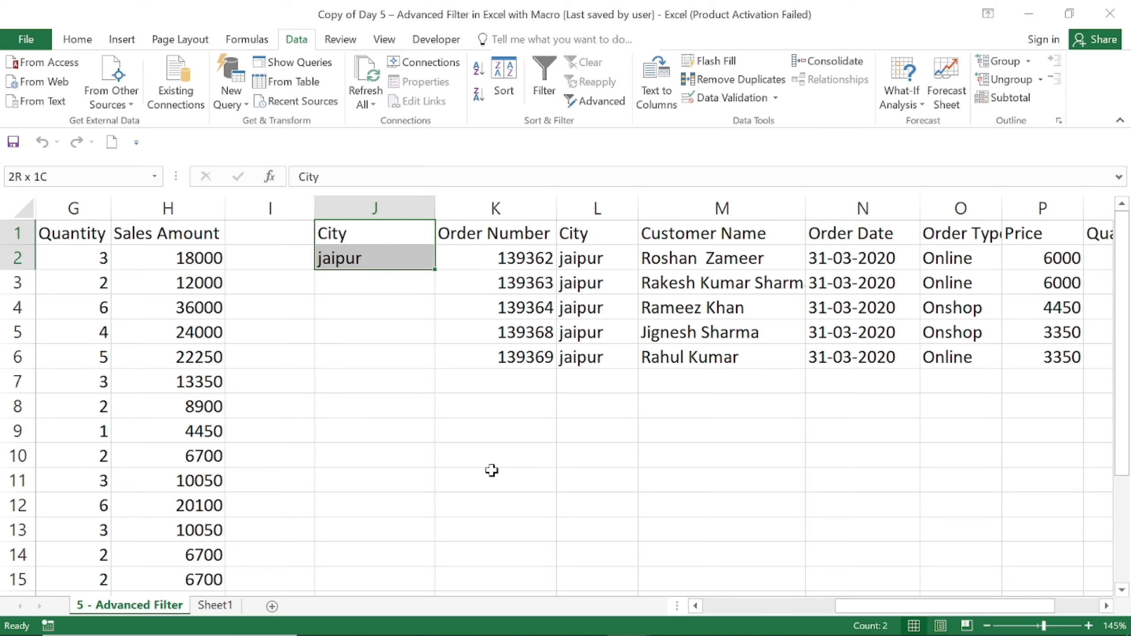
key(shift+Up)
key(ctrl+c)
key(Down)
key(Down)
key(Down)
key(Down)
key(Down)
key(Down)
key(Down)
key(Down)
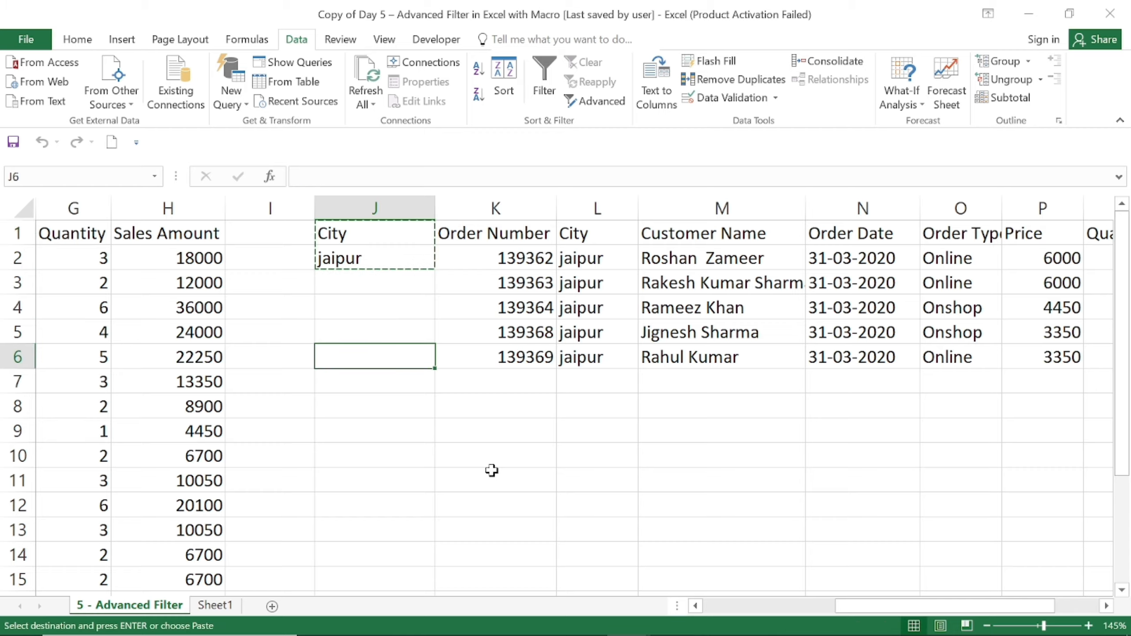
key(Down)
key(Down)
key(ctrl+v)
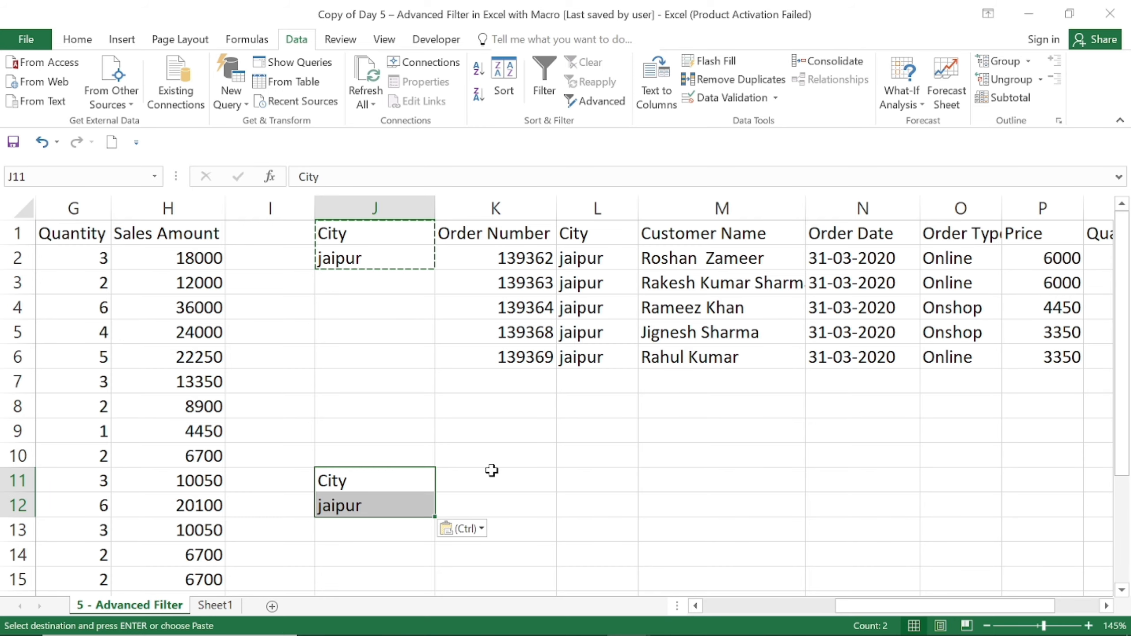
key(Down)
key(Up)
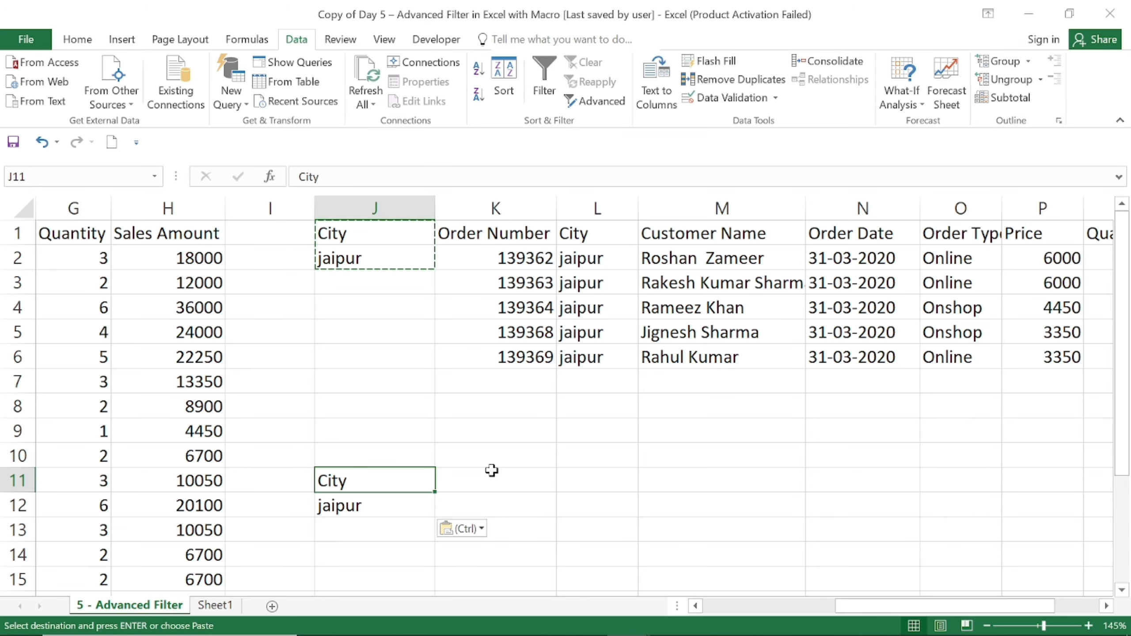
Step: Switch to the workbook Day 5 – Advanced Filter in Excel with Macro, examine its criteria examples, and return to the copy workbook
key(alt+Tab)
key(Left)
key(Left)
key(Left)
key(Left)
key(Left)
key(Left)
key(Left)
key(Left)
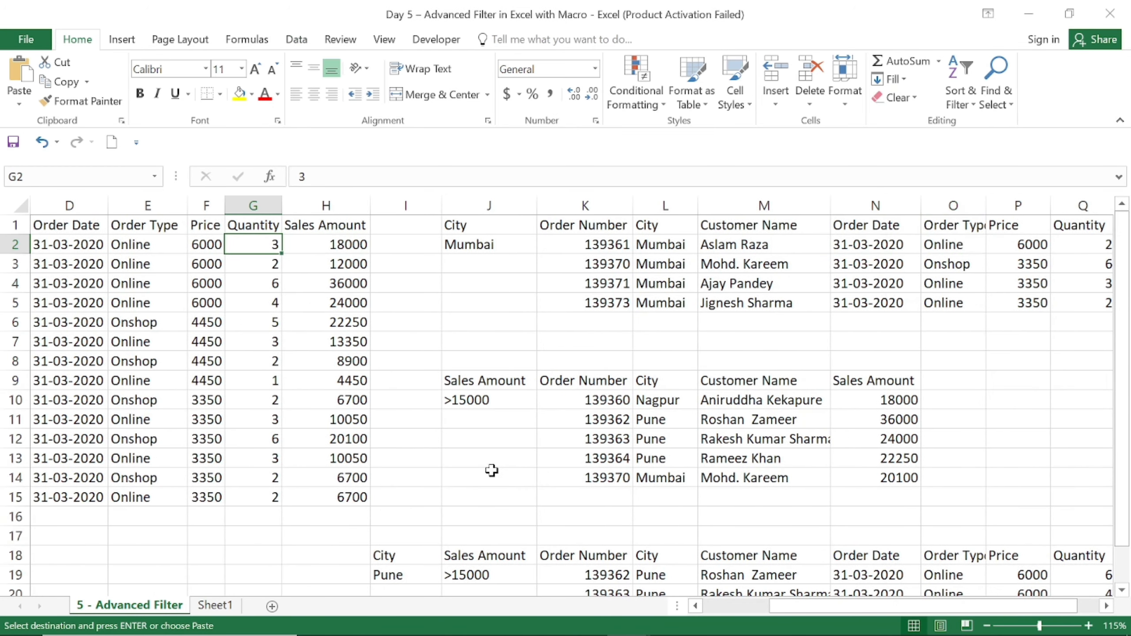
key(alt+Tab)
Step: Clear the pasted jaipur criterion from cell J12
key(Down)
key(Down)
key(Down)
key(Up)
key(Up)
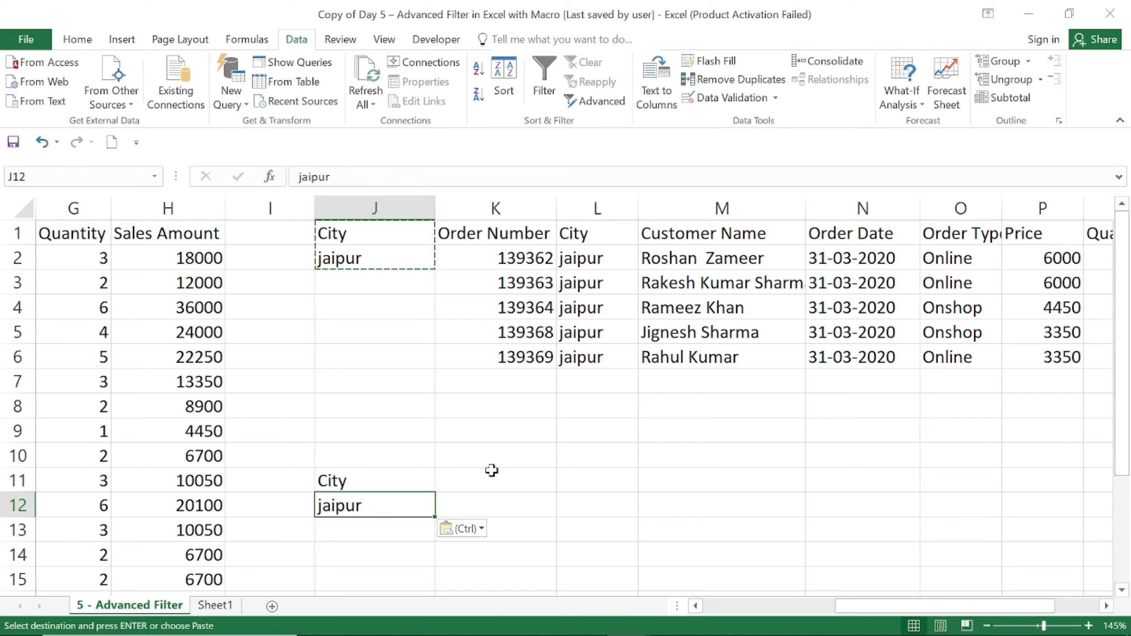
key(Delete)
key(Up)
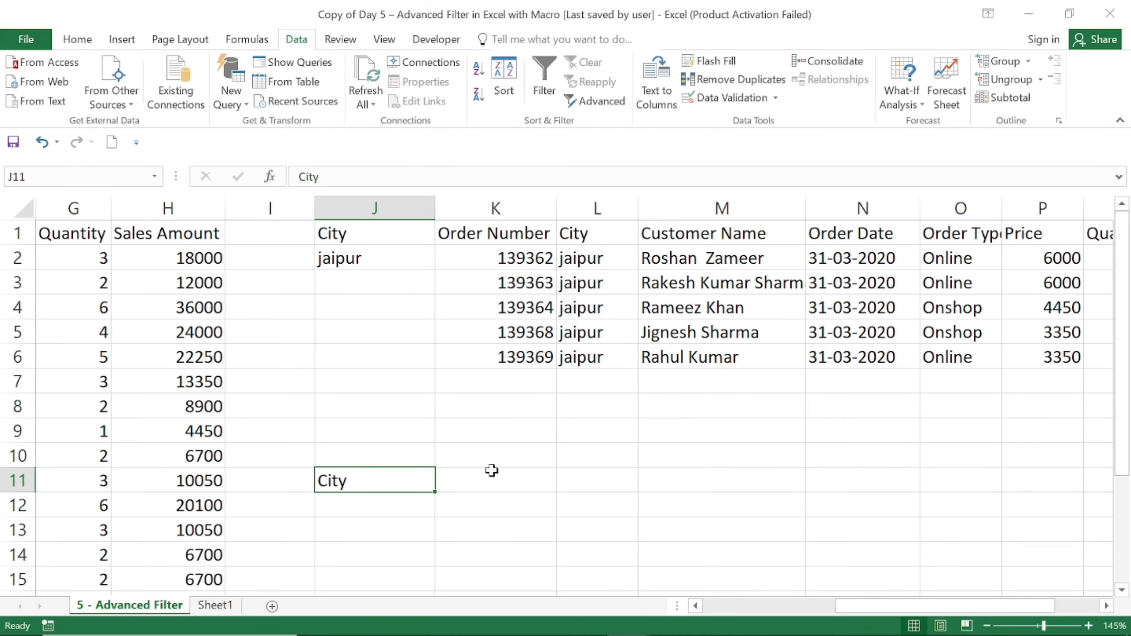
Step: Look through the Sales Amount values in column H of the order table
key(Down)
key(Left)
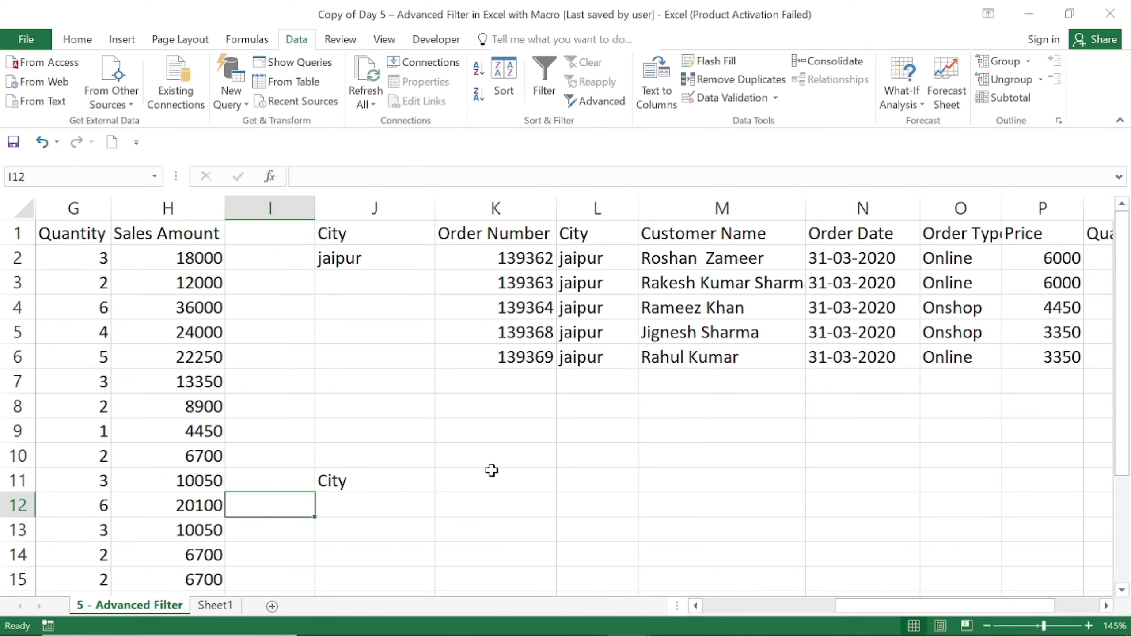
key(Up)
key(Up)
key(Left)
key(Up)
key(Up)
key(Up)
key(Up)
key(Up)
key(Up)
key(Up)
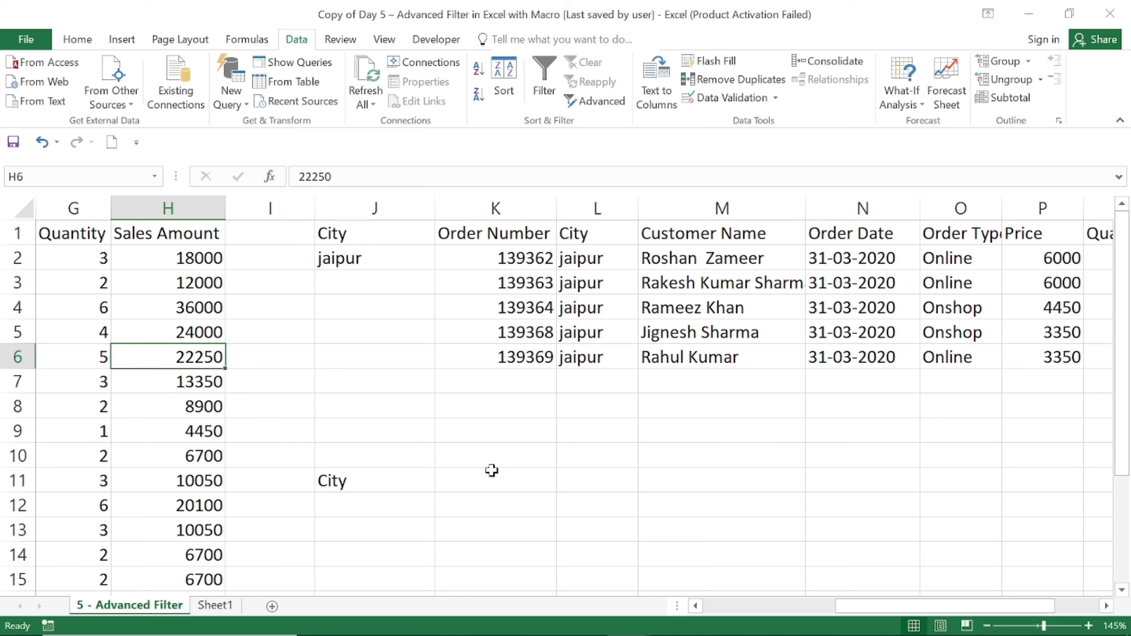
key(Up)
key(Up)
key(Down)
key(Down)
key(Down)
key(Down)
key(Down)
key(Down)
key(Down)
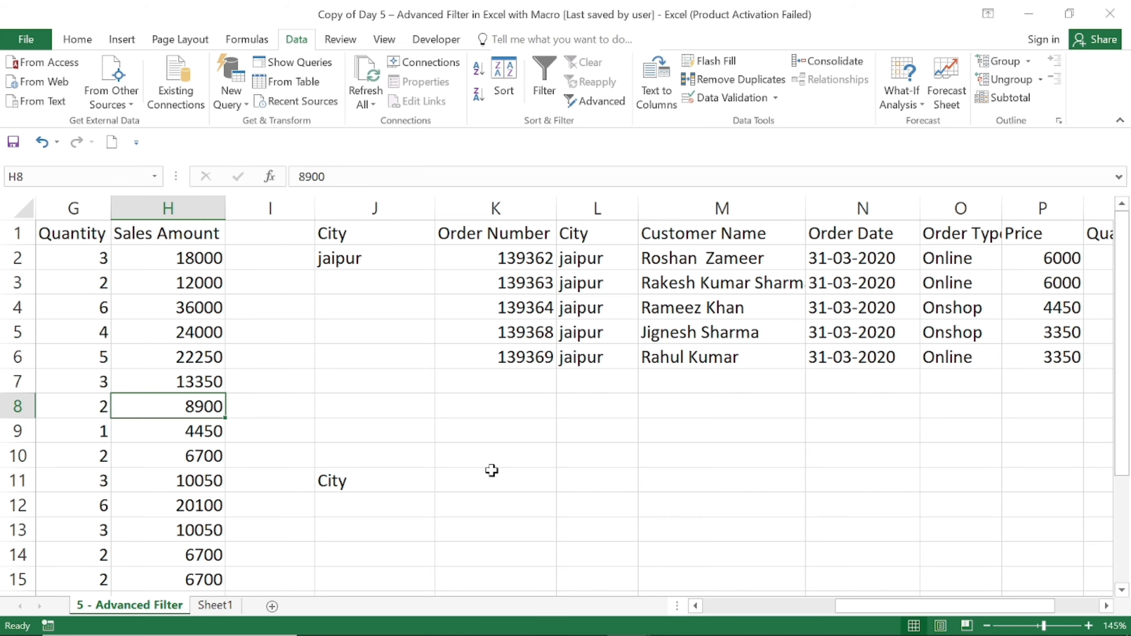
key(Up)
key(Up)
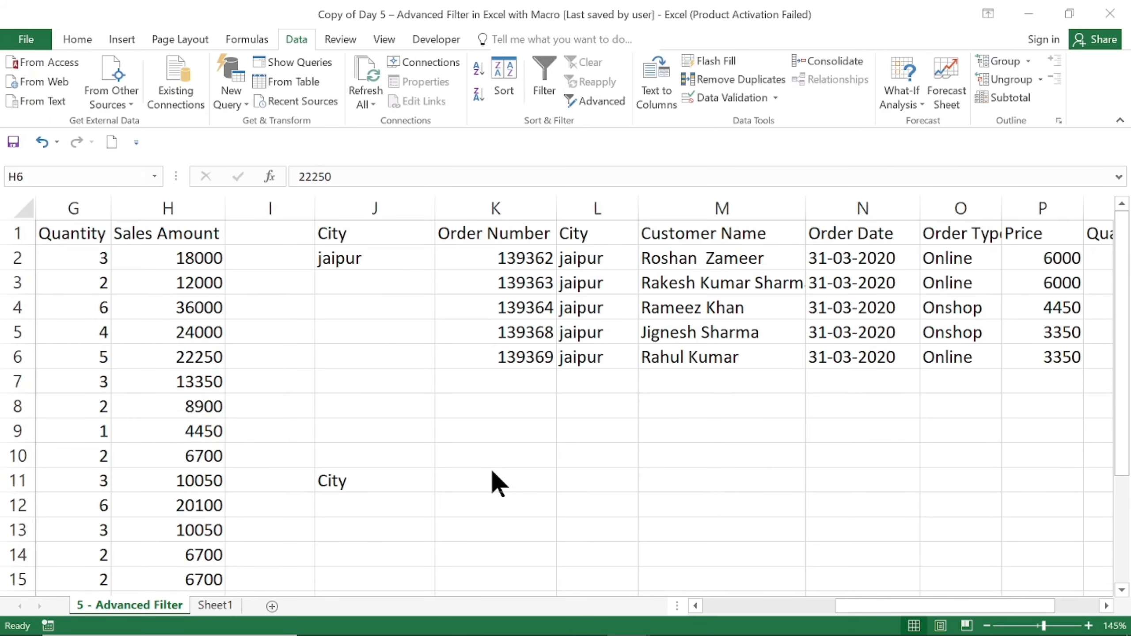
Step: Clear the pasted City header from cell J11
key(Right)
key(Down)
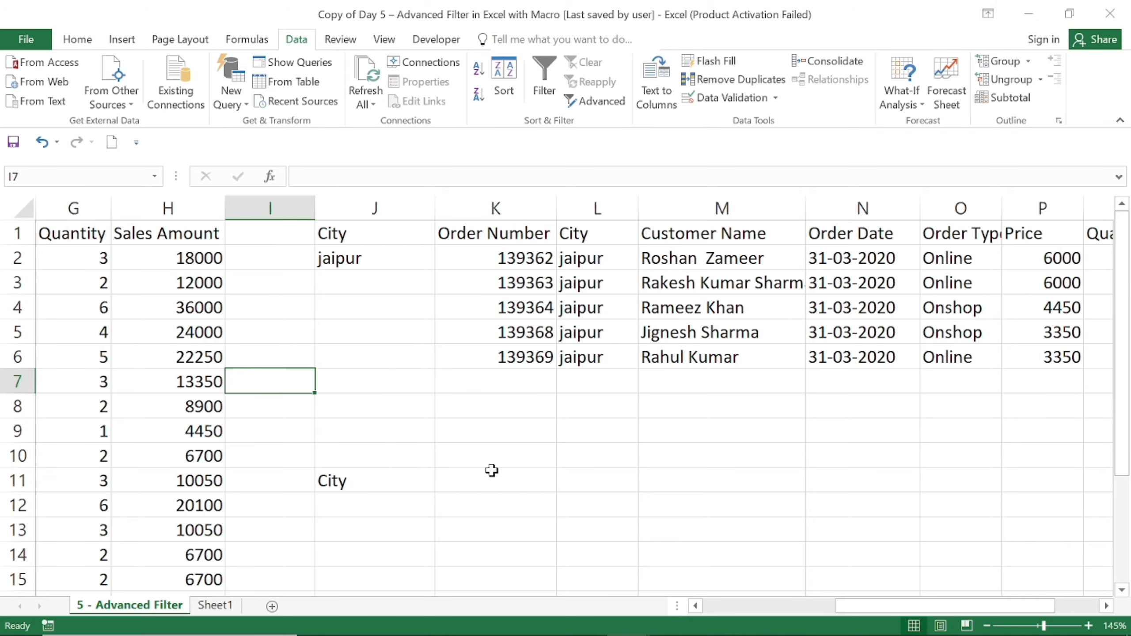
key(Up)
key(Down)
key(Down)
key(Down)
key(Down)
key(Down)
key(Right)
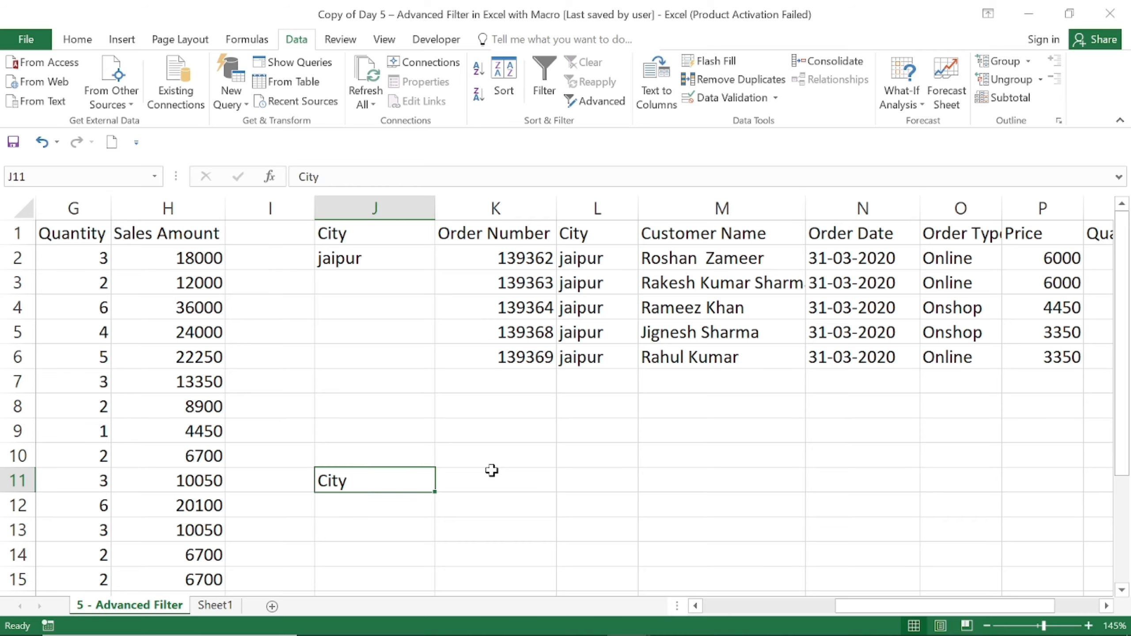
key(Delete)
Step: Copy the Sales Amount header from H1 into J10 as the header of a new criteria block
key(Up)
key(Up)
key(Up)
key(Up)
key(Up)
key(Up)
key(Up)
key(Up)
key(Up)
key(Up)
key(Left)
key(Left)
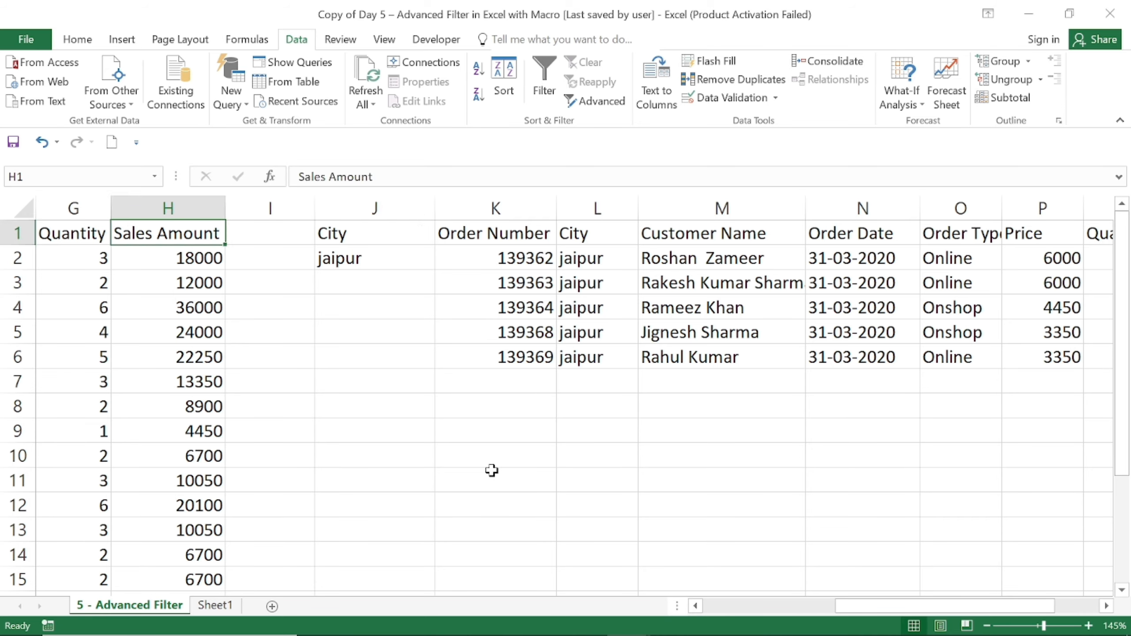
key(ctrl+c)
key(Right)
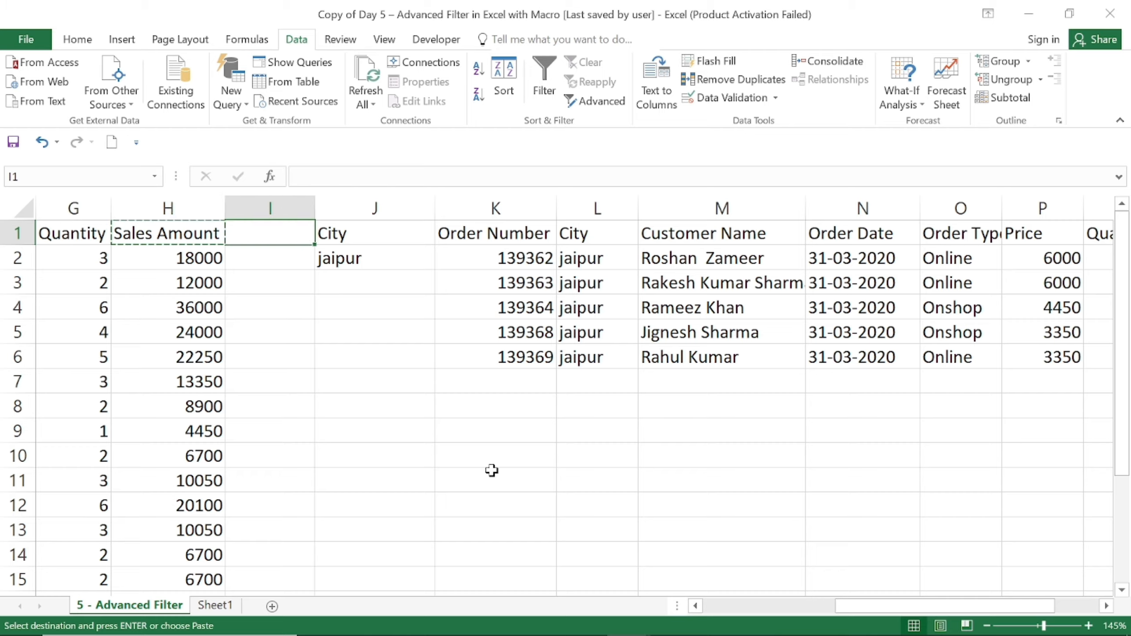
key(Right)
key(Down)
key(Down)
key(Down)
key(Down)
key(Down)
key(Down)
key(Down)
key(Down)
key(Down)
key(Down)
key(Up)
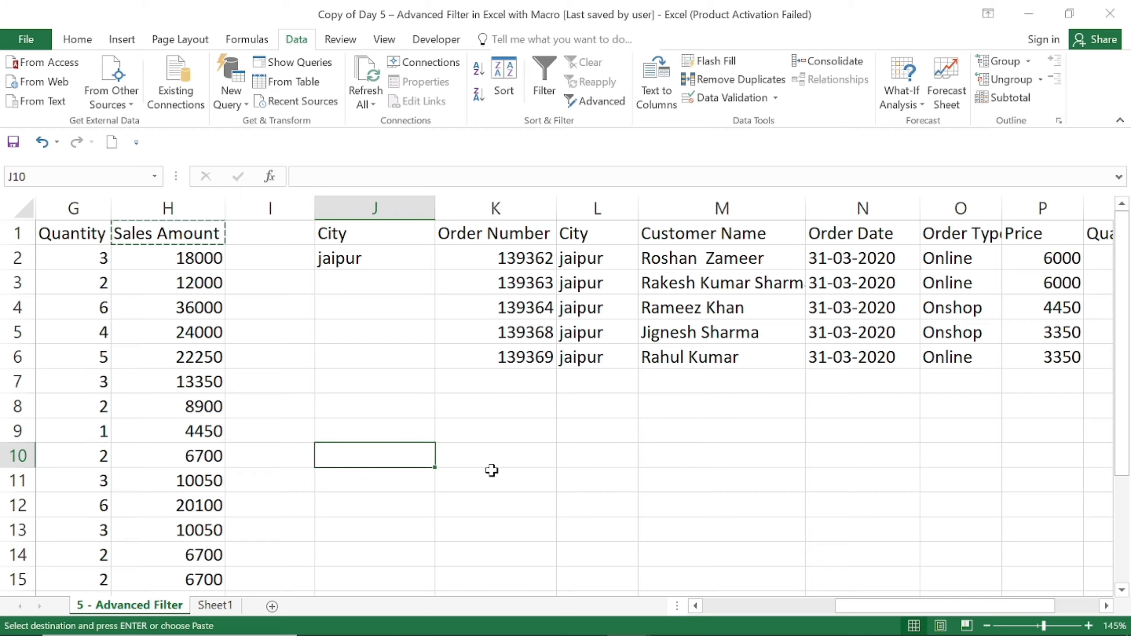
key(ctrl+v)
key(ctrl)
key(Down)
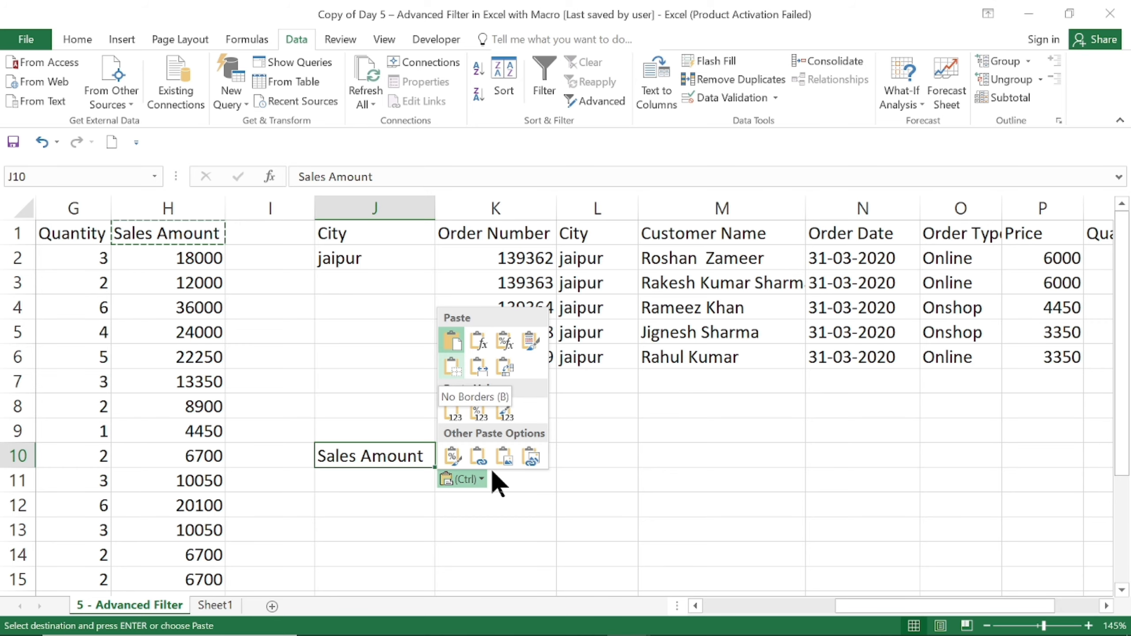
key(Escape)
key(Down)
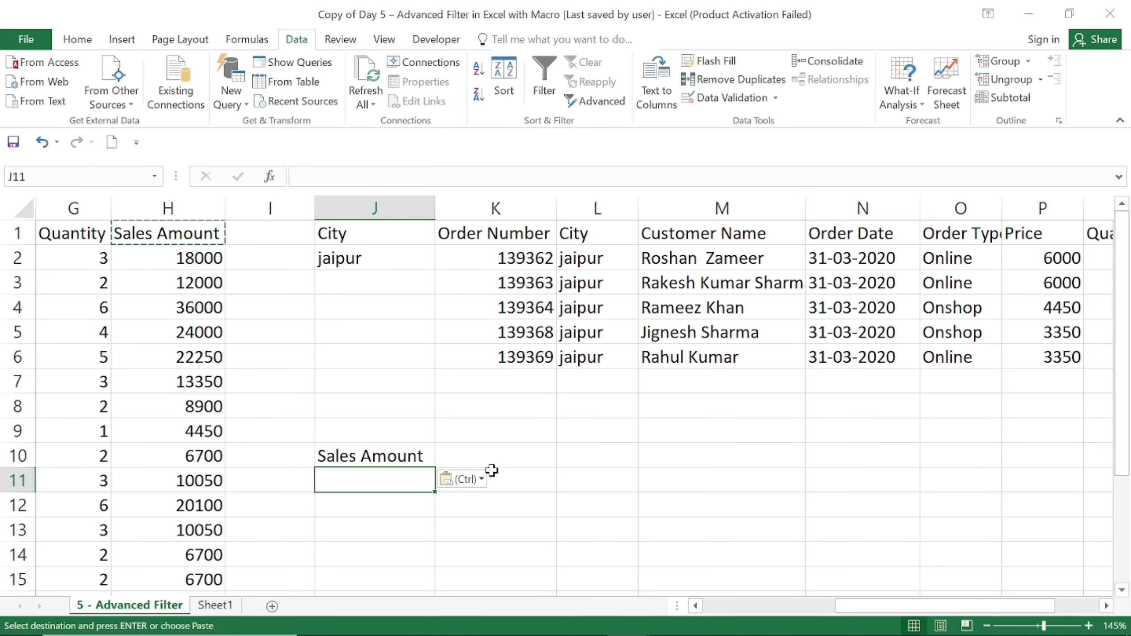
Step: Check the Sales Amount example in the other workbook and enter the criterion >15000 in J11 of the copy workbook
key(alt+Tab)
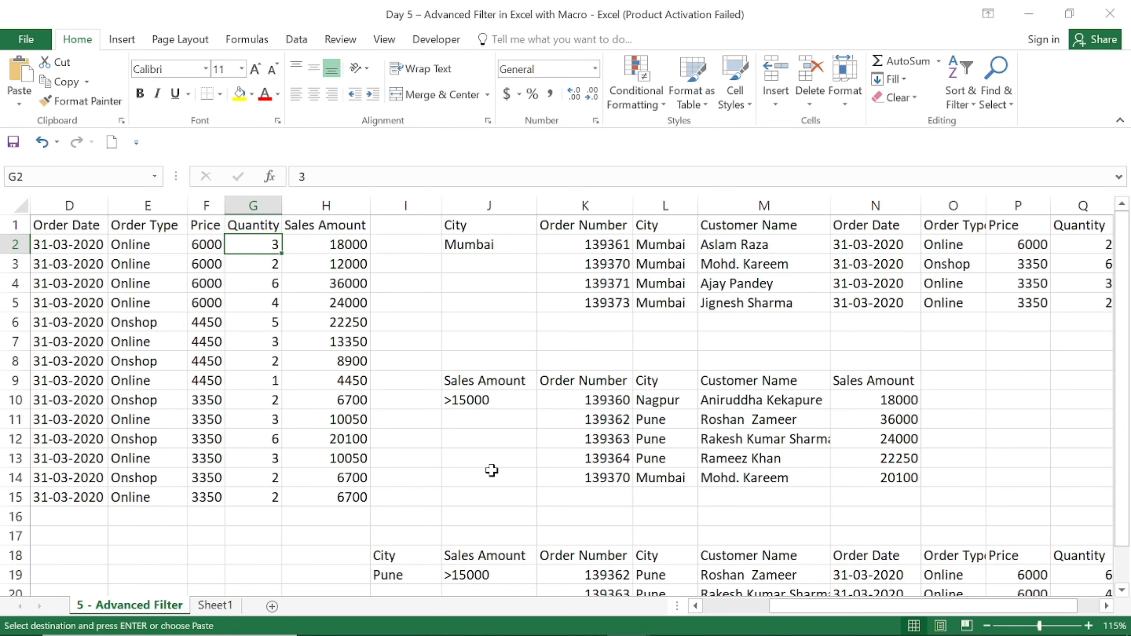
key(alt+Tab)
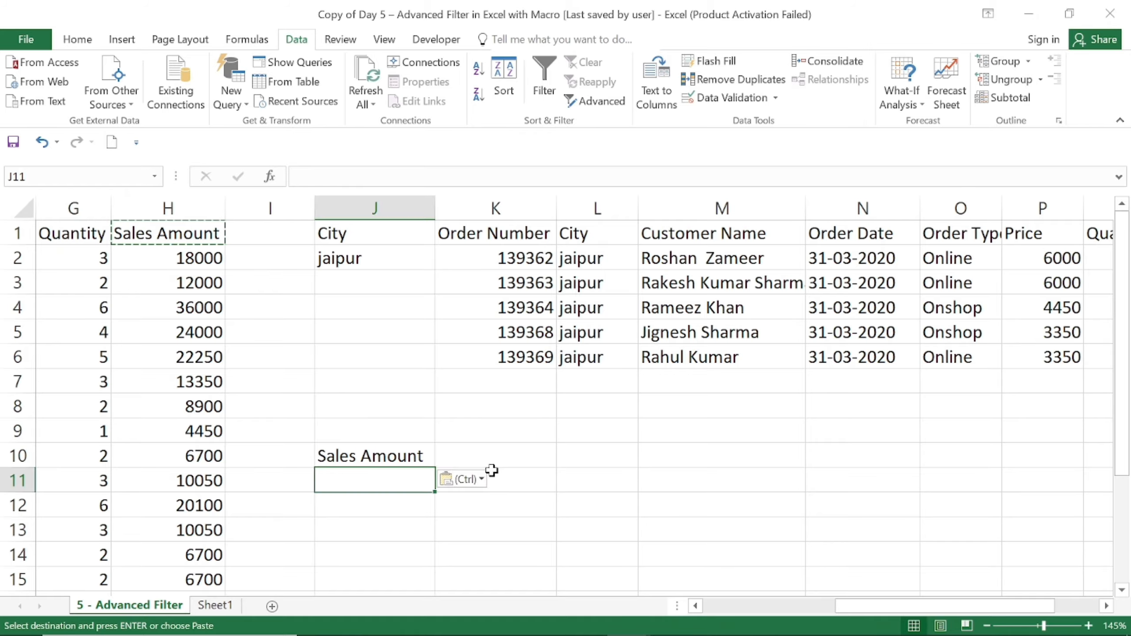
key(Down)
key(Up)
text(1)
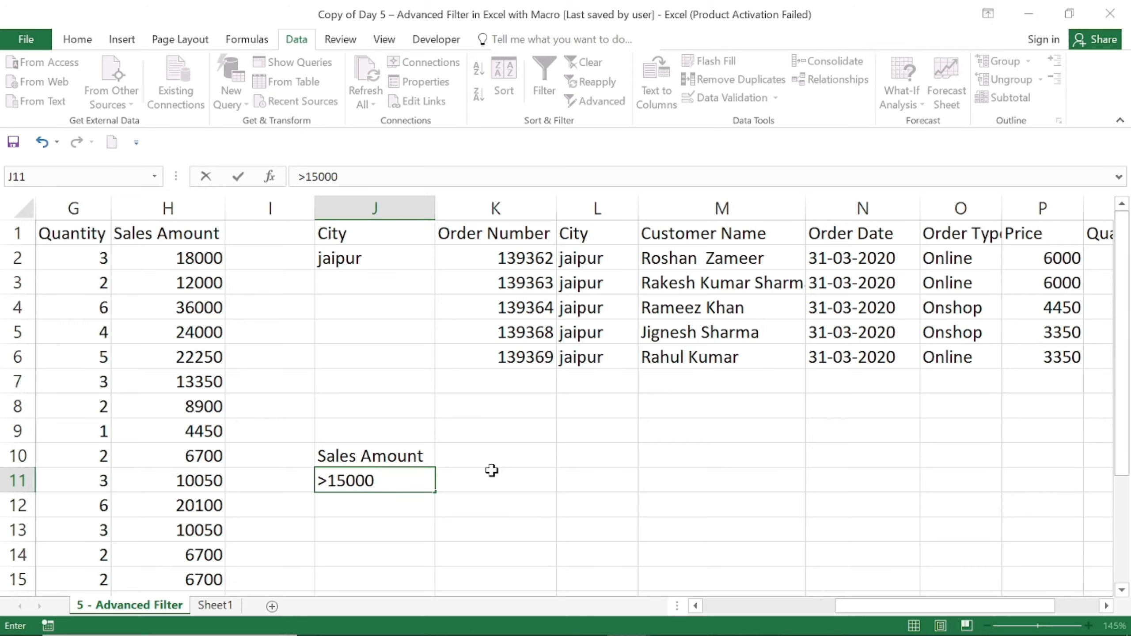
key(Up)
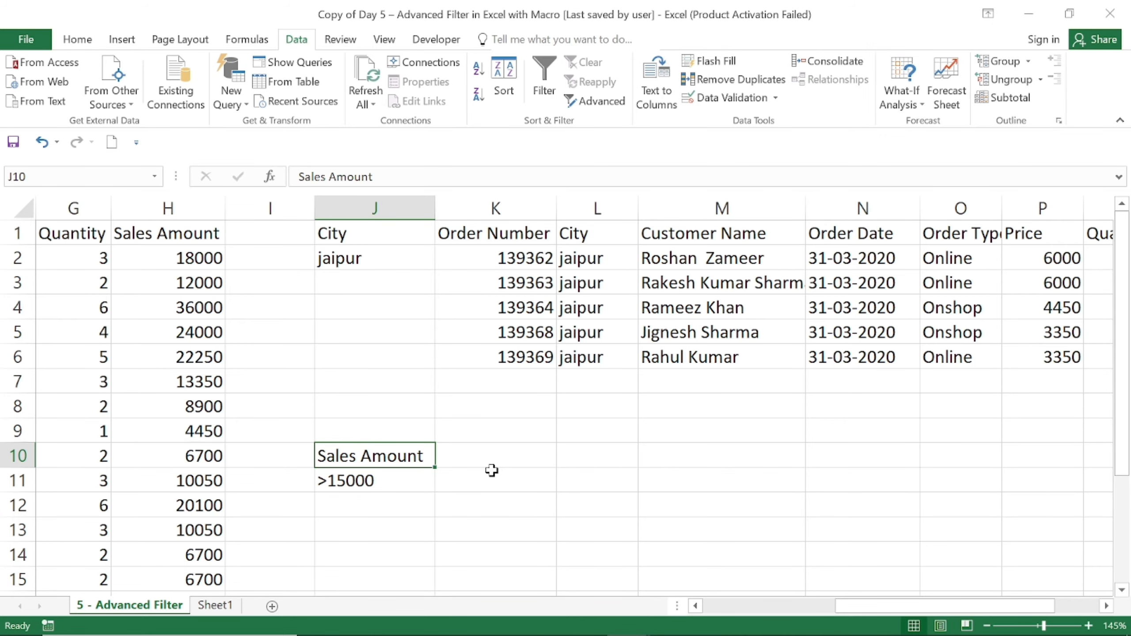
Step: Set up an Advanced Filter of A1:H15 that copies to another location, with J10:J11 as the criteria range
click(565, 99)
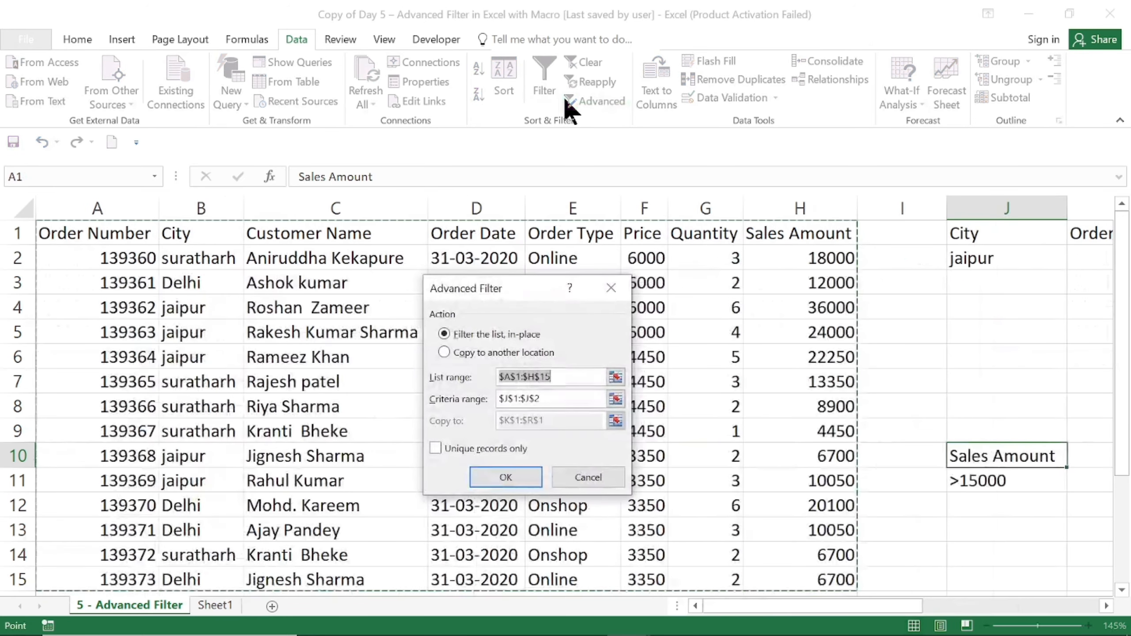
click(466, 353)
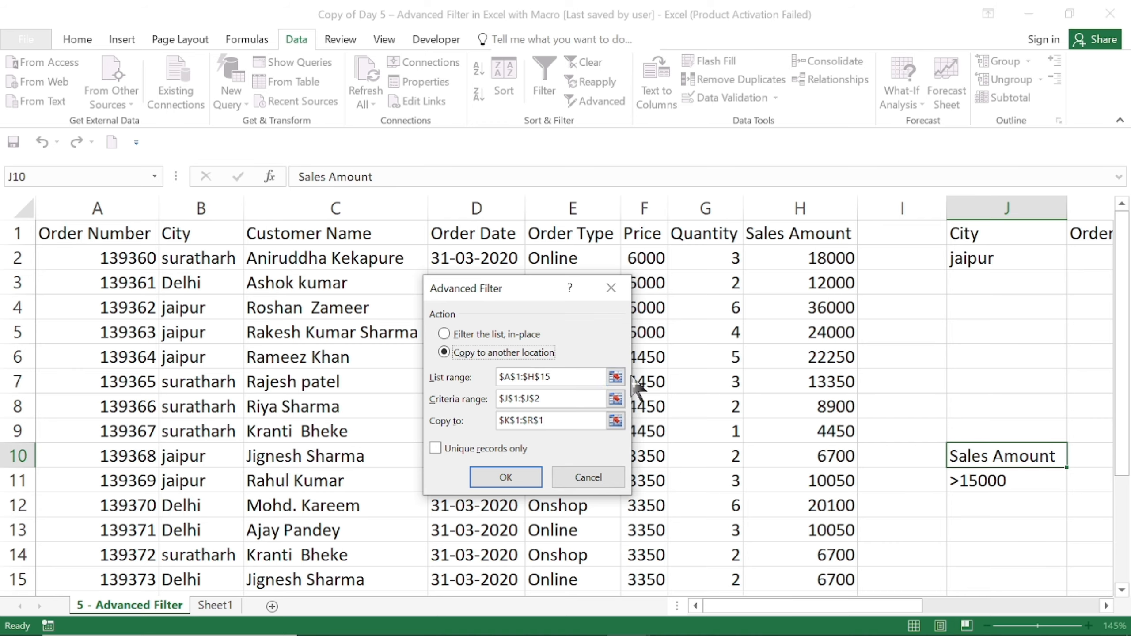
click(617, 378)
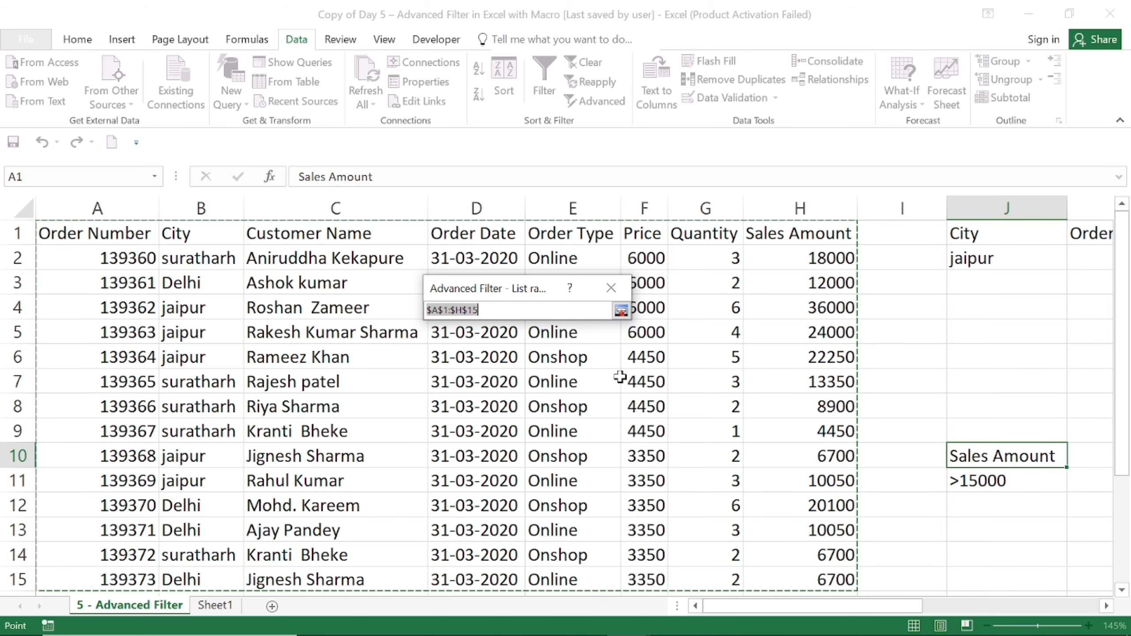
click(622, 311)
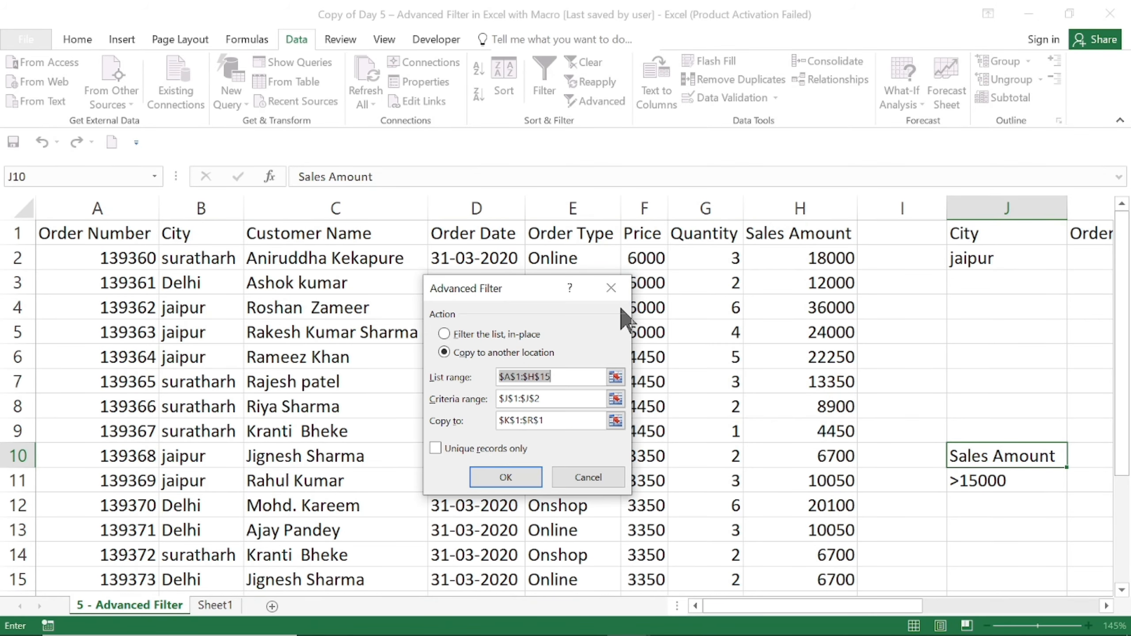
click(616, 399)
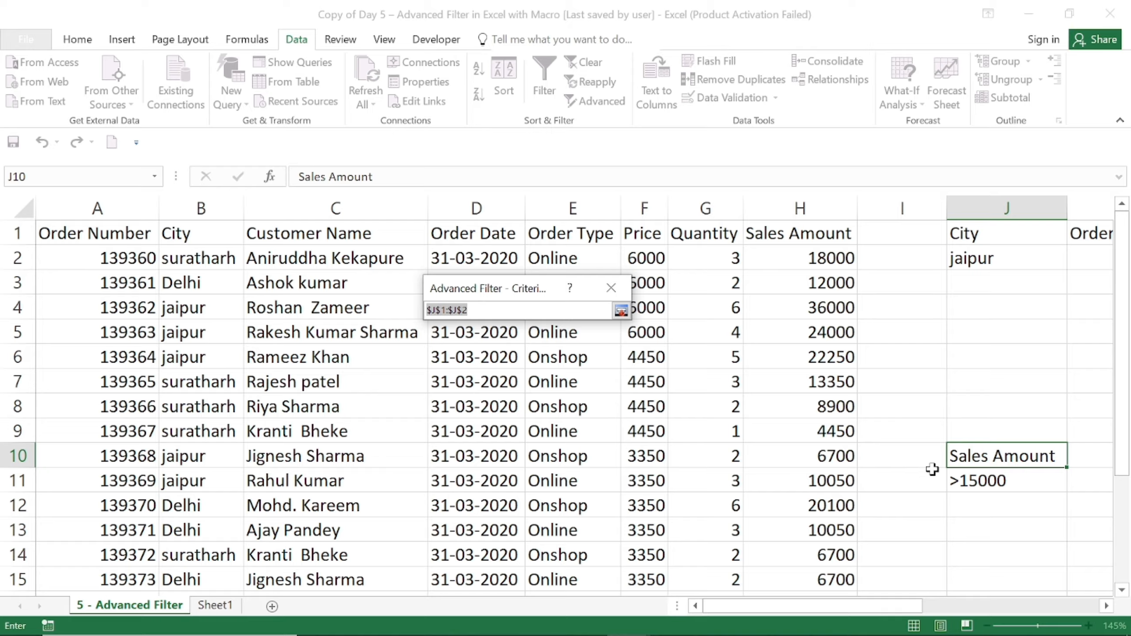
drag(998, 455, 1002, 476)
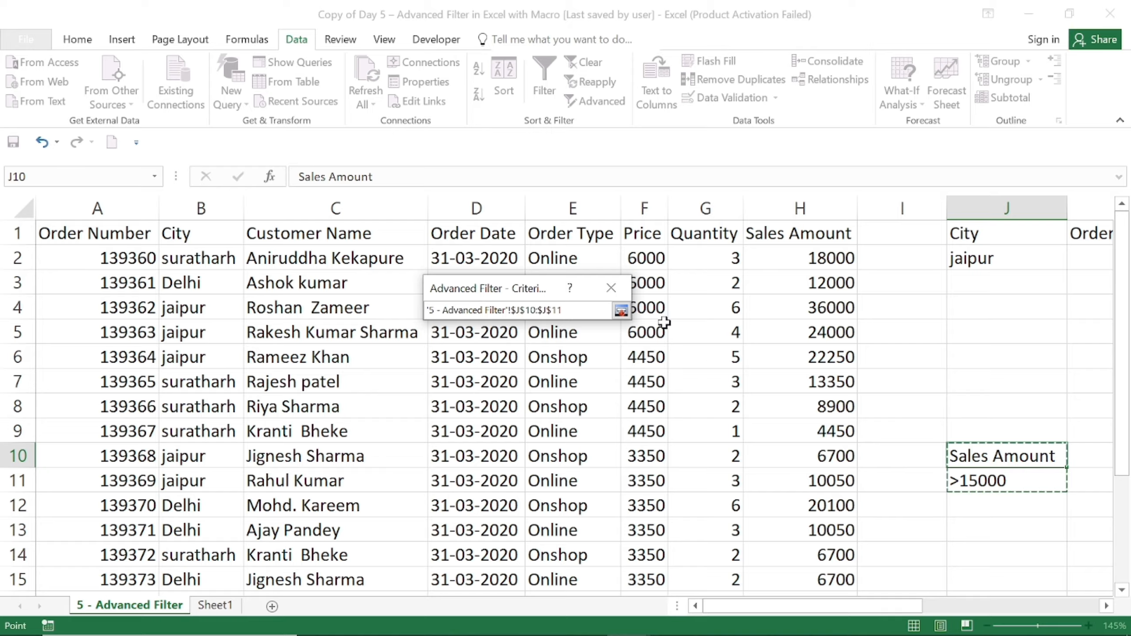
click(622, 312)
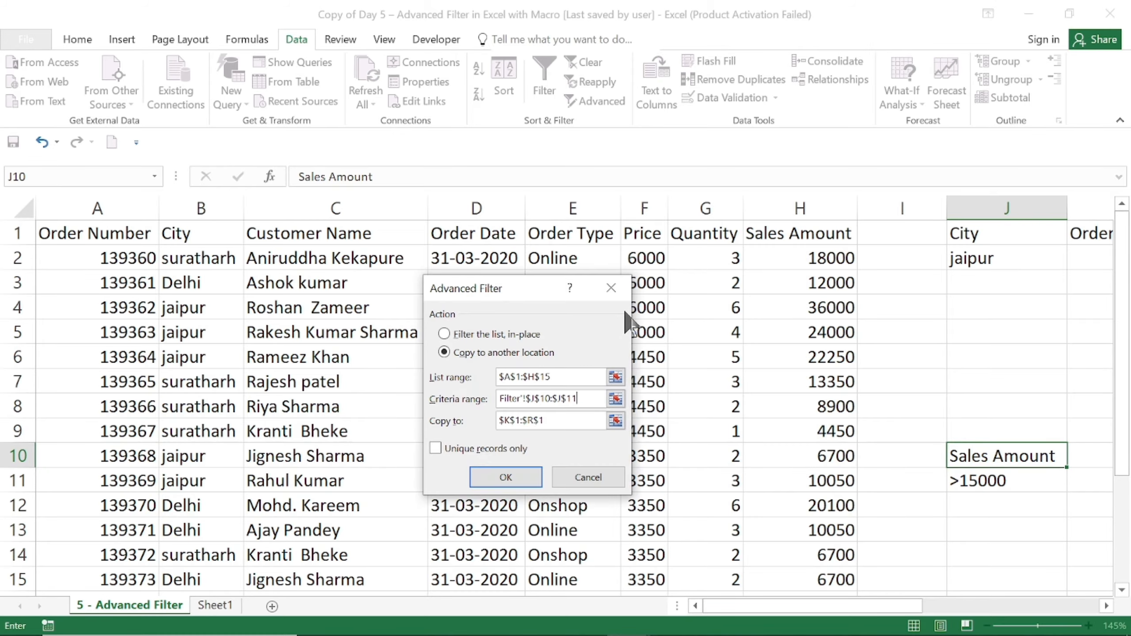
Step: Set K10 as the copy destination and run the filter
click(616, 420)
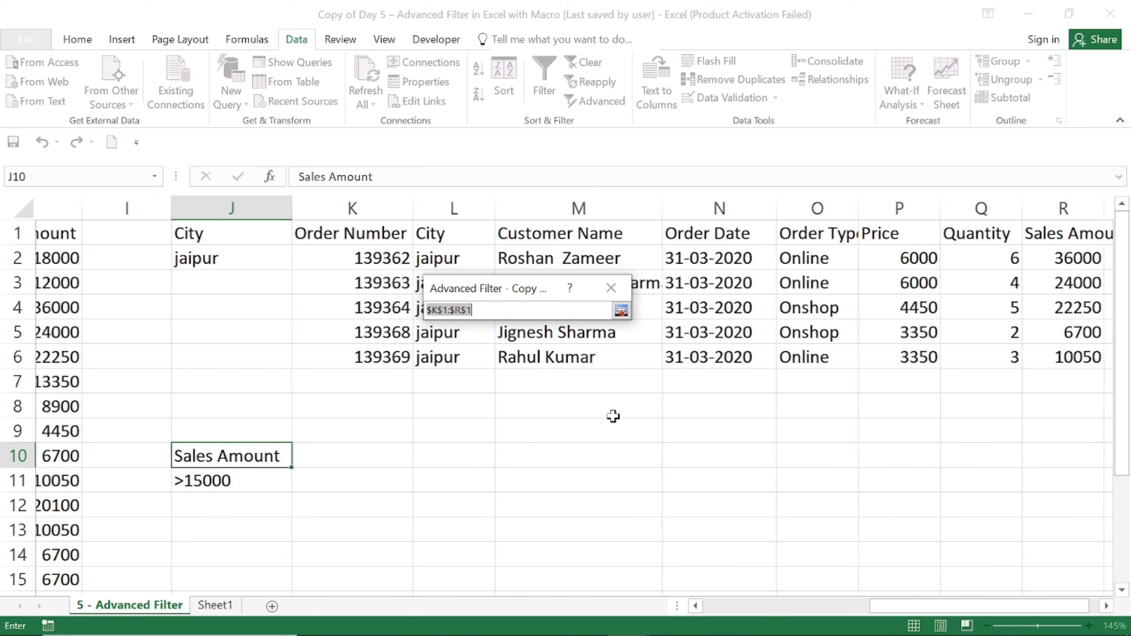
drag(610, 415, 536, 429)
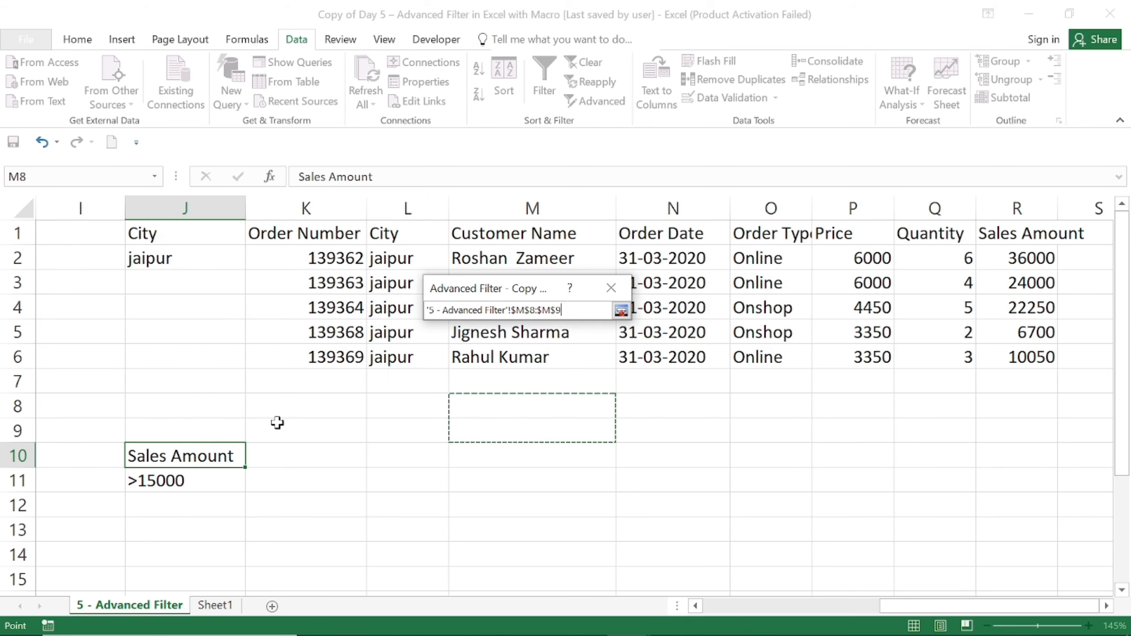
click(324, 457)
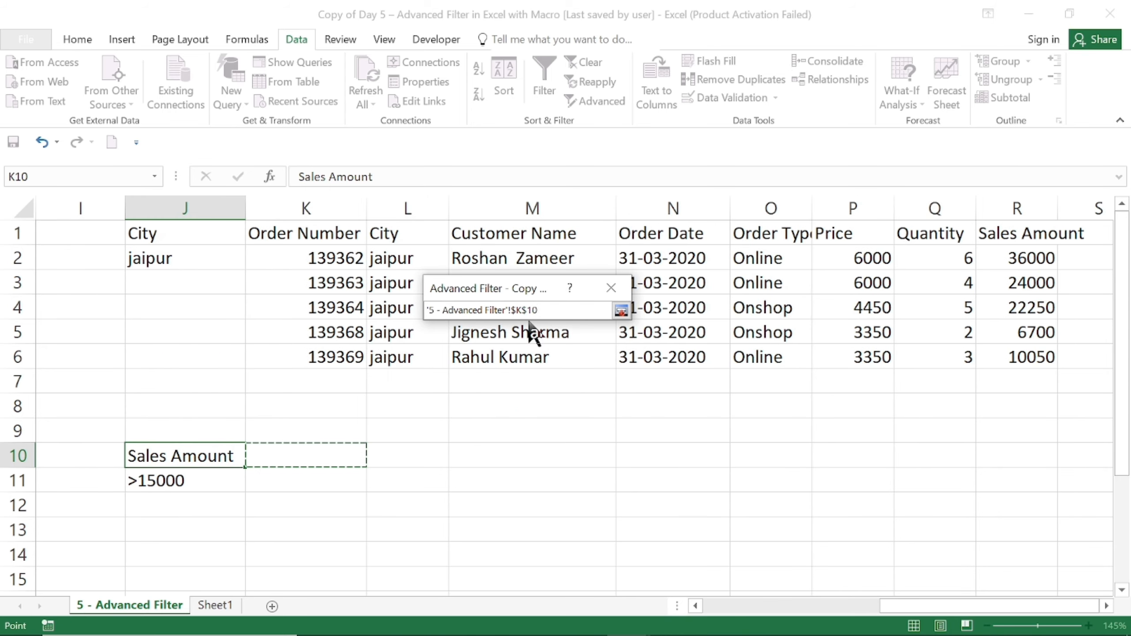
click(622, 311)
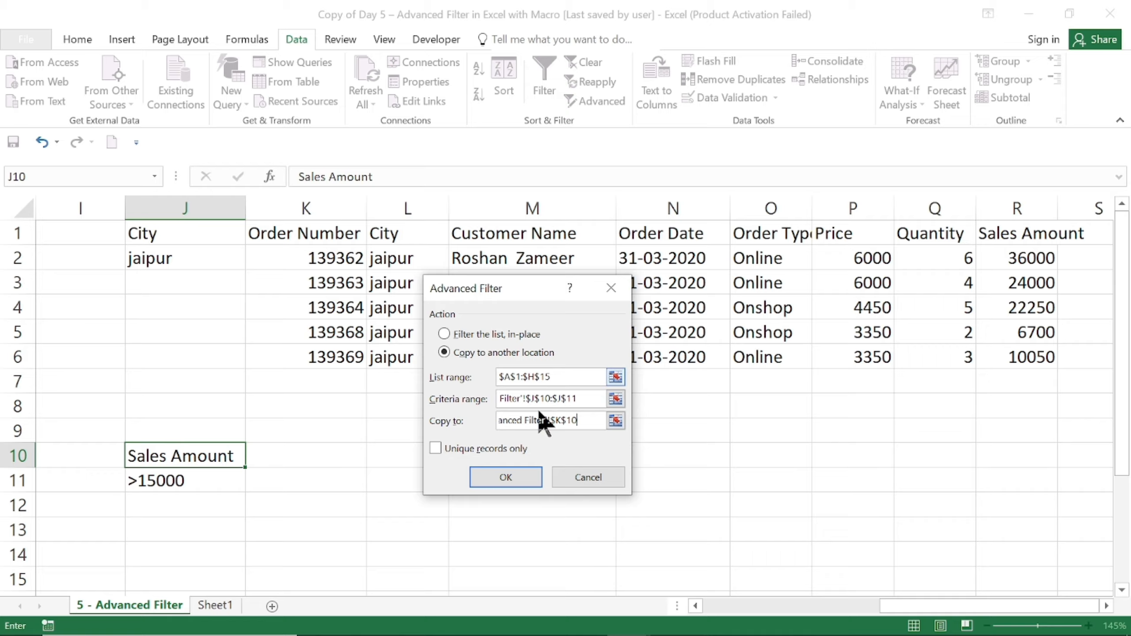
click(501, 478)
Step: Examine the orders extracted beside the >15000 criterion, checking their columns up to Sales Amount
key(Down)
key(Down)
key(Down)
key(Down)
key(Down)
key(Down)
key(Down)
key(Down)
key(Down)
key(Down)
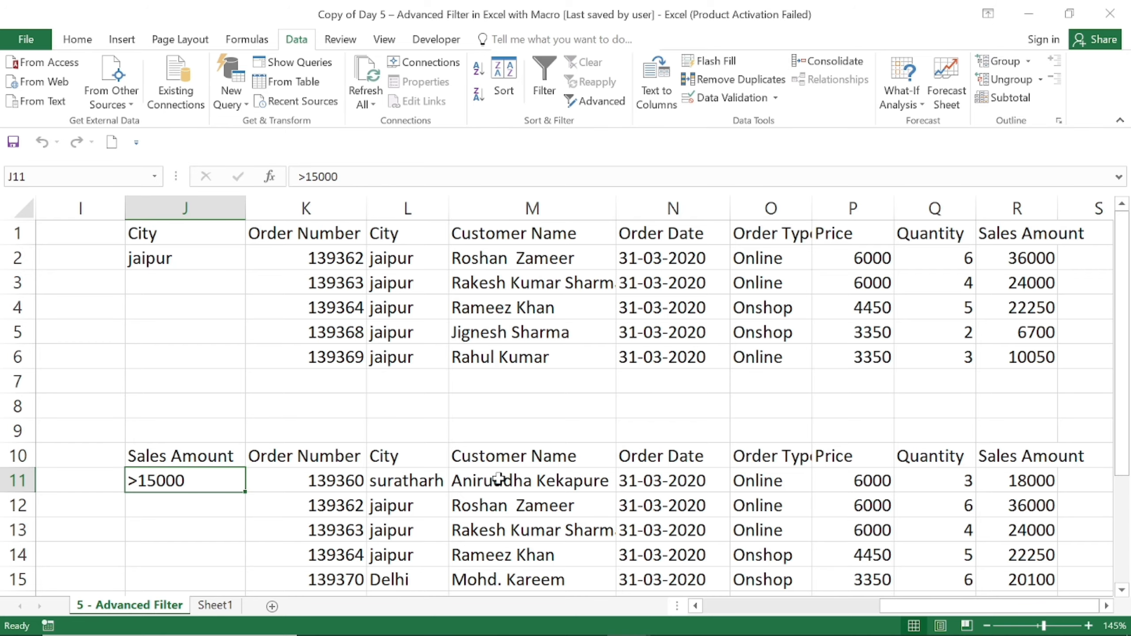
key(Right)
key(Up)
key(Up)
key(Up)
key(Up)
key(Up)
key(Up)
key(Up)
key(Up)
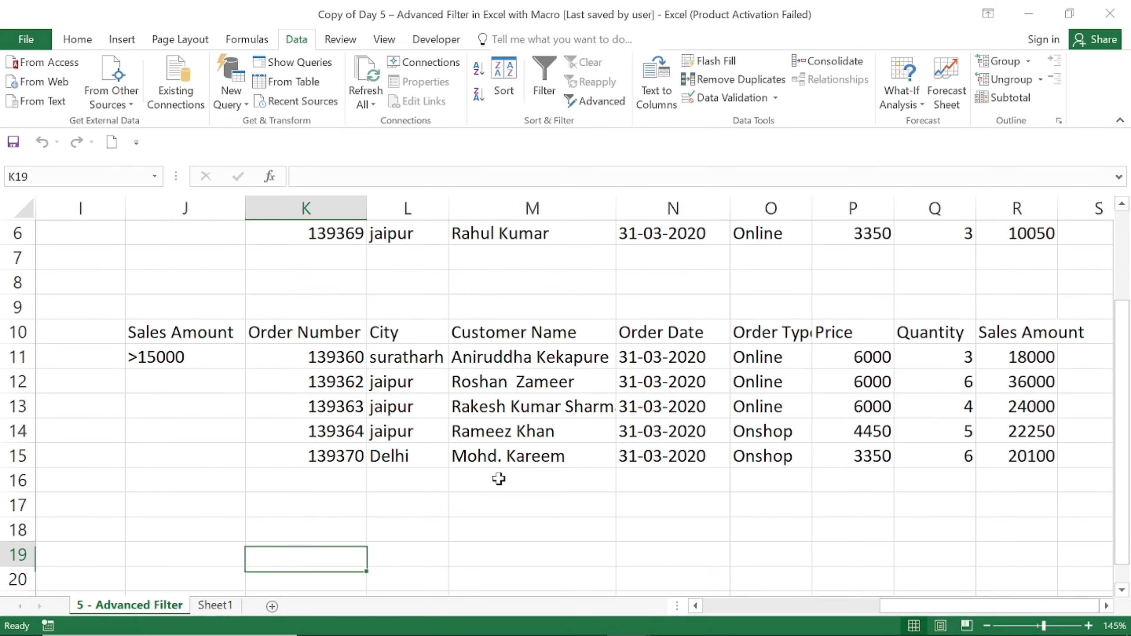
key(Right)
key(Right)
key(Right)
key(Right)
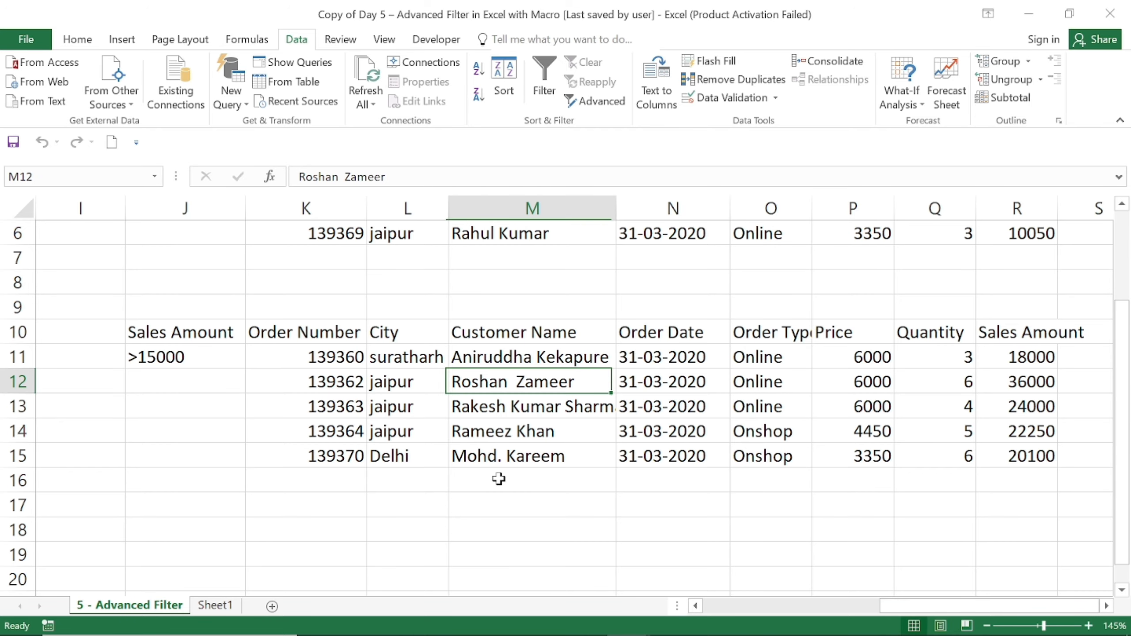
key(Up)
key(Up)
key(Right)
key(Right)
key(Down)
key(Down)
key(Down)
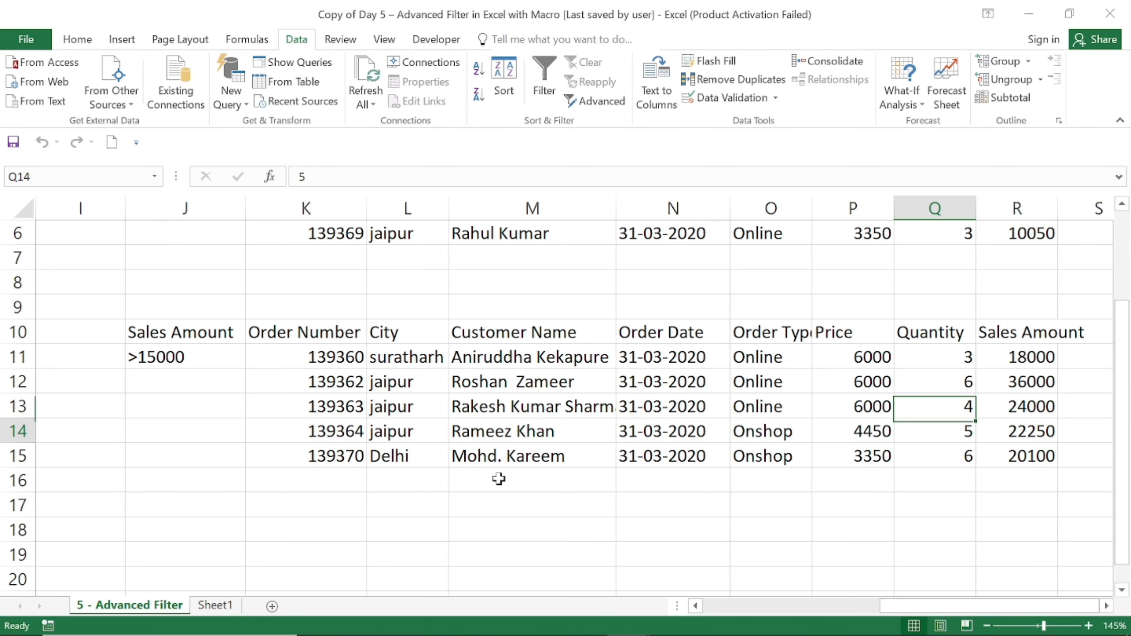
key(Down)
key(Down)
key(Down)
key(Left)
key(Up)
key(ctrl+Up)
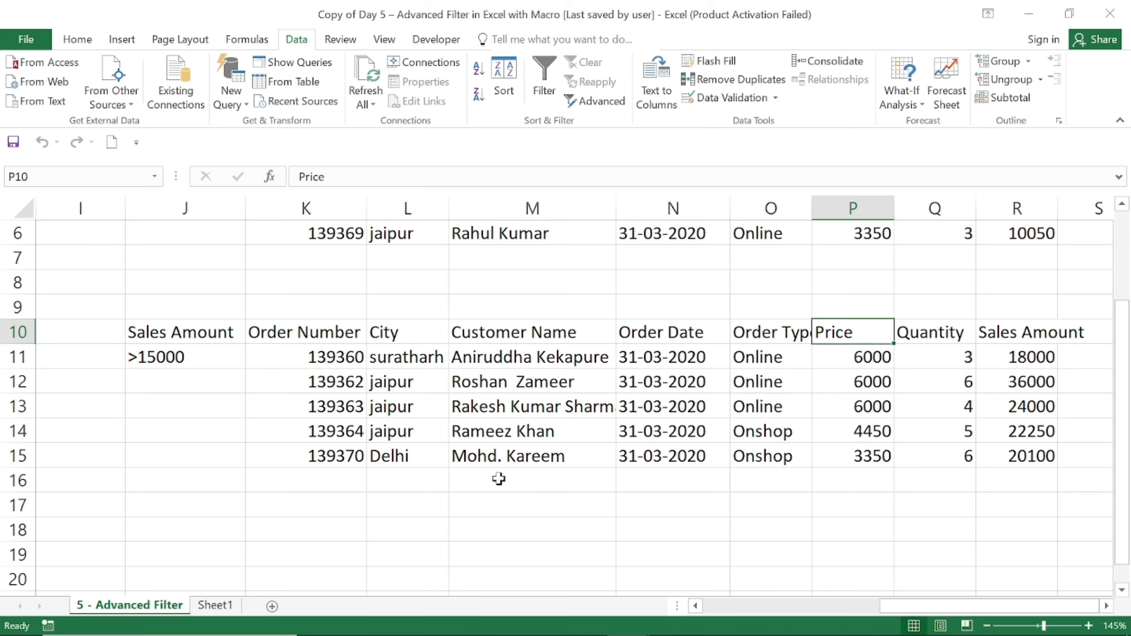
key(Right)
key(Right)
key(Down)
key(Down)
key(Left)
key(Left)
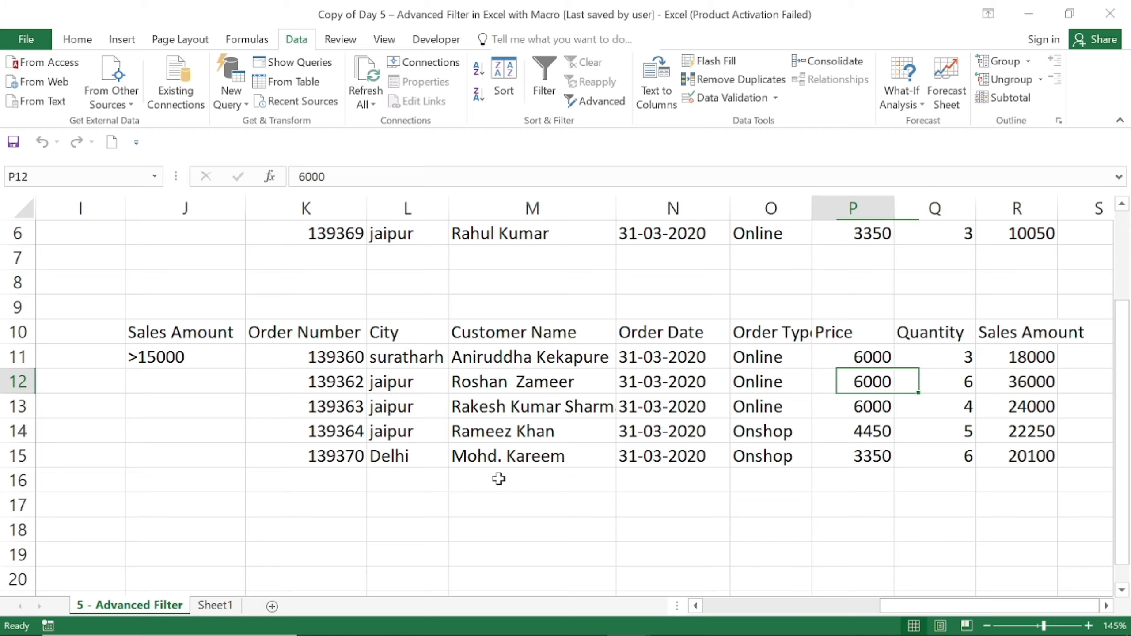
key(Left)
key(Left)
key(Left)
key(Left)
key(Down)
key(Down)
key(Right)
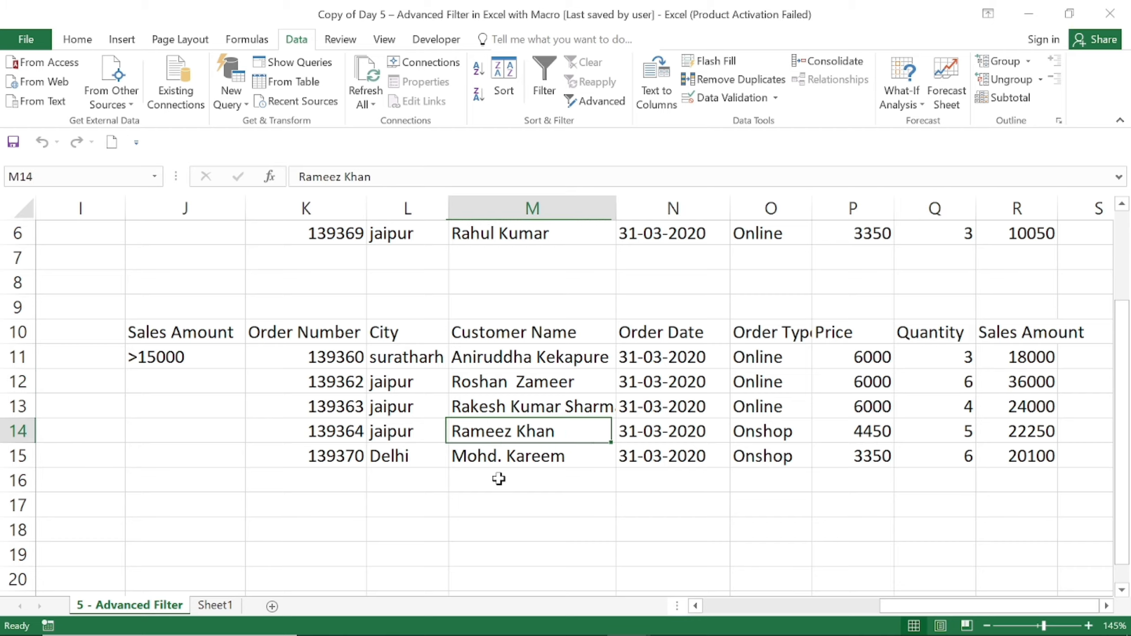
key(Right)
key(Right)
key(Right)
key(Right)
key(Right)
key(Left)
key(ctrl+Left)
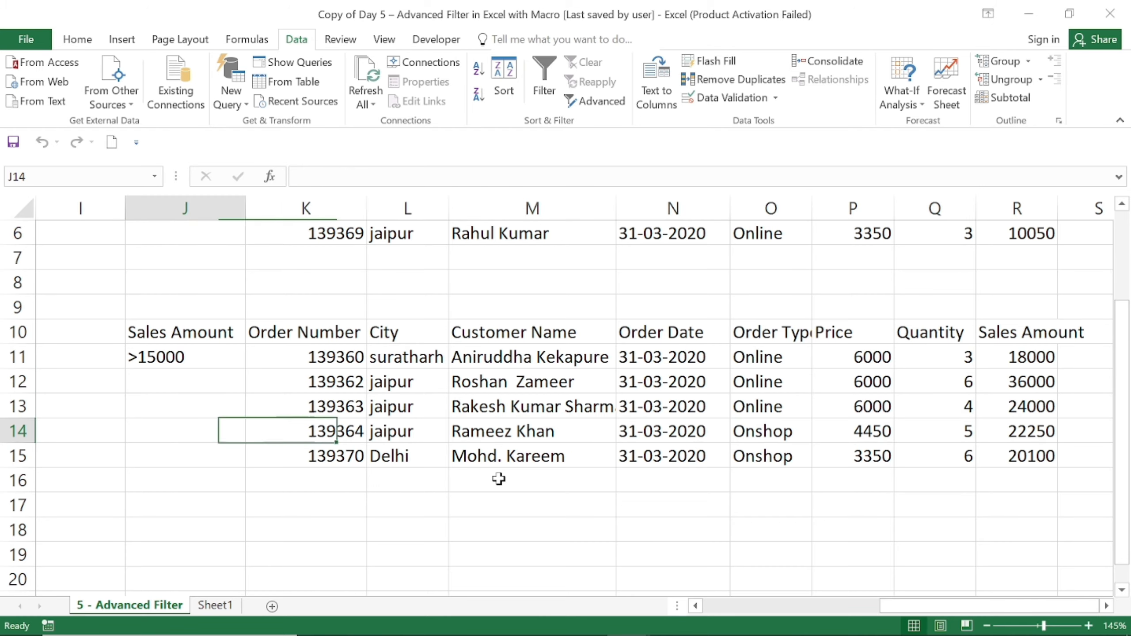
key(Left)
key(Up)
key(Up)
key(Up)
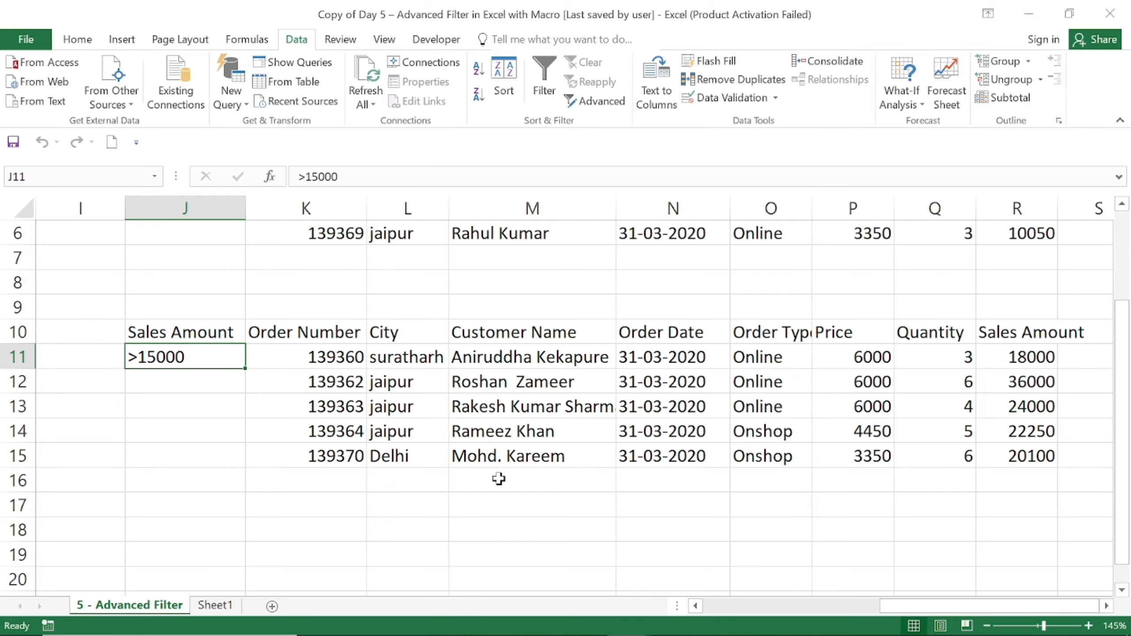
Step: Change the Sales Amount criterion in J11 to >18000
key(Left)
key(Left)
key(Left)
key(Left)
key(Left)
key(Left)
key(Right)
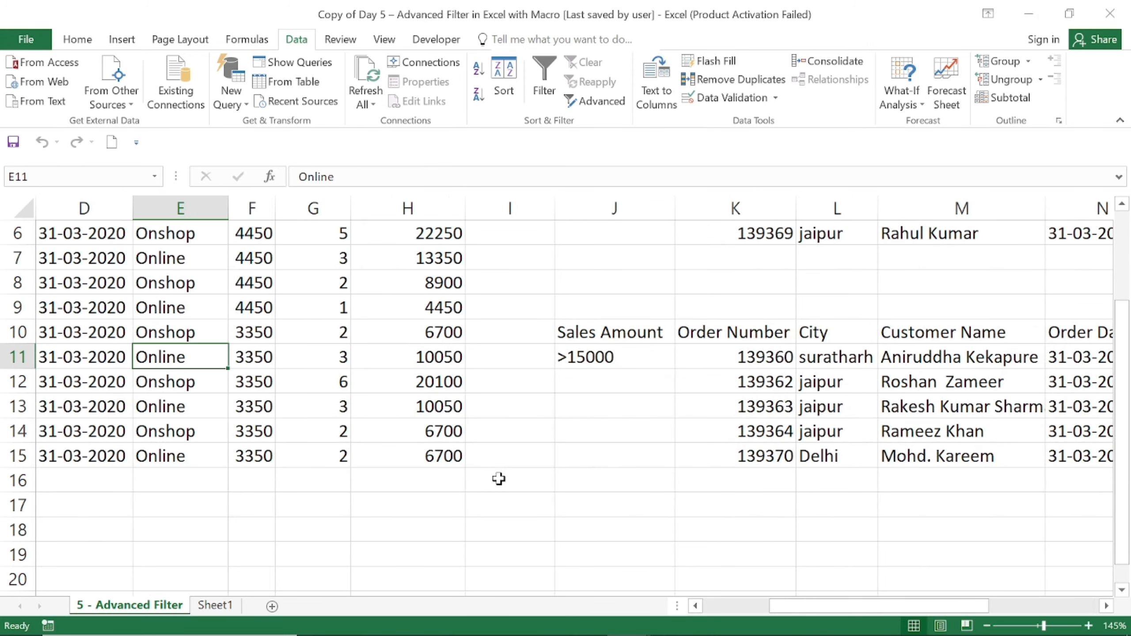
key(Right)
key(Right)
key(Right)
key(Right)
key(Right)
key(Right)
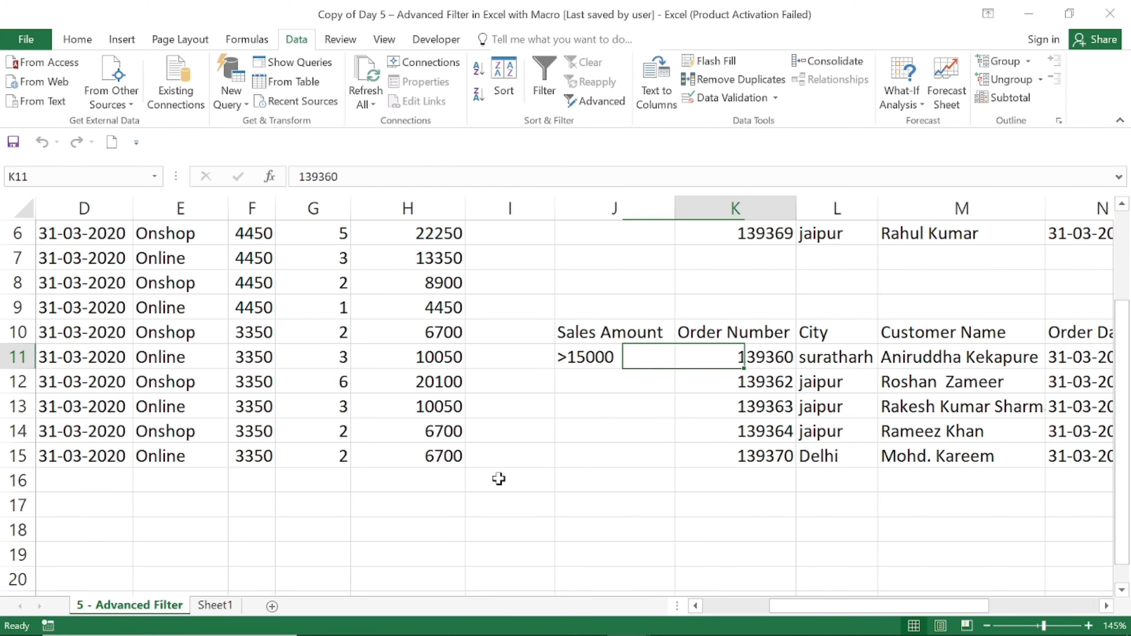
key(Left)
key(F2)
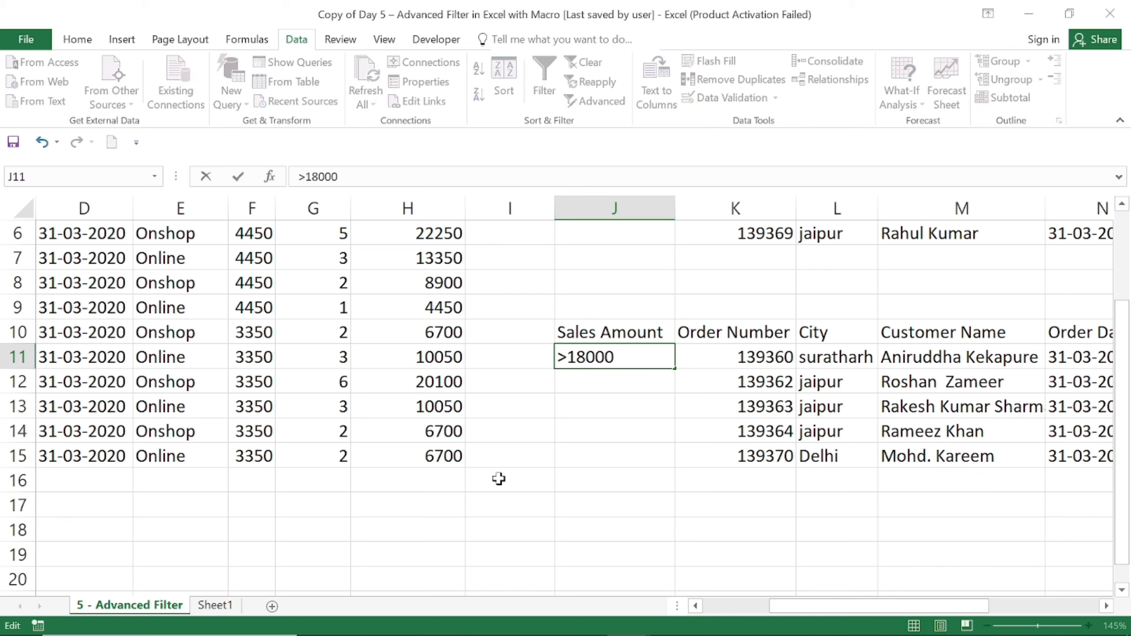
key(Return)
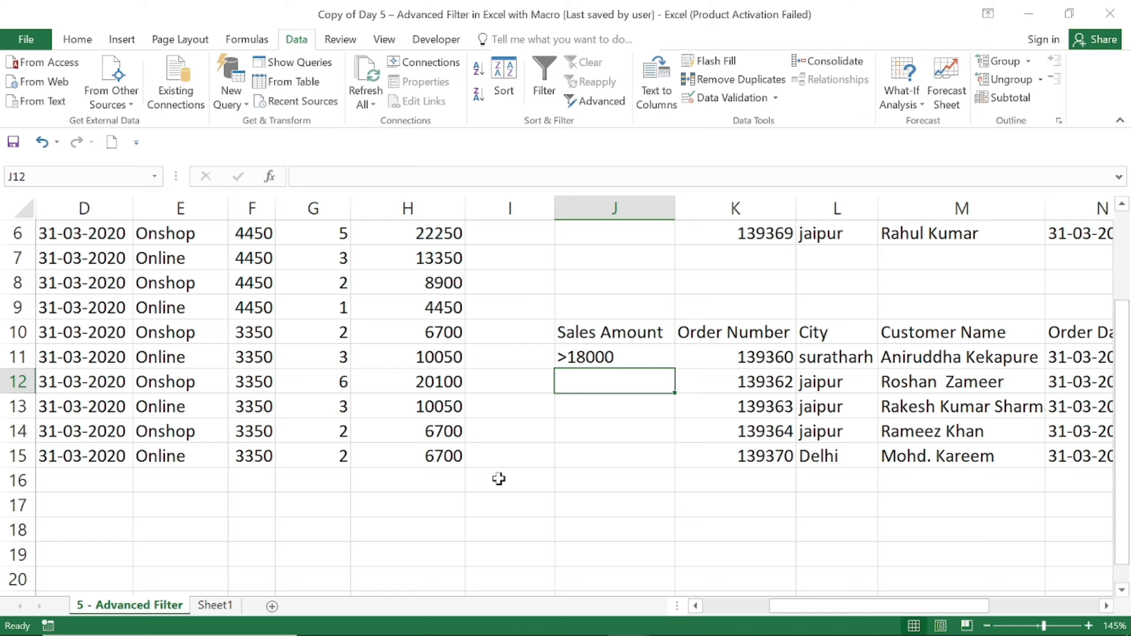
Step: Rerun the Advanced Filter as a copy to K10:R10, with list range A1:H15 and criteria range J10:J11
click(596, 103)
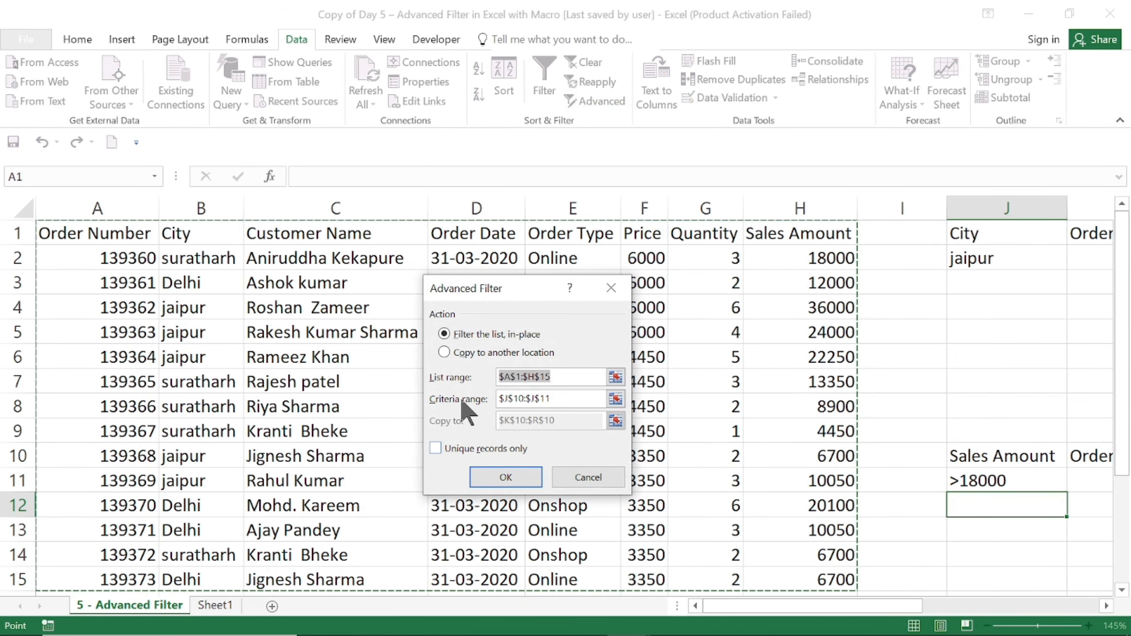
click(475, 349)
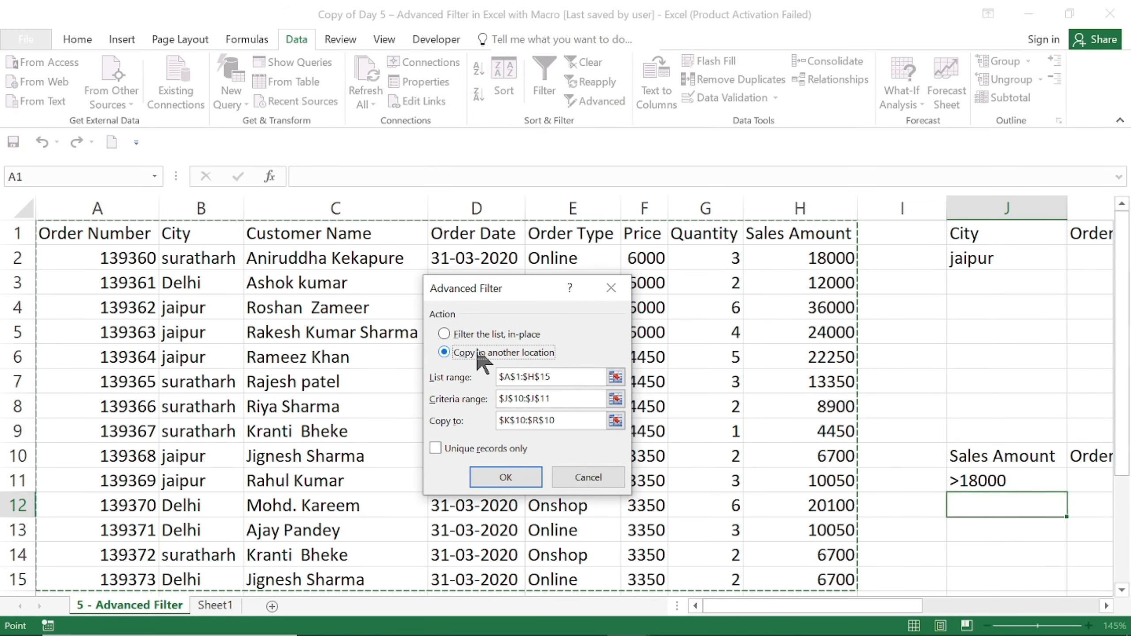
click(502, 485)
Step: Look through the orders extracted with the >18000 criterion, including their Sales Amount values
key(Right)
key(Right)
key(Right)
key(Right)
key(Right)
key(Right)
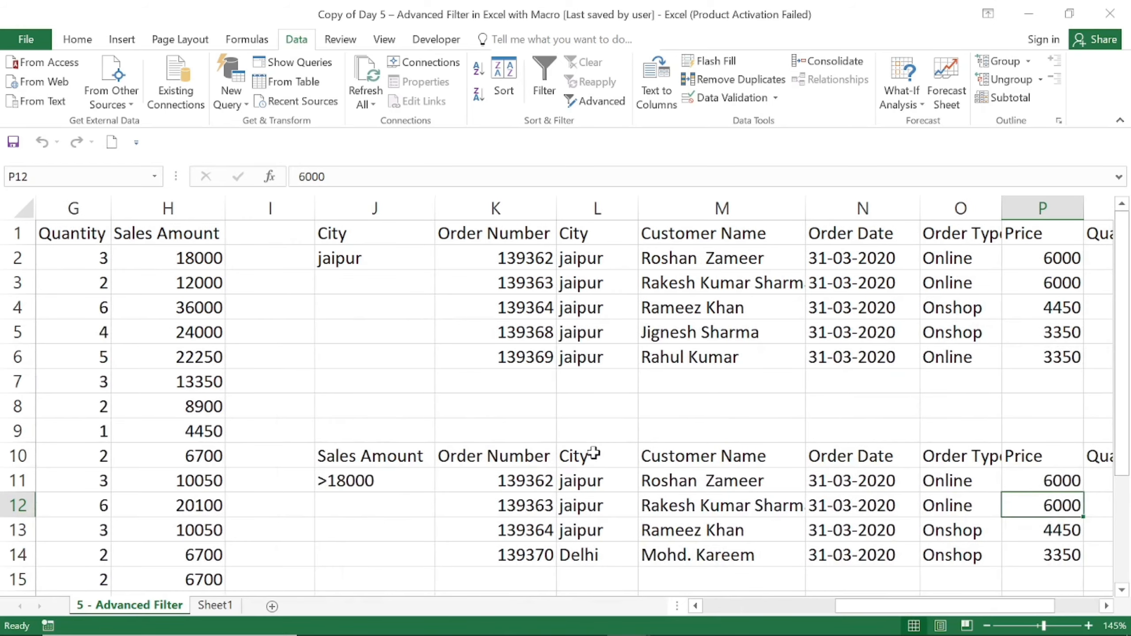
key(Down)
key(Down)
key(Down)
key(Down)
key(Down)
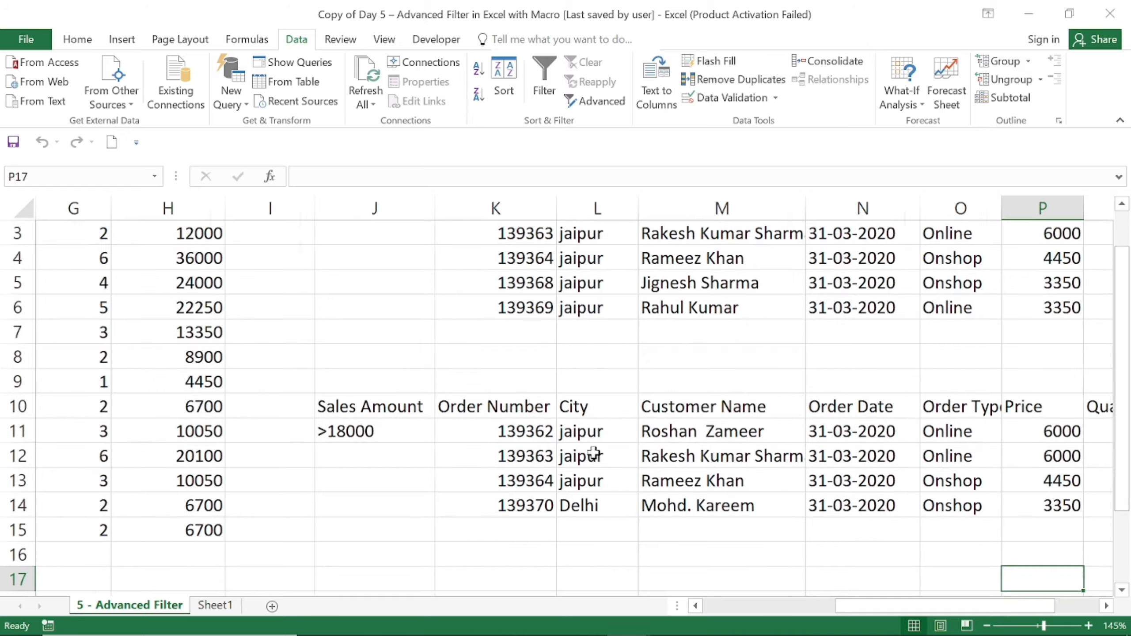
key(Right)
key(Right)
key(Right)
key(Down)
key(Down)
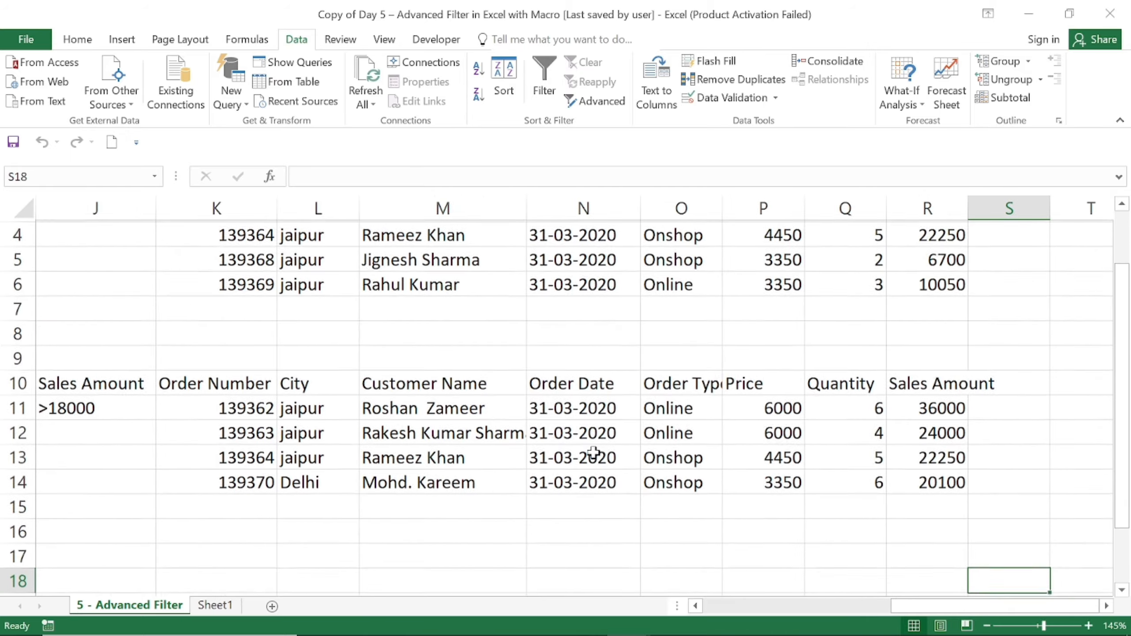
key(Left)
key(Left)
key(Left)
key(Left)
key(Left)
key(Left)
key(Left)
key(Left)
key(Left)
key(Left)
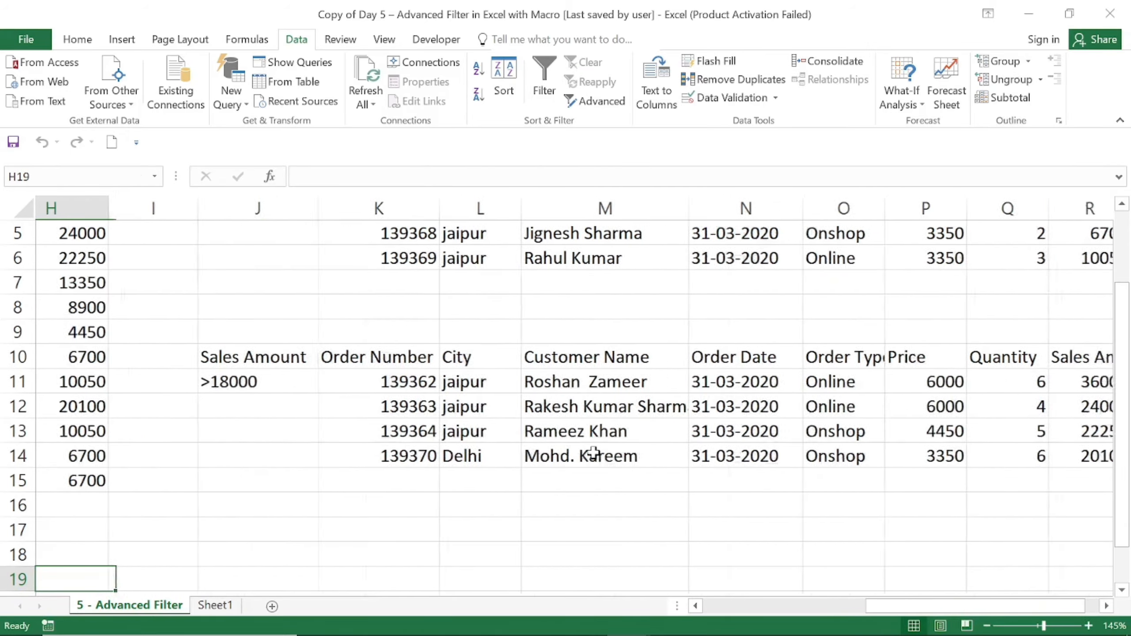
Step: Copy the Sales Amount criteria block from J10:J11 into J17:J18
key(Up)
key(Up)
key(Up)
key(Up)
key(Up)
key(Up)
key(Up)
key(Up)
key(Up)
key(Right)
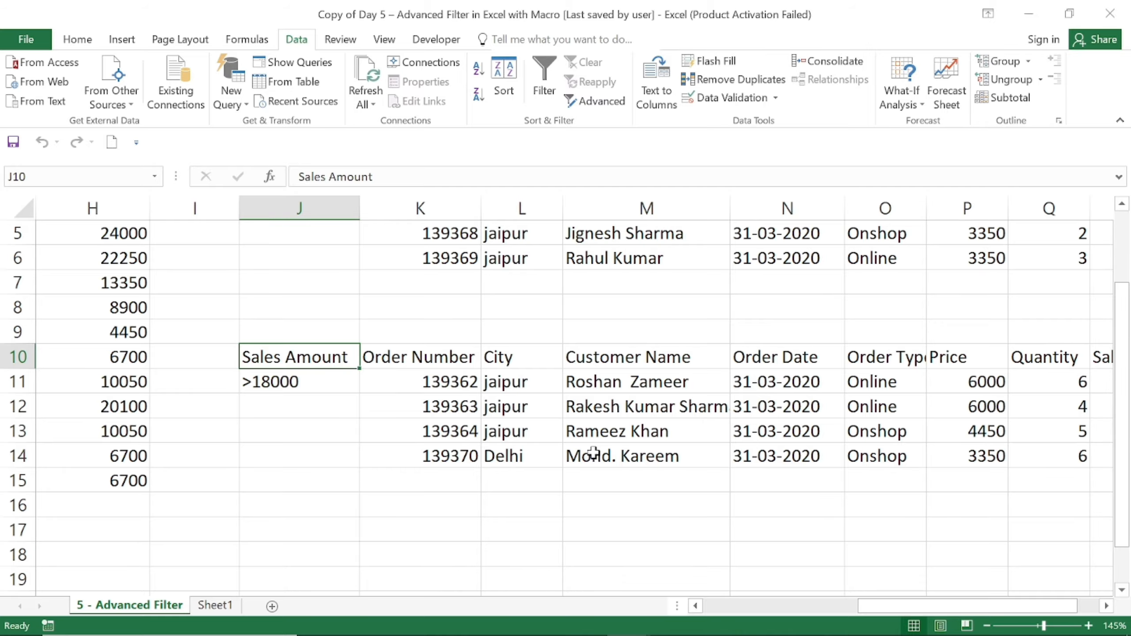
key(shift+Down)
key(shift+Down)
key(shift+Up)
key(shift+Up)
key(shift+Down)
key(shift+Down)
key(Up)
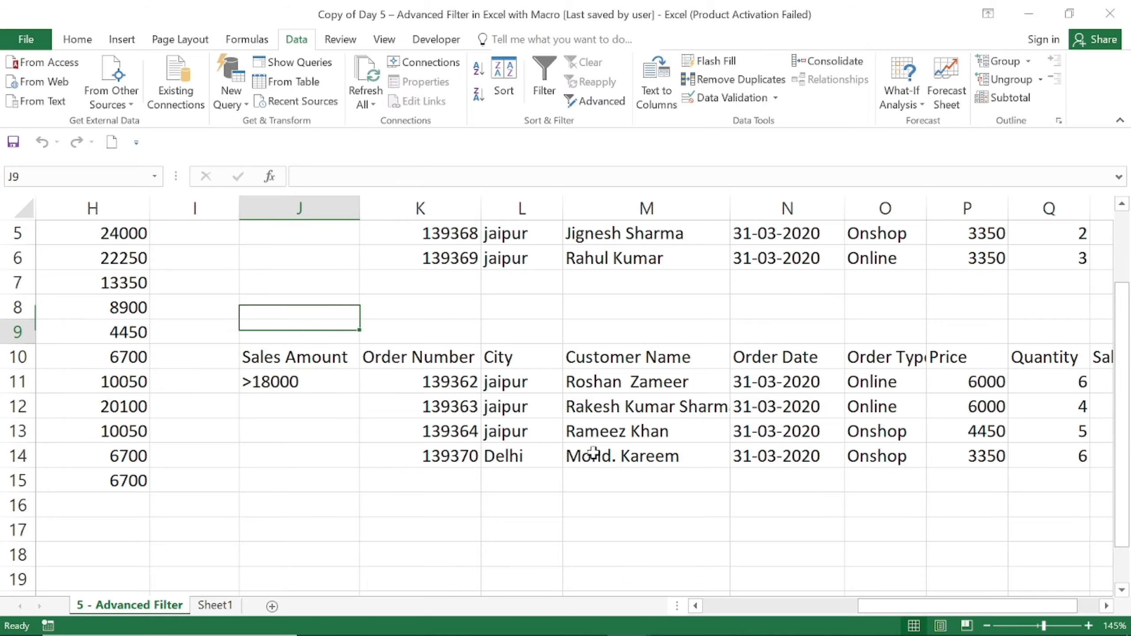
key(Down)
key(shift+Down)
key(ctrl+c)
key(Down)
key(Down)
key(Down)
key(Down)
key(Down)
key(Down)
key(Down)
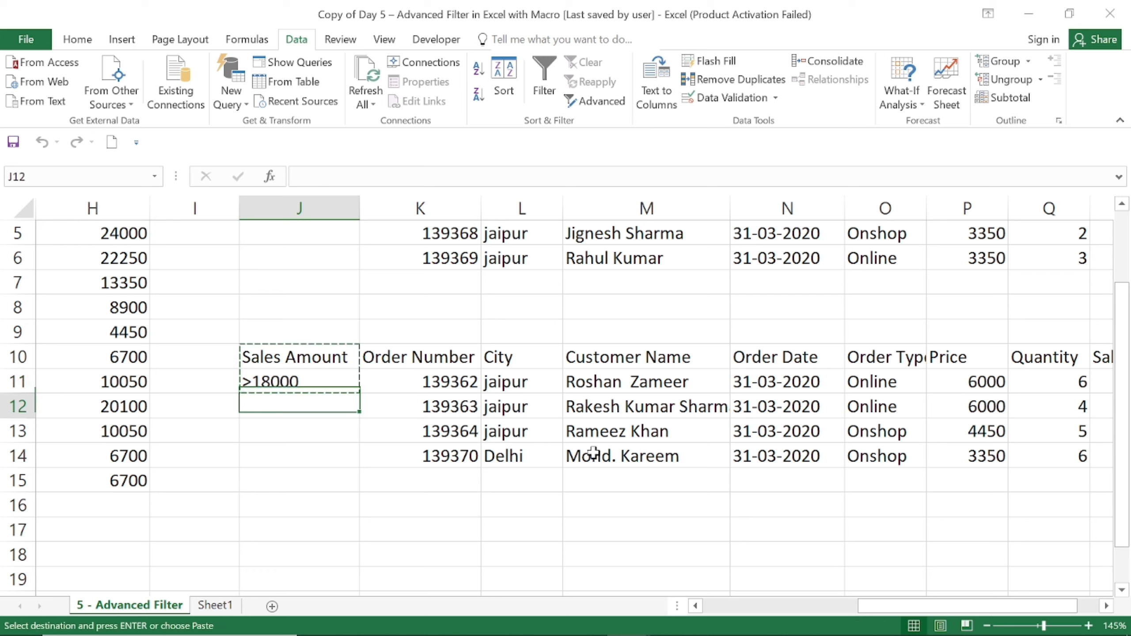
key(ctrl+v)
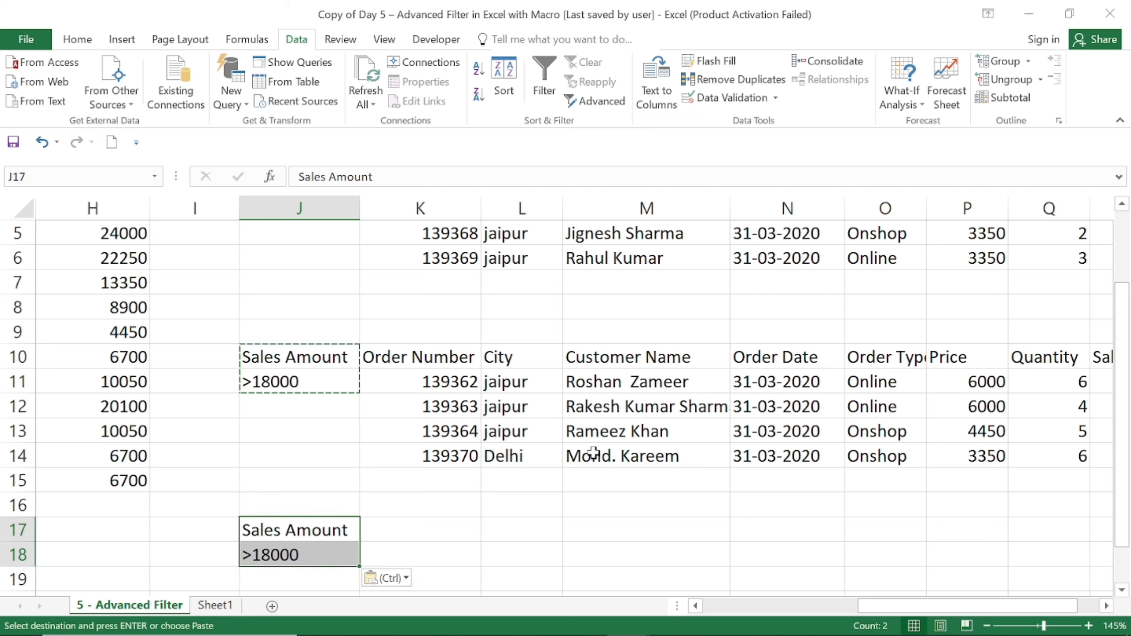
key(Down)
key(Down)
key(Up)
key(Up)
key(Up)
key(Up)
key(Up)
key(Up)
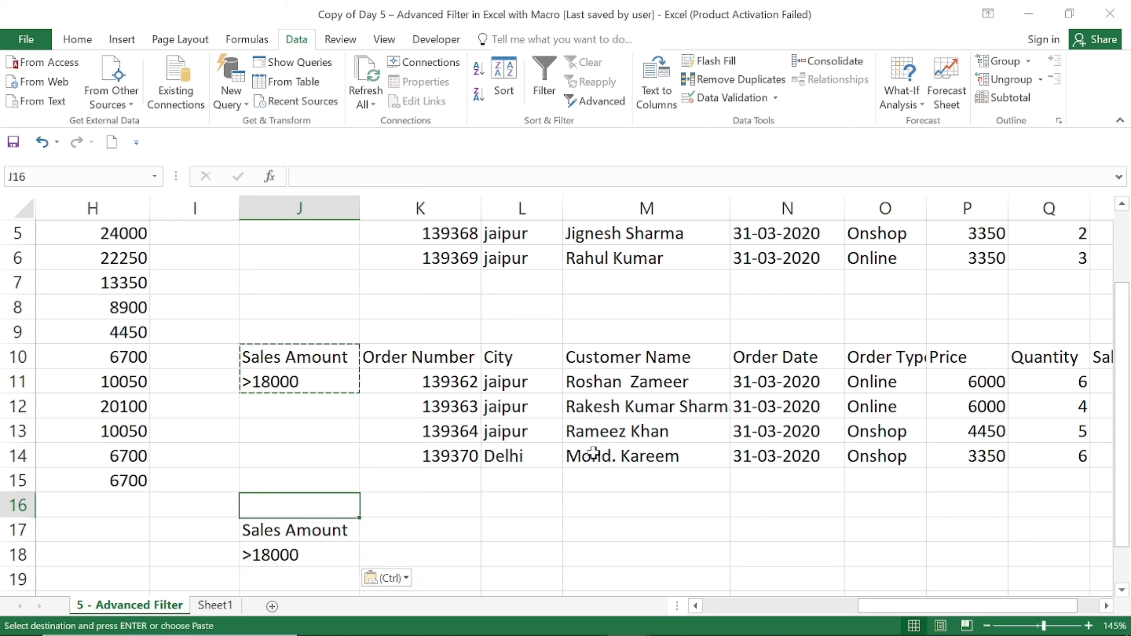
Step: Look over the headings extracted in row 10 and the copied Sales Amount criteria block at J17:J18
key(Down)
key(Down)
key(Down)
key(Down)
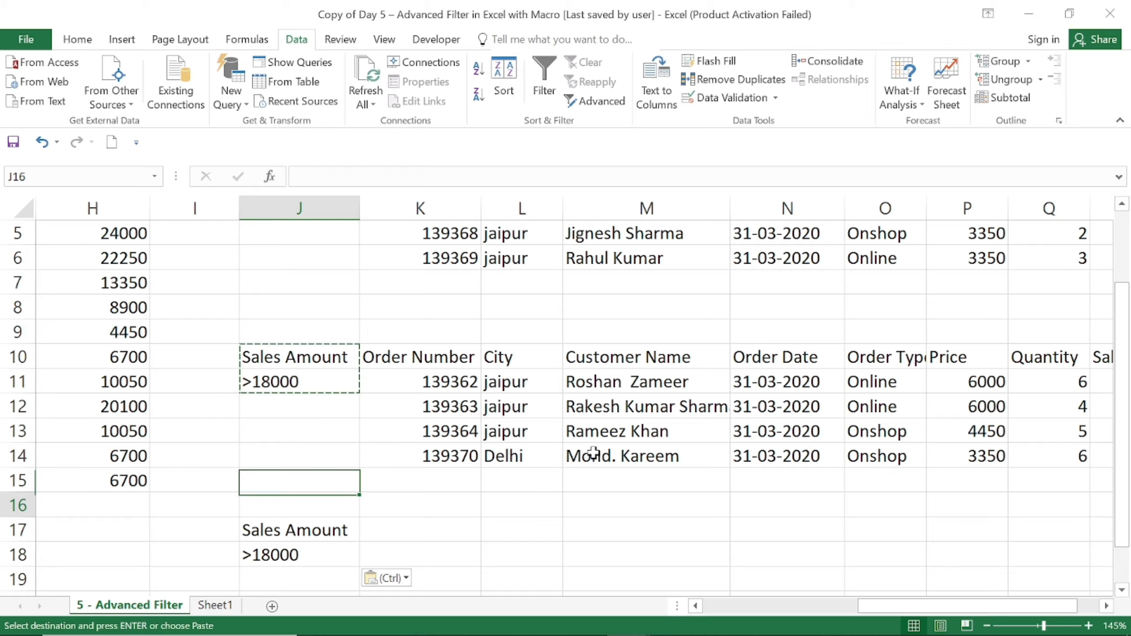
key(Up)
key(Up)
key(Up)
key(Up)
key(Up)
key(Up)
key(Up)
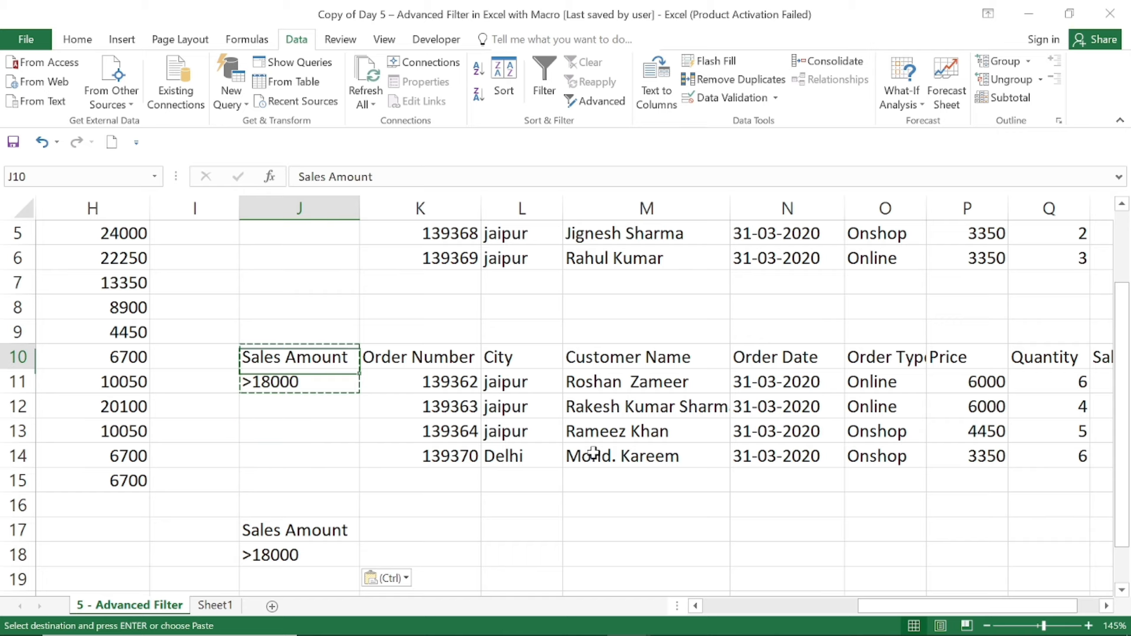
key(Right)
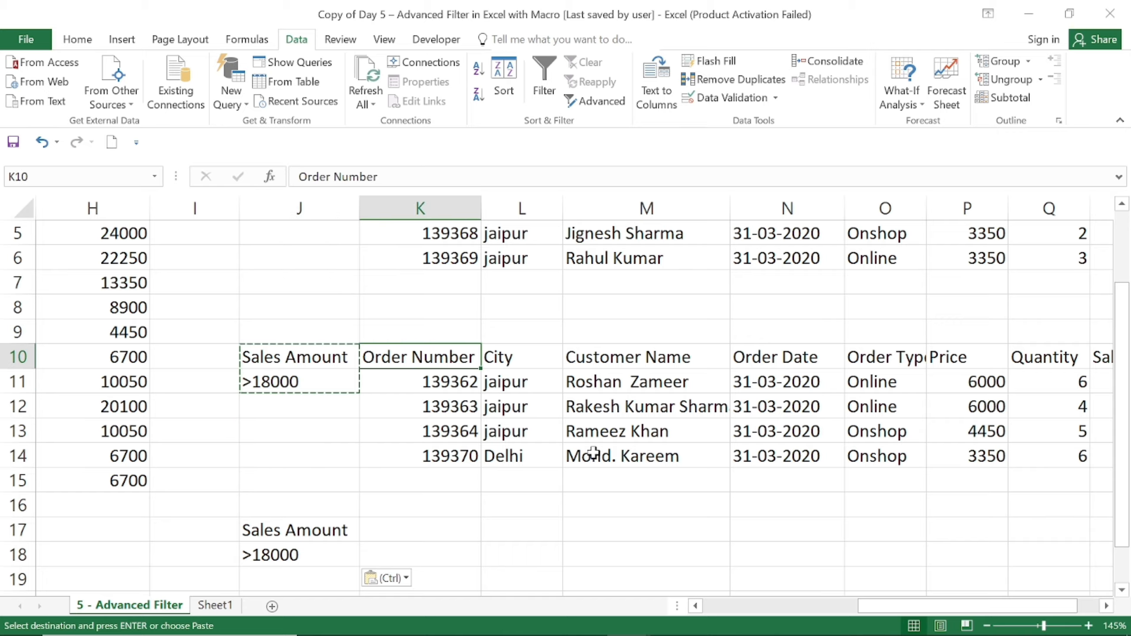
key(Right)
key(Right)
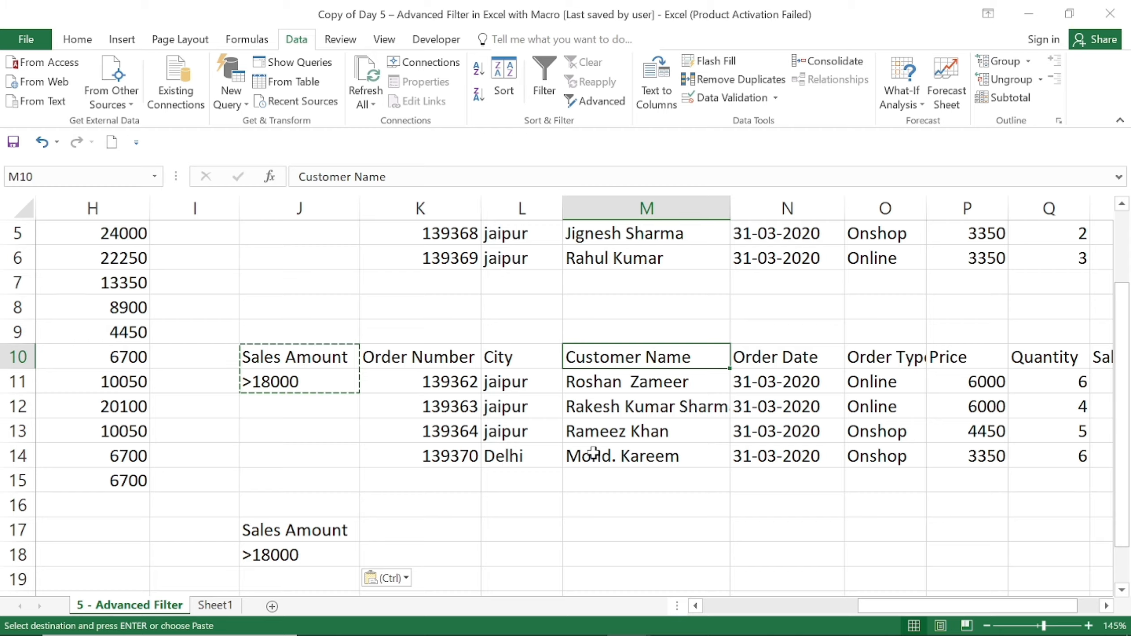
key(Right)
key(Left)
key(ctrl+Left)
key(Left)
key(Down)
key(Down)
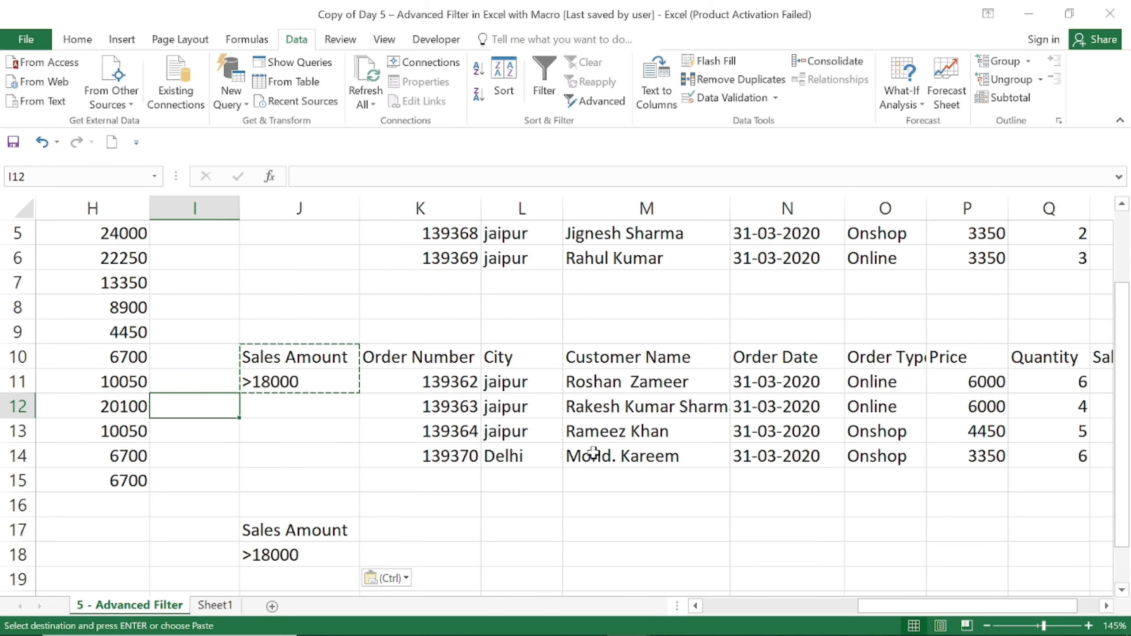
key(Down)
key(Down)
key(Down)
key(Down)
key(Down)
key(Down)
key(Up)
key(Right)
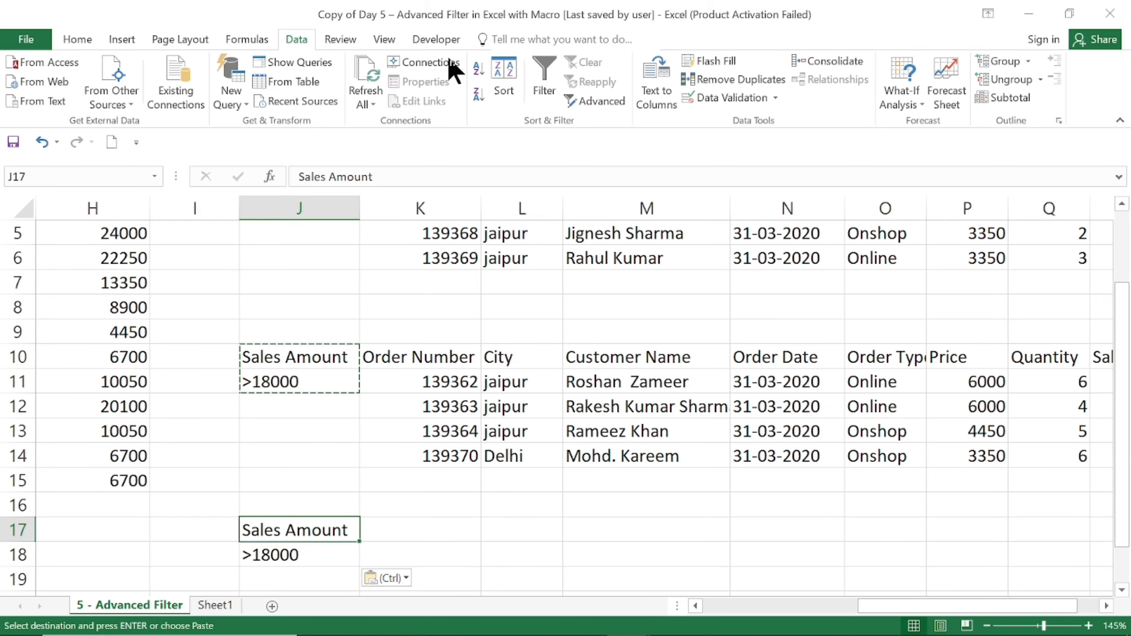
Step: Set up an Advanced Filter that copies to another location, with list range A1:H15 and criteria range J17:J18
click(575, 99)
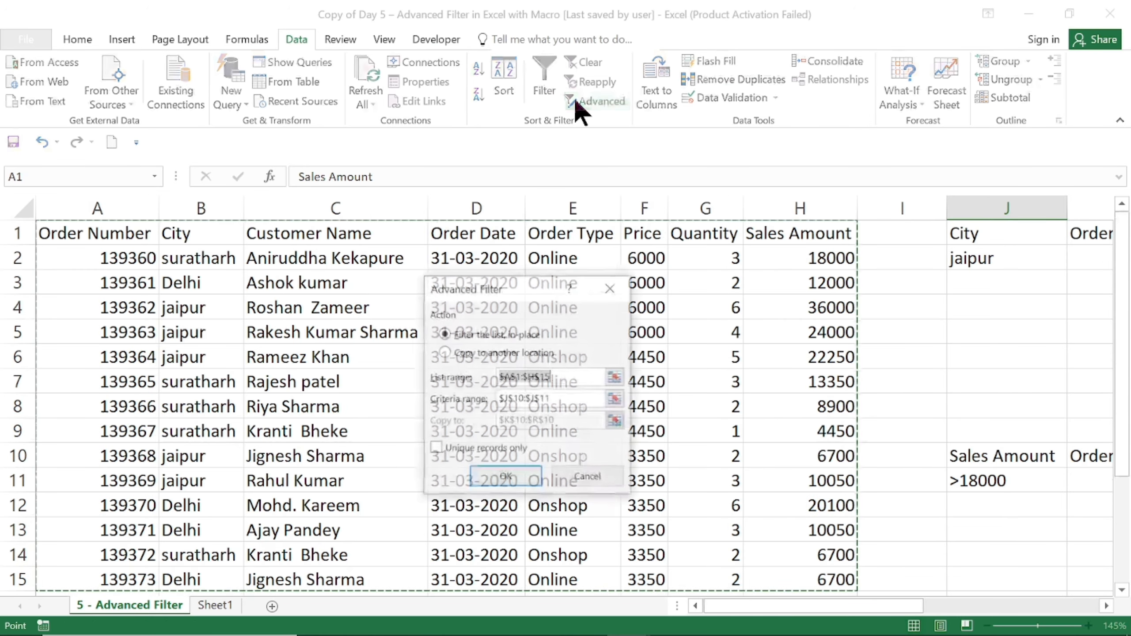
click(468, 354)
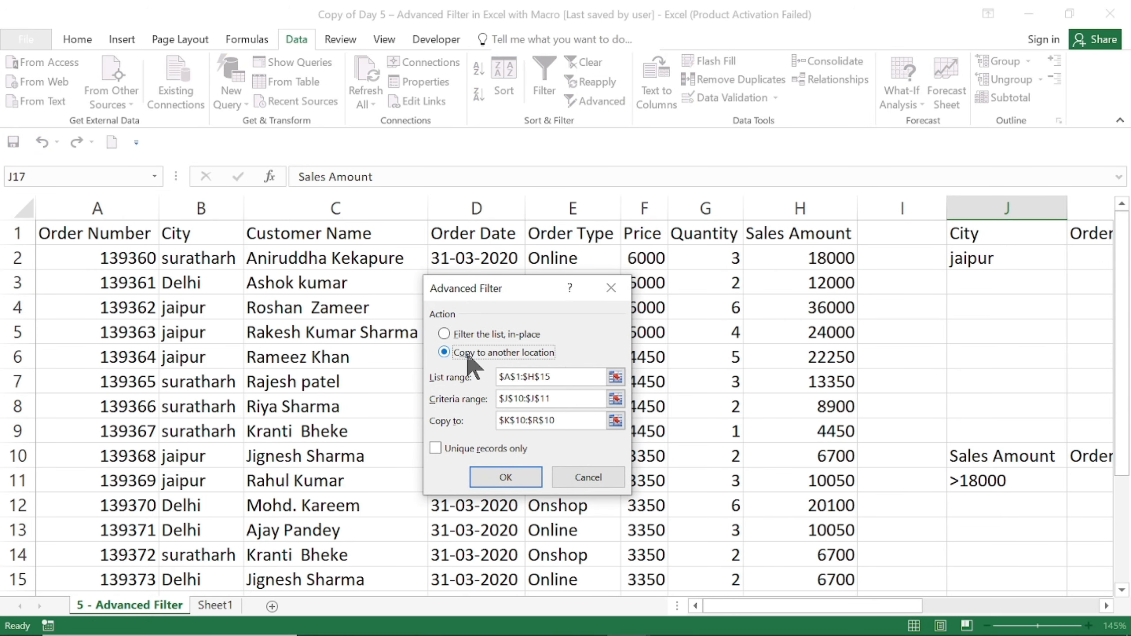
click(622, 376)
click(633, 324)
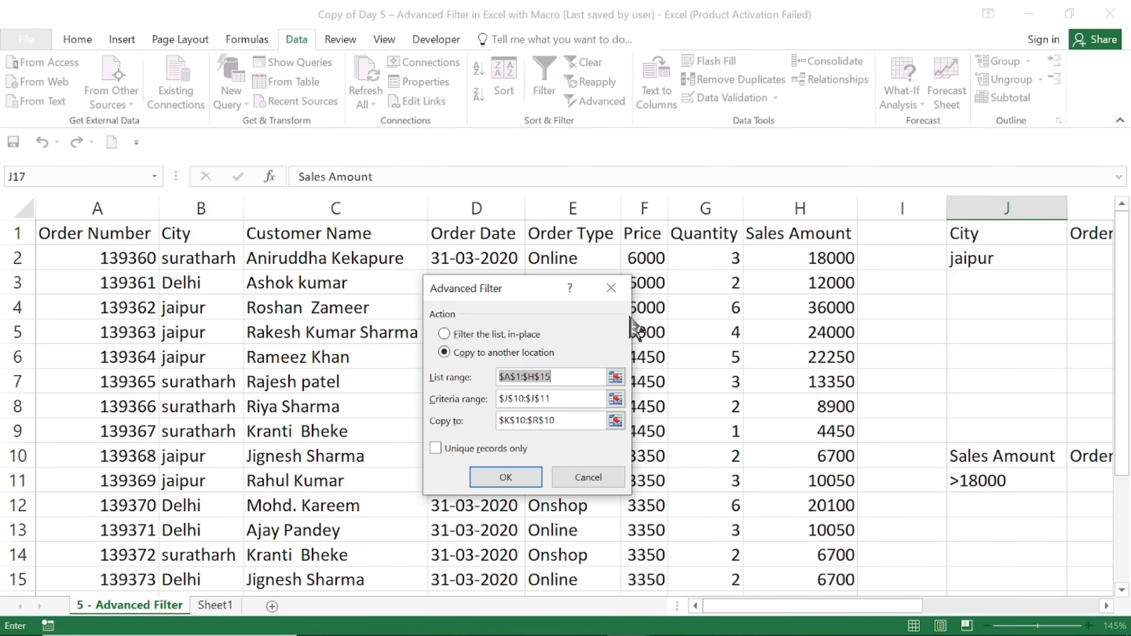
click(617, 399)
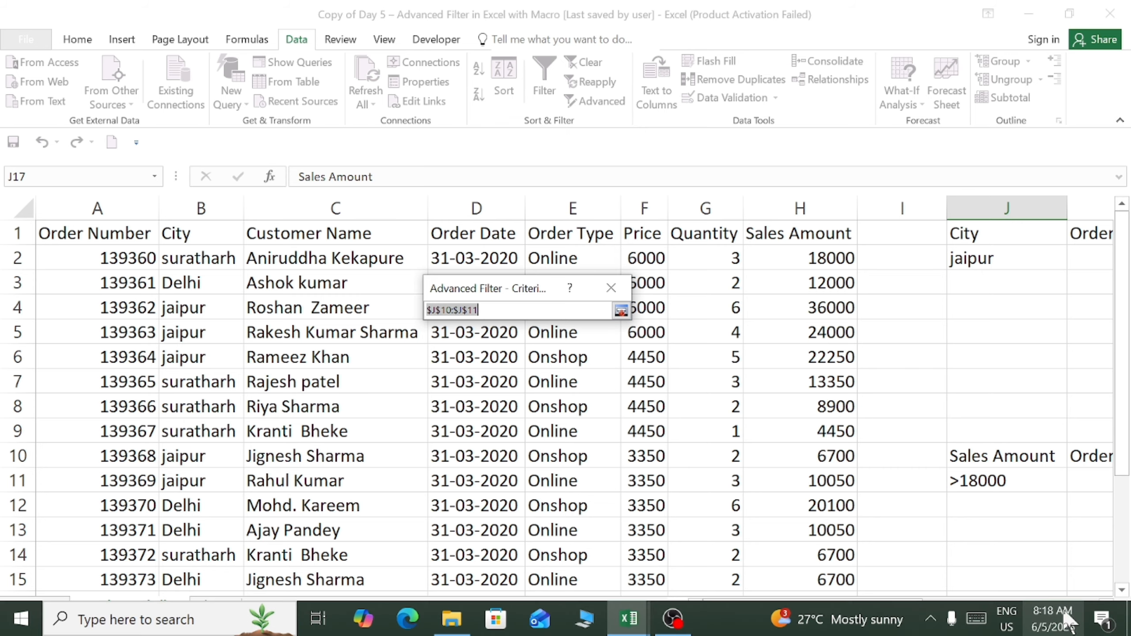
click(999, 538)
scroll(999, 538, down, 2)
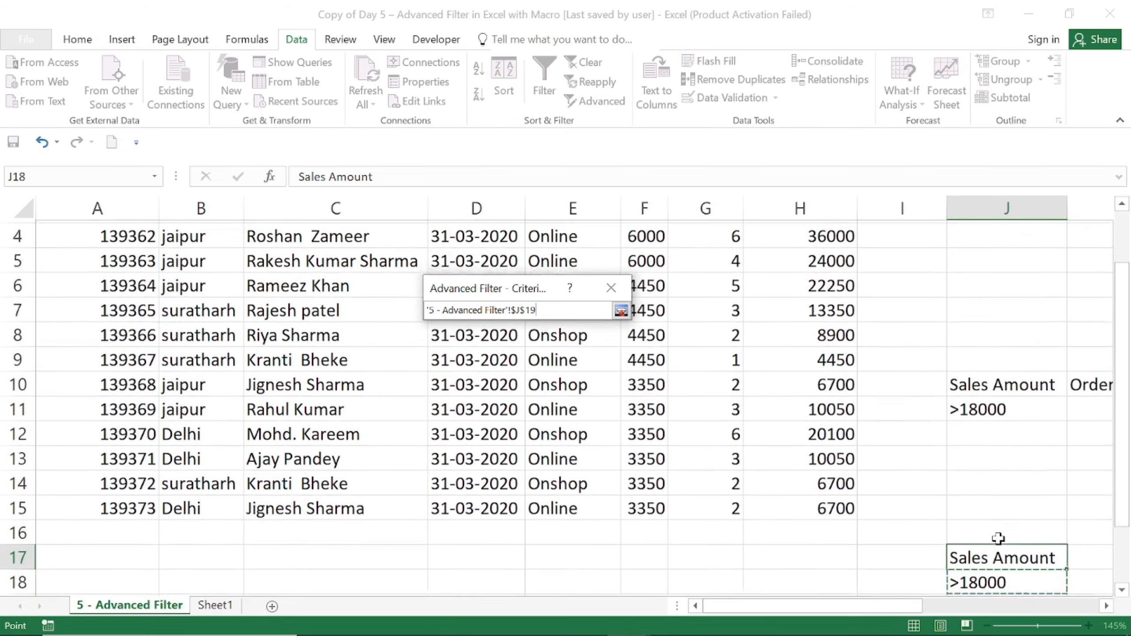
click(998, 536)
key(shift+Down)
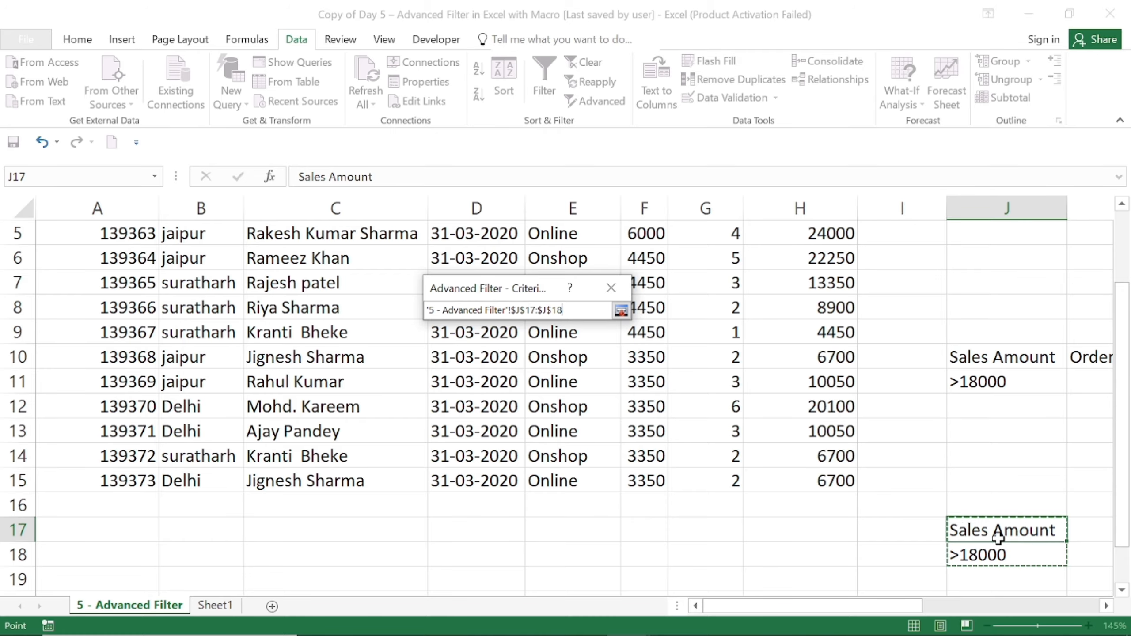
click(621, 311)
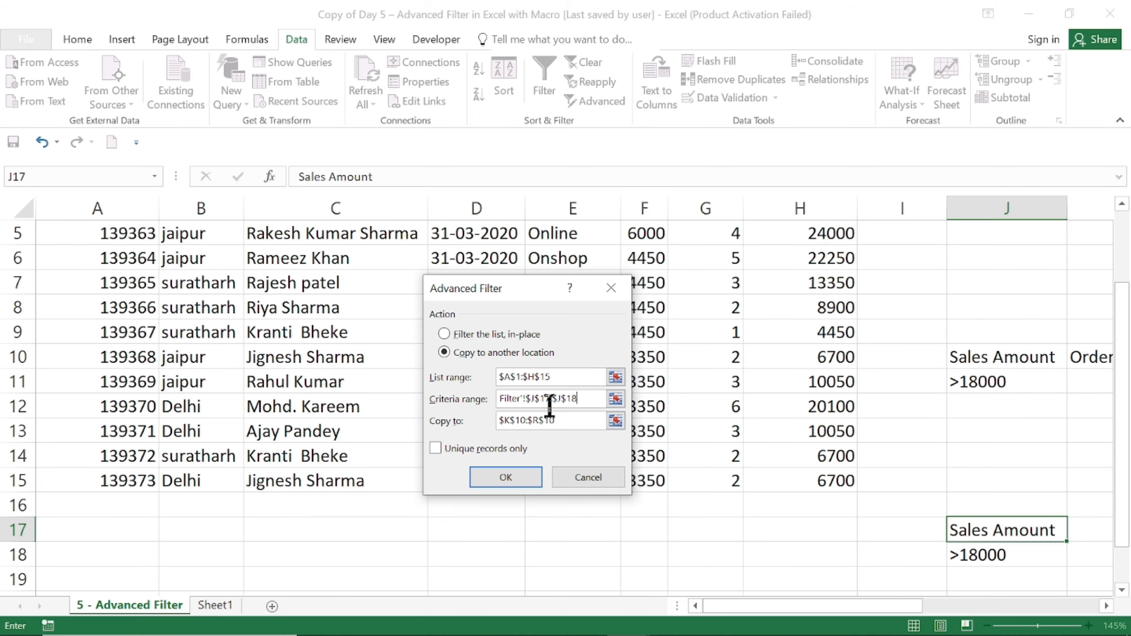
Step: Set the Advanced Filter's output location to K17 and run it
click(616, 421)
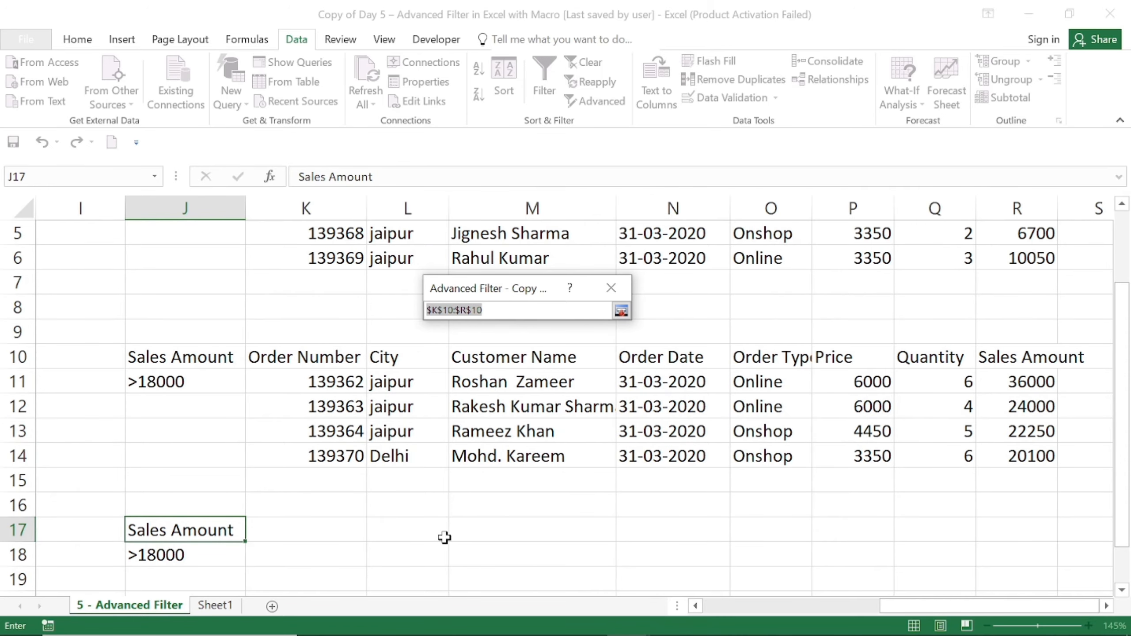
click(323, 526)
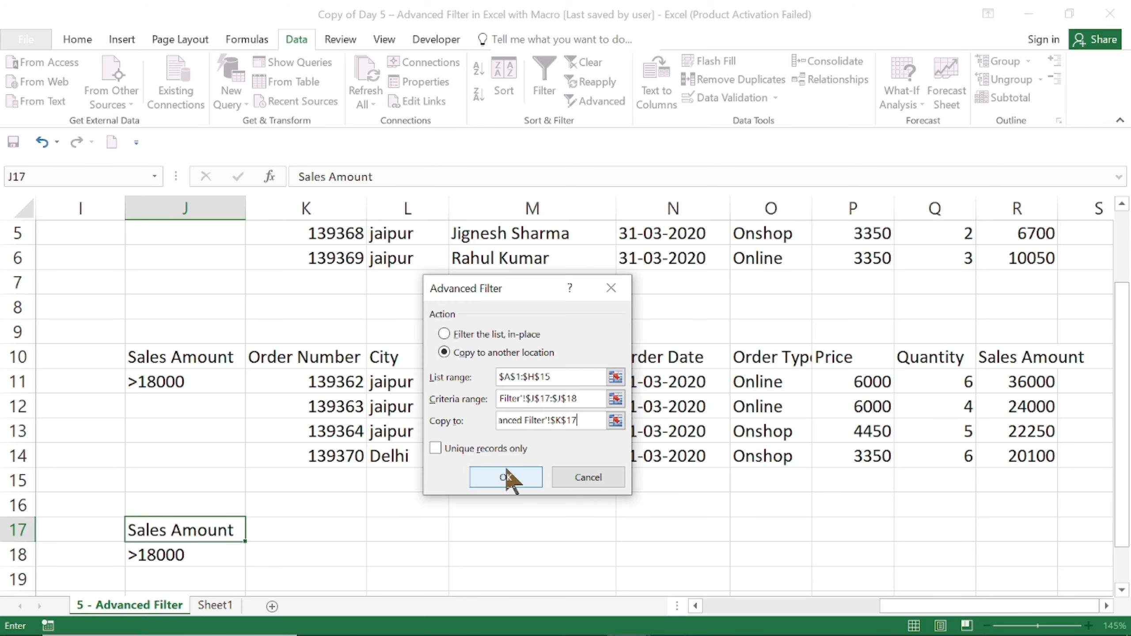
click(506, 478)
Step: Look through the orders extracted beside the criteria block in rows 17 to 21
key(Down)
key(Down)
key(Down)
key(Down)
key(Down)
key(Down)
key(Down)
key(Down)
key(Down)
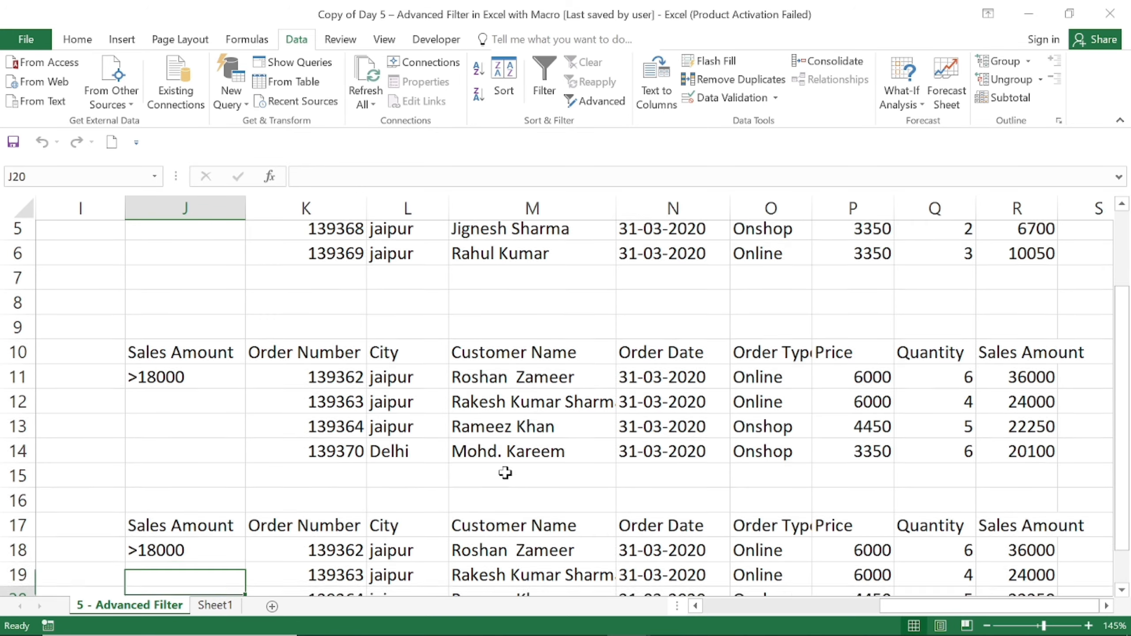
key(Up)
key(Up)
key(Up)
key(Up)
key(Up)
key(Up)
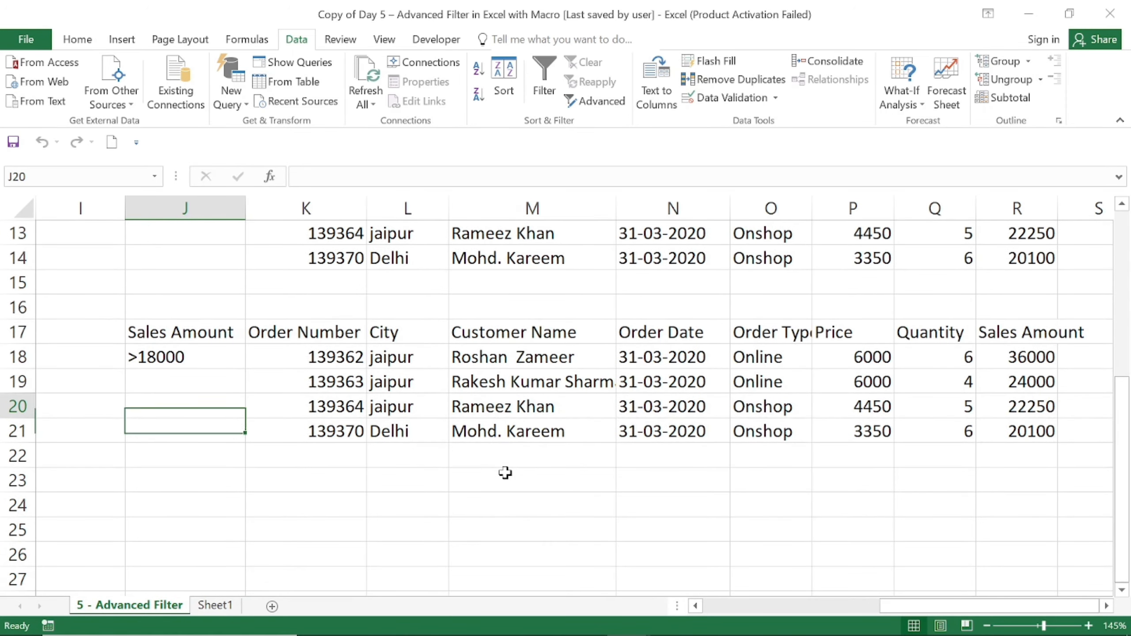
Step: Clear the Order Date, Order Type, Price and Quantity columns of the new extract, N17:Q21
key(Right)
key(Up)
key(Up)
key(Up)
key(Right)
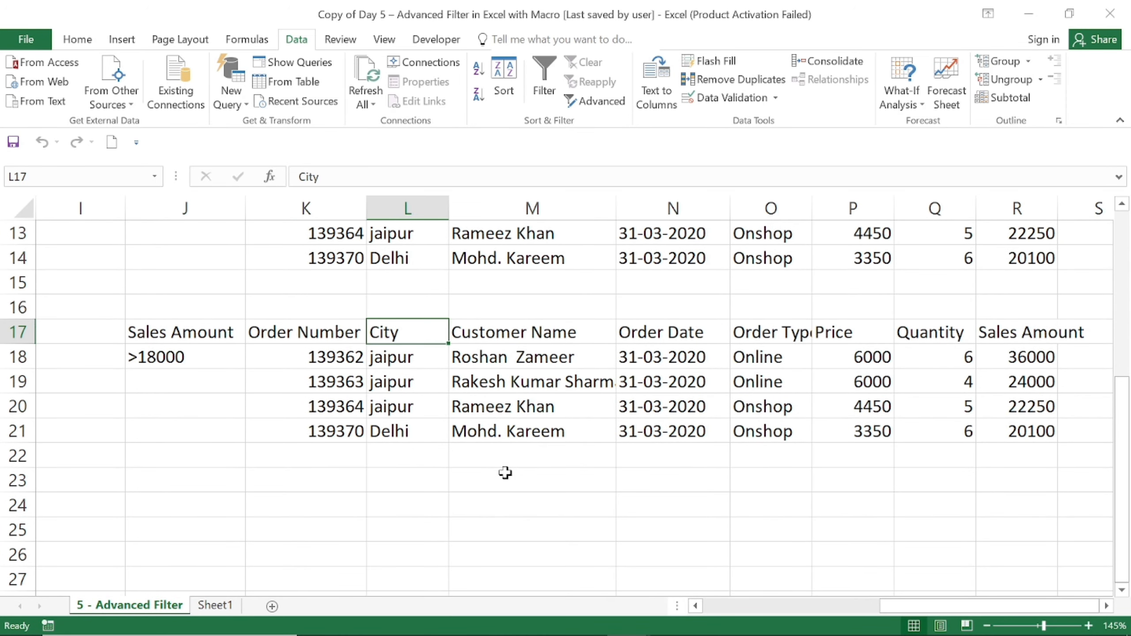
key(Right)
key(Right)
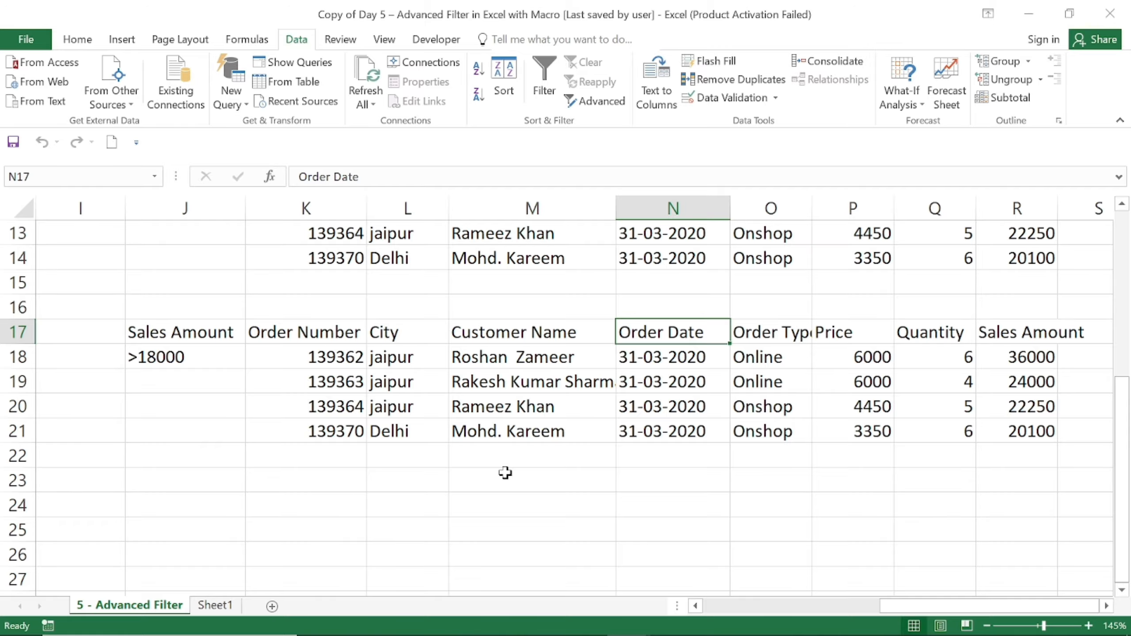
key(shift+Right)
key(ctrl+shift+Down)
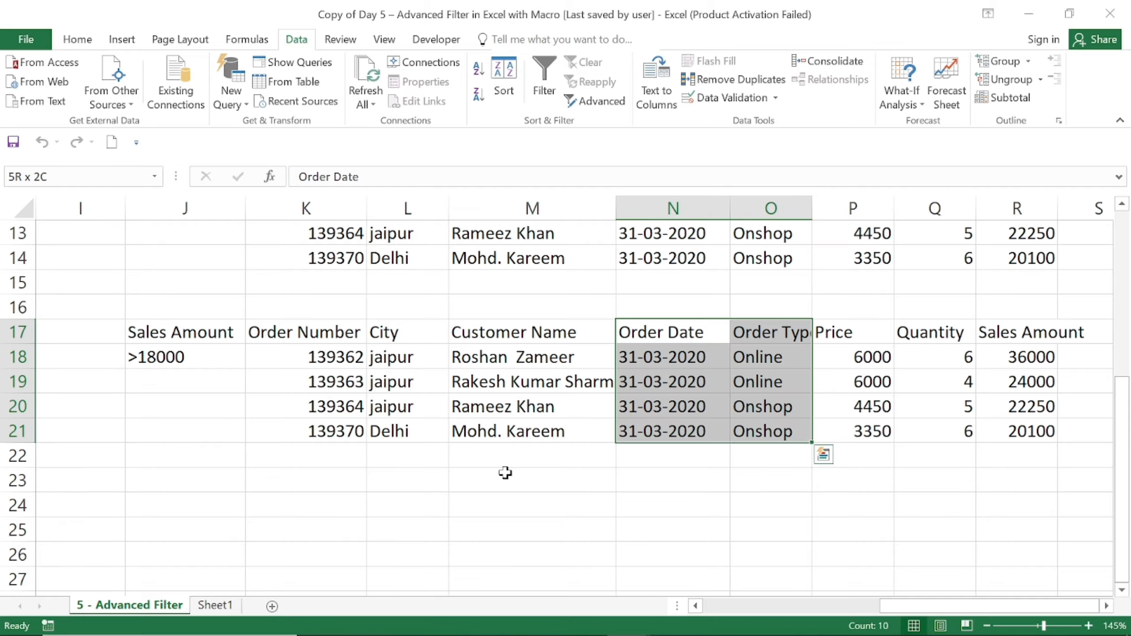
key(shift+Right)
key(shift+Right)
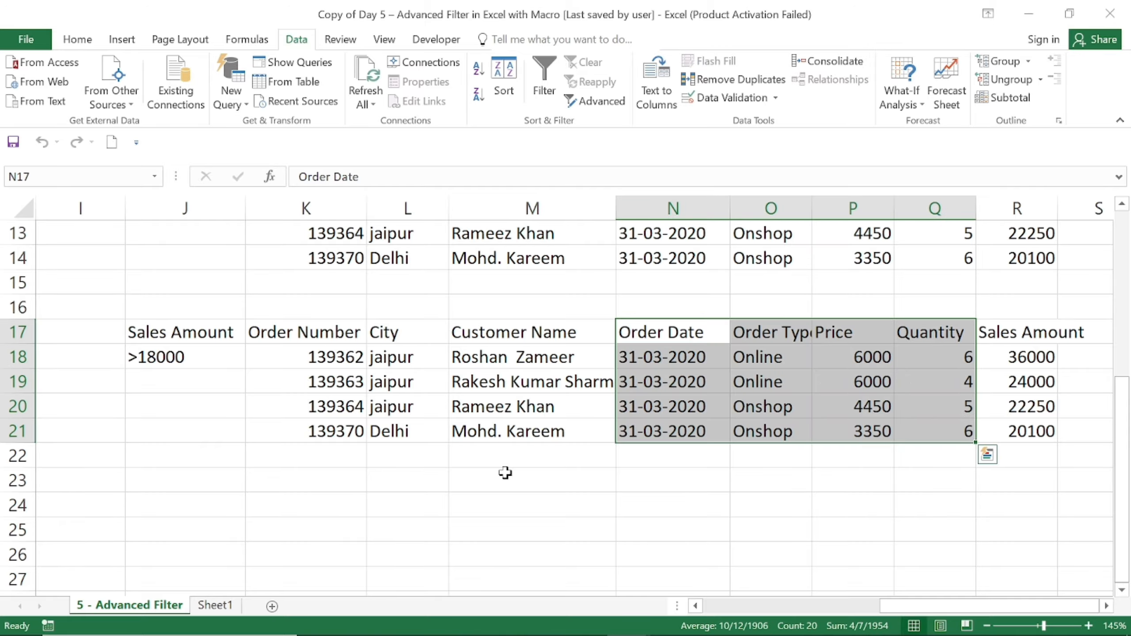
key(Delete)
Step: Copy the Sales Amount heading from R17 into N17, beside Customer Name
key(Right)
key(Right)
key(Right)
key(Right)
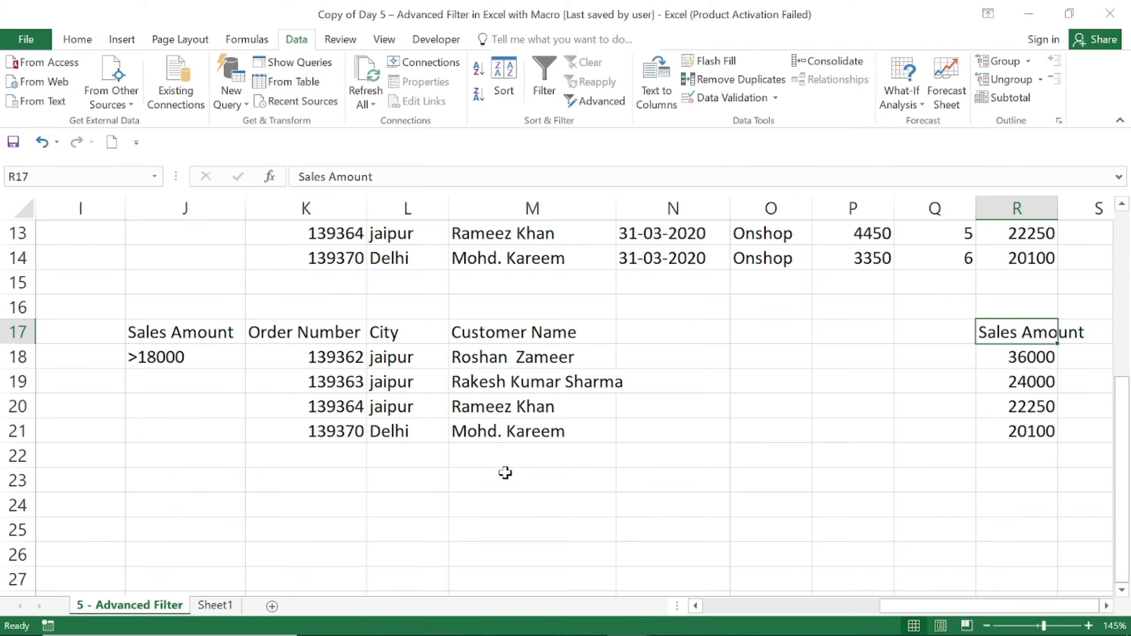
key(ctrl+c)
key(Left)
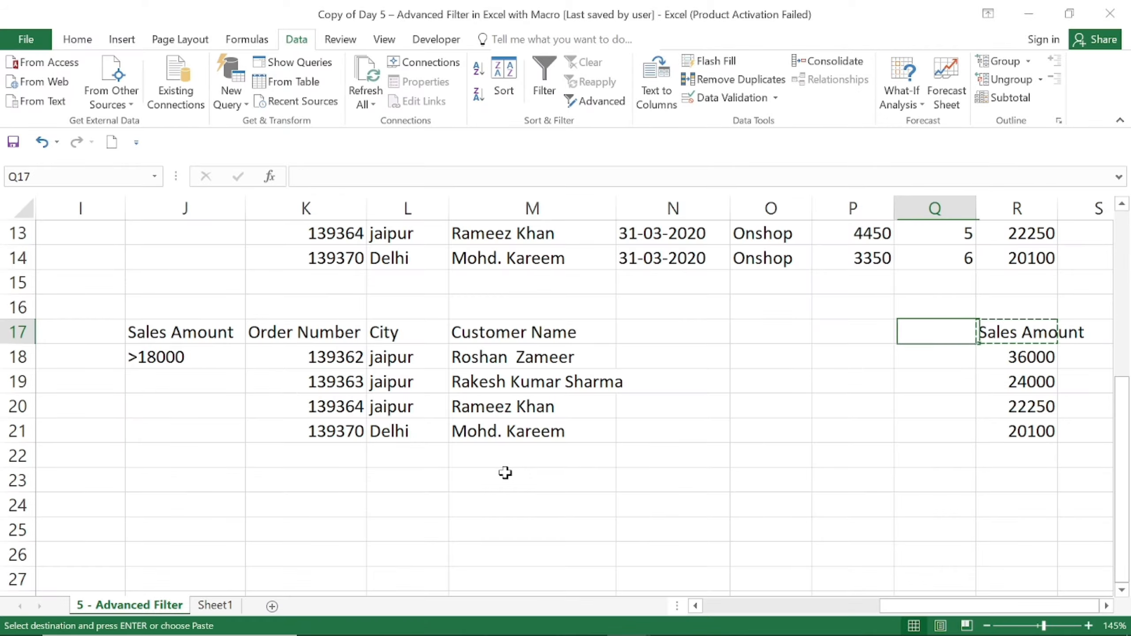
key(Left)
key(Left)
key(Left)
key(Left)
key(Right)
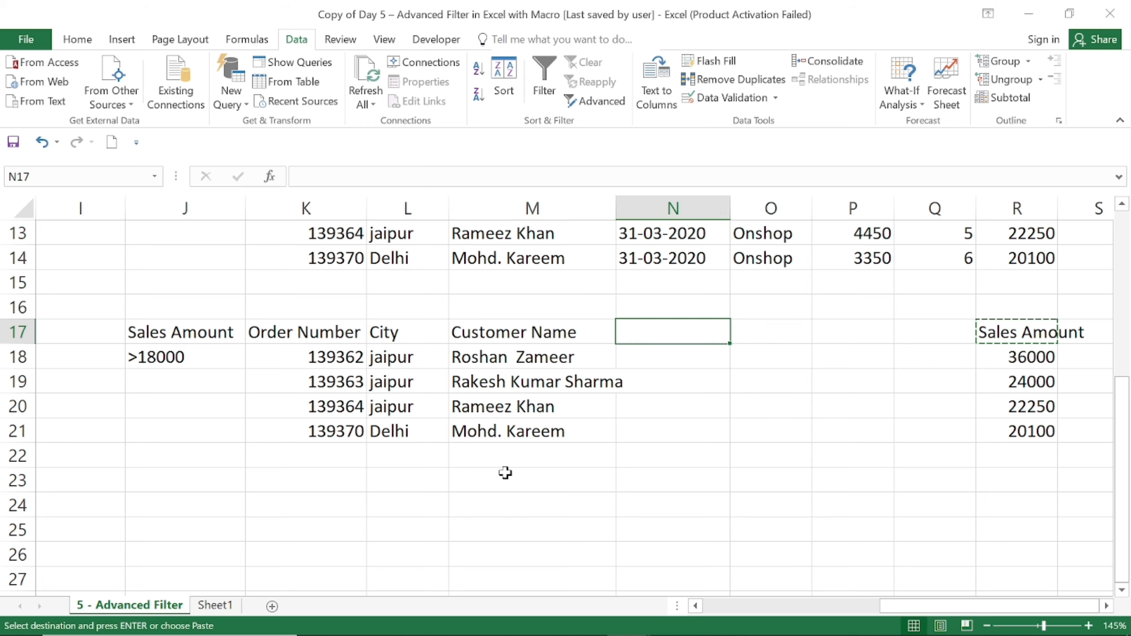
key(ctrl+v)
Step: Clear the extracted records in K18:R21, keeping the headings in row 17
key(Down)
key(Right)
key(Left)
key(Left)
key(Left)
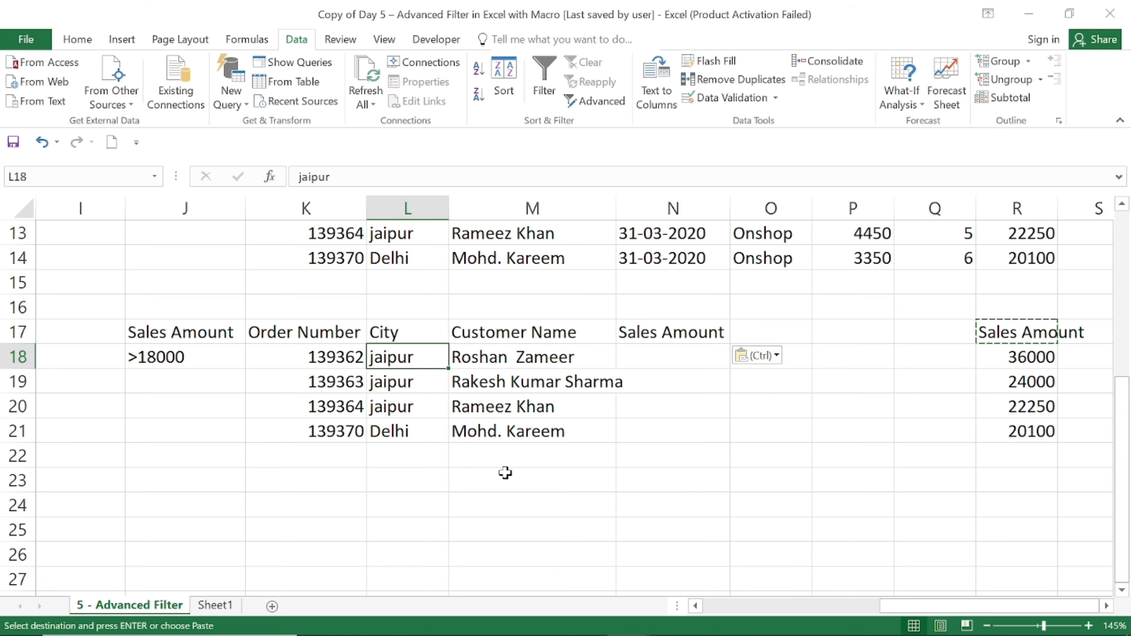
key(Left)
key(ctrl+shift+Right)
key(ctrl+shift+Right)
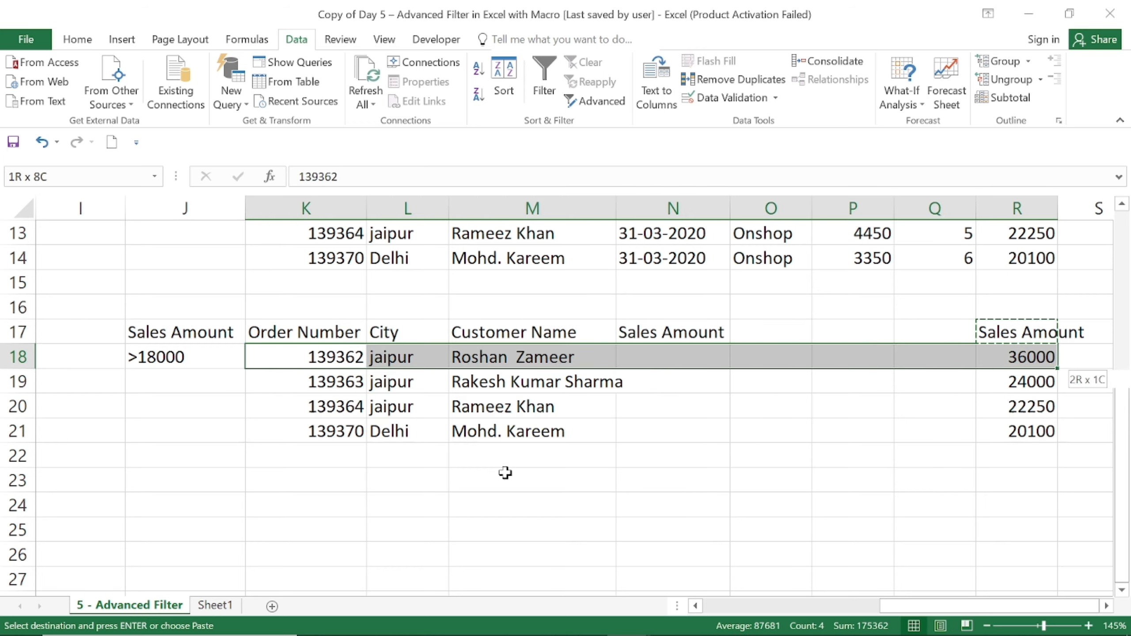
key(ctrl+shift+Right)
key(ctrl+shift+Down)
key(Delete)
key(Down)
key(Up)
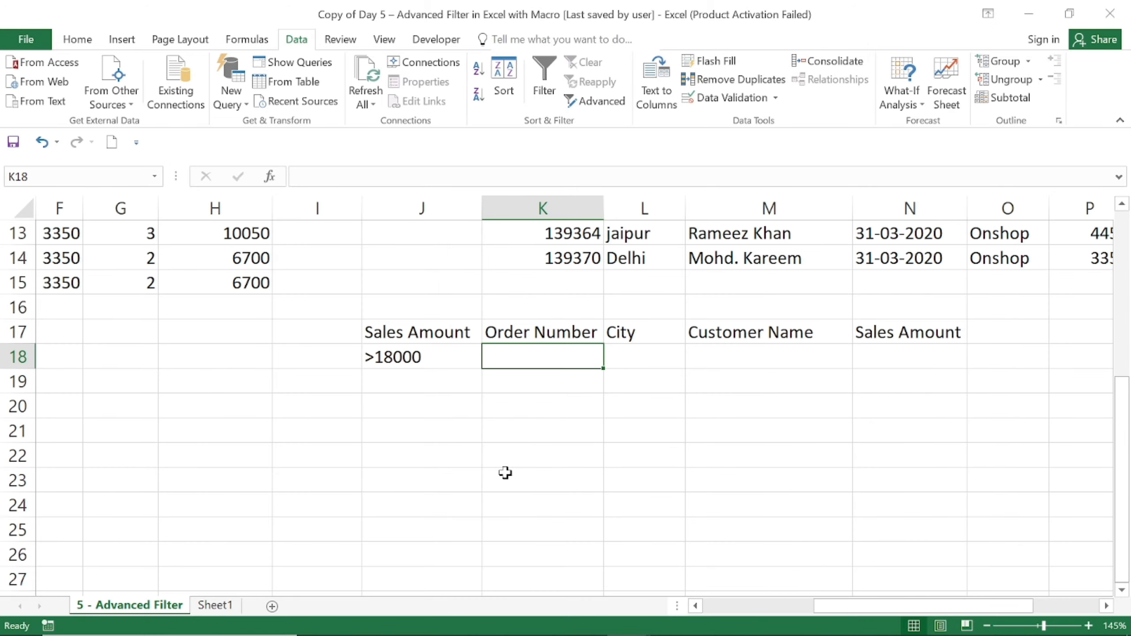
Step: Check the Sales Amount criterion in J17:J18 and the reduced output headings beside it in row 17
key(Left)
key(Right)
key(Right)
key(Left)
key(Left)
key(Up)
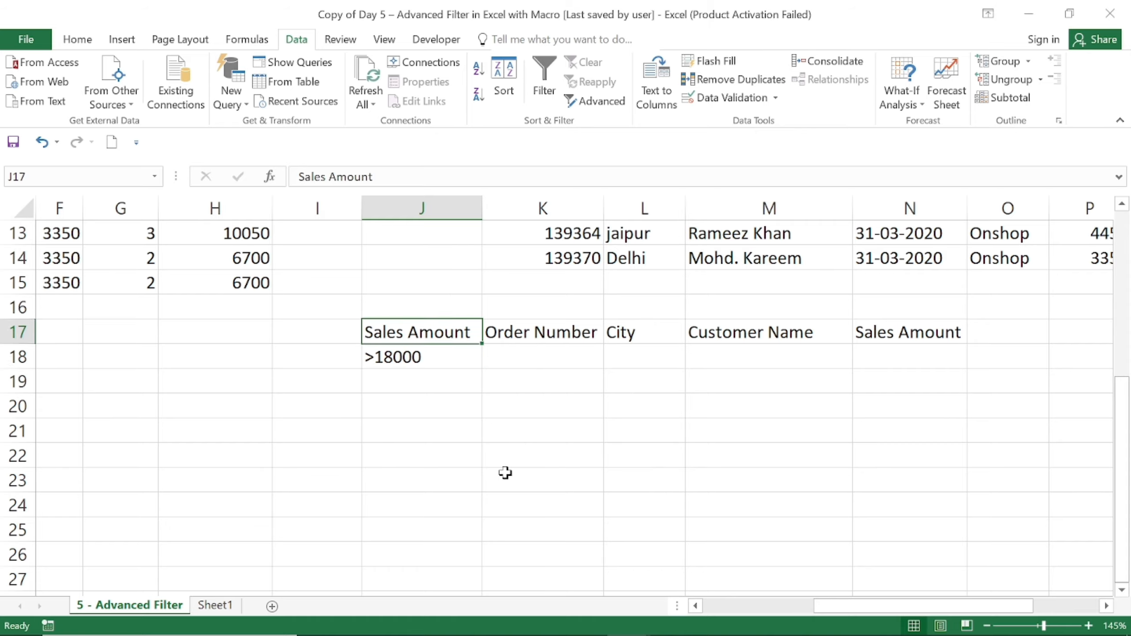
key(Right)
key(Right)
key(Right)
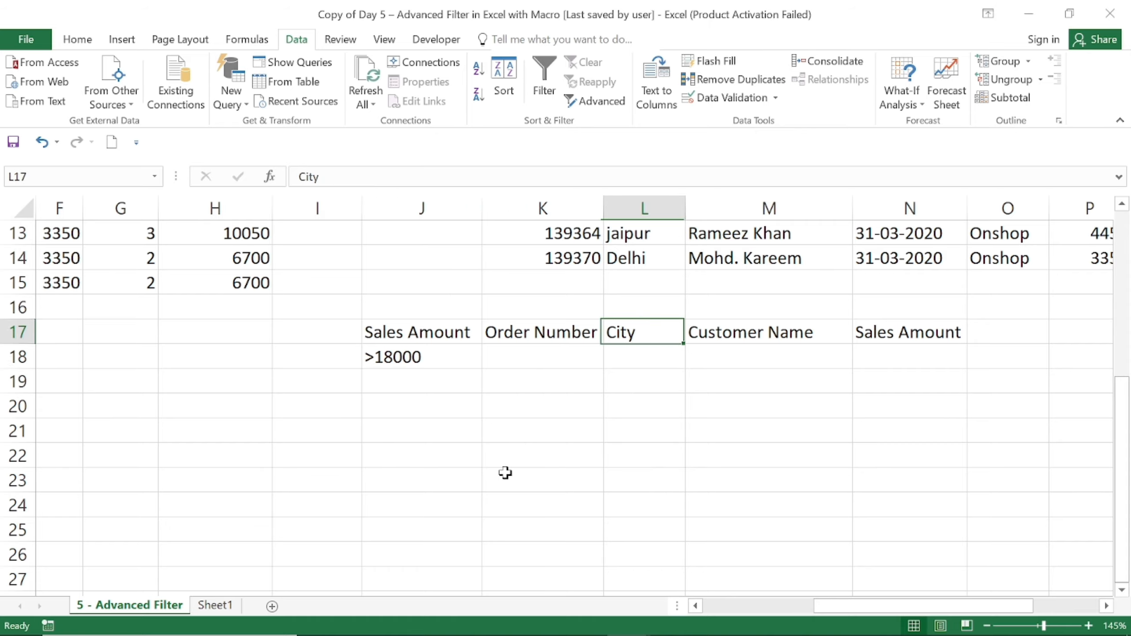
key(Right)
key(Left)
key(Left)
key(Left)
key(Left)
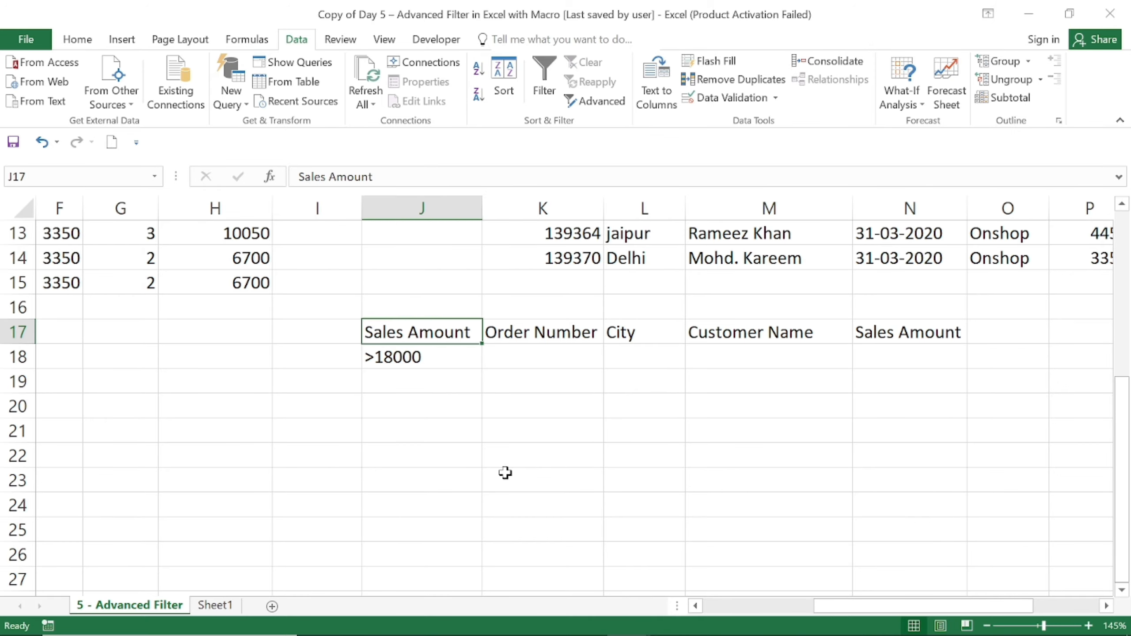
Step: Rerun the Advanced Filter as a copy to K17:N17, with list range A1:H15 and the criteria in J17:J18
click(577, 102)
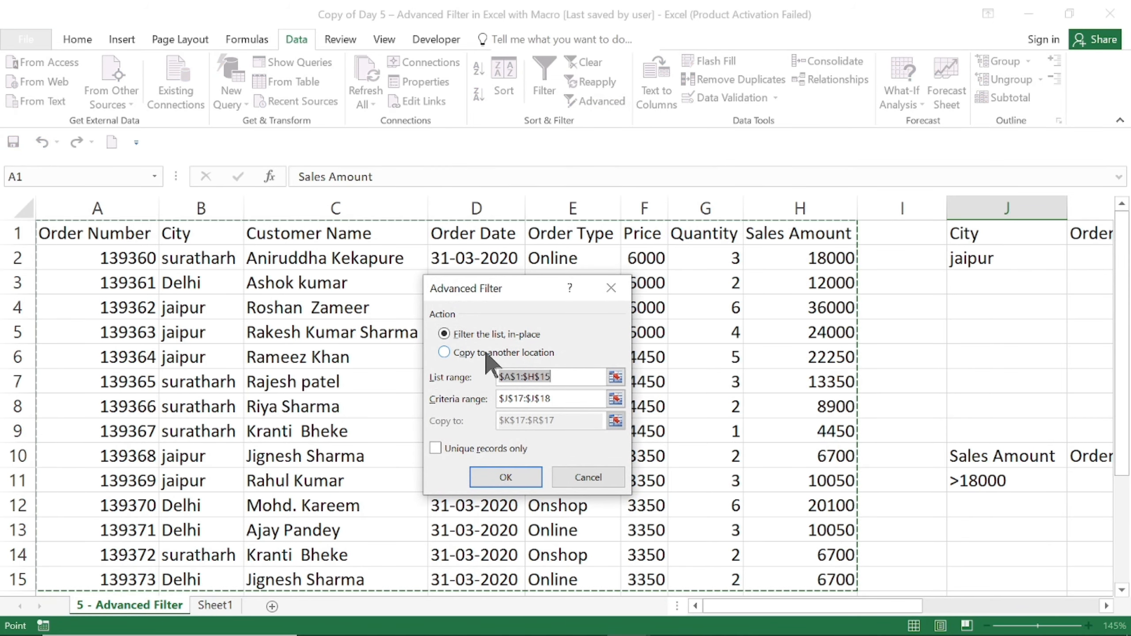
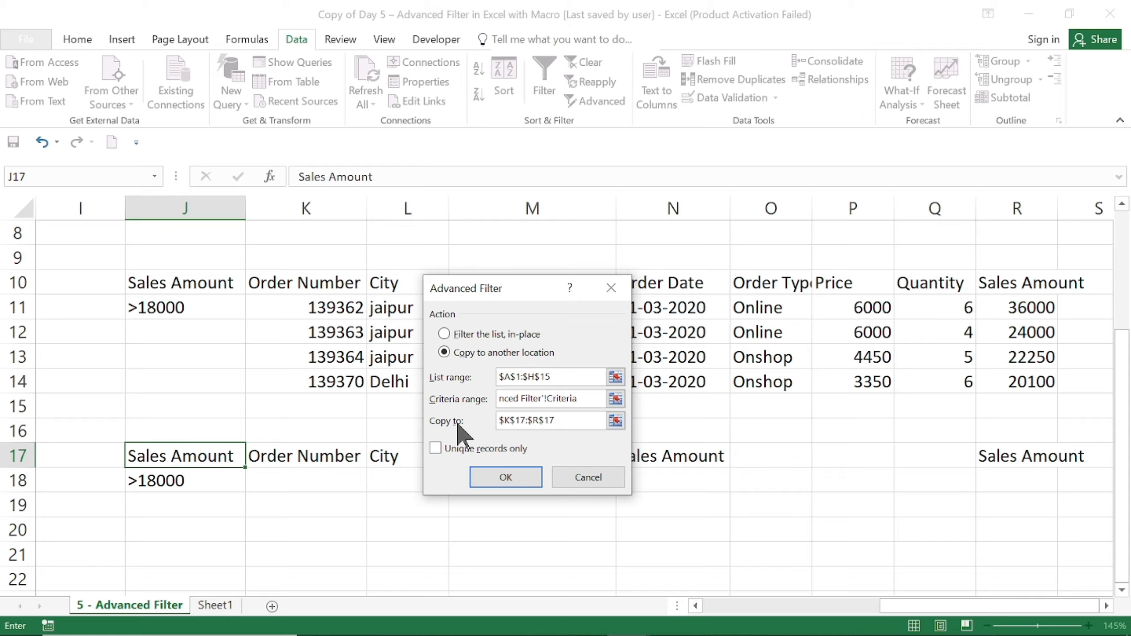
click(616, 421)
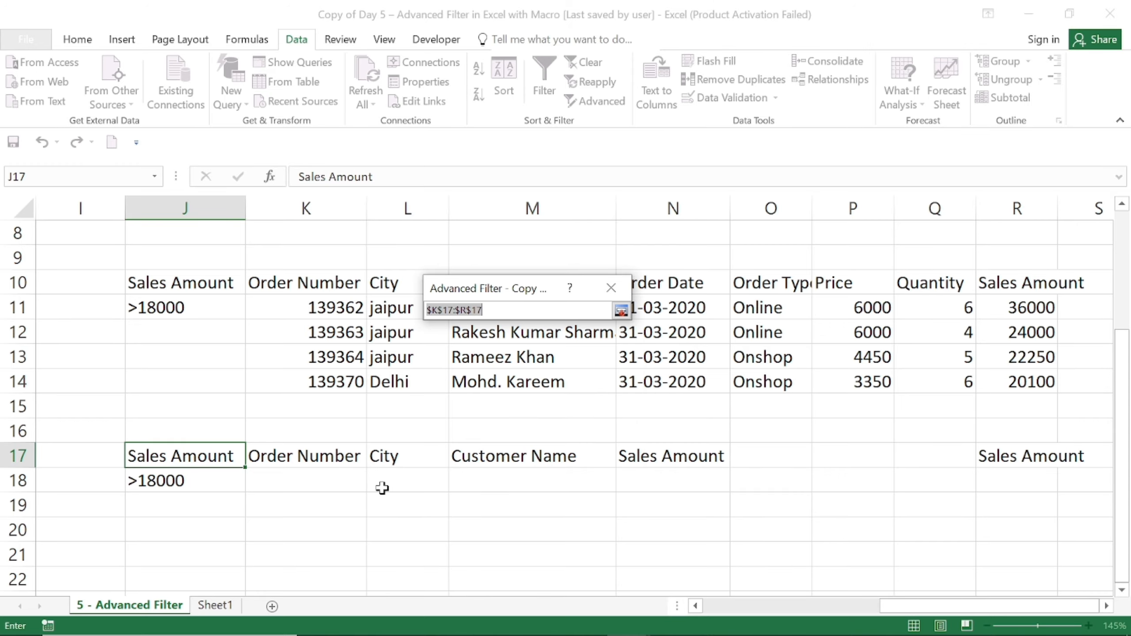
drag(285, 456, 675, 448)
click(622, 311)
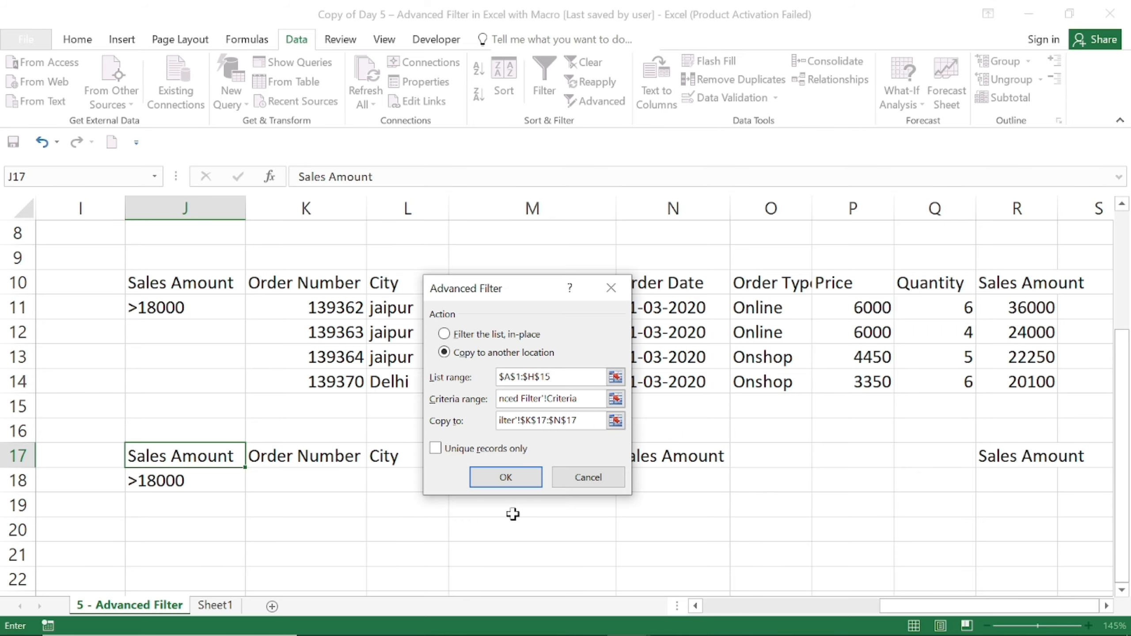
click(506, 478)
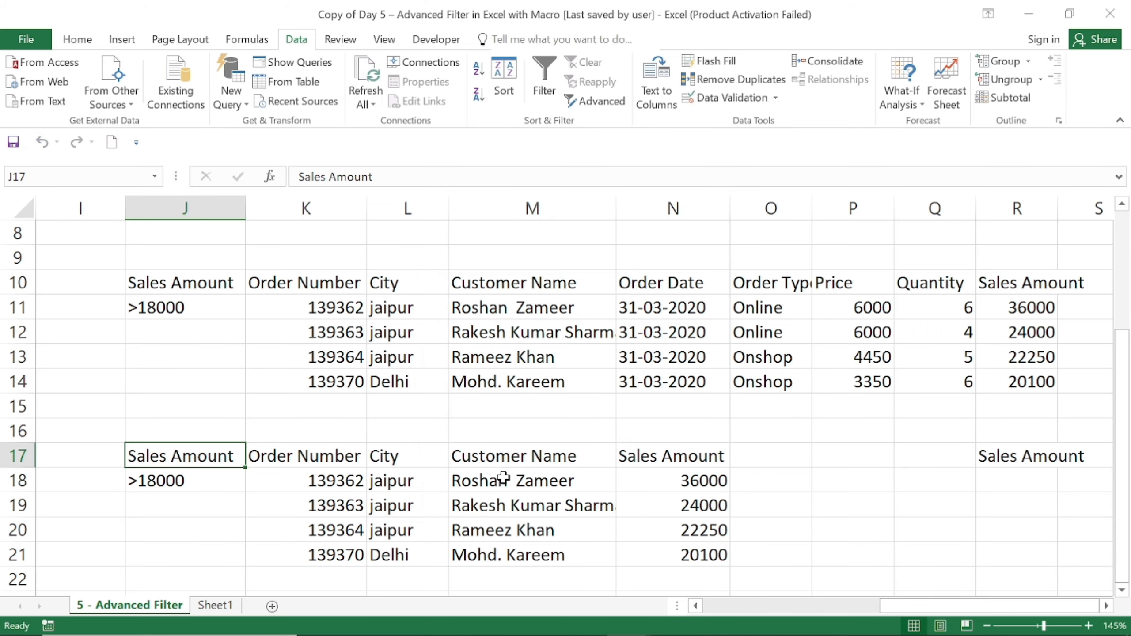
Step: Examine the reduced extract in K17:N21 and the empty rows beneath it
key(Down)
key(Down)
key(Down)
key(Down)
key(Down)
key(Down)
key(Down)
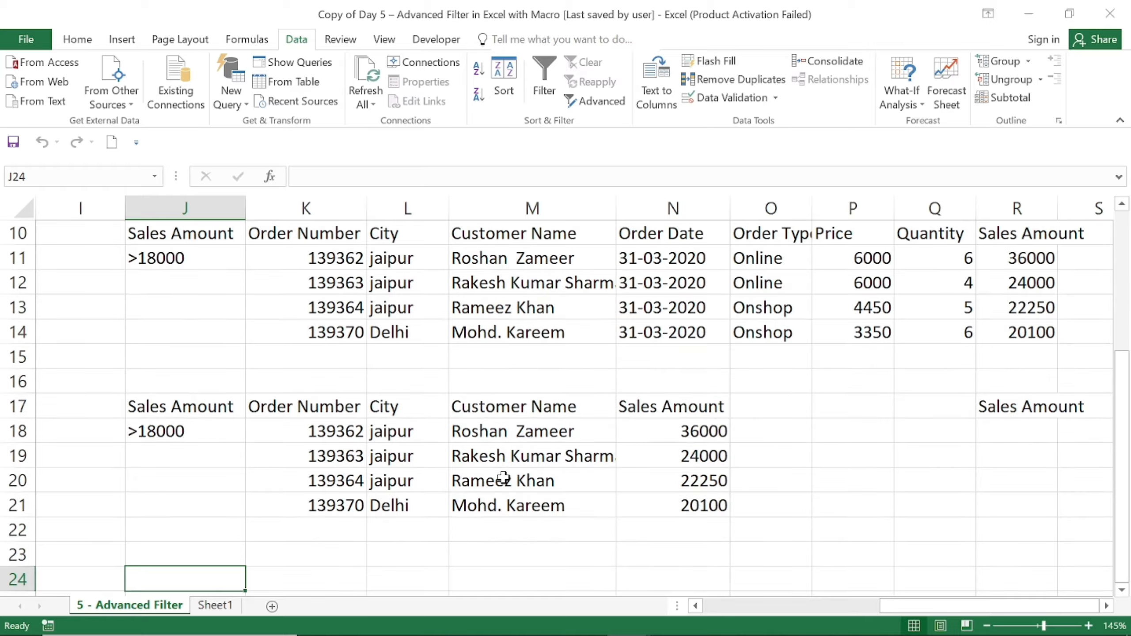
key(Left)
key(Left)
key(Right)
key(Right)
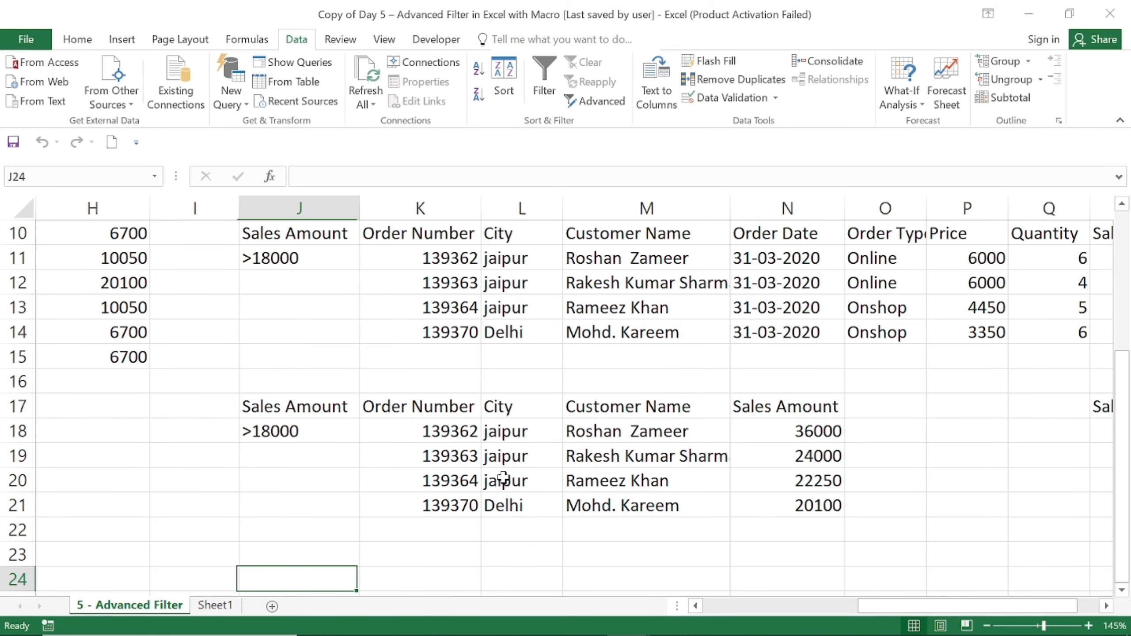
scroll(503, 479, down, 2)
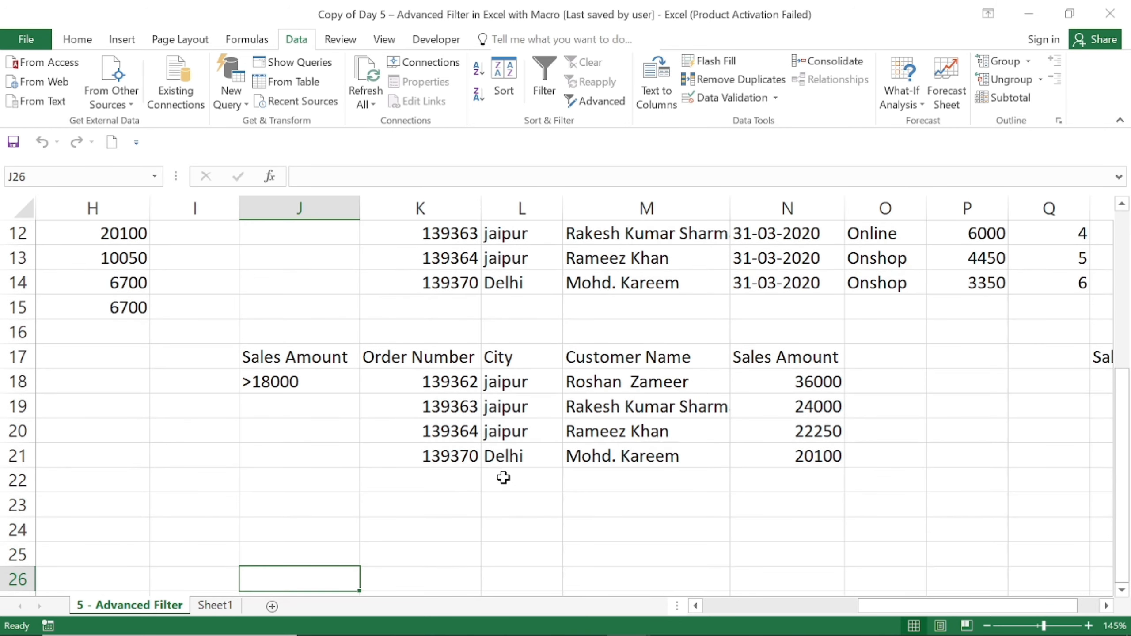
key(Up)
key(Left)
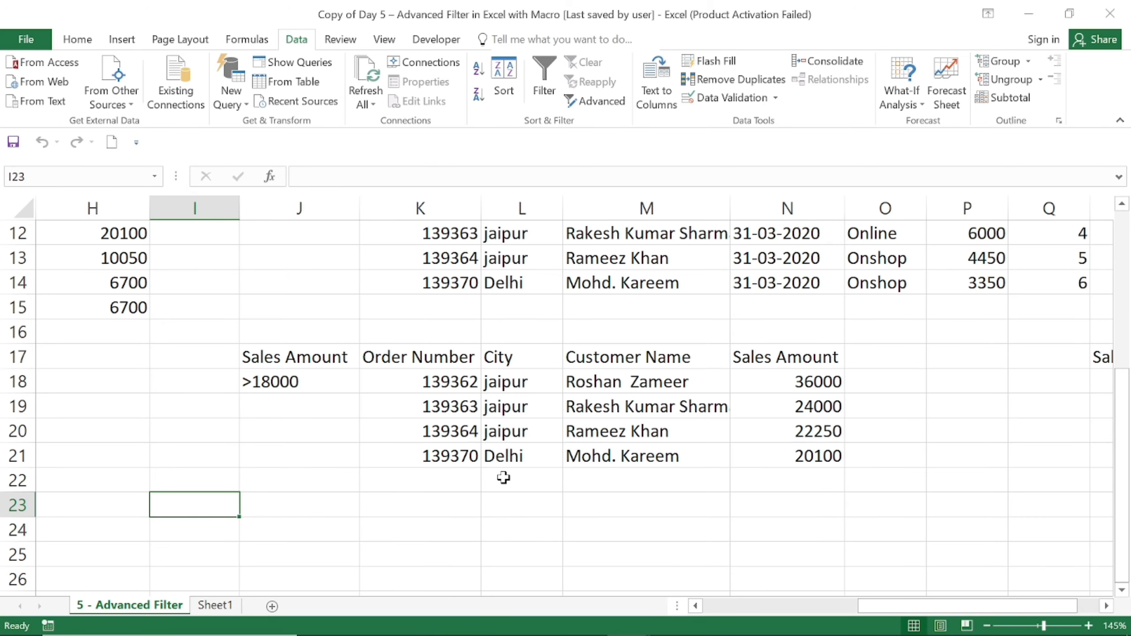
Step: Review the City and Sales Amount extracts and the source table's headings in A1:H1
key(Up)
key(Up)
key(Up)
key(Up)
key(Up)
key(Up)
key(Up)
key(Up)
key(Up)
key(Up)
key(Up)
key(Up)
key(Up)
key(Up)
key(Up)
key(Up)
key(Up)
key(Up)
key(Up)
key(Up)
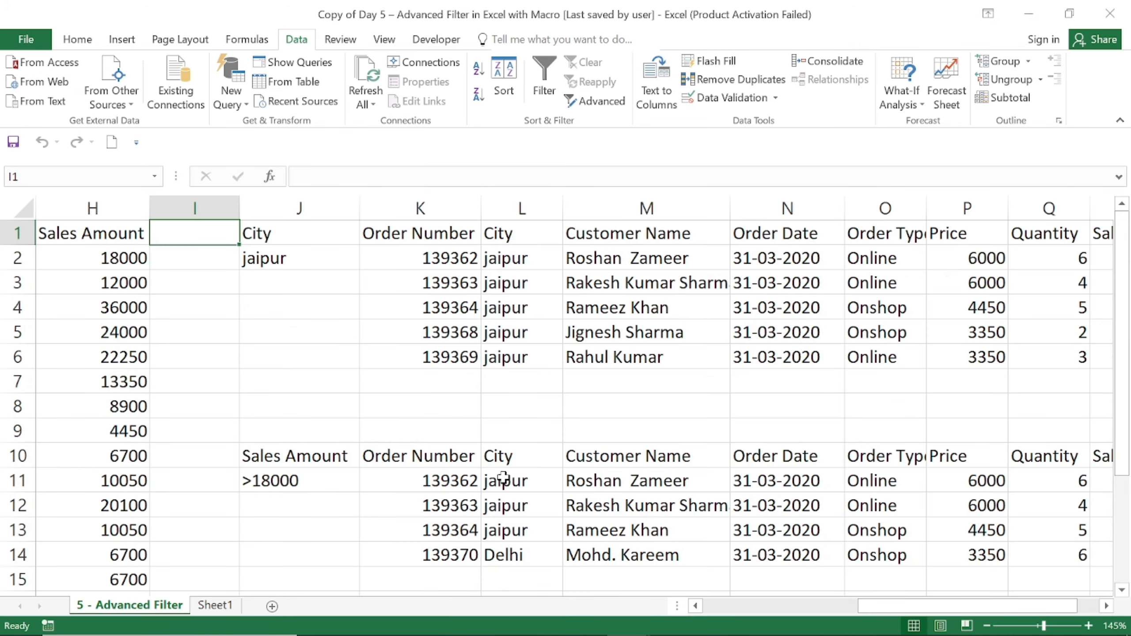
key(Left)
key(Left)
key(Left)
key(Left)
key(Left)
key(Left)
key(Left)
key(Left)
key(Right)
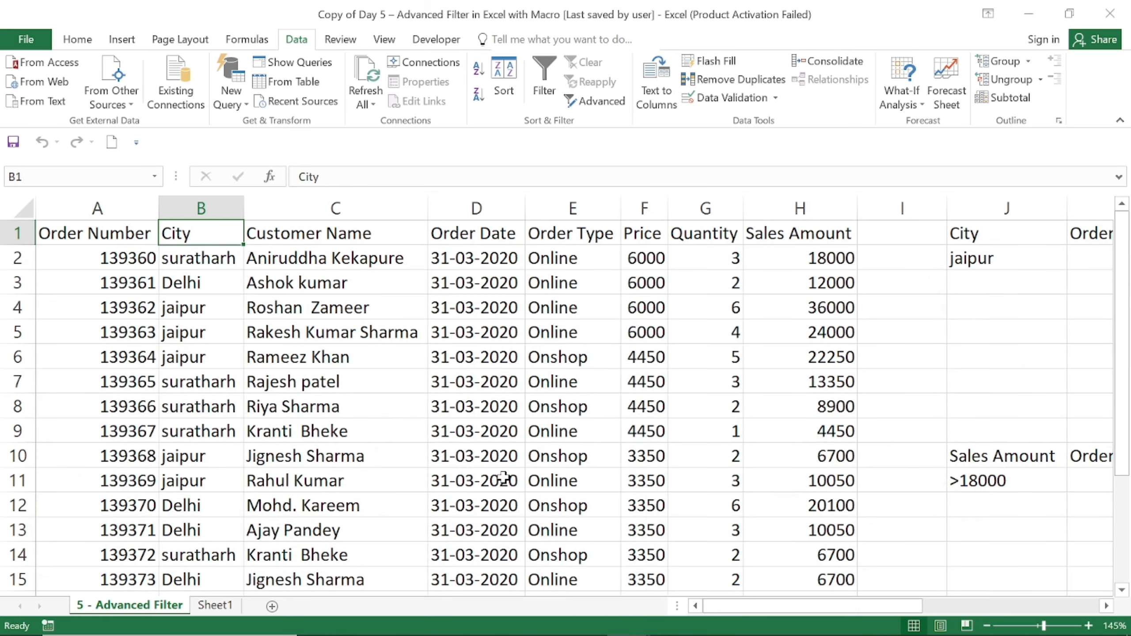
Step: Compare the source table with the extracts beside it, down to the free rows below row 21
key(Right)
key(Right)
key(Right)
key(Right)
key(Right)
key(Right)
key(Right)
key(Right)
key(Right)
key(Right)
key(Right)
key(Right)
key(Down)
key(Down)
key(Down)
key(Down)
key(Down)
key(Down)
key(Down)
key(Down)
key(Down)
key(Down)
key(Down)
key(Down)
key(Down)
key(Down)
key(Down)
key(Down)
key(Down)
key(Down)
key(Down)
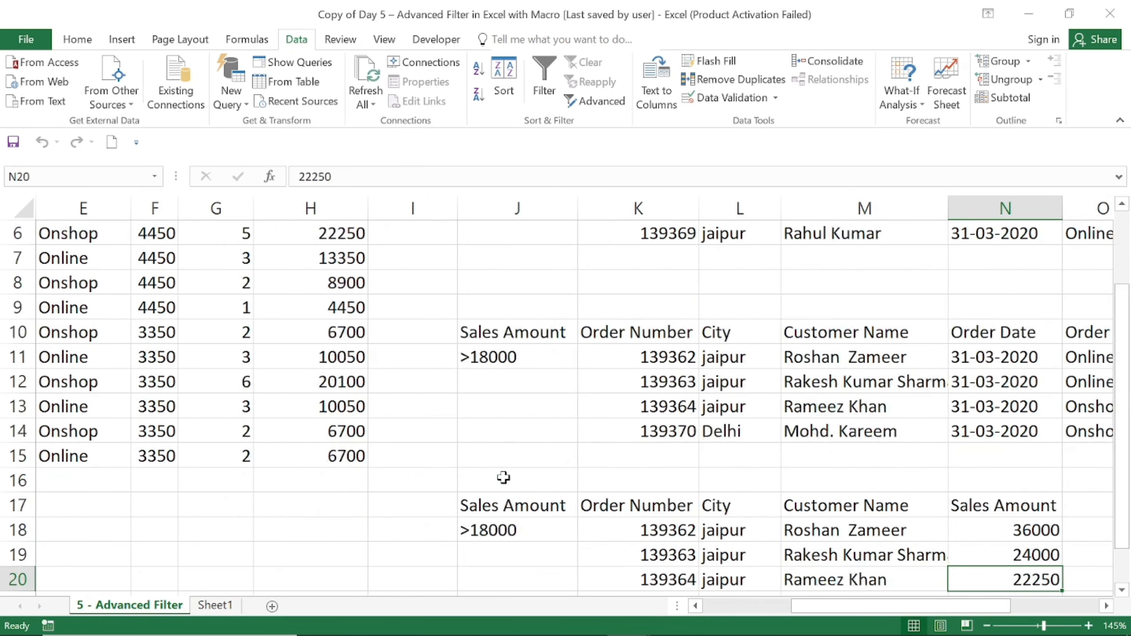
key(Down)
key(Down)
key(Down)
key(Down)
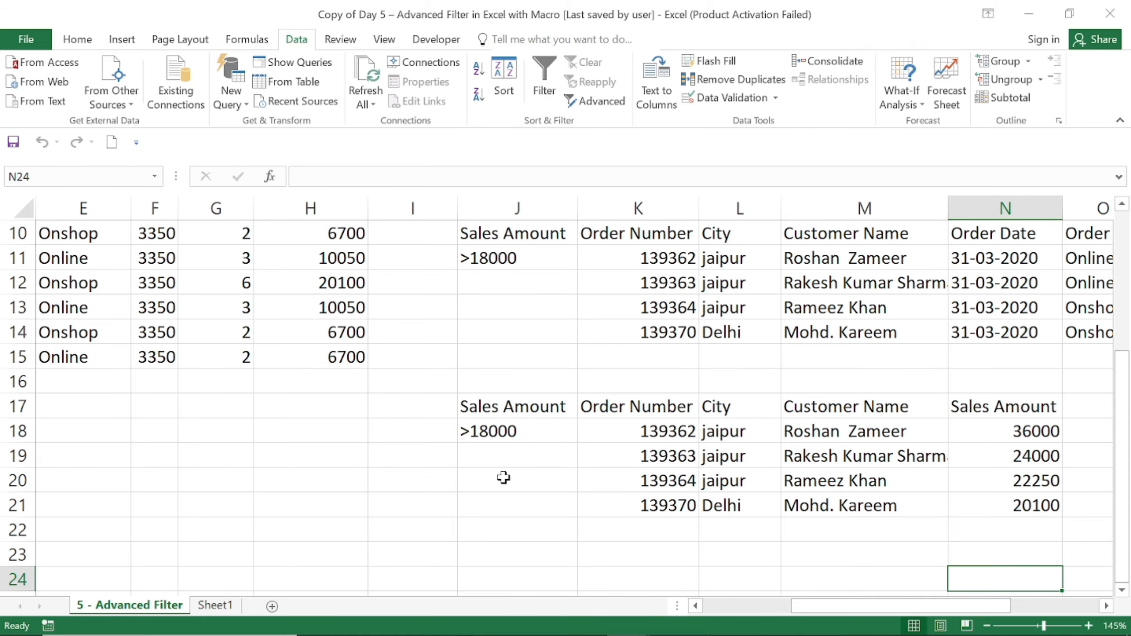
key(Down)
key(Left)
key(Down)
key(Up)
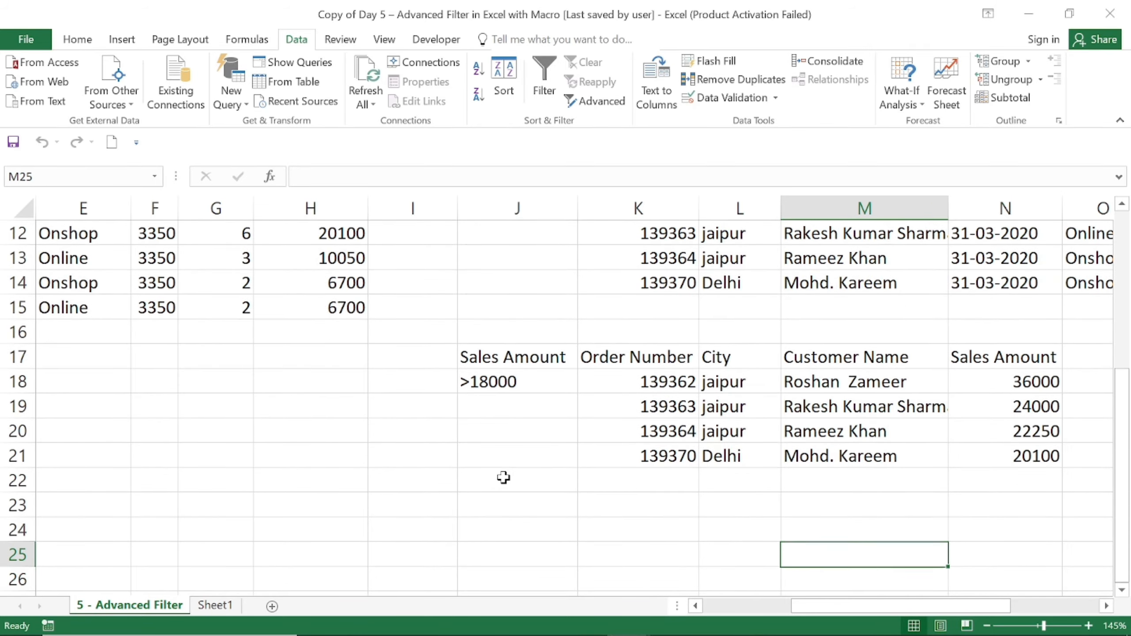
Step: Copy the City criterion with the value jaipur from J1:J2 into I24:I25, below the reduced extract
key(Up)
key(Up)
key(Up)
key(Up)
key(Up)
key(Up)
key(Up)
key(Up)
key(Up)
key(Up)
key(Up)
key(Up)
key(Up)
key(Up)
key(Up)
key(Up)
key(Up)
key(Left)
key(Left)
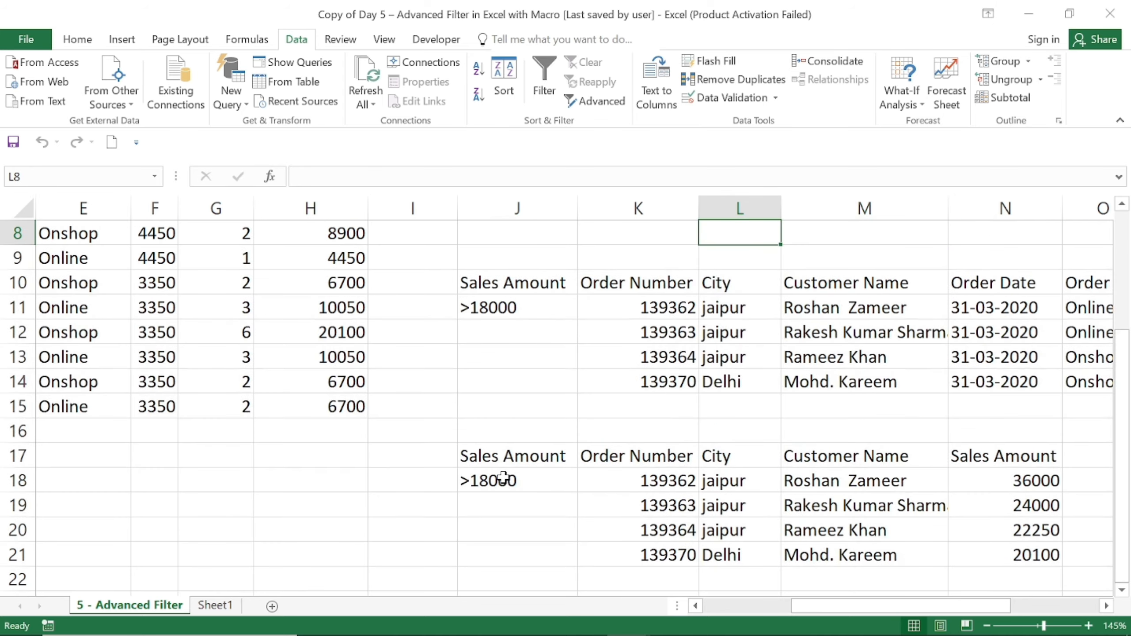
key(Up)
key(Up)
key(Up)
key(Up)
key(Up)
key(Up)
key(Up)
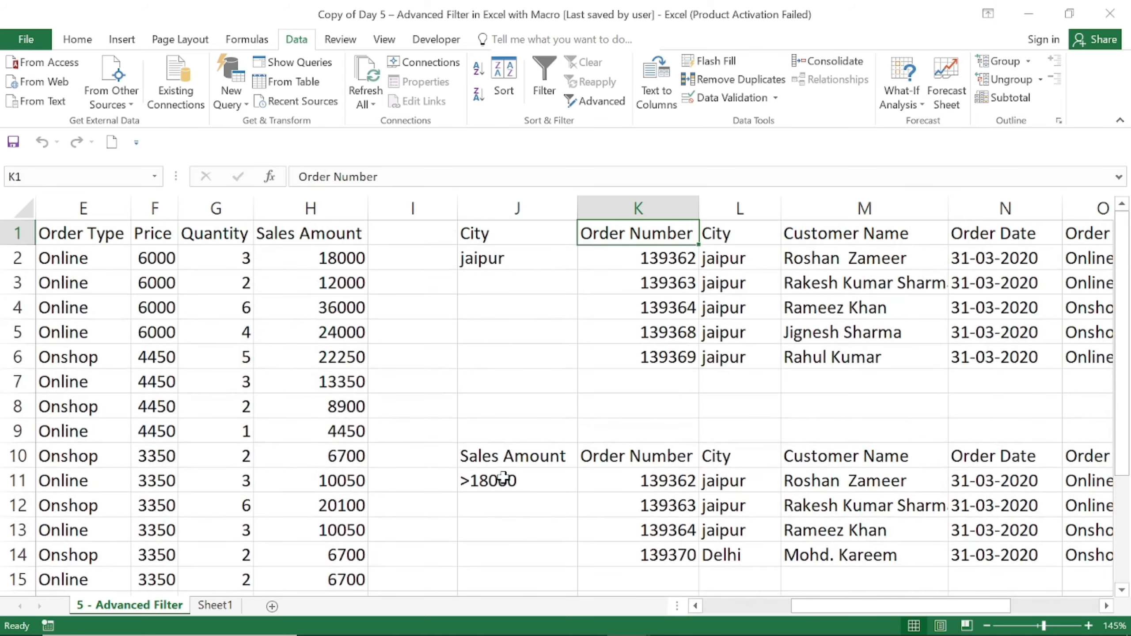
key(Left)
key(shift+Down)
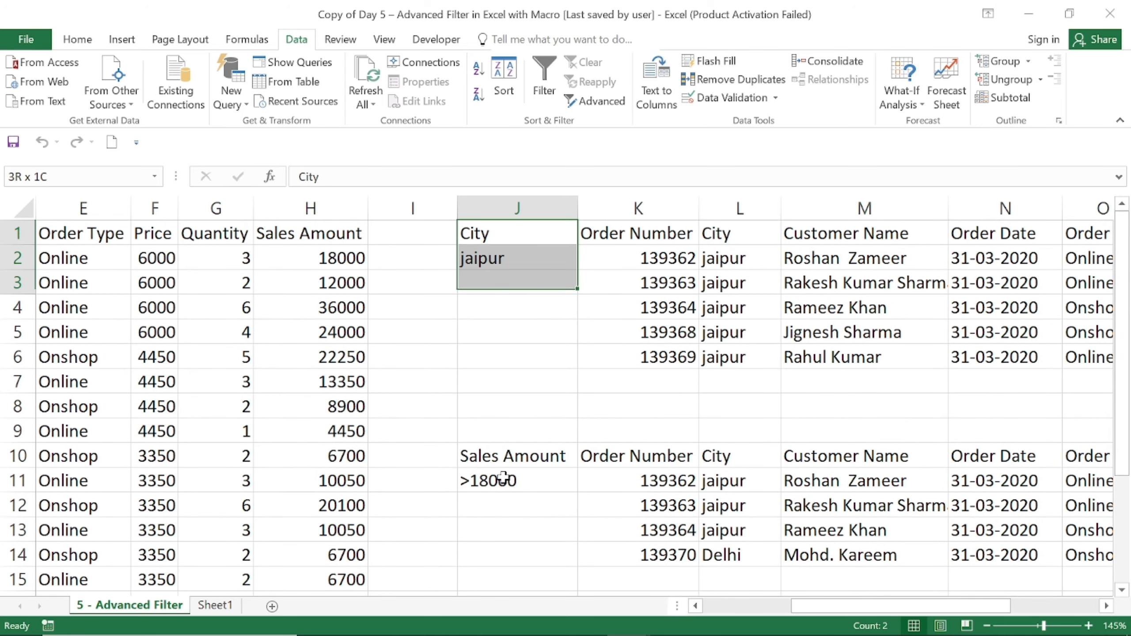
key(shift+Down)
key(shift+Up)
key(ctrl+c)
key(Down)
key(Down)
key(Down)
key(Down)
key(Down)
key(Down)
key(Down)
key(Down)
key(Down)
key(Down)
key(Down)
key(Down)
key(Down)
key(Down)
key(Down)
key(Down)
key(Down)
key(Down)
key(Down)
key(Down)
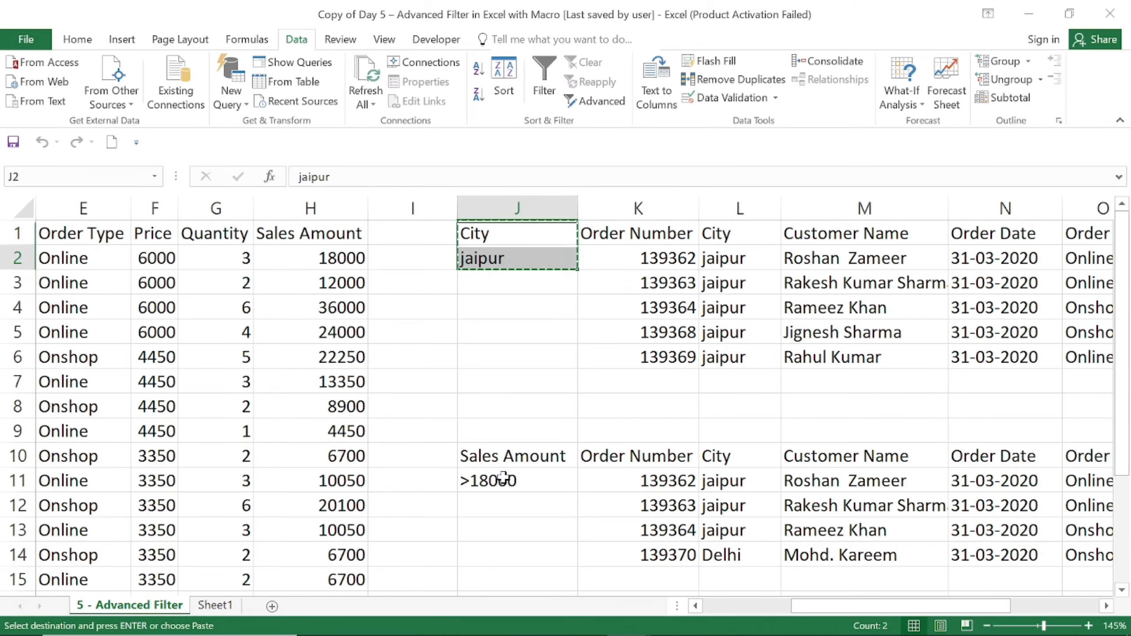
key(Down)
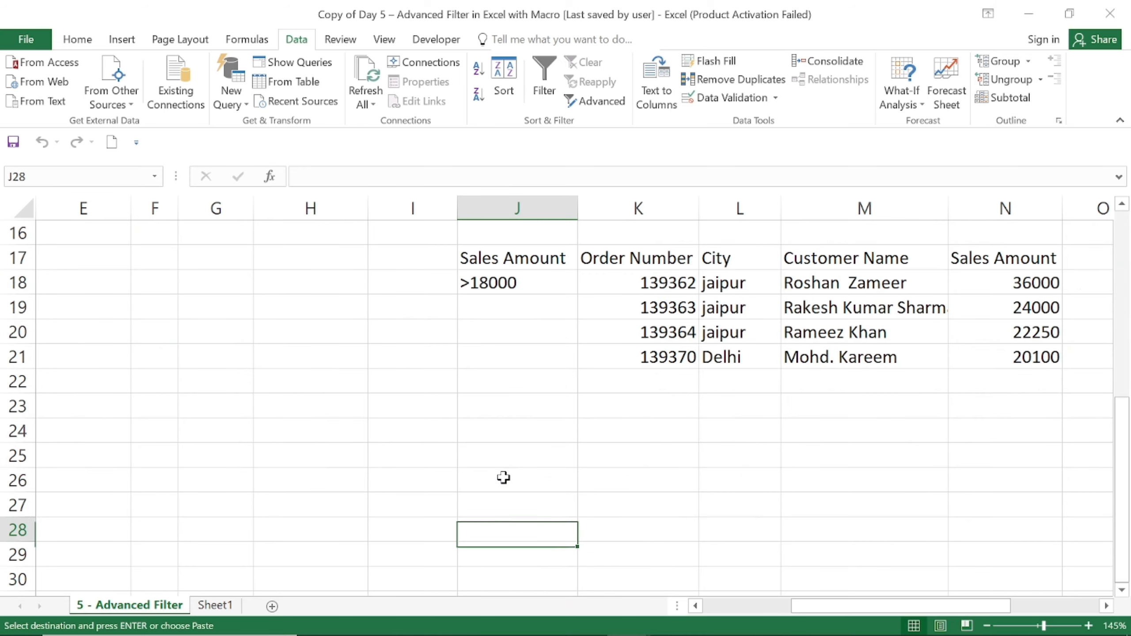
key(Up)
key(Up)
key(Up)
key(Up)
key(Up)
key(Left)
key(Down)
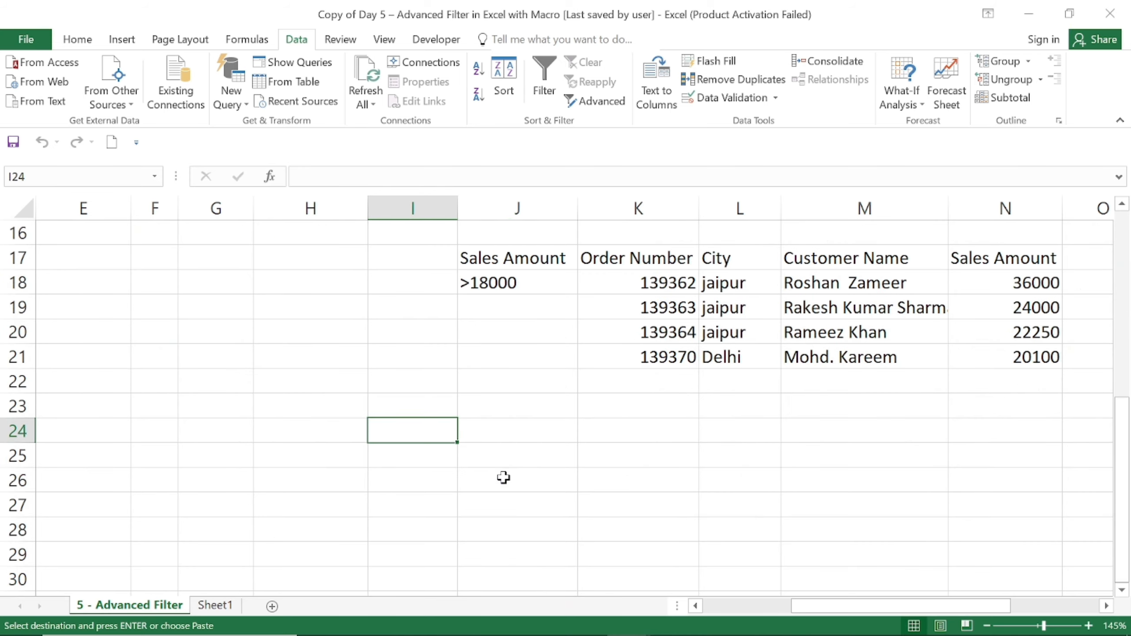
key(ctrl+v)
Step: Copy the Sales Amount criterion >18000 from J17:J18 into J24:J25, beside the City criterion
key(Right)
key(Up)
key(Up)
key(Up)
key(Up)
key(Up)
key(Up)
key(Up)
key(Up)
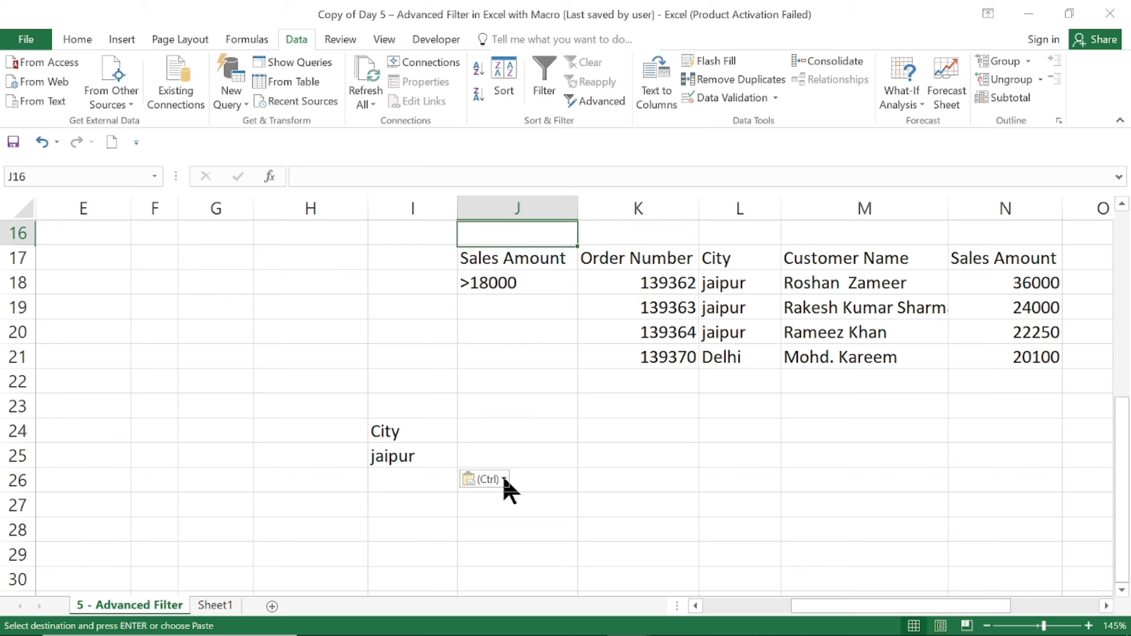
key(Down)
key(shift+Down)
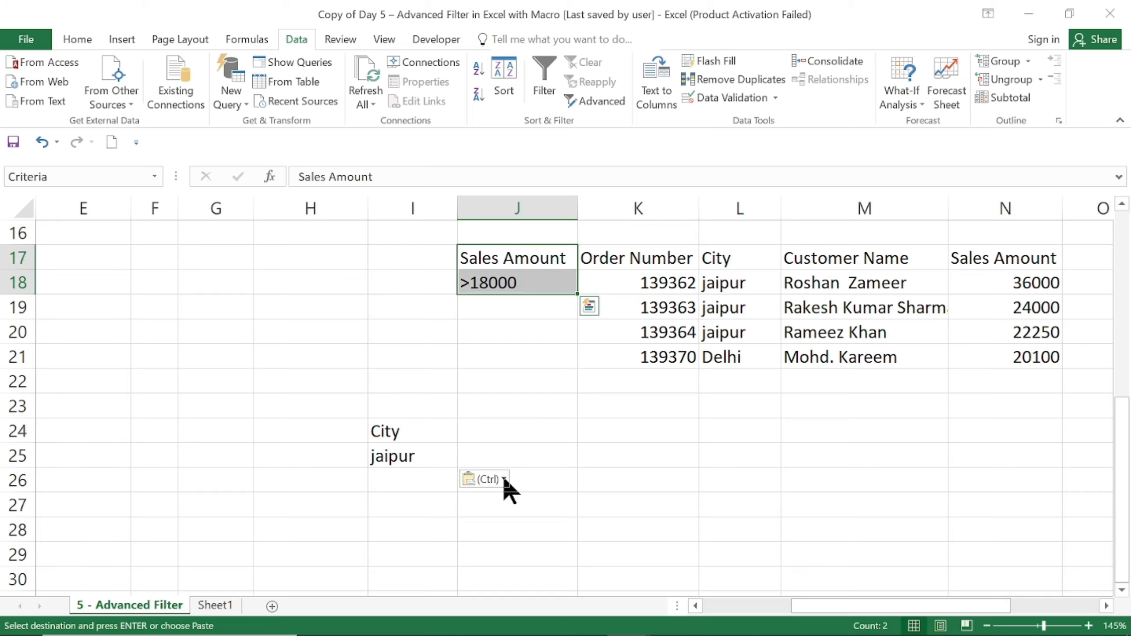
key(ctrl+c)
key(Down)
key(Down)
key(Down)
key(Down)
key(Down)
key(Down)
key(Down)
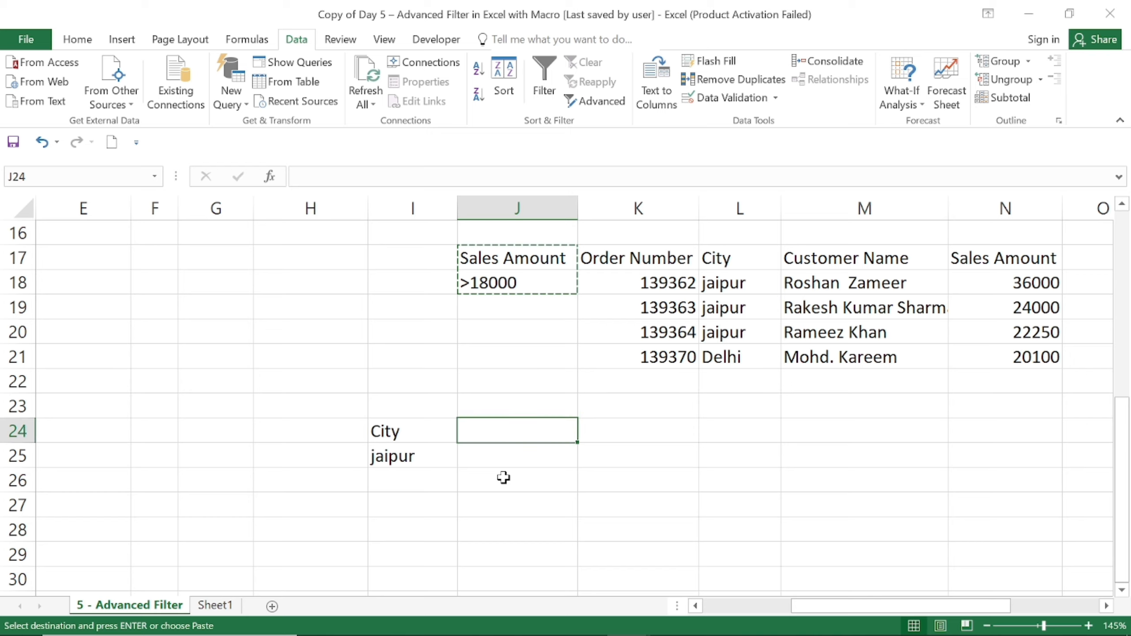
key(ctrl+v)
key(Down)
key(Left)
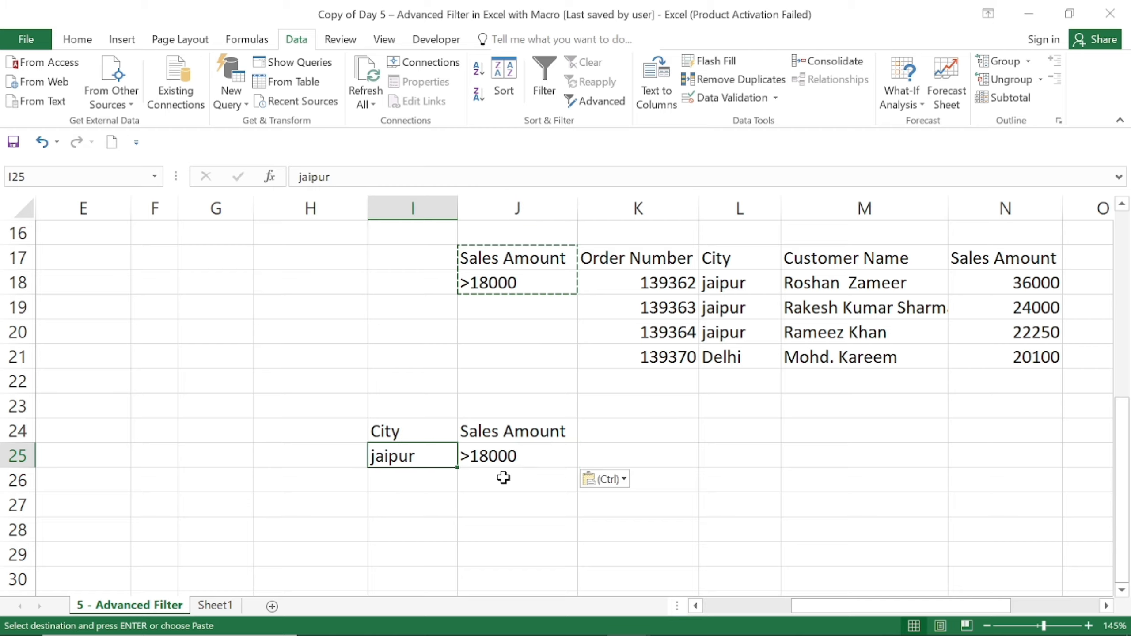
key(Right)
key(Right)
key(Right)
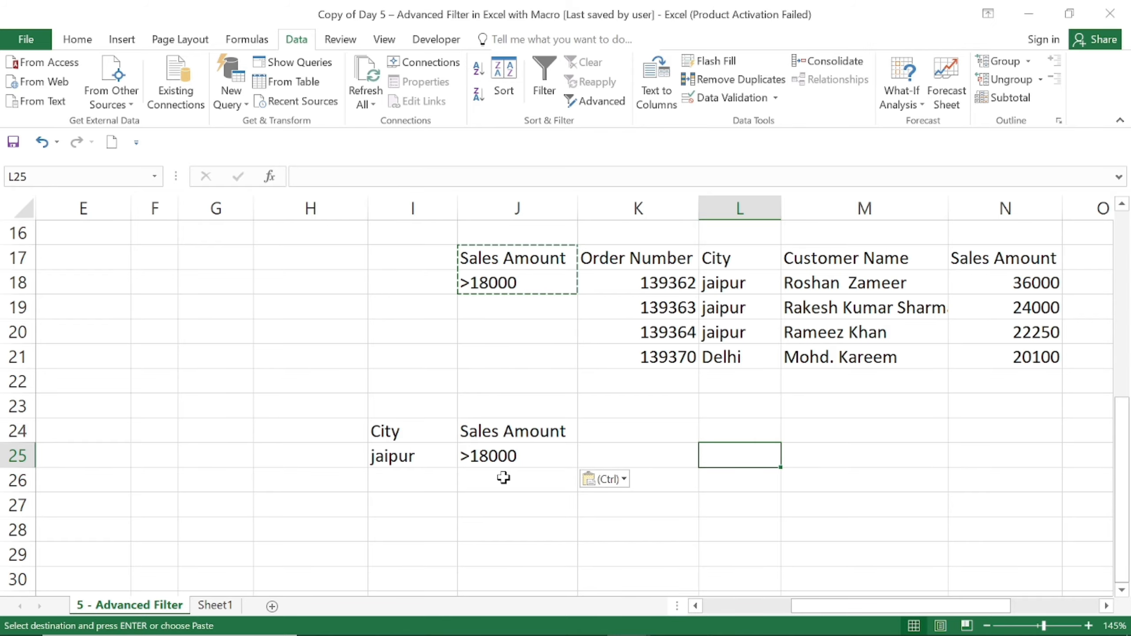
key(Left)
key(Left)
key(Left)
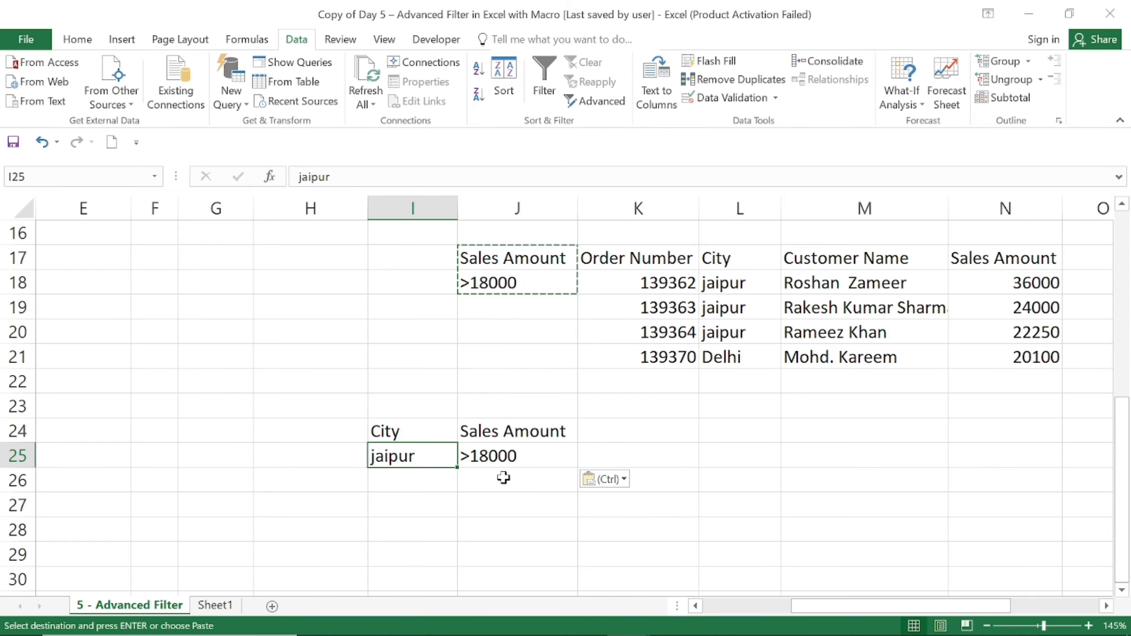
Step: Start an Advanced Filter that copies to another location, keeping A1:H15 as the list range
key(Up)
key(Up)
key(Up)
key(Up)
key(Up)
key(Up)
key(Up)
key(Up)
key(Up)
key(Up)
key(Up)
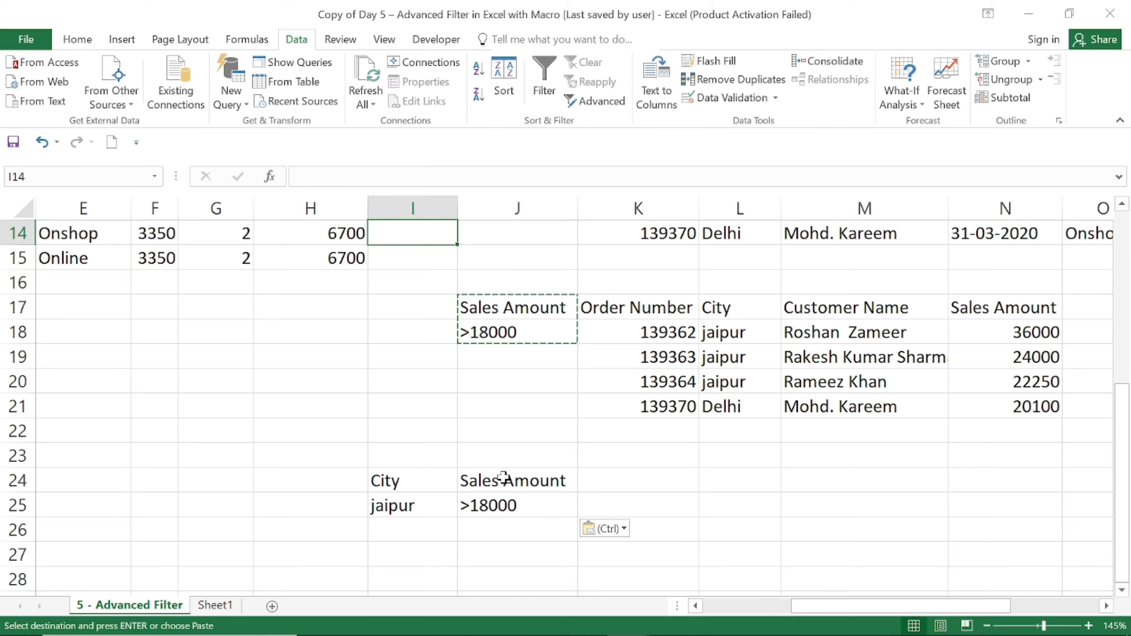
click(608, 103)
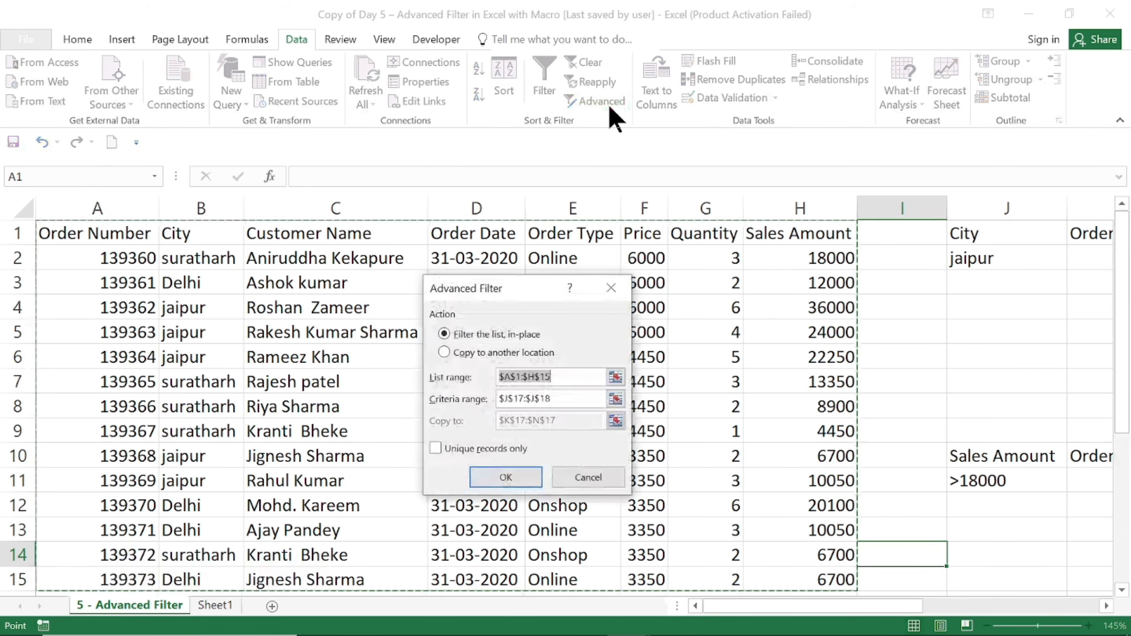
click(478, 355)
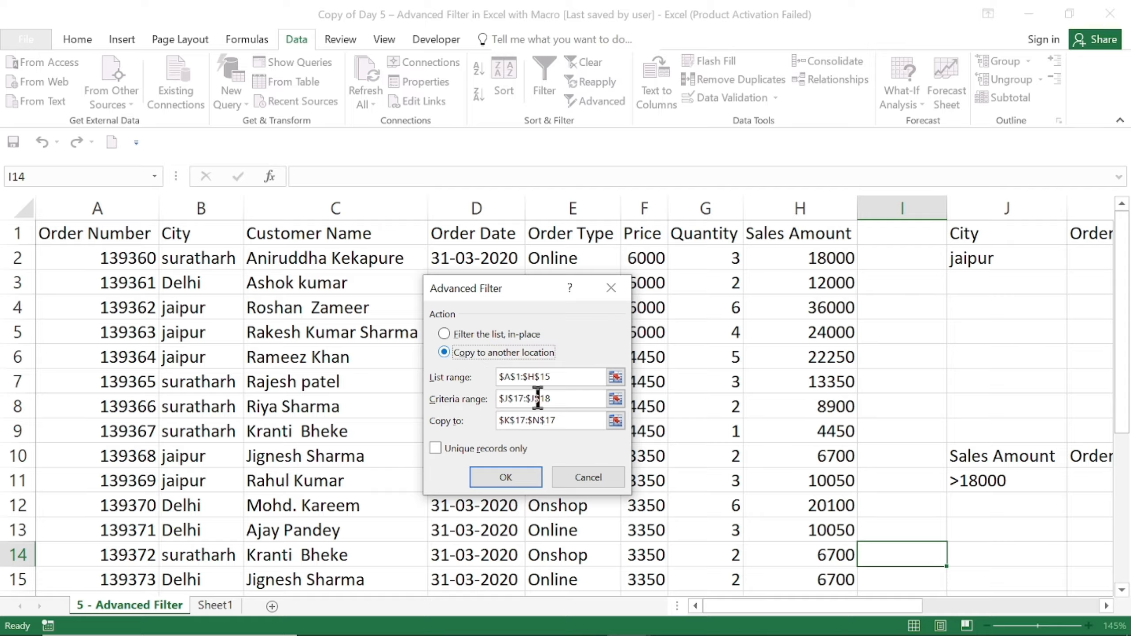
click(616, 379)
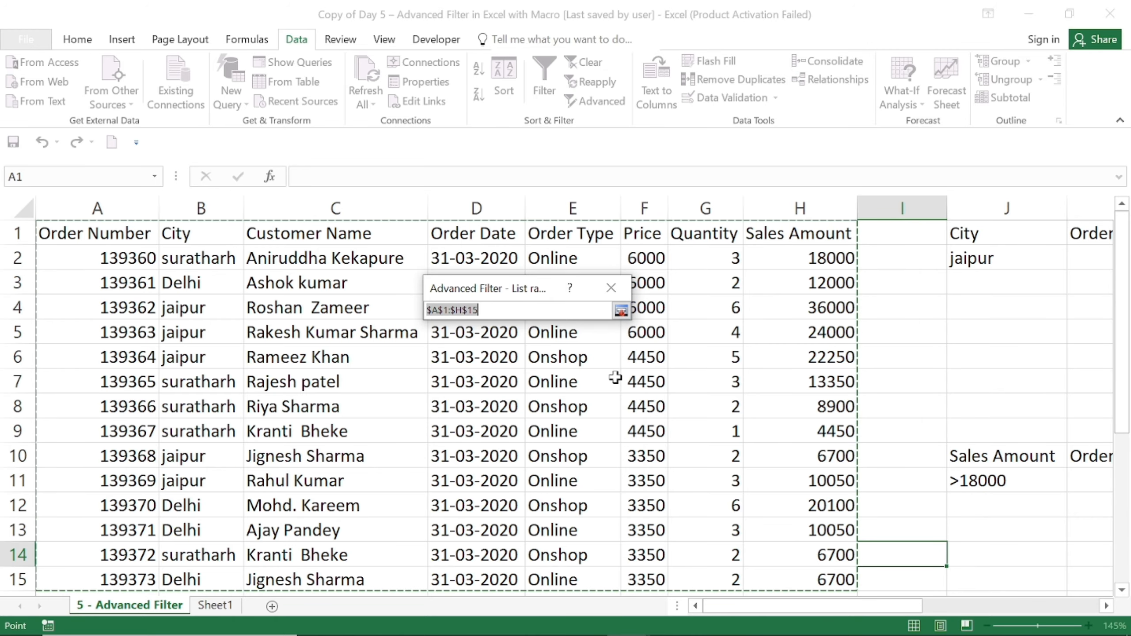
click(621, 310)
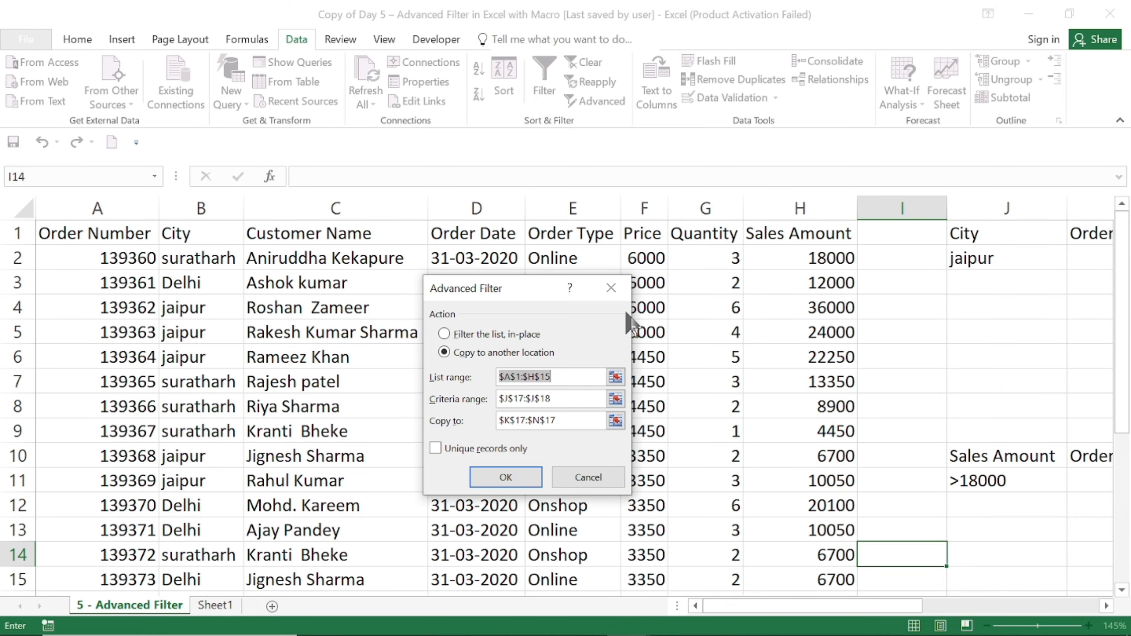
Step: Set the Advanced Filter's criteria range to I24:J25, covering both City and Sales Amount
click(617, 400)
key(Down)
key(Down)
key(Down)
key(Down)
key(Down)
key(Down)
key(Down)
key(Down)
key(Down)
key(Down)
key(Down)
key(Down)
key(Down)
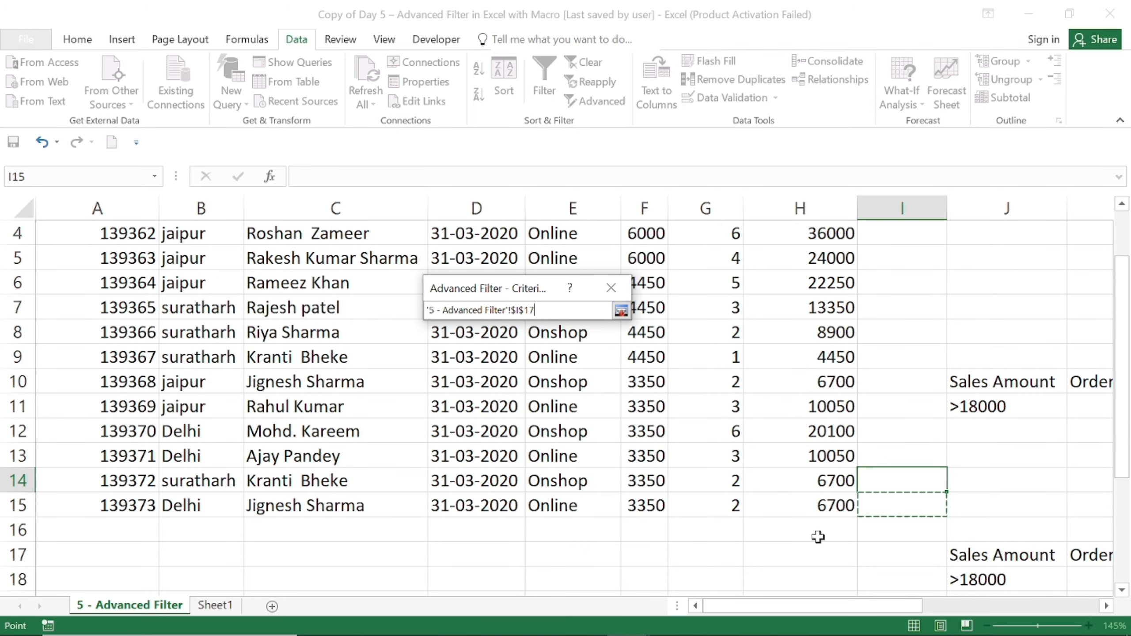
key(Up)
key(Up)
key(Up)
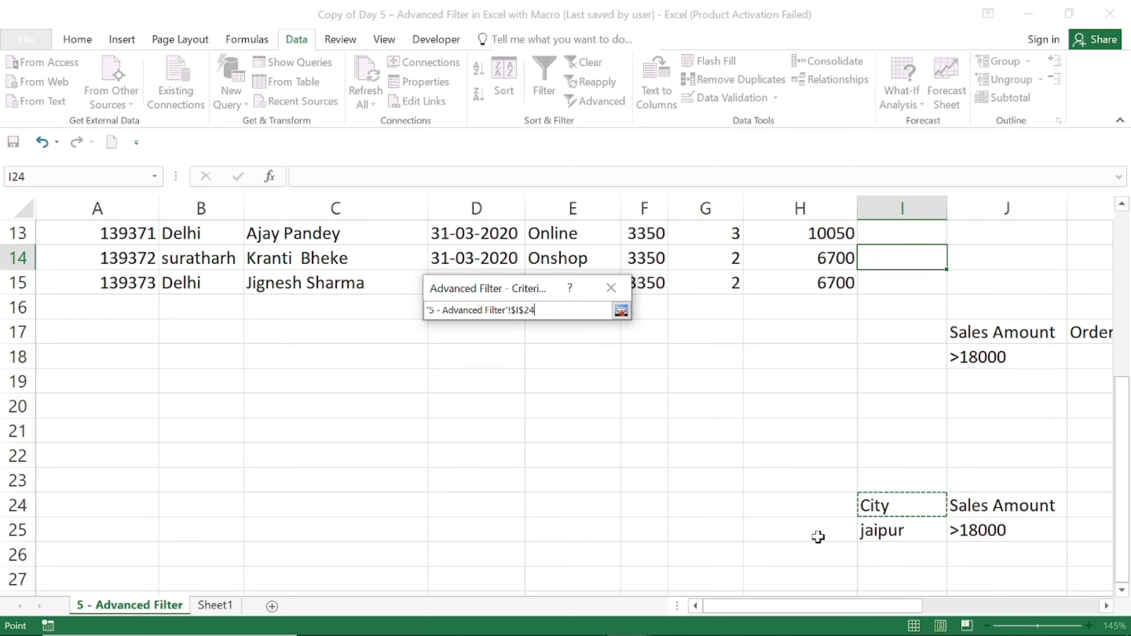
key(shift+Right)
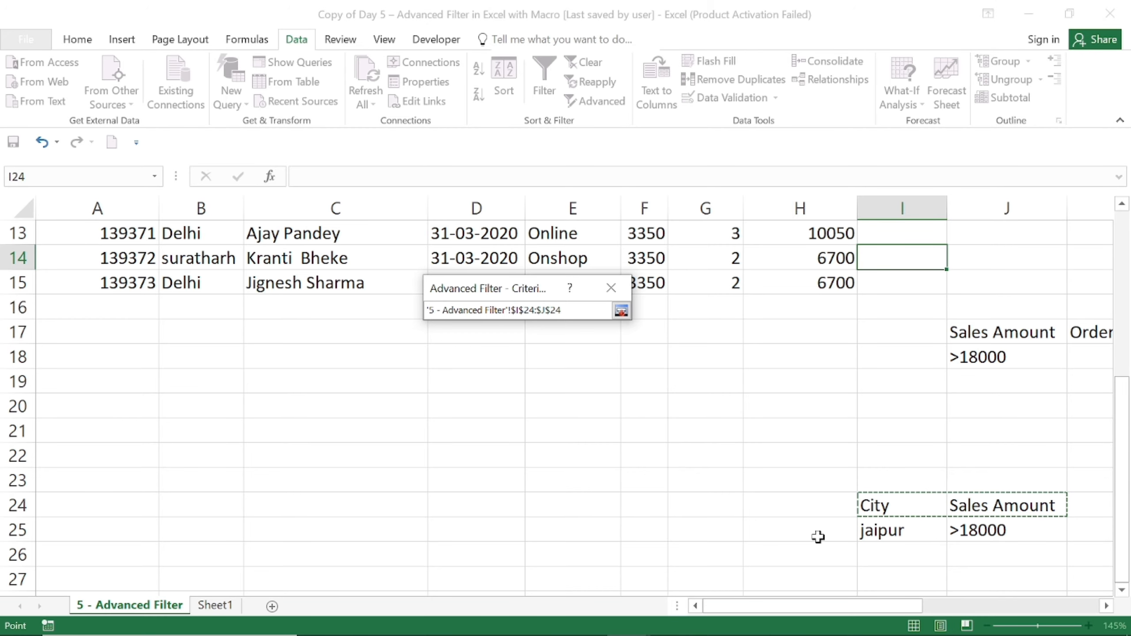
key(shift+Down)
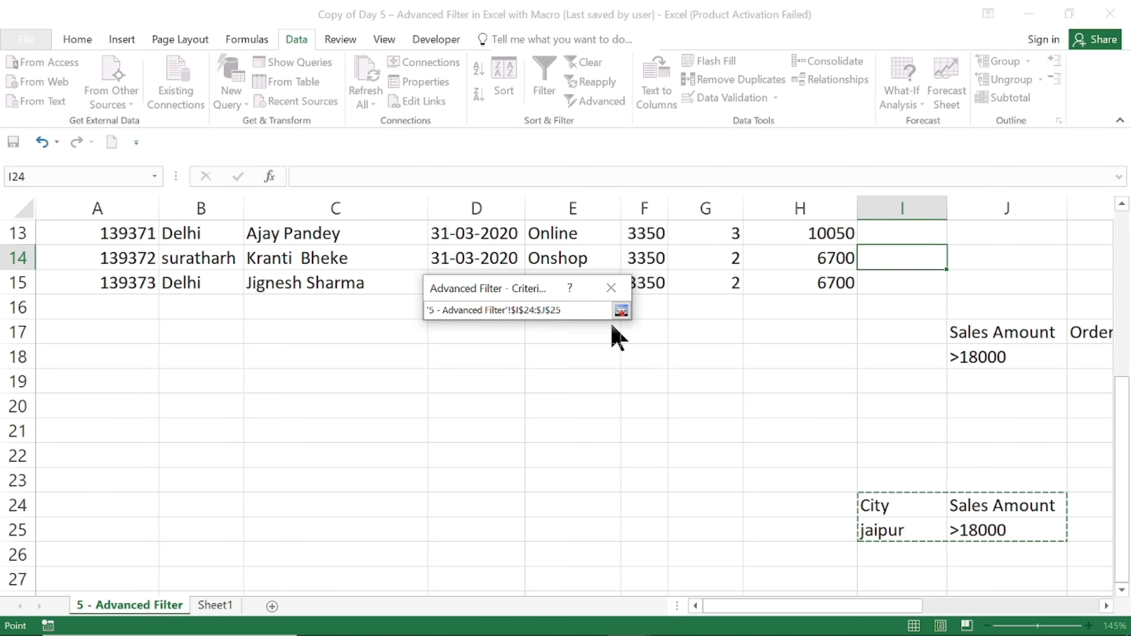
click(621, 312)
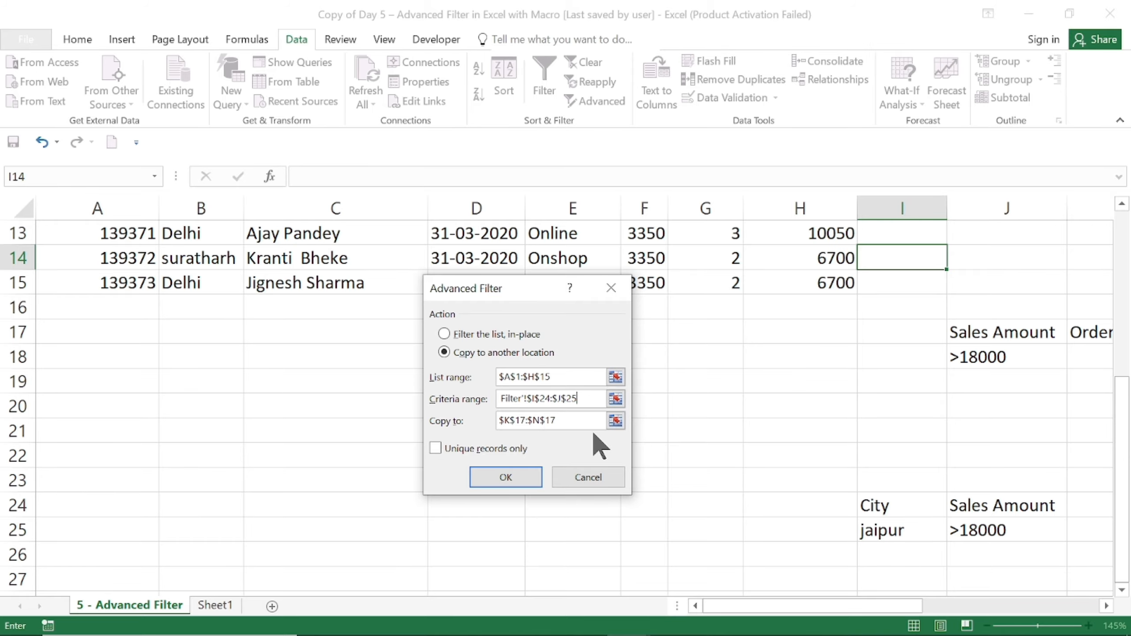
Step: Set K24 as the copy destination and run the Advanced Filter
click(616, 421)
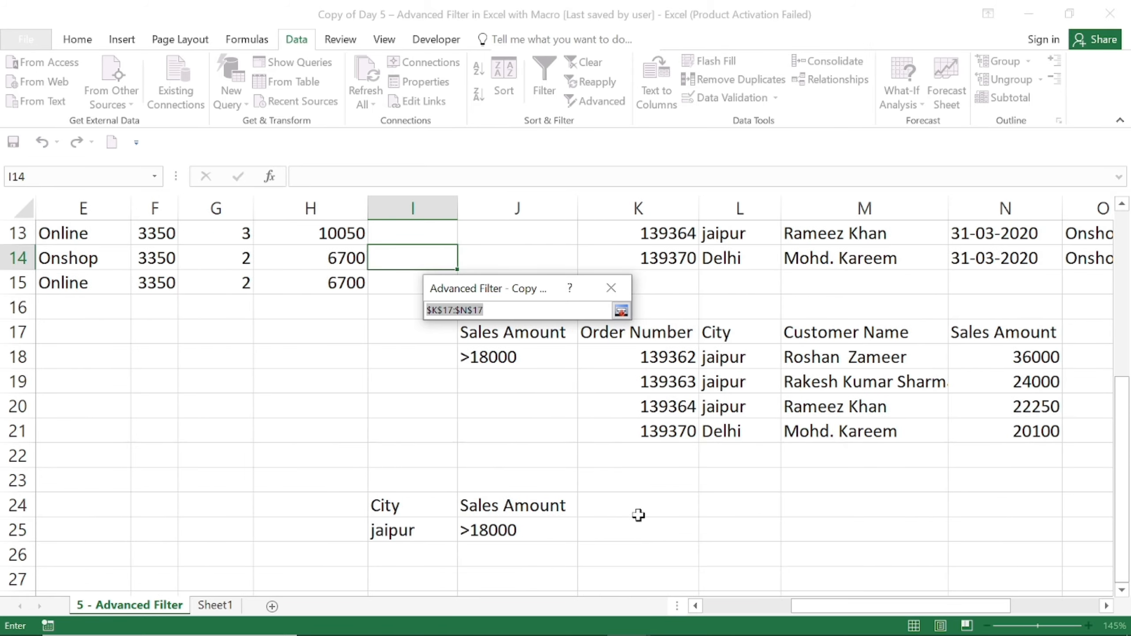
click(627, 504)
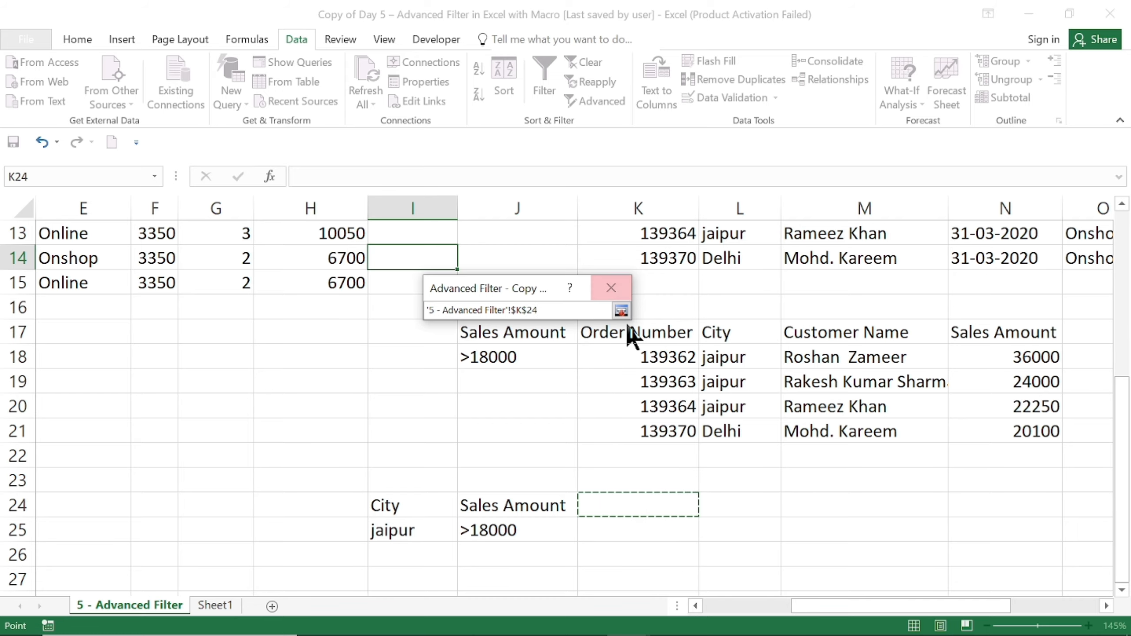
click(621, 311)
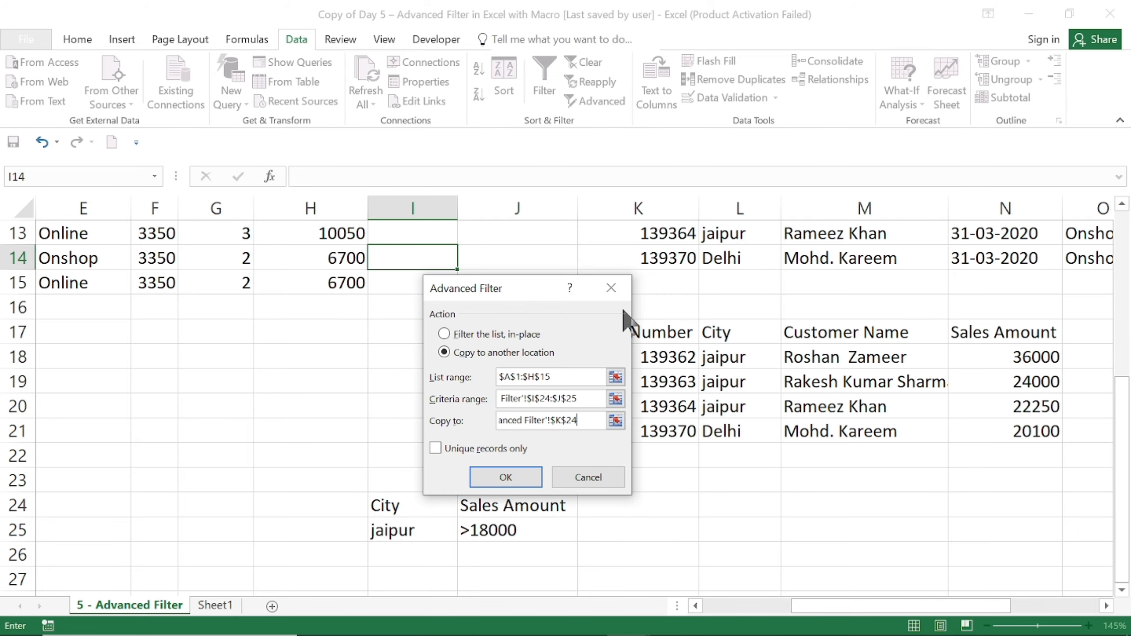
click(493, 475)
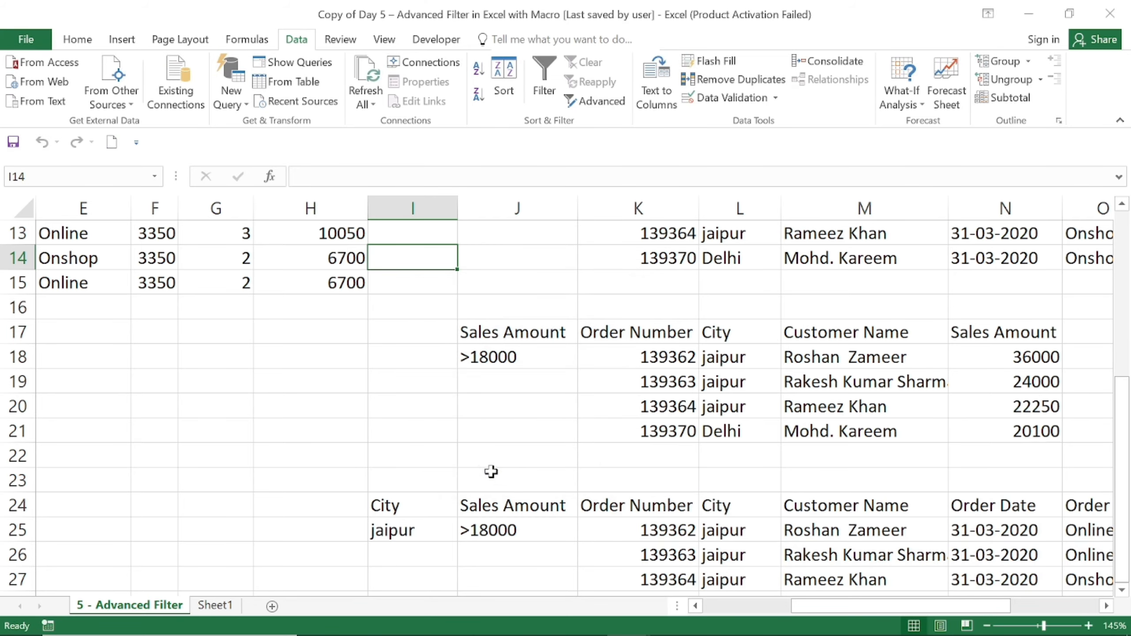
Step: Examine the extract in K24:R27 across all its columns against the criteria in I24:J25
key(Down)
key(ctrl+Down)
key(Down)
key(Down)
key(Down)
key(Down)
key(Down)
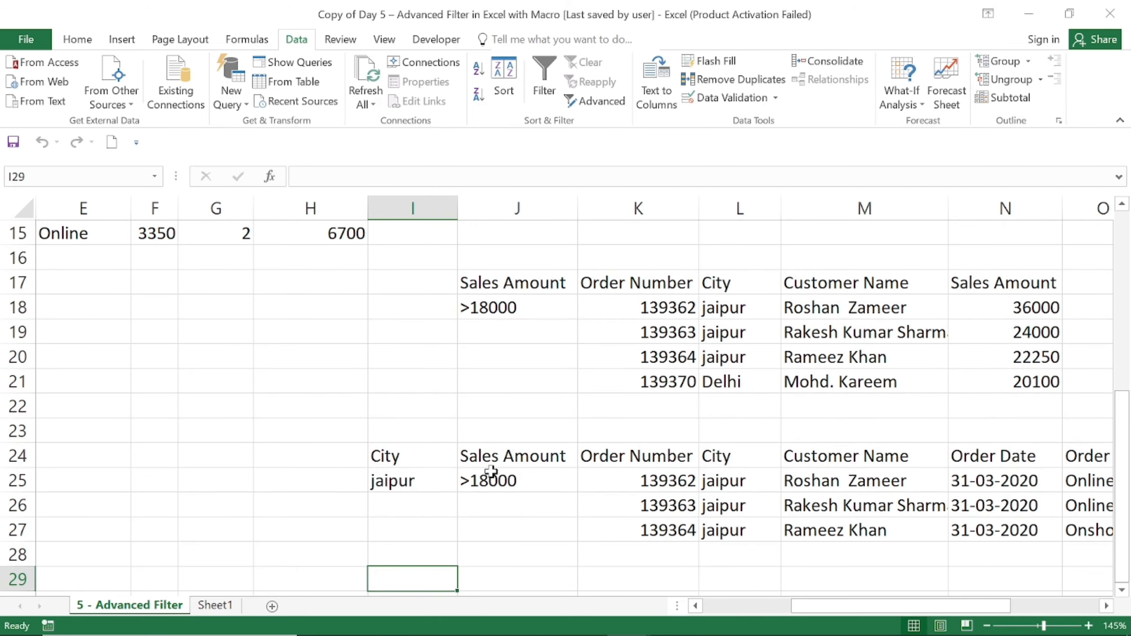
key(Up)
key(Up)
key(Up)
key(Up)
key(Right)
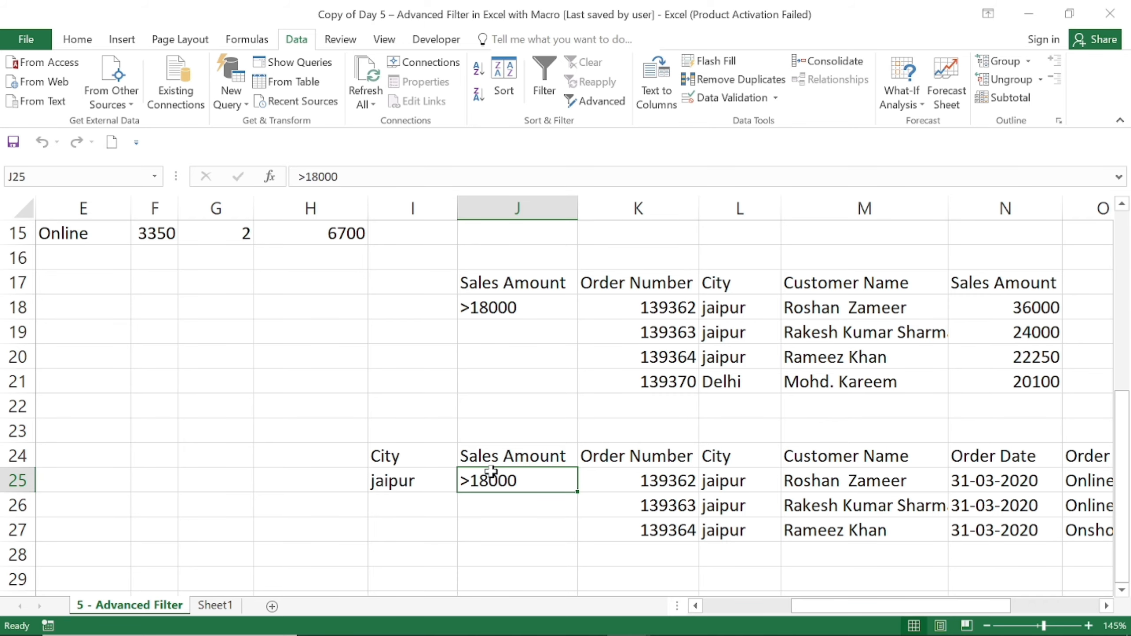
key(Right)
key(Right)
key(Right)
key(Right)
key(Right)
key(Right)
key(Right)
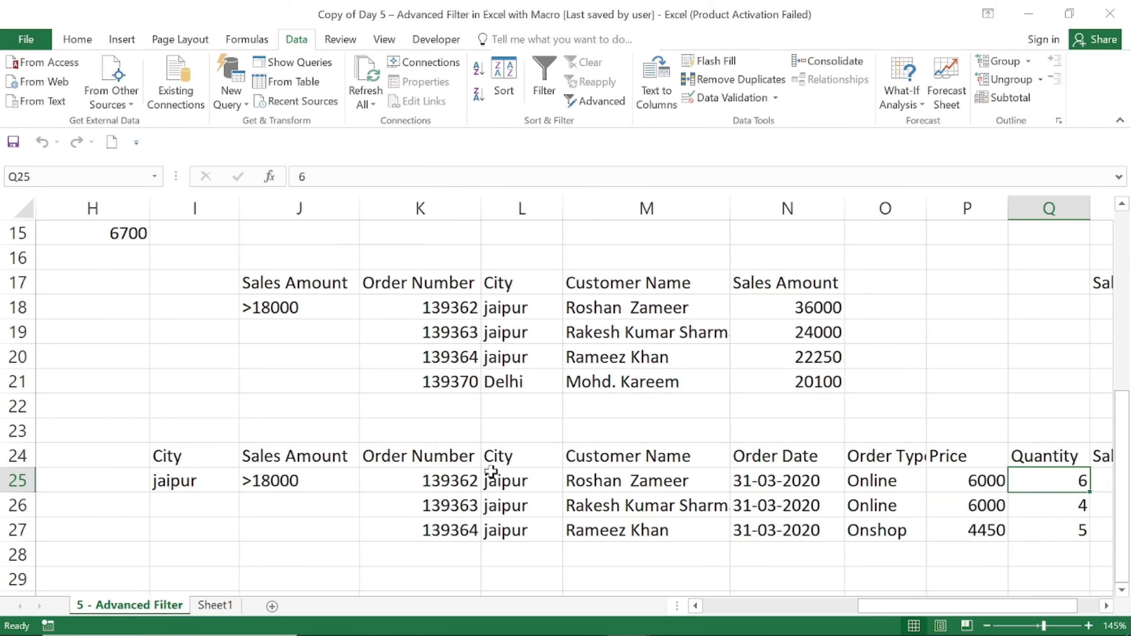
key(Right)
key(Right)
key(Left)
key(Left)
key(Left)
key(Left)
key(Left)
key(Left)
key(Left)
key(Left)
key(Left)
key(Left)
key(Left)
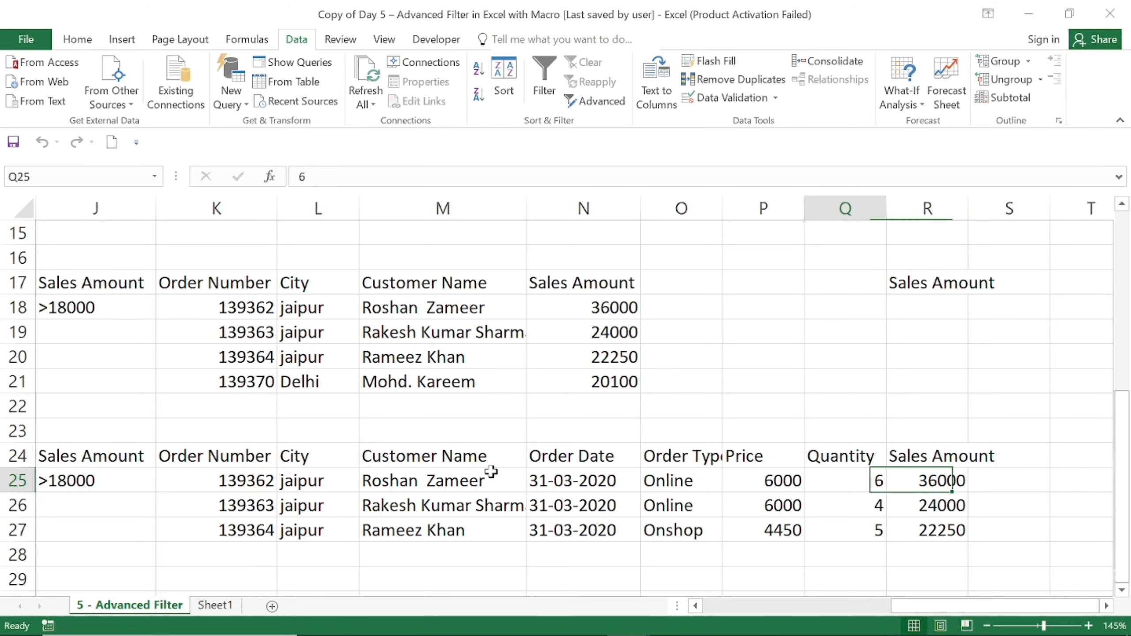
key(Left)
key(Left)
key(Right)
key(Right)
key(Right)
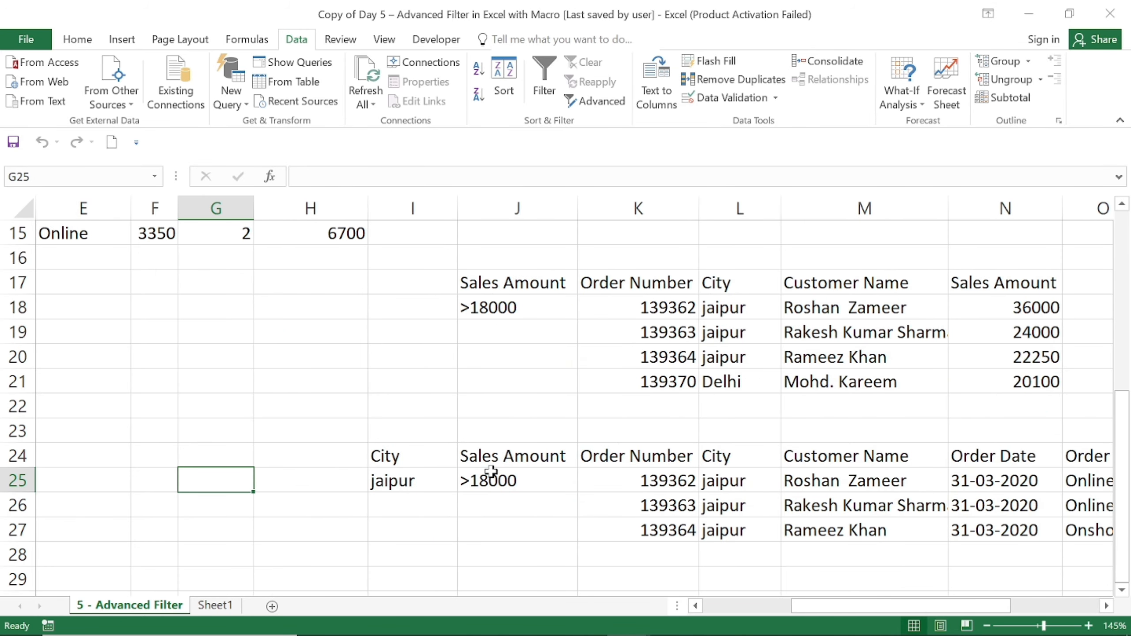
Step: Copy the city value Delhi from B13 of the order list
key(Up)
key(Up)
key(Up)
key(Up)
key(Up)
key(Up)
key(Up)
key(Up)
key(Up)
key(Up)
key(Up)
key(Up)
key(Up)
key(Up)
key(Left)
key(Left)
key(Left)
key(Left)
key(Left)
key(Left)
key(Left)
key(Left)
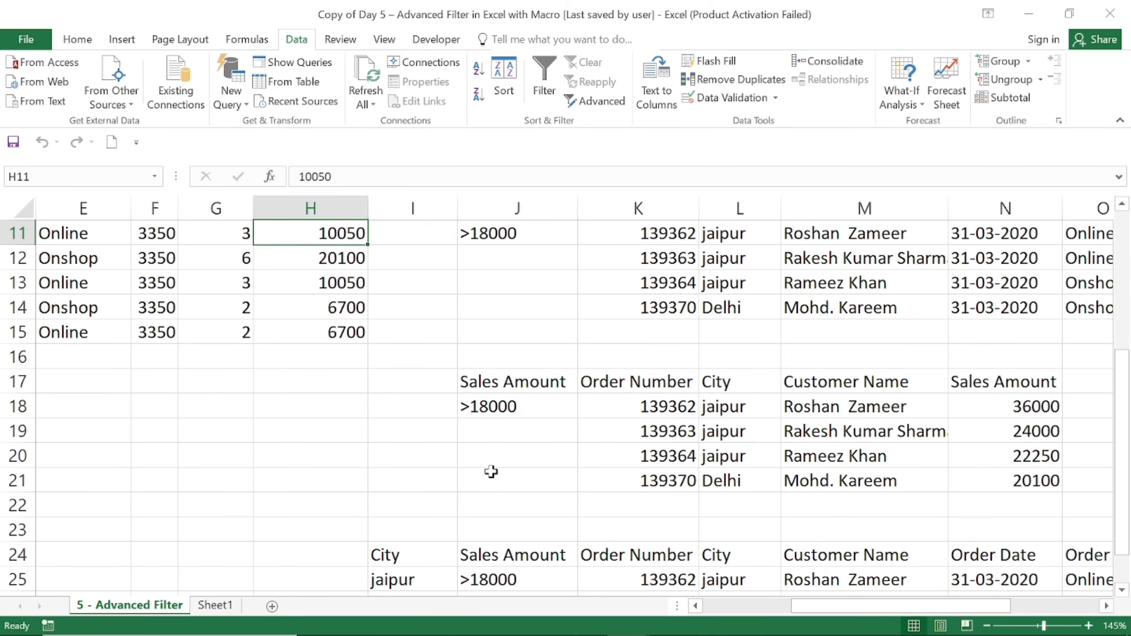
key(Down)
key(Down)
key(Right)
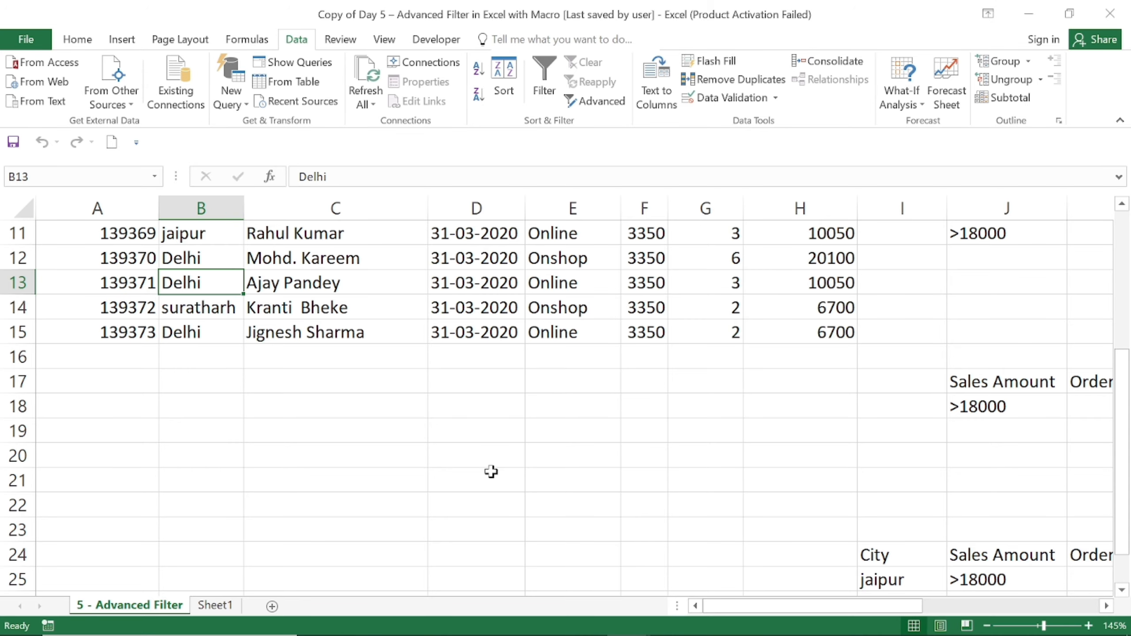
key(ctrl+c)
Step: Paste Delhi into I25 as the City criterion of the combined City and Sales Amount criteria
key(Right)
key(Down)
key(Down)
key(Down)
key(Down)
key(Down)
key(Down)
key(Down)
key(Down)
key(Down)
key(Down)
key(Down)
key(Down)
key(Down)
key(Down)
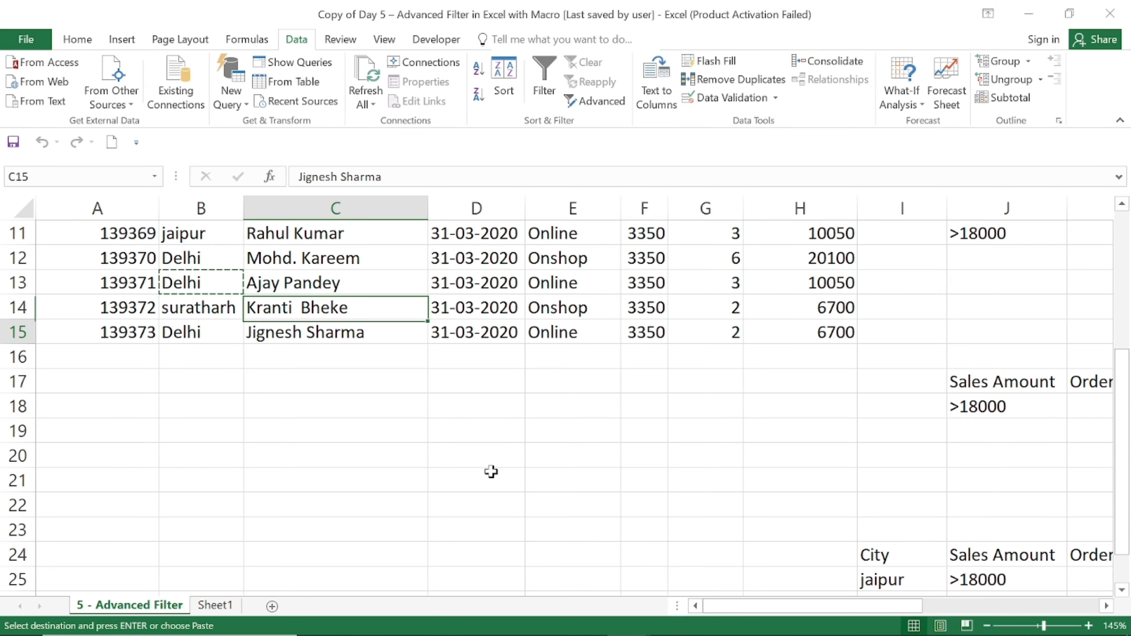
key(Down)
key(Down)
key(Down)
key(Right)
key(Right)
key(Right)
key(Right)
key(Right)
key(Up)
key(Up)
key(Up)
key(Up)
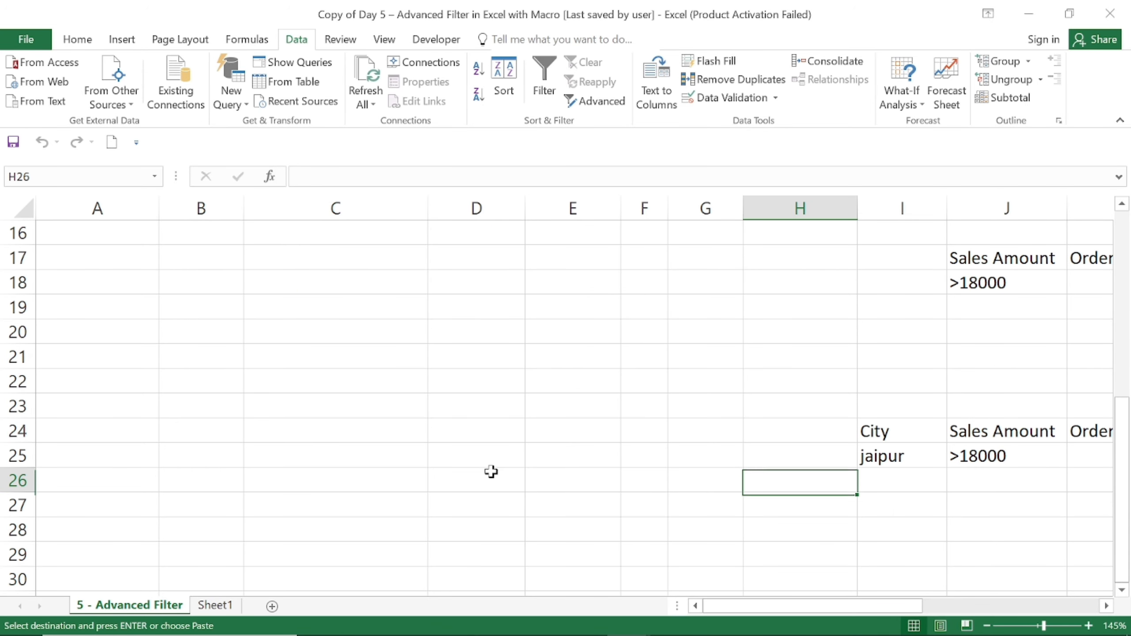
key(Up)
key(Right)
key(ctrl+v)
key(Down)
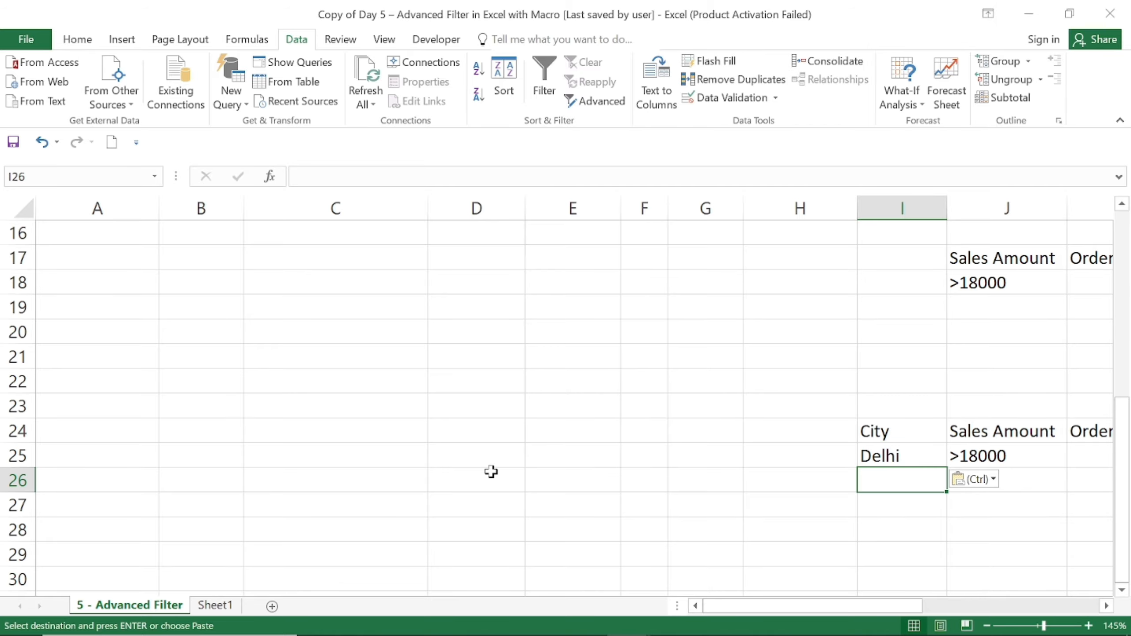
key(Up)
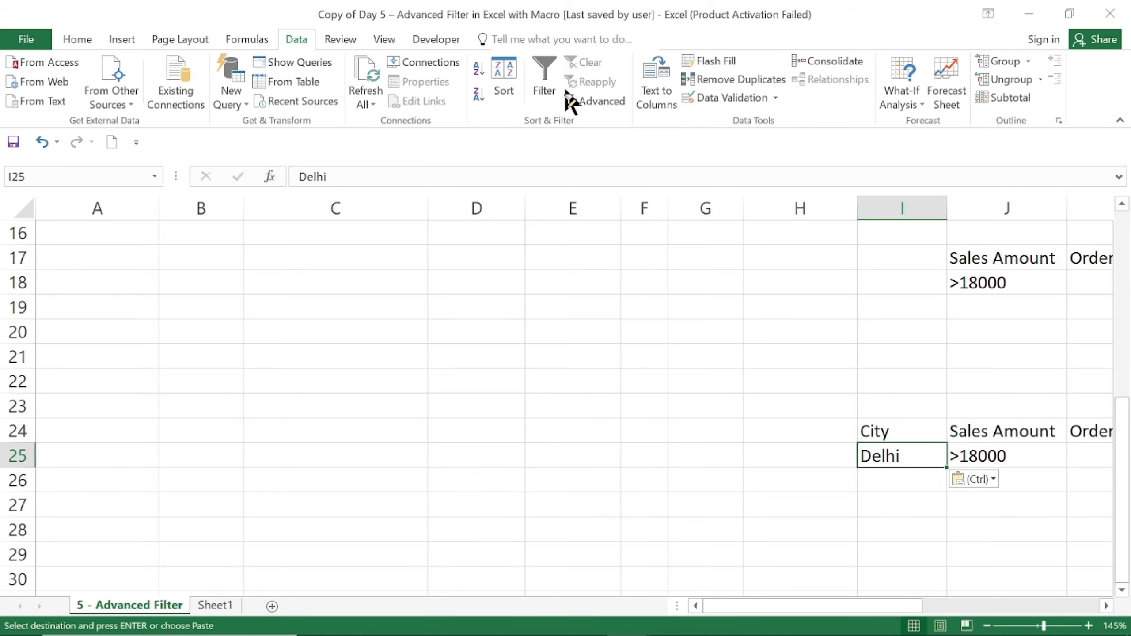
Step: Run the Advanced Filter on A1:H15 with criteria I24:J25, copying the results to K24:R24
click(576, 104)
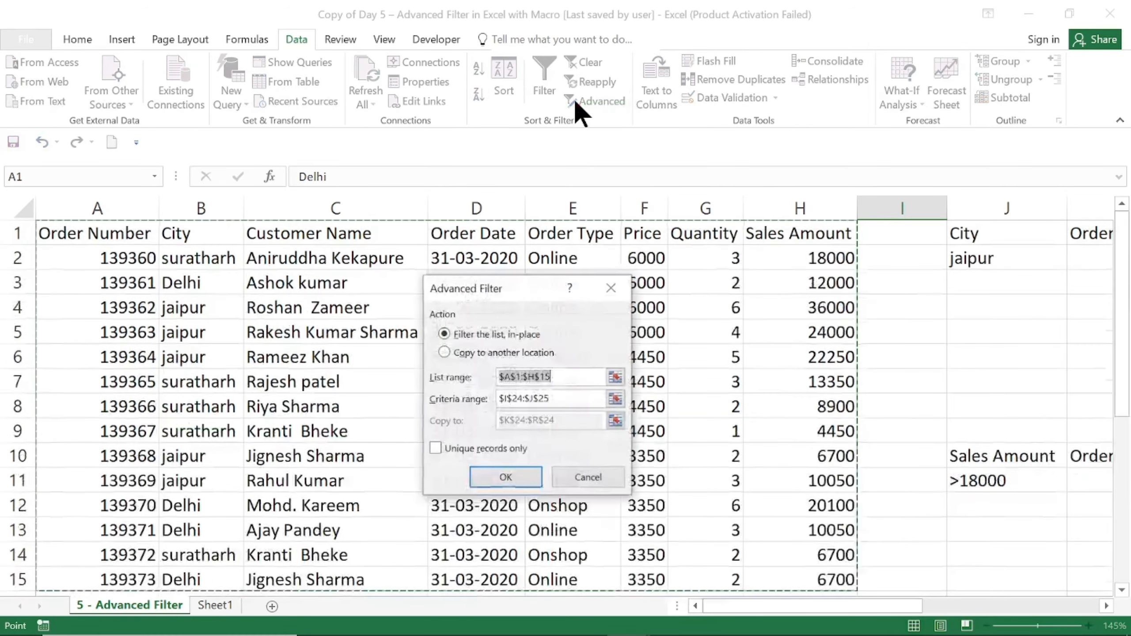
click(461, 355)
click(490, 478)
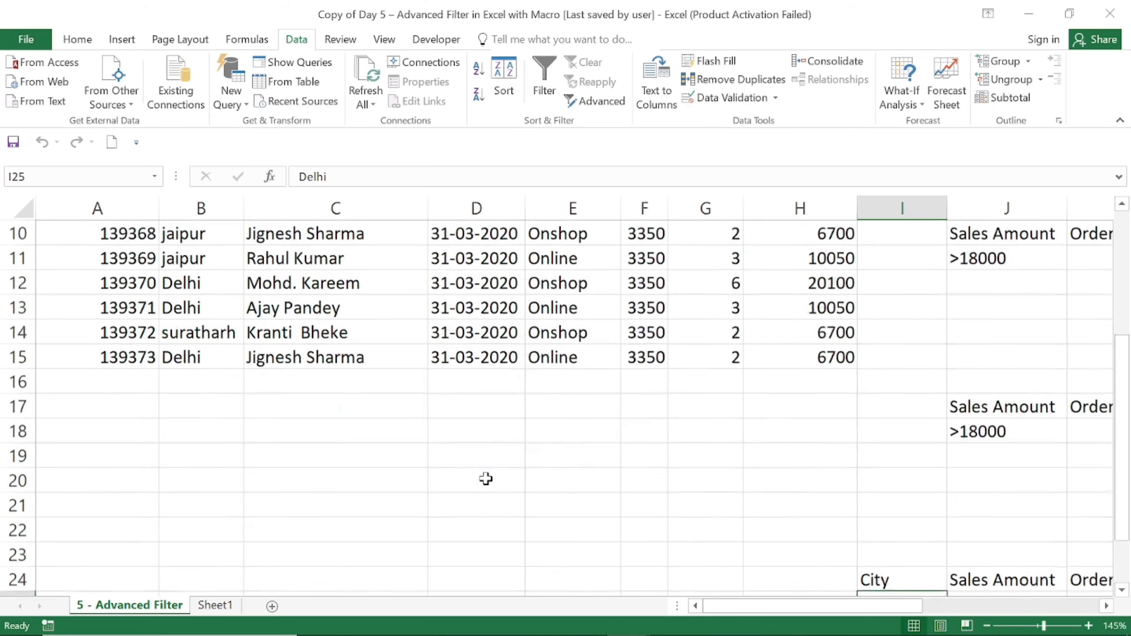
Step: Examine the extract below K24:R24 column by column against the City and Sales Amount criteria in I24:J25
key(Down)
key(Down)
key(Down)
key(Right)
key(Right)
key(Right)
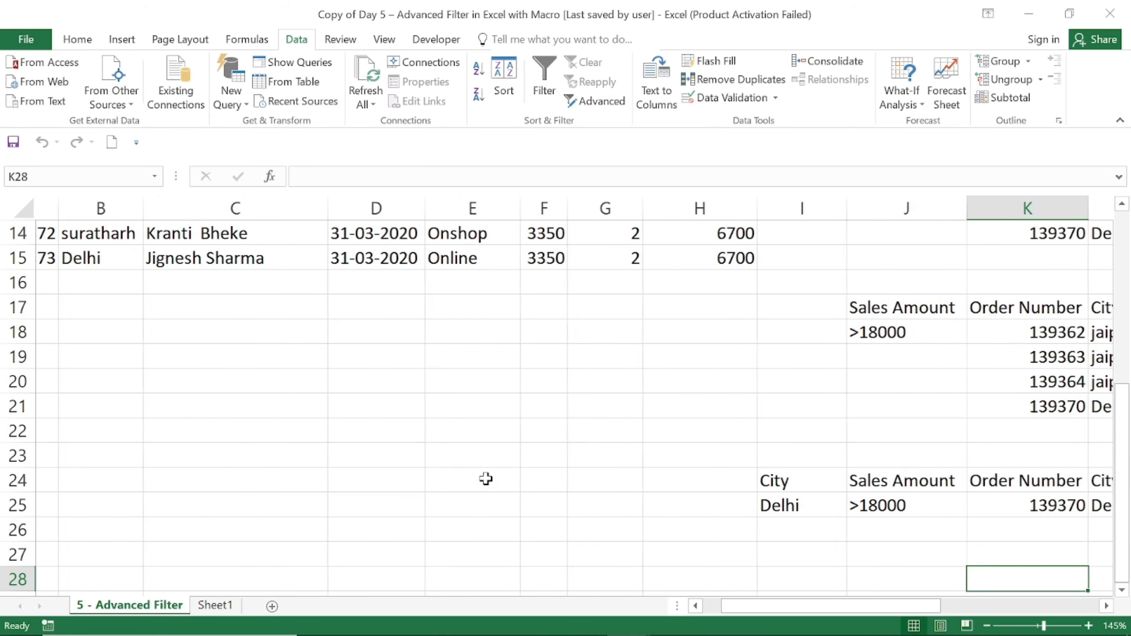
key(Up)
key(Up)
key(Up)
key(Left)
key(Left)
key(Left)
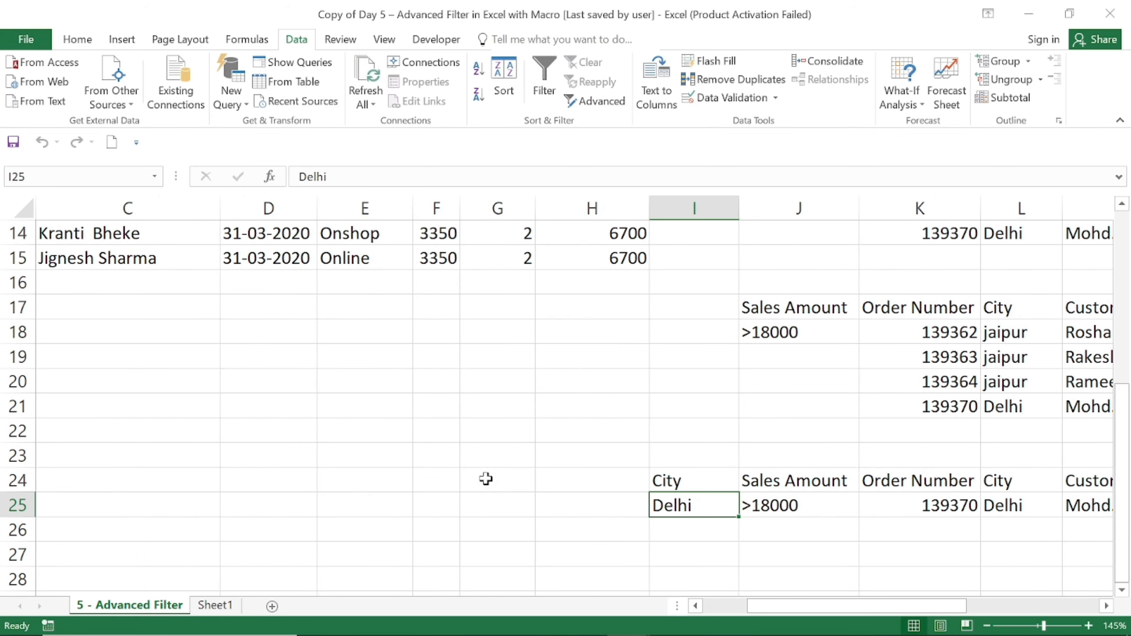
key(Right)
key(Right)
key(Right)
key(Right)
key(Right)
key(Right)
key(Right)
key(Right)
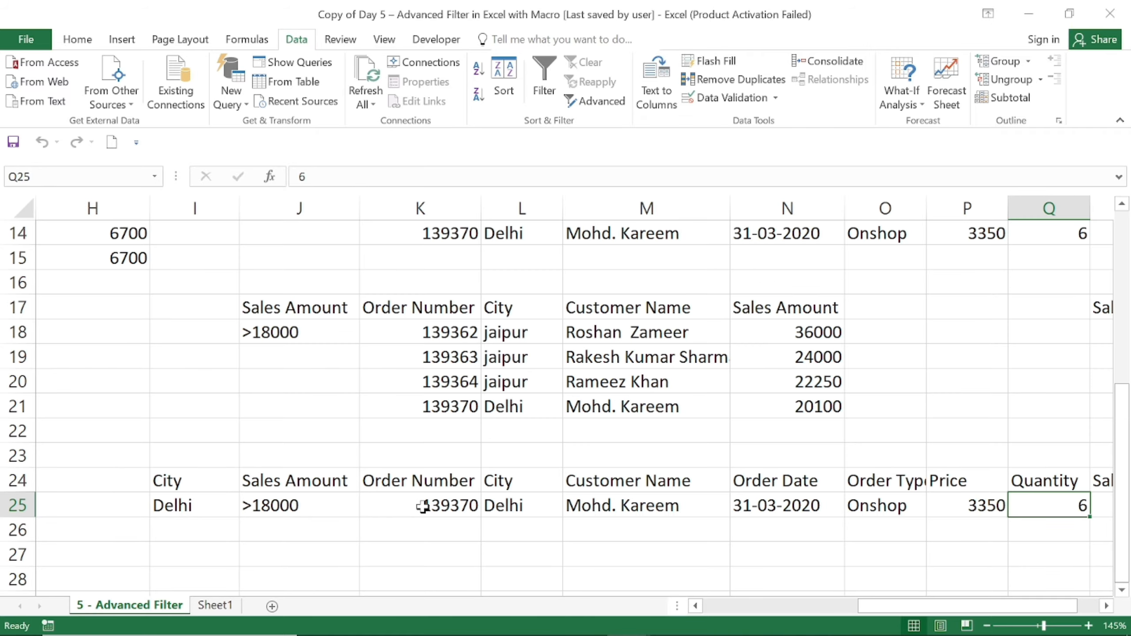
Step: Review the earlier City and Sales Amount extracts at the top of the sheet, ending at the City criterion heading in J1
key(Down)
key(Down)
key(Down)
key(Down)
key(Up)
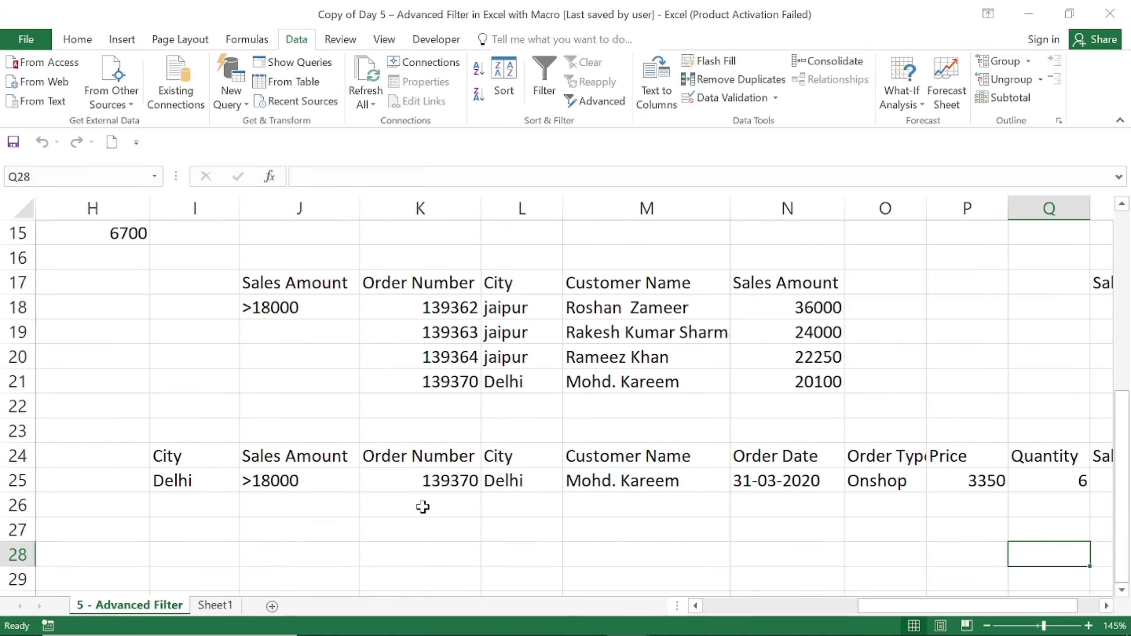
key(Up)
key(Up)
key(Up)
key(Up)
key(Up)
key(Up)
key(Up)
key(Up)
key(Up)
key(Up)
key(Up)
key(Up)
key(Up)
key(Up)
key(Up)
key(Up)
key(Up)
key(Up)
key(Up)
key(Up)
key(Left)
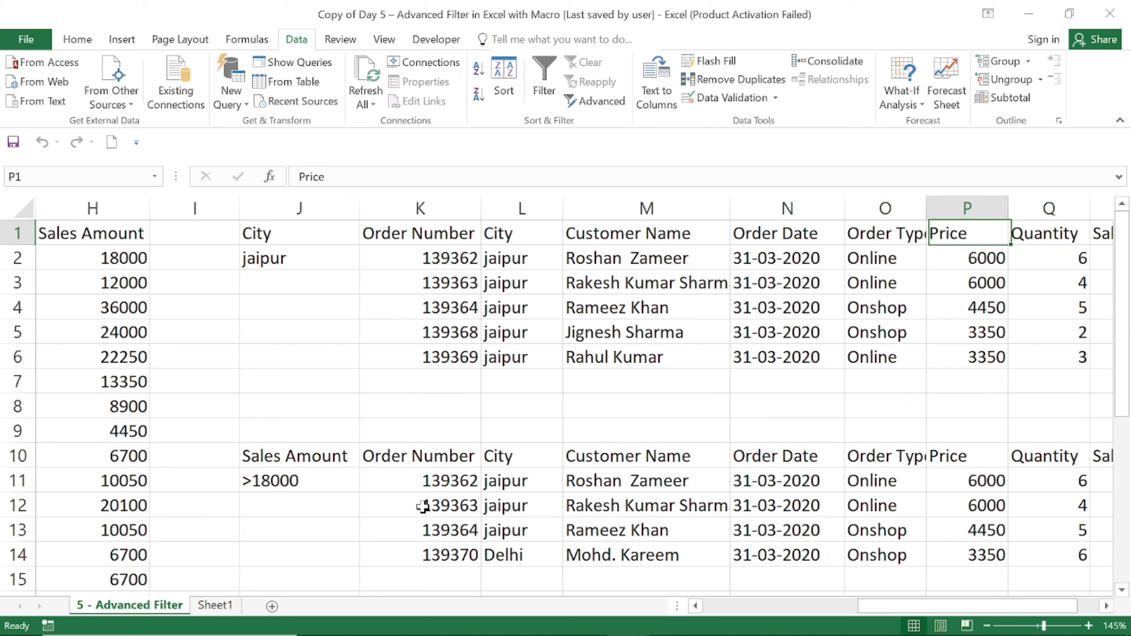
key(Left)
key(Left)
key(Left)
key(Left)
key(Left)
key(Left)
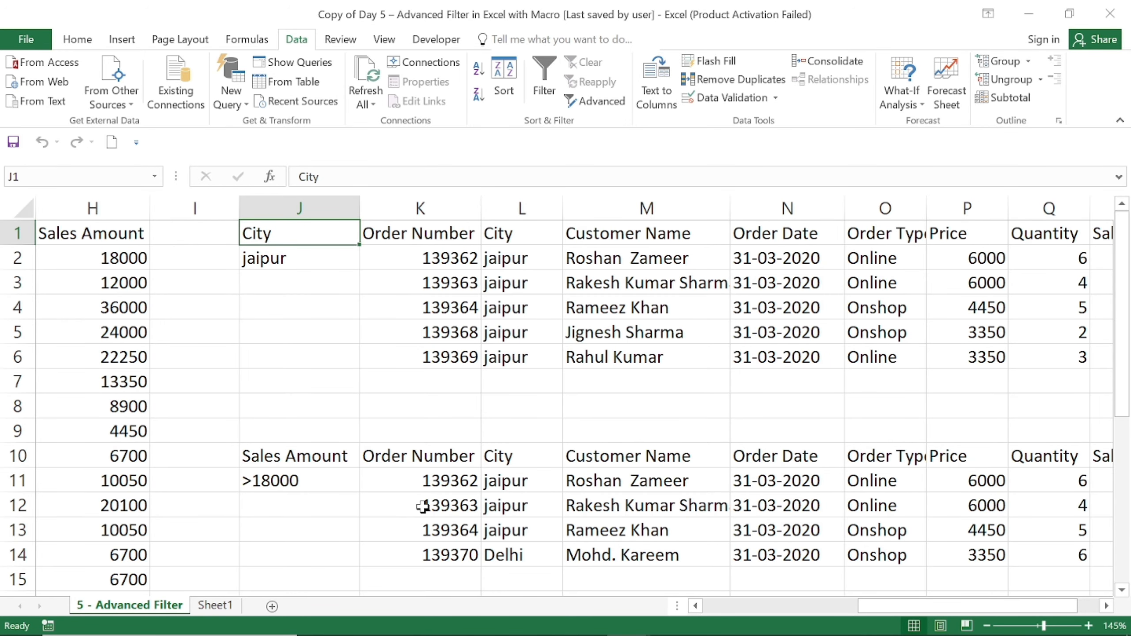
key(ctrl+shift+Right)
key(shift+Down)
key(shift+Down)
key(shift+Down)
key(shift+Down)
key(shift+Down)
key(shift+Down)
key(shift+Down)
key(shift+Down)
key(shift+Down)
key(shift+Down)
key(shift+Down)
key(shift+Down)
key(shift+Down)
key(shift+Down)
key(shift+Down)
key(shift+Down)
key(shift+Down)
key(shift+Down)
key(shift+Down)
key(shift+Down)
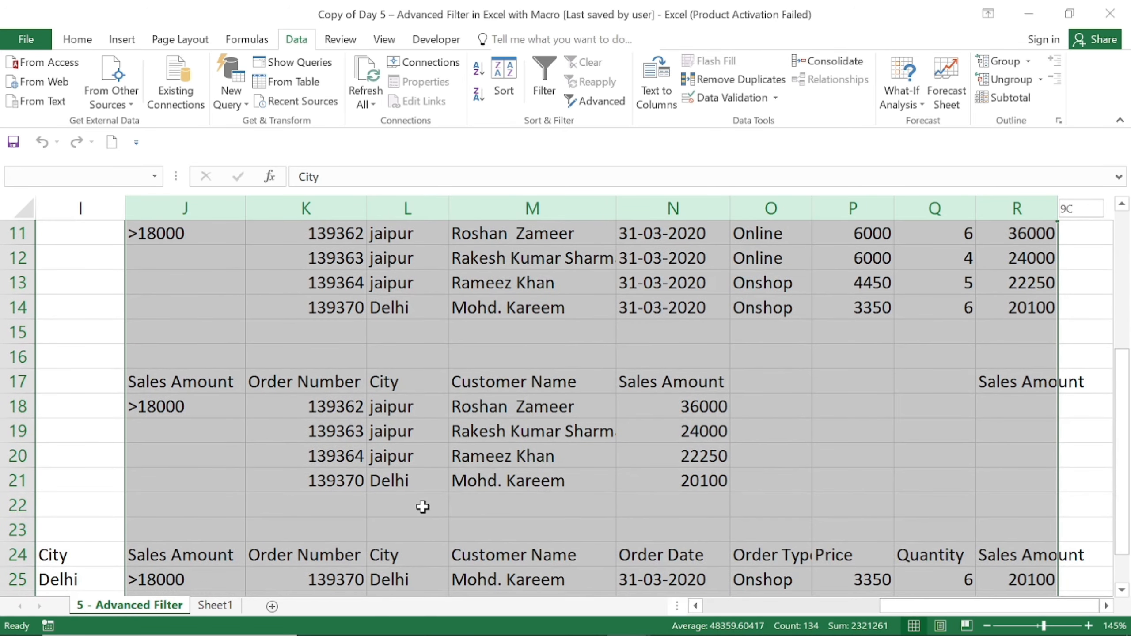
key(ctrl+shift+Right)
key(ctrl+shift+Left)
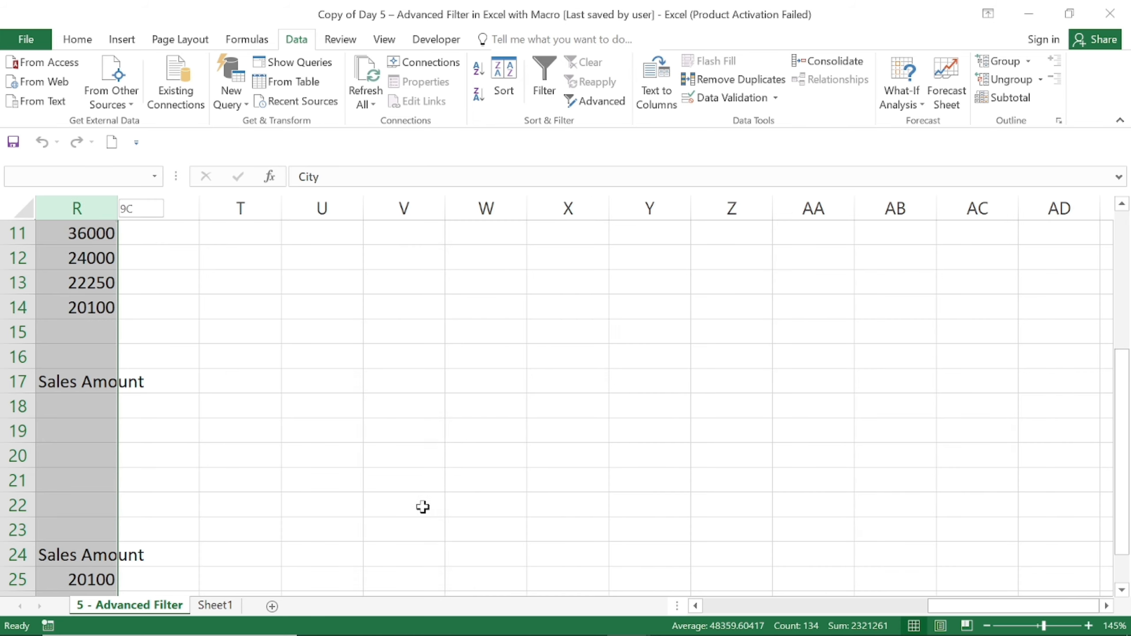
key(Down)
key(Down)
key(Down)
key(Down)
key(Down)
key(Down)
key(Down)
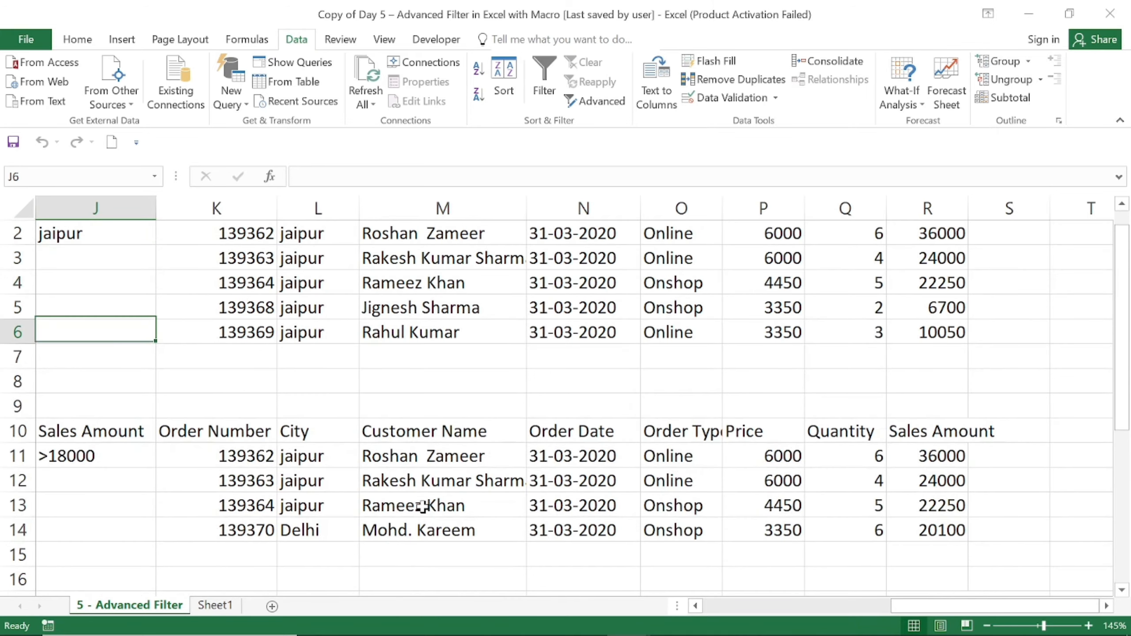
Step: Look over all the criteria and extract blocks from row 1 down to the combined-criteria extract in rows 24 and 25
key(Down)
key(Down)
key(Down)
key(Down)
key(Down)
key(Down)
key(Down)
key(Down)
key(Down)
key(Down)
key(Down)
key(Down)
key(Down)
key(Down)
key(Down)
key(Down)
key(Down)
key(Down)
key(Down)
key(Down)
key(Up)
key(Up)
key(Up)
key(Up)
key(Up)
key(Up)
key(Up)
key(Up)
key(Up)
key(Up)
key(Up)
key(Up)
key(Up)
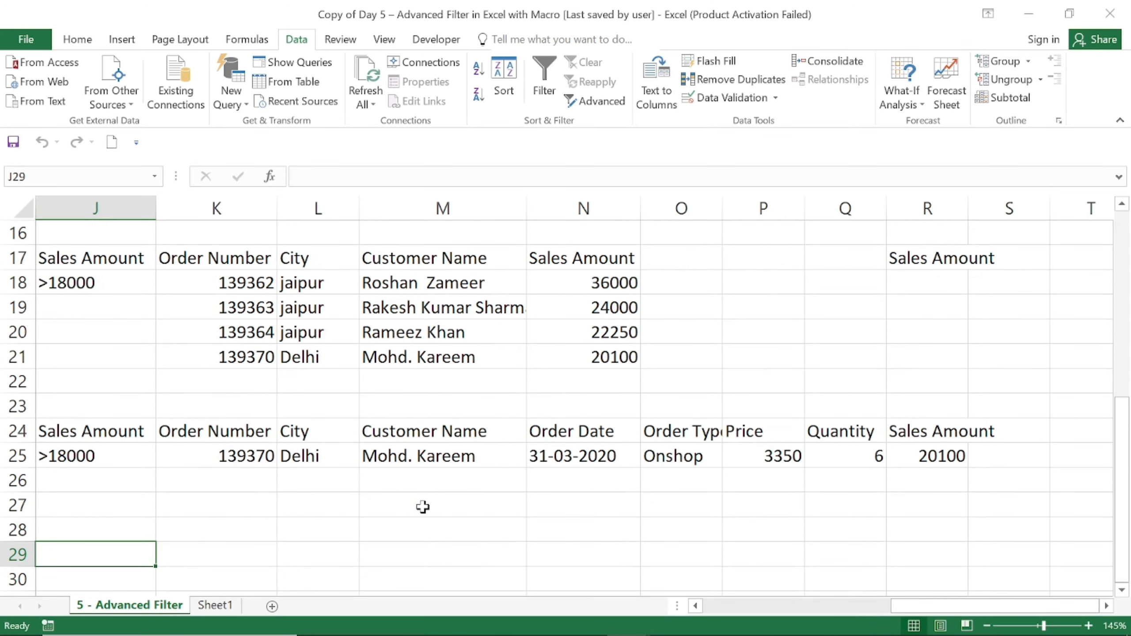
key(Up)
key(Up)
key(Up)
key(Up)
key(Up)
key(Up)
key(Up)
key(Up)
key(Up)
key(Up)
key(Up)
key(Up)
key(Up)
key(Up)
key(Up)
key(Up)
key(Right)
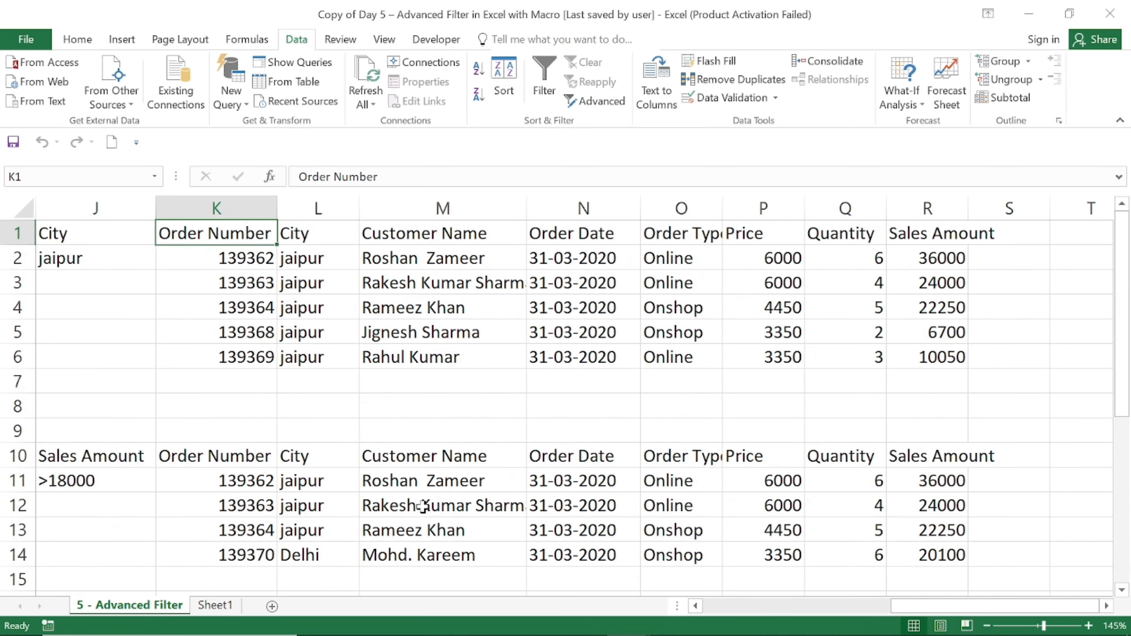
key(ctrl+shift+Right)
key(ctrl+shift+Down)
key(ctrl+shift+Down)
key(ctrl+shift+Down)
key(ctrl+shift+Down)
key(ctrl+shift+Down)
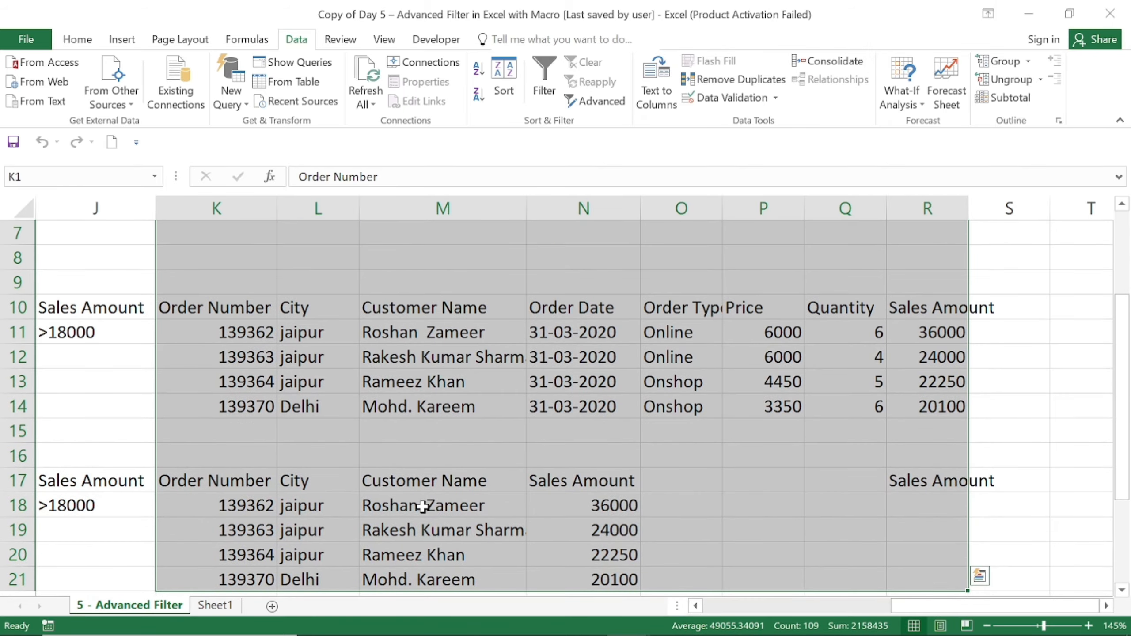
key(Down)
key(Down)
key(Down)
key(Down)
key(Down)
key(Down)
key(Down)
key(Down)
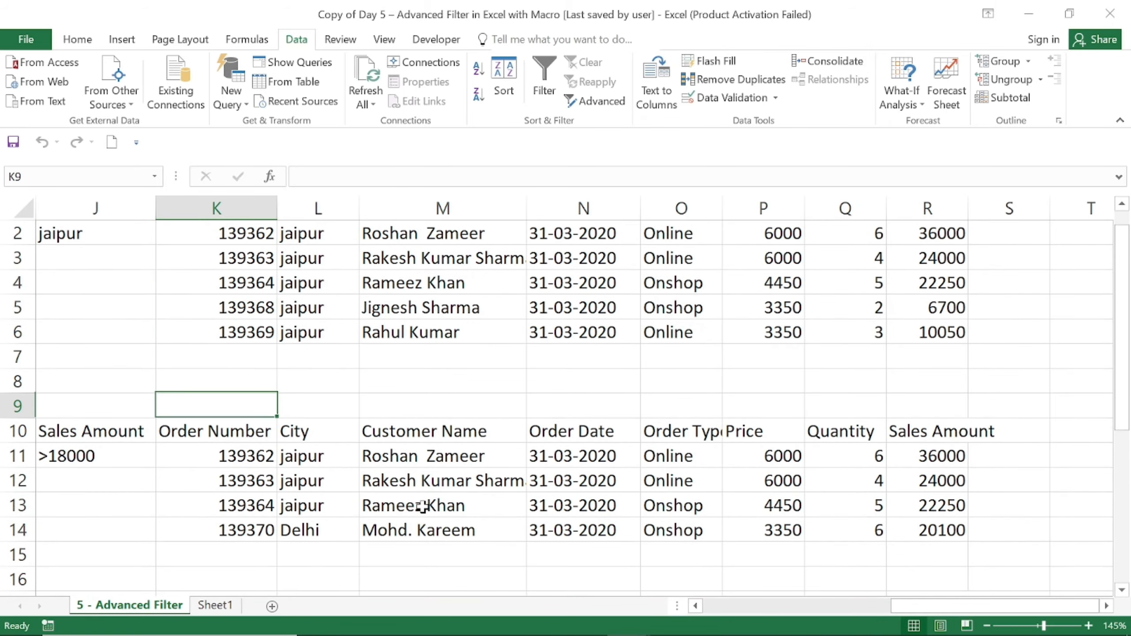
key(Down)
key(Left)
key(ctrl+shift+Right)
key(ctrl+shift+Down)
key(ctrl+shift+Down)
key(ctrl+shift+Down)
key(ctrl+shift+Down)
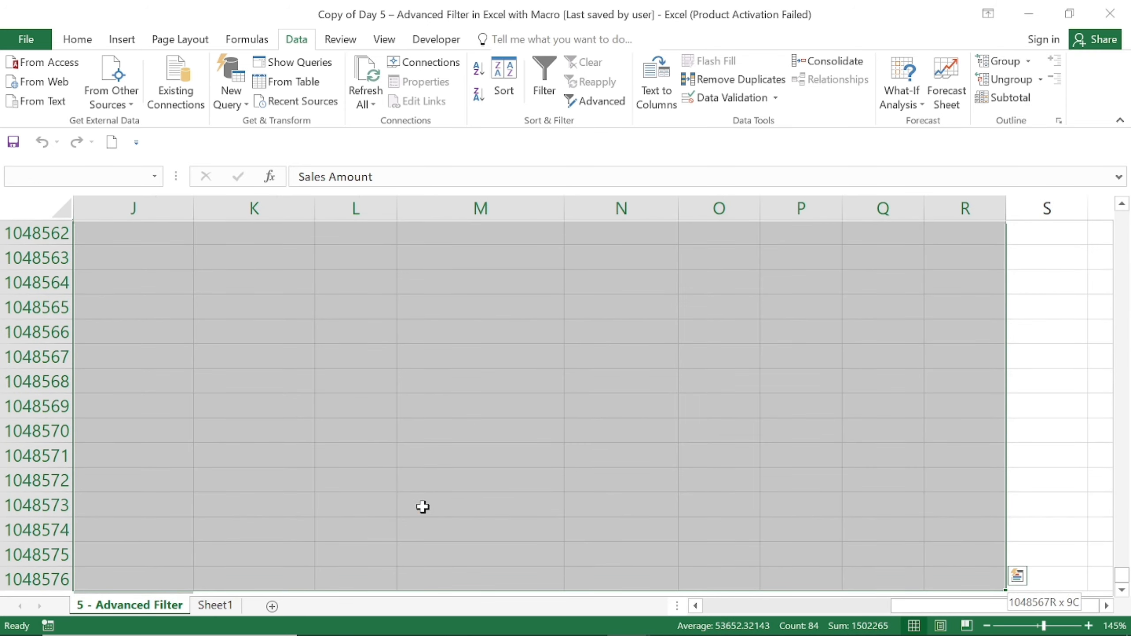
key(Up)
key(ctrl+Up)
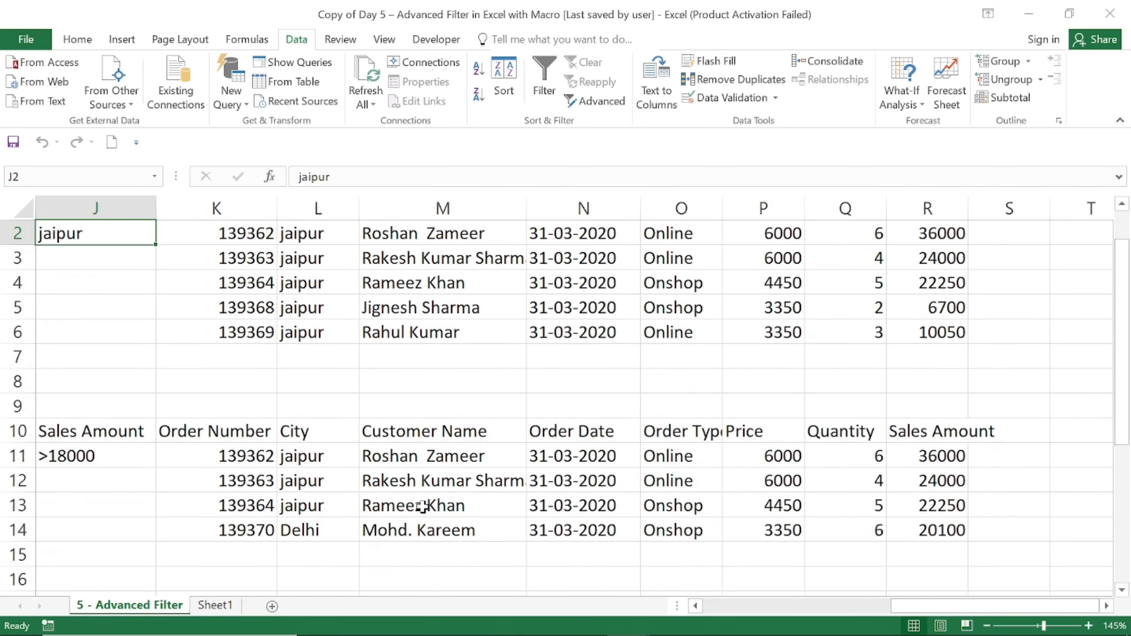
Step: Clear the contents of J10:R17, covering the >18000 Sales Amount extract and the headings in row 17
key(Down)
key(Down)
key(Down)
key(Down)
key(Down)
key(Down)
key(Down)
key(Down)
key(Down)
key(Down)
key(Down)
key(Down)
key(Down)
key(Down)
key(Down)
key(Up)
key(Up)
key(Up)
key(Up)
key(Up)
key(Up)
key(Up)
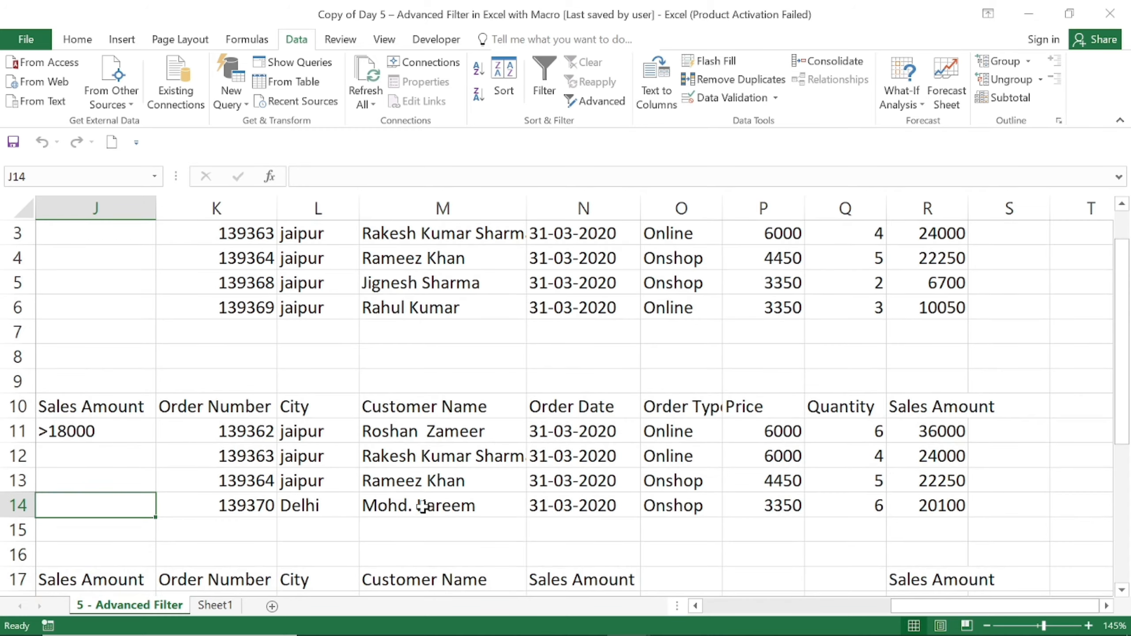
key(shift+Right)
key(shift+Right)
key(shift+Right)
key(shift+Right)
key(shift+Right)
key(shift+Right)
key(shift+Right)
key(shift+Right)
key(shift+Down)
key(shift+Down)
key(shift+Down)
key(shift+Down)
key(shift+Down)
key(shift+Down)
key(shift+Down)
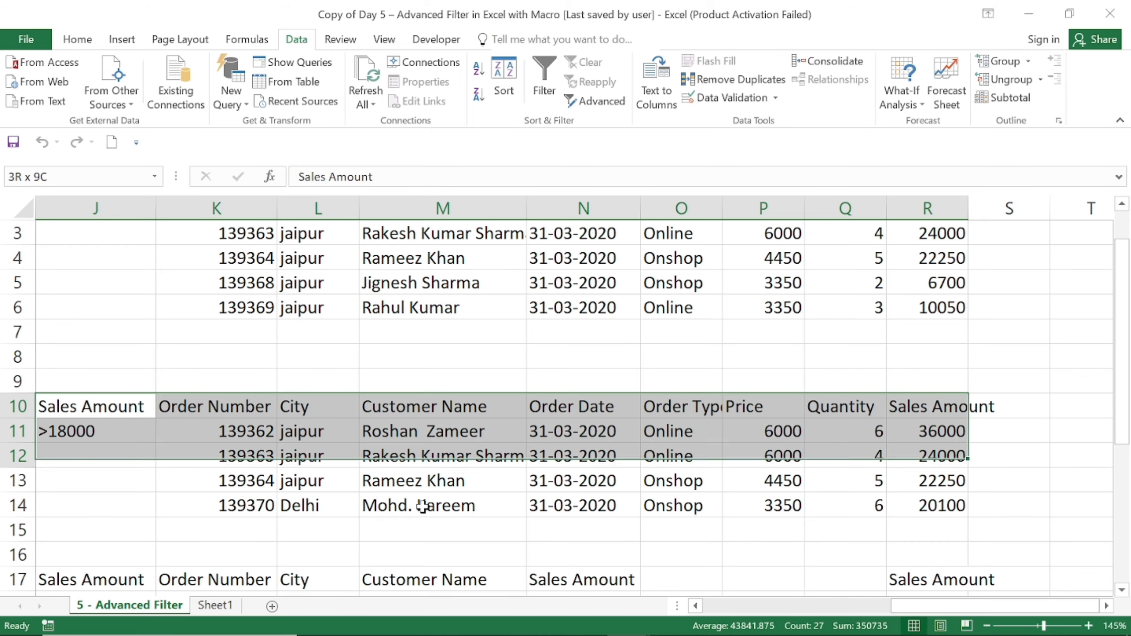
key(Delete)
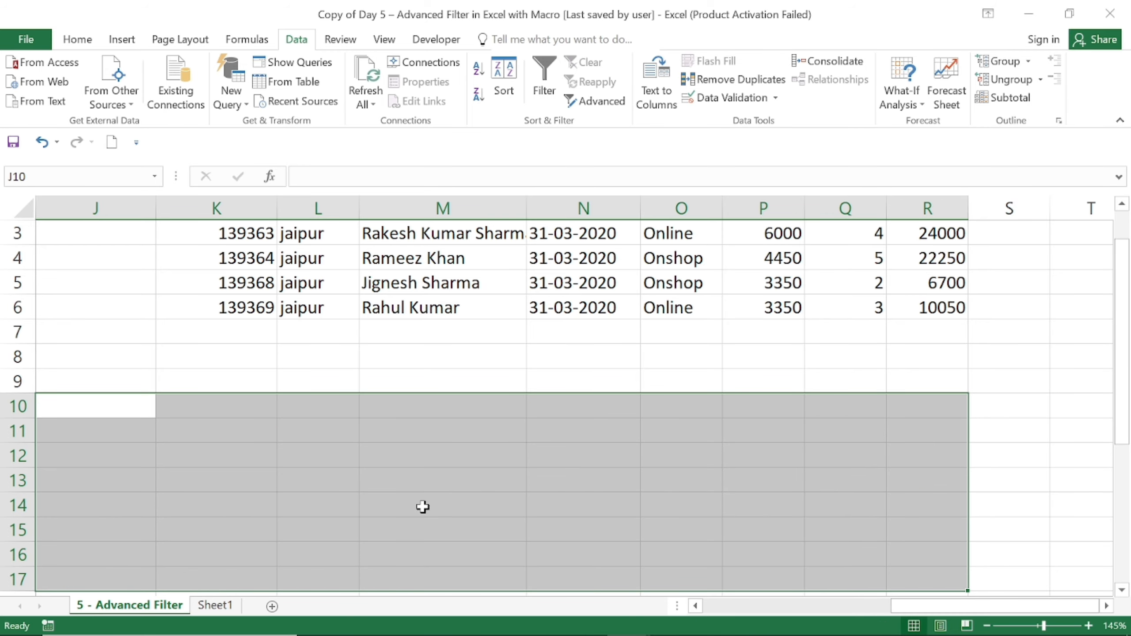
Step: Clear the contents of J18:N25, covering the rows of the four-column extract and part of the combined-criteria extract
key(Down)
key(Down)
key(Down)
key(Down)
key(Down)
key(Down)
key(Down)
key(Down)
key(Down)
key(Down)
key(Down)
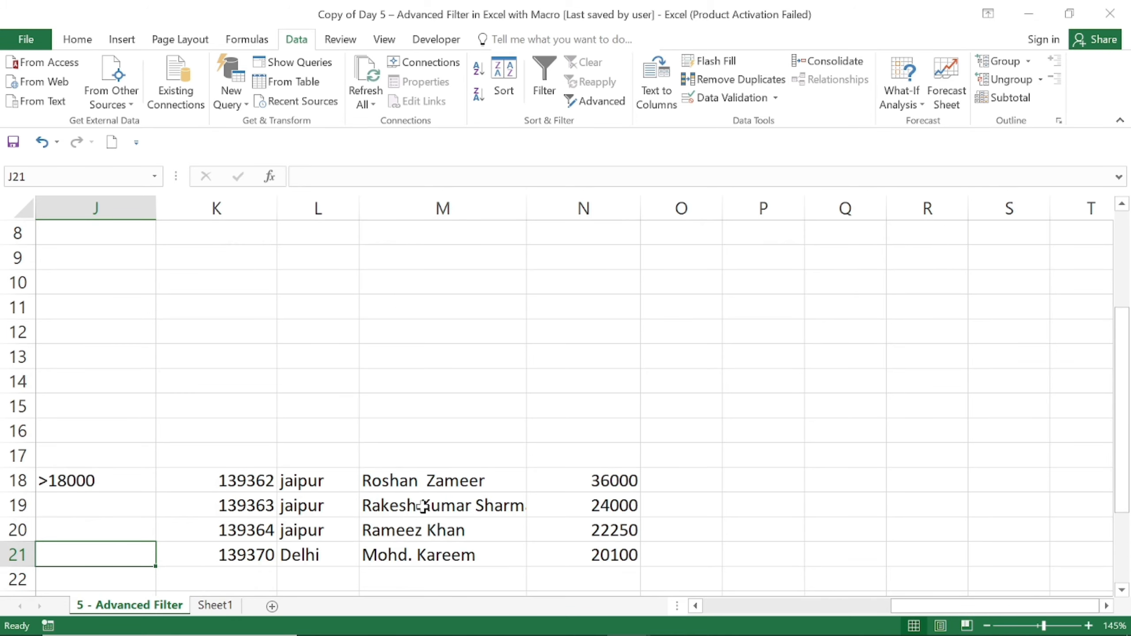
key(Up)
key(Up)
key(ctrl+shift+Right)
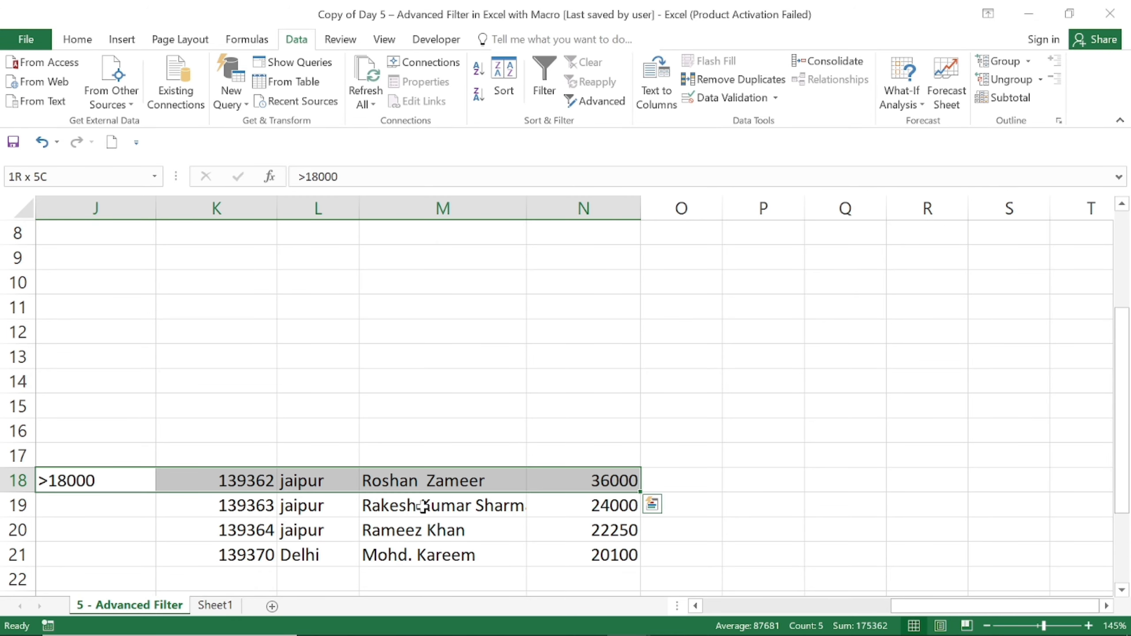
key(shift+Down)
key(shift+Down)
key(shift+Down)
key(shift+Down)
key(shift+Down)
key(shift+Down)
key(shift+Down)
key(Delete)
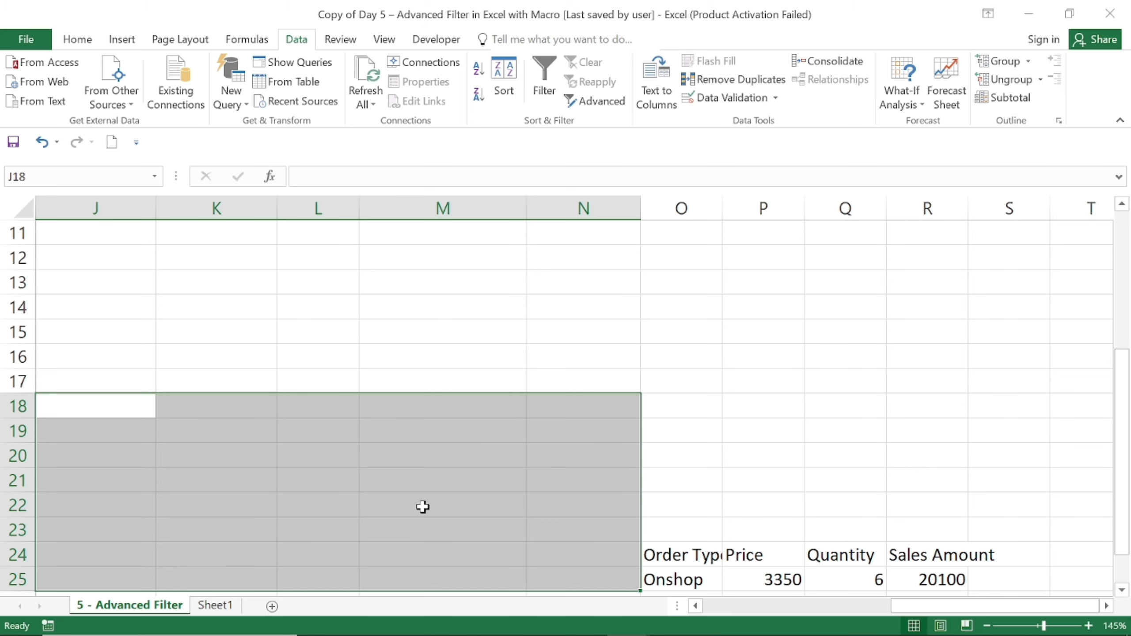
Step: Clear the remaining Order Type to Sales Amount cells of the combined-criteria extract in O24:R25
key(Right)
key(Right)
key(Right)
key(Down)
key(Down)
key(Down)
key(Down)
key(Right)
key(Right)
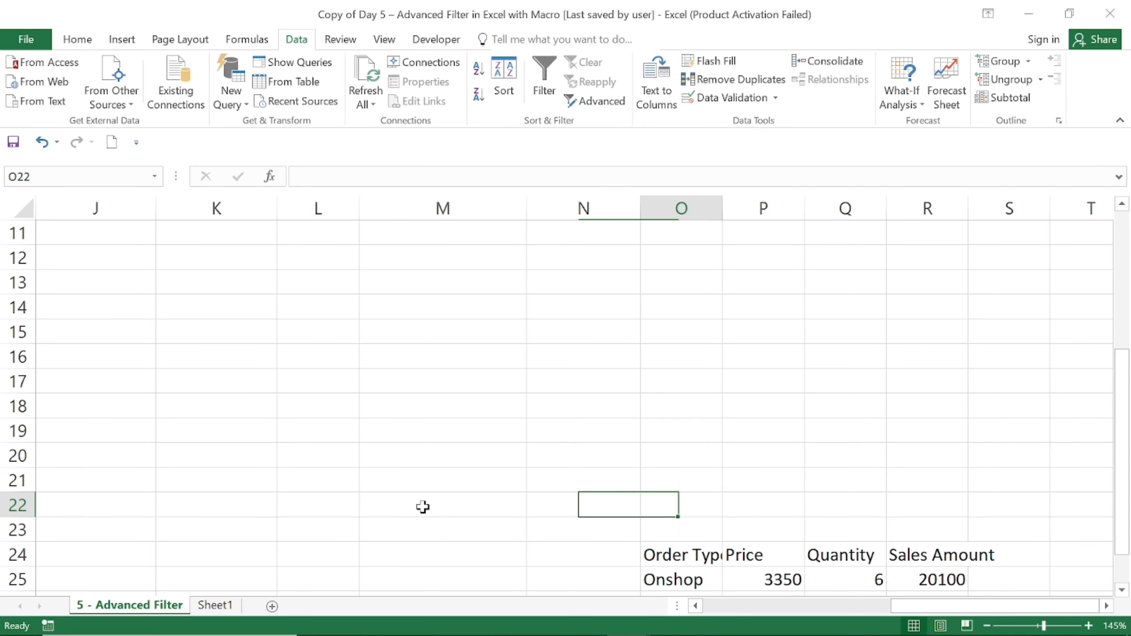
key(Right)
key(Down)
key(Down)
key(Down)
key(Left)
key(Up)
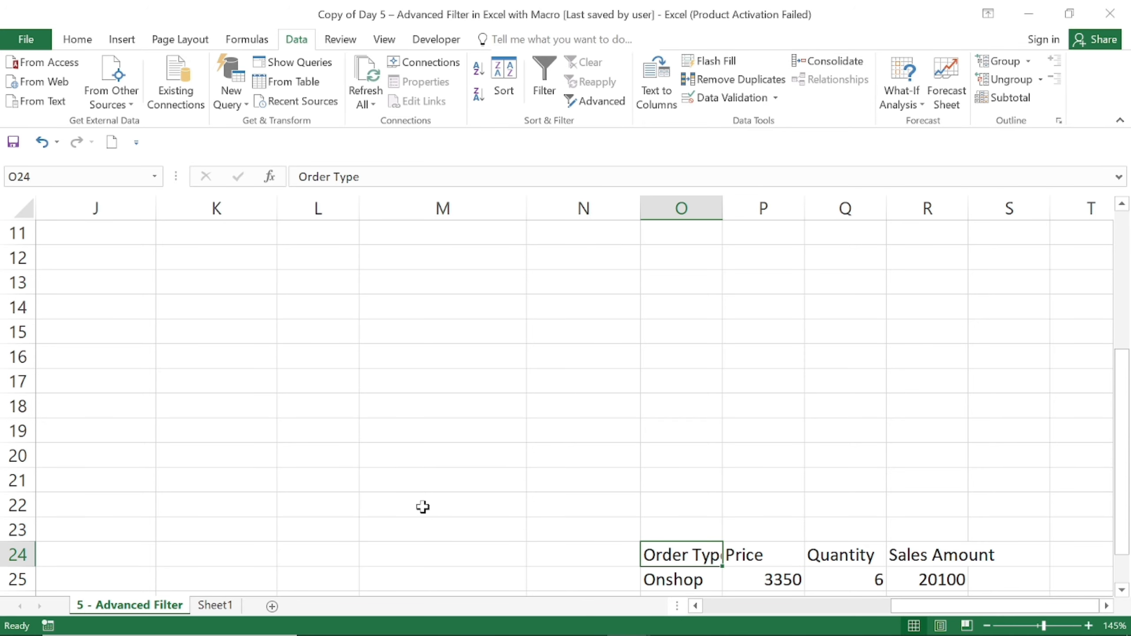
key(ctrl+shift+Right)
key(shift+Down)
key(Delete)
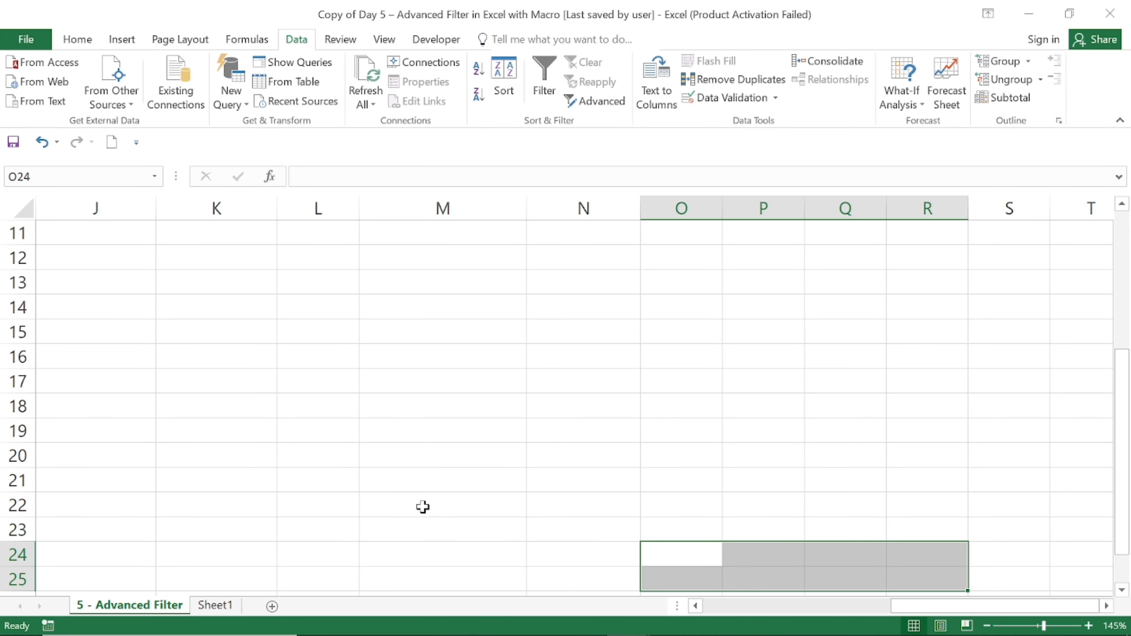
Step: Look over the order table's headings and the remaining City criteria and extract block in row 1
key(Up)
key(Up)
key(Up)
key(Up)
key(Up)
key(Up)
key(Up)
key(Up)
key(Up)
key(Up)
key(Up)
key(Up)
key(Up)
key(Up)
key(Up)
key(Up)
key(Up)
key(Up)
key(Up)
key(Up)
key(Up)
key(Up)
key(Up)
key(Left)
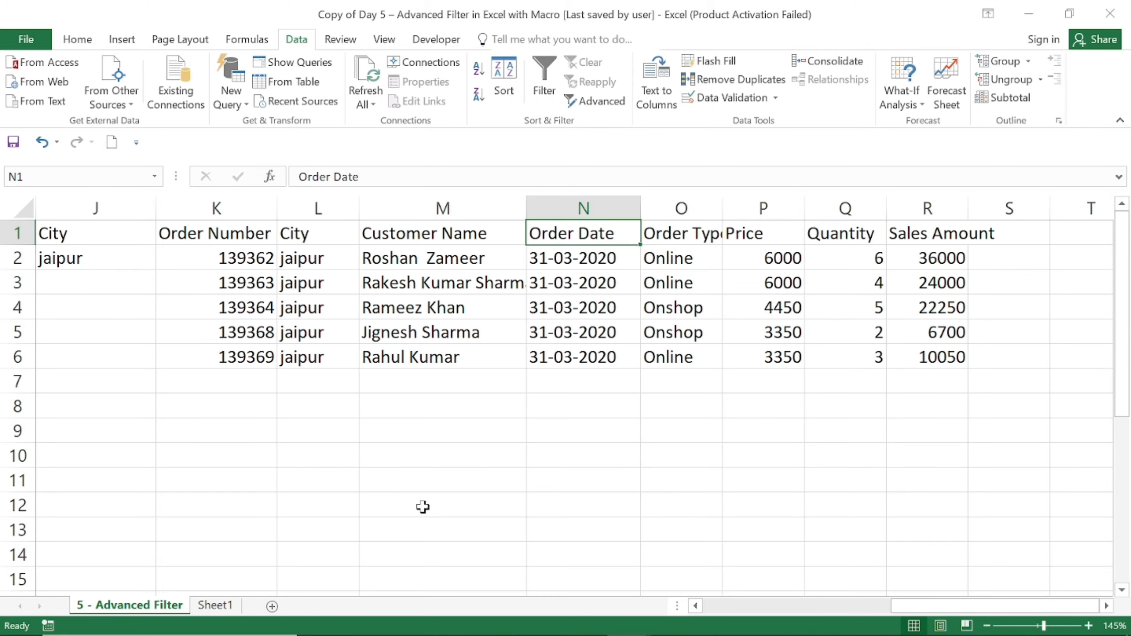
key(ctrl+Left)
key(ctrl+Left)
key(ctrl+Left)
key(Right)
key(Right)
key(Right)
key(Right)
key(Right)
key(Right)
key(Right)
key(Right)
key(Right)
key(Right)
key(Right)
key(Right)
key(Right)
key(Right)
key(Right)
key(Right)
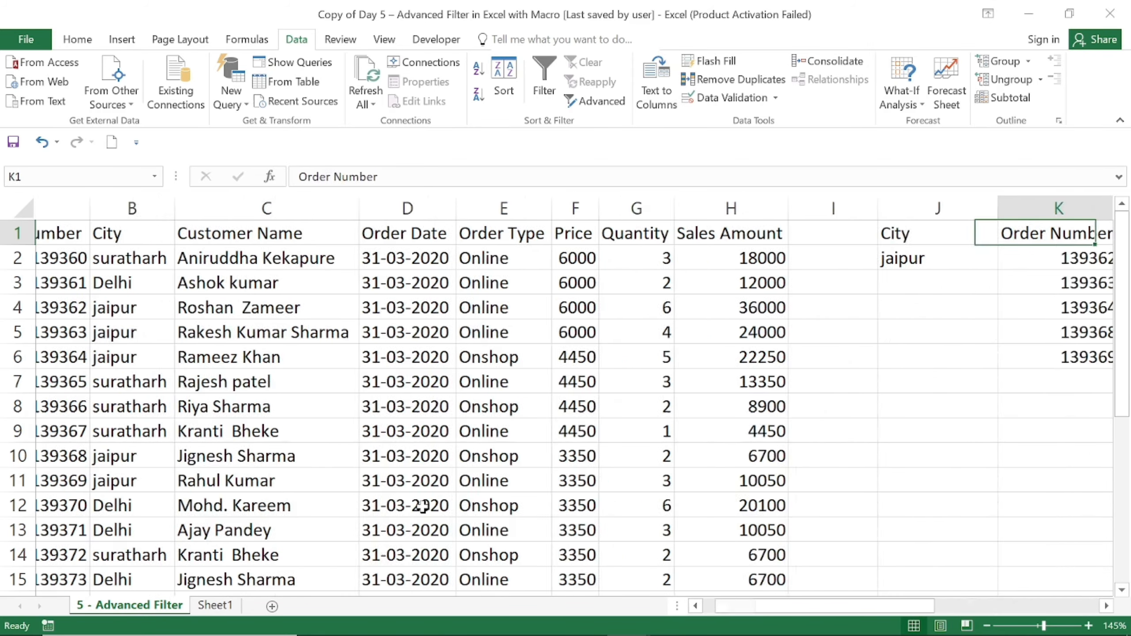
Step: Clear the contents of the City extract in K1:R6, beside the City criterion
key(Left)
key(ctrl+Left)
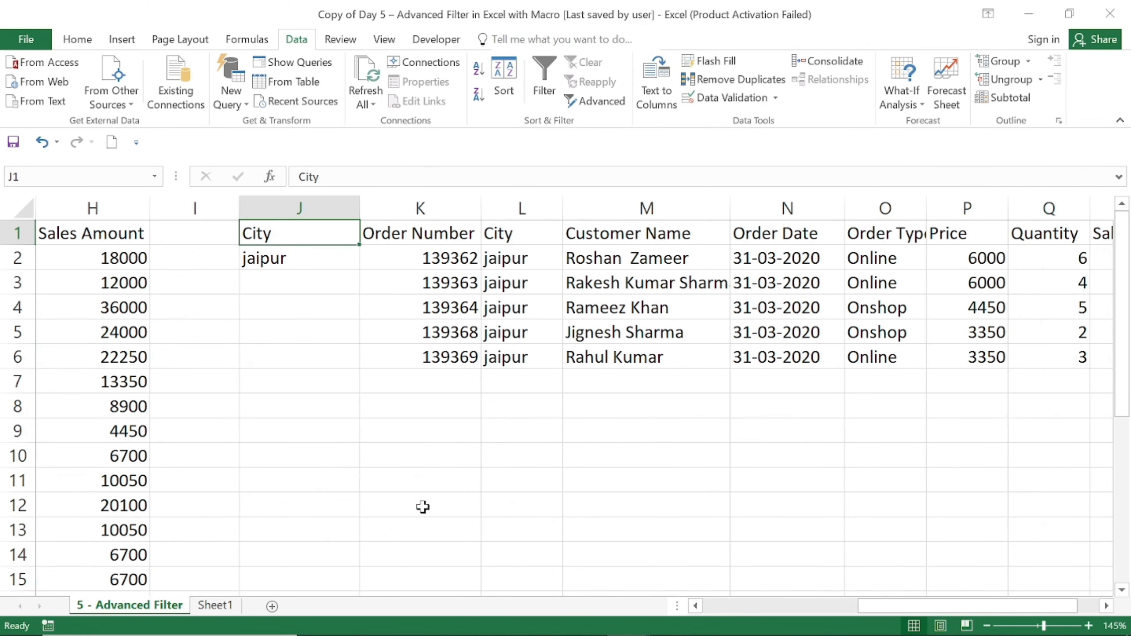
key(Right)
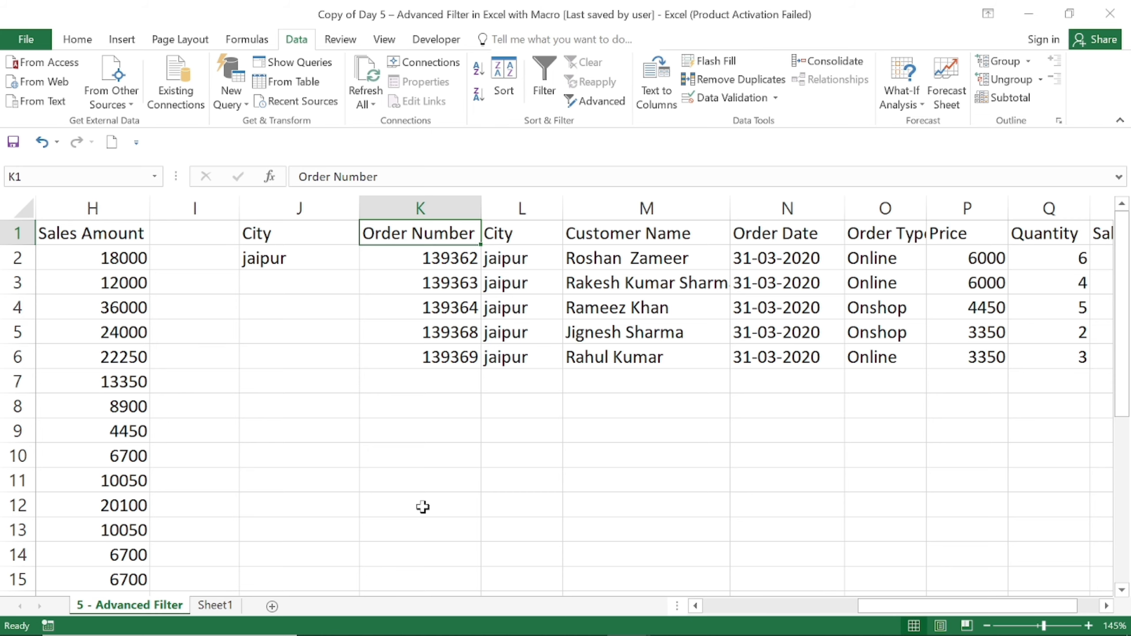
key(ctrl+shift+Right)
key(ctrl+shift+Down)
key(Delete)
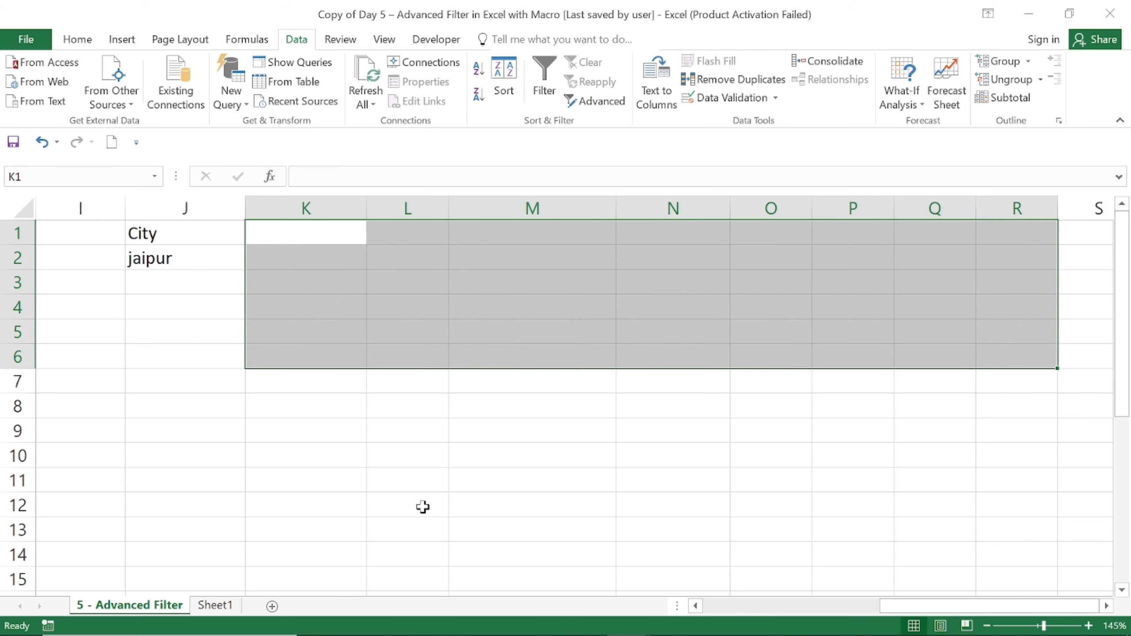
Step: Look over the order table's headings from Order Number to Sales Amount and the City criterion cell
key(Left)
key(Left)
key(Left)
key(Left)
key(Left)
key(Left)
key(Left)
key(Left)
key(Left)
key(Left)
key(Right)
key(Right)
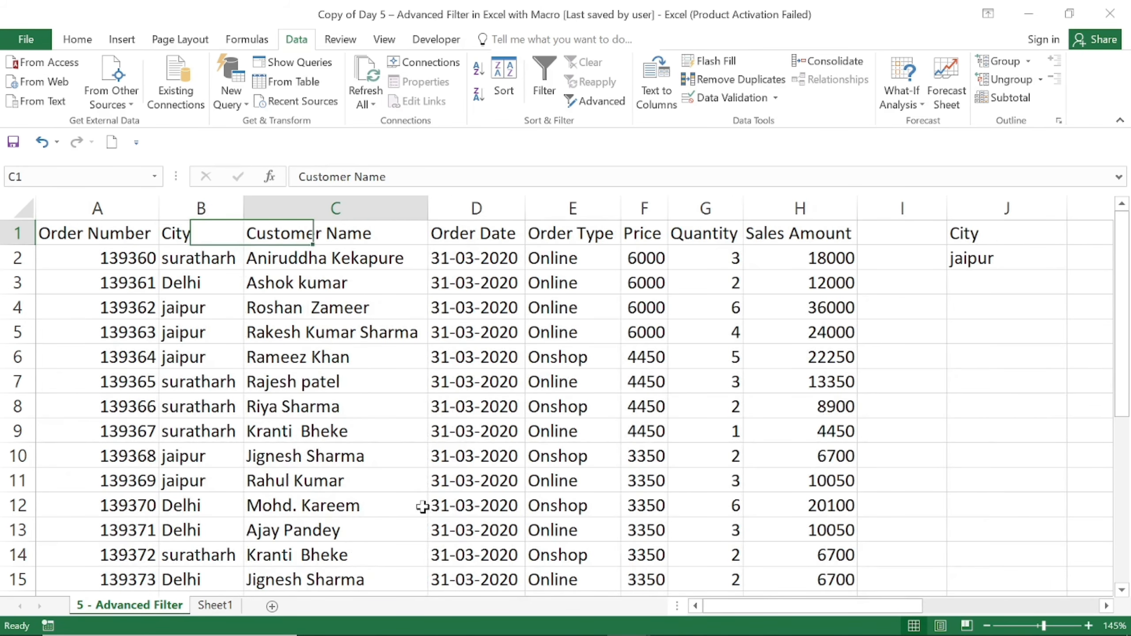
key(Right)
key(Right)
key(Right)
key(Right)
key(Right)
key(Right)
key(Right)
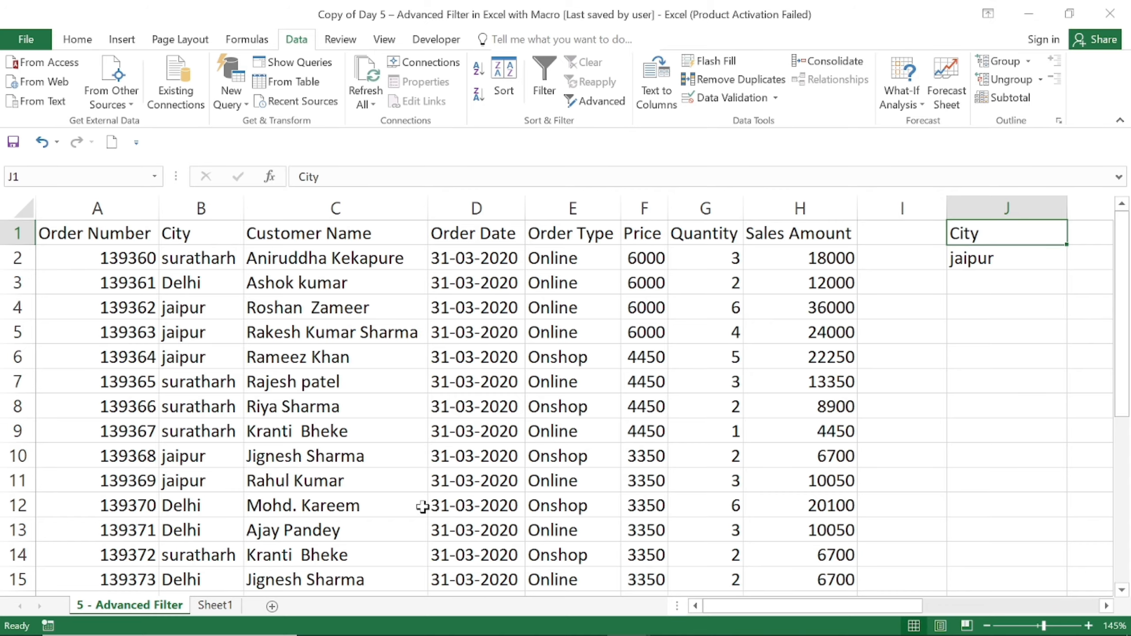
Step: Add list data validation to criterion cell J2, using the city names in =$B$2:$B$4 as the source
key(Down)
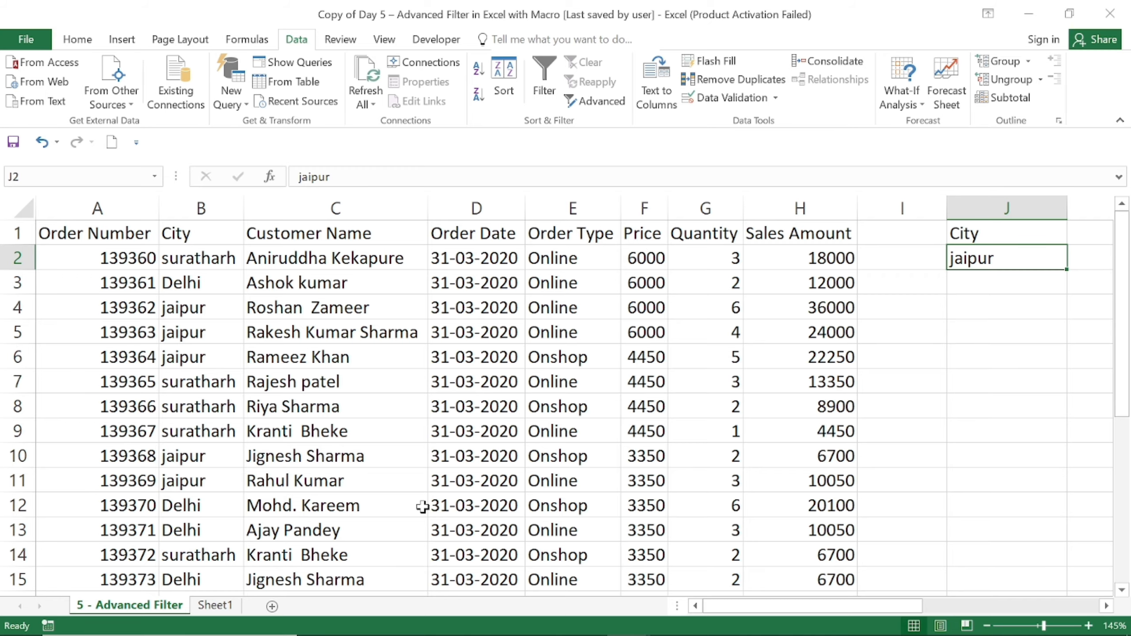
key(Down)
key(Up)
key(Down)
key(Up)
key(Up)
key(Down)
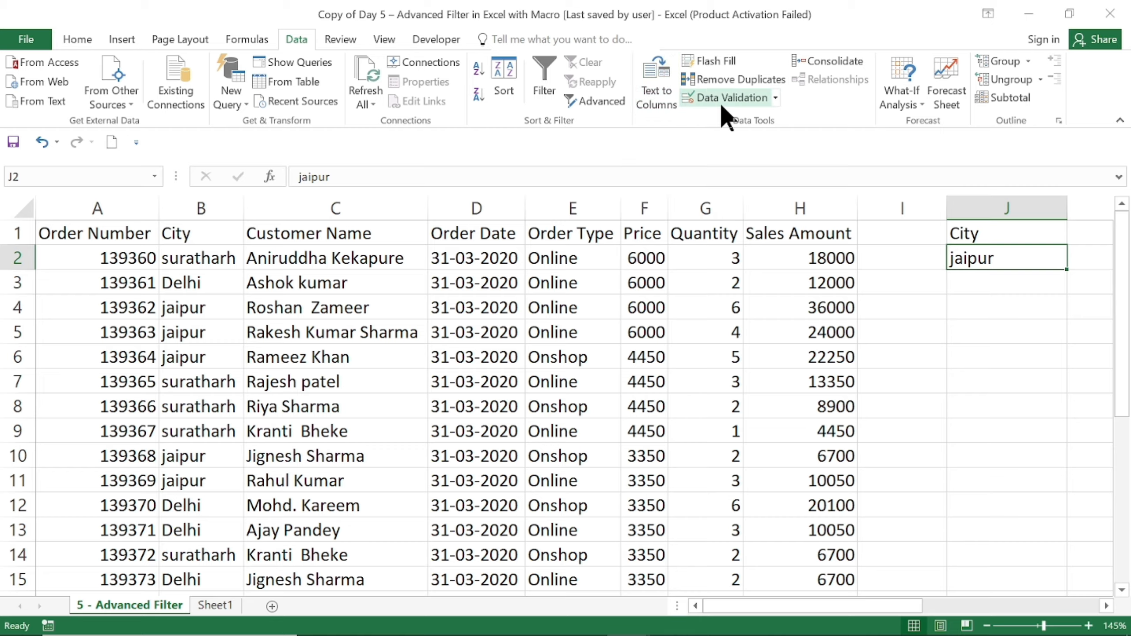
click(776, 104)
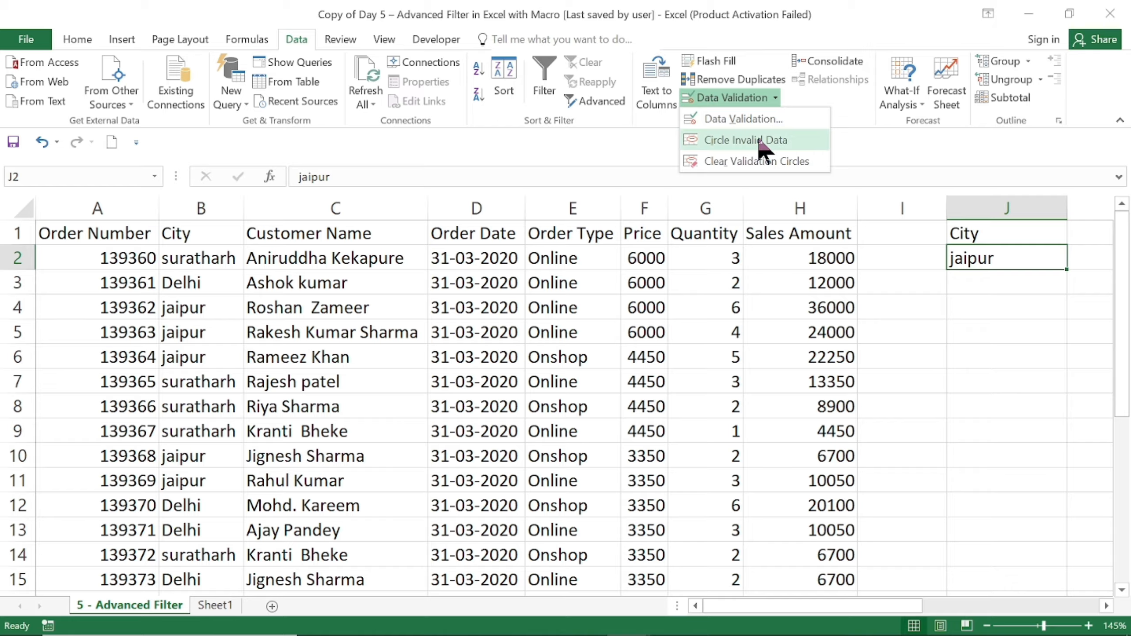
click(768, 125)
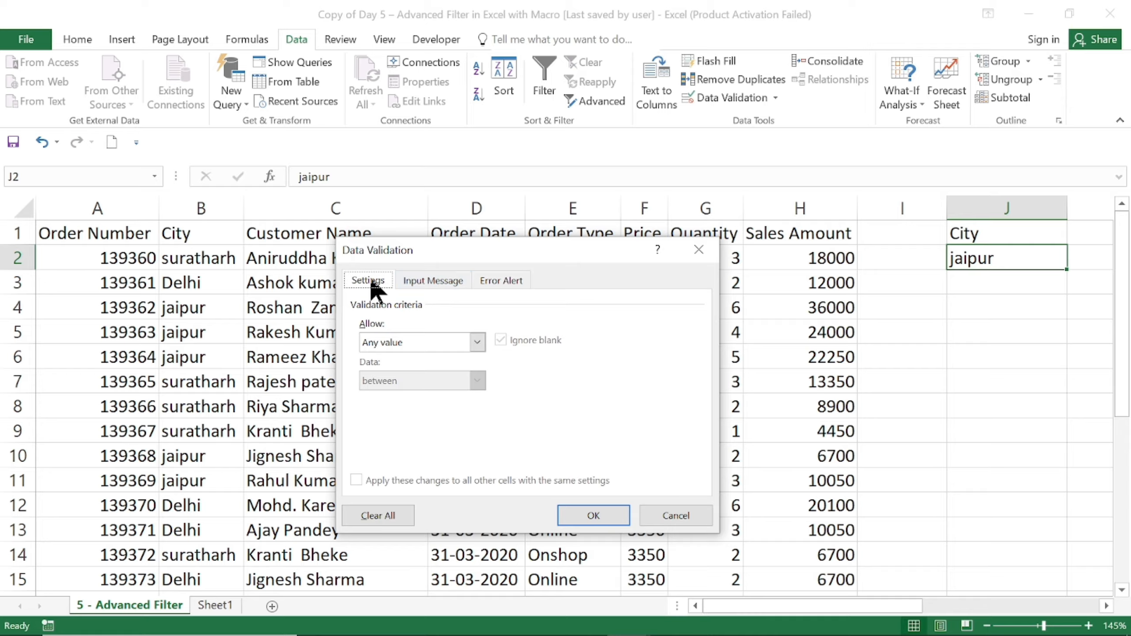
click(478, 347)
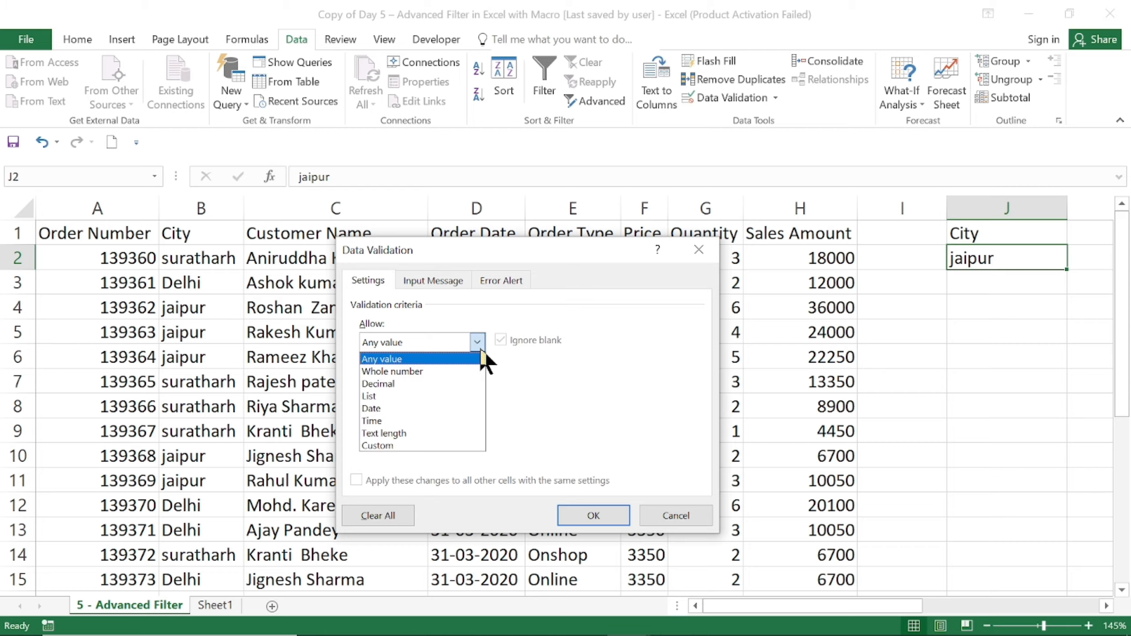
click(430, 393)
click(447, 421)
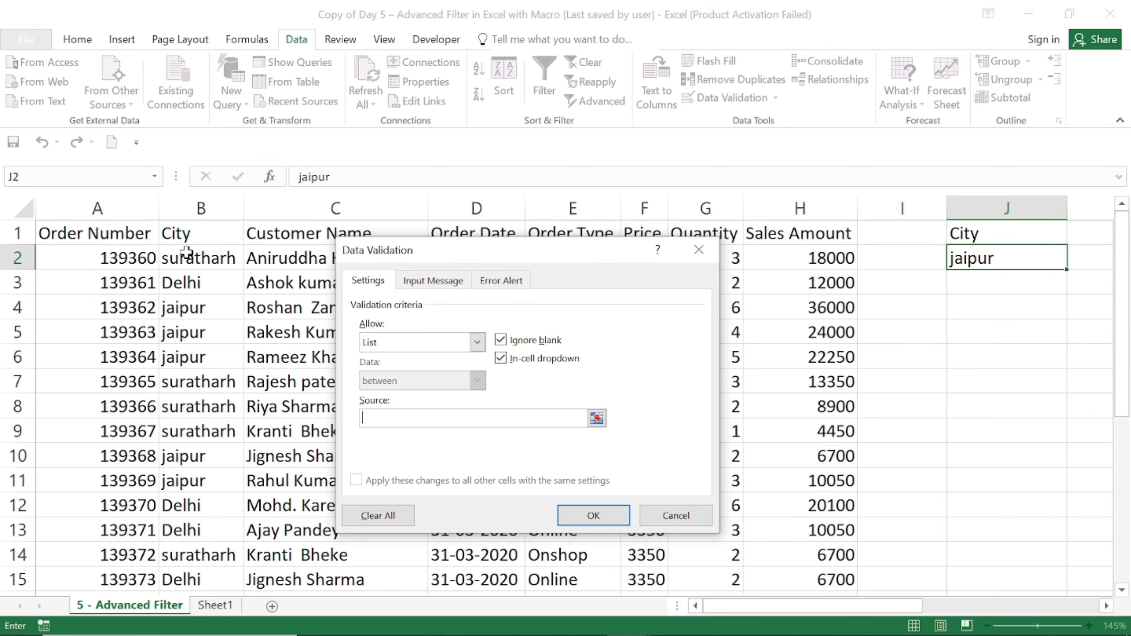
drag(187, 257, 190, 312)
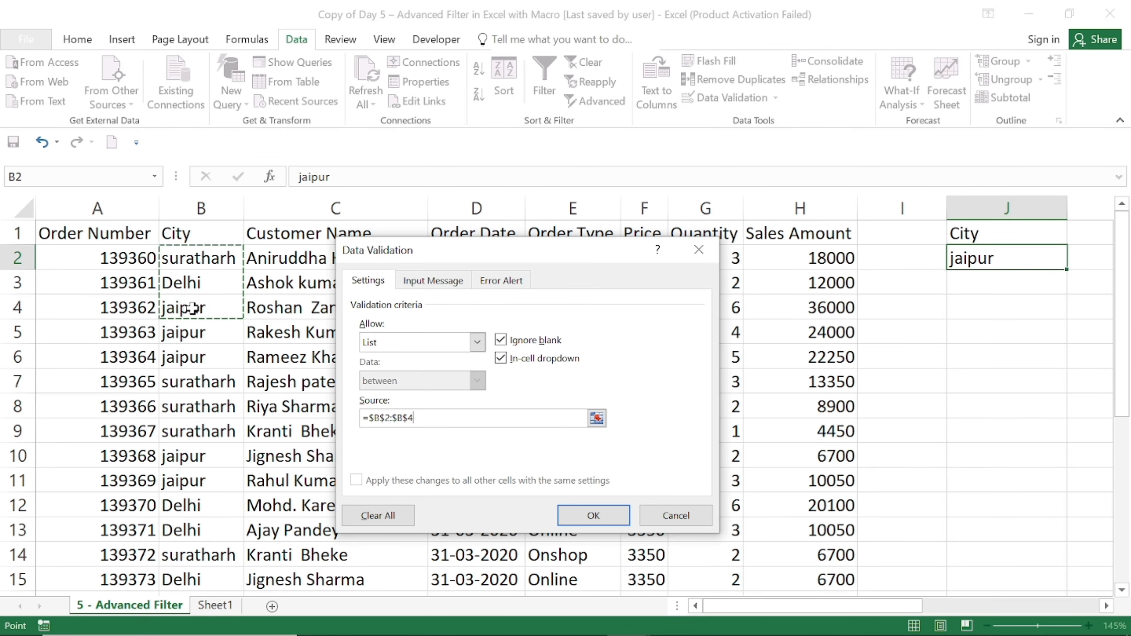
click(608, 520)
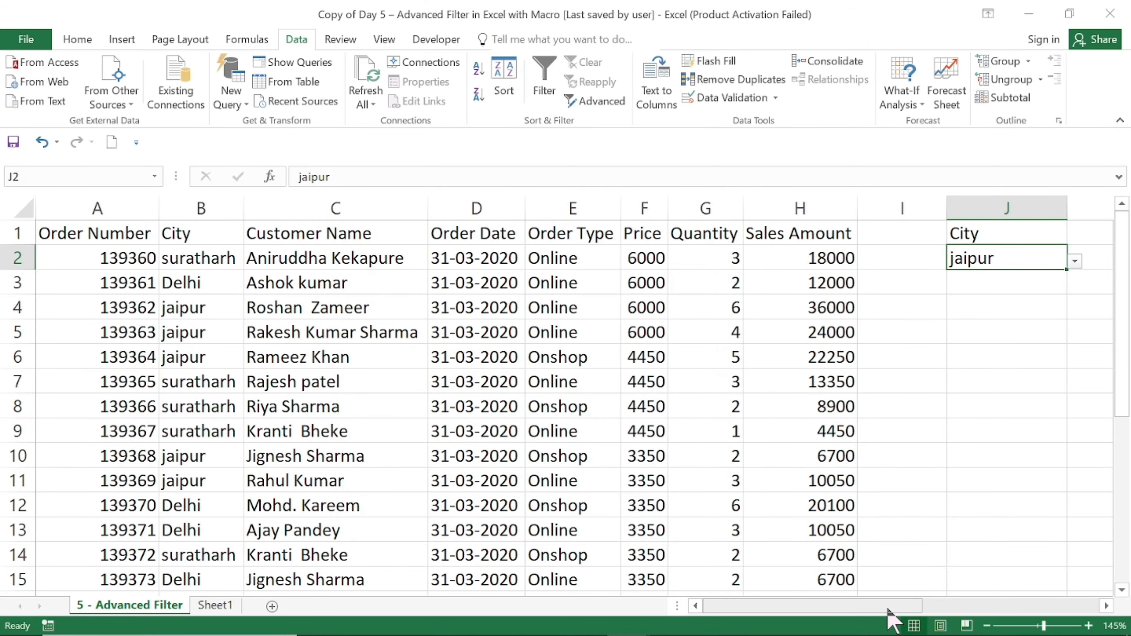
Step: Set the City criterion in J2 to Delhi from its dropdown list
drag(889, 606, 915, 606)
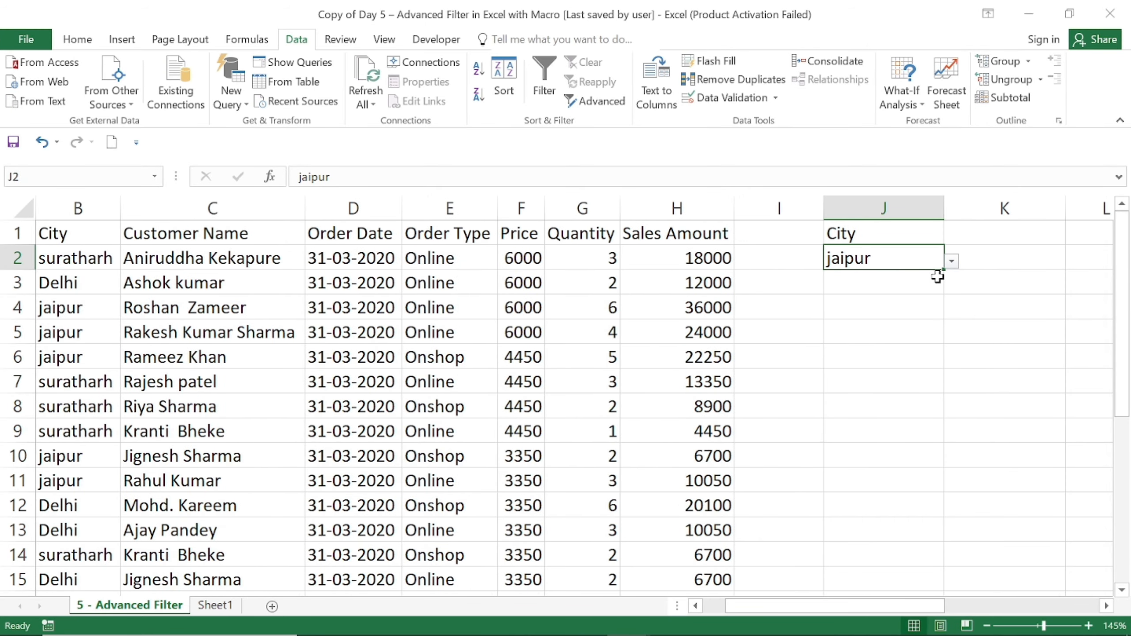
click(954, 272)
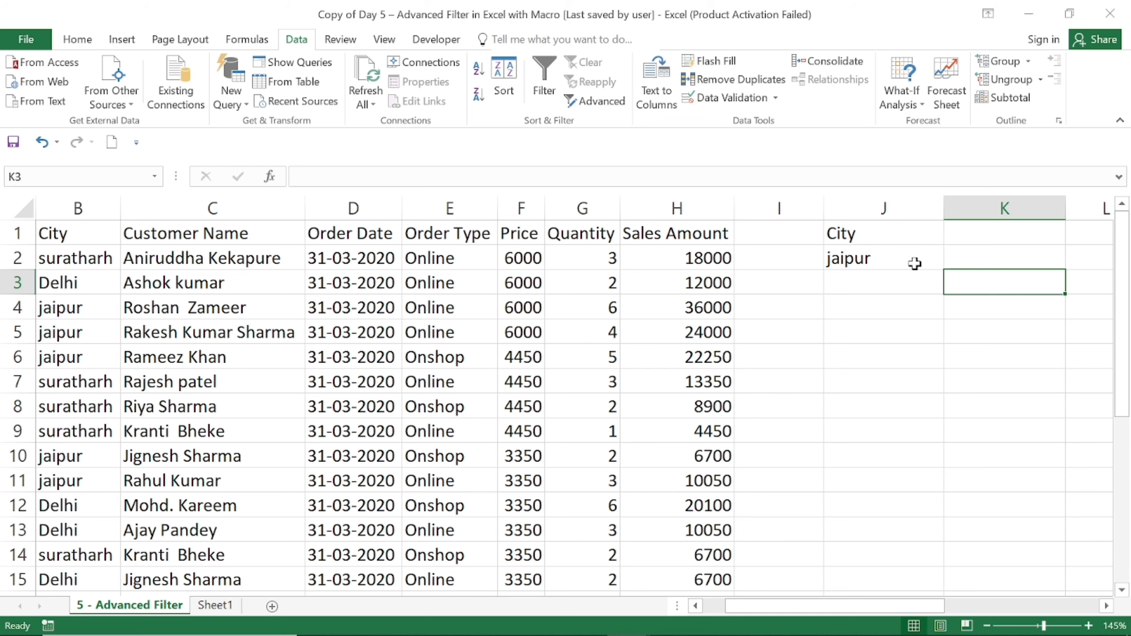
click(931, 261)
click(952, 262)
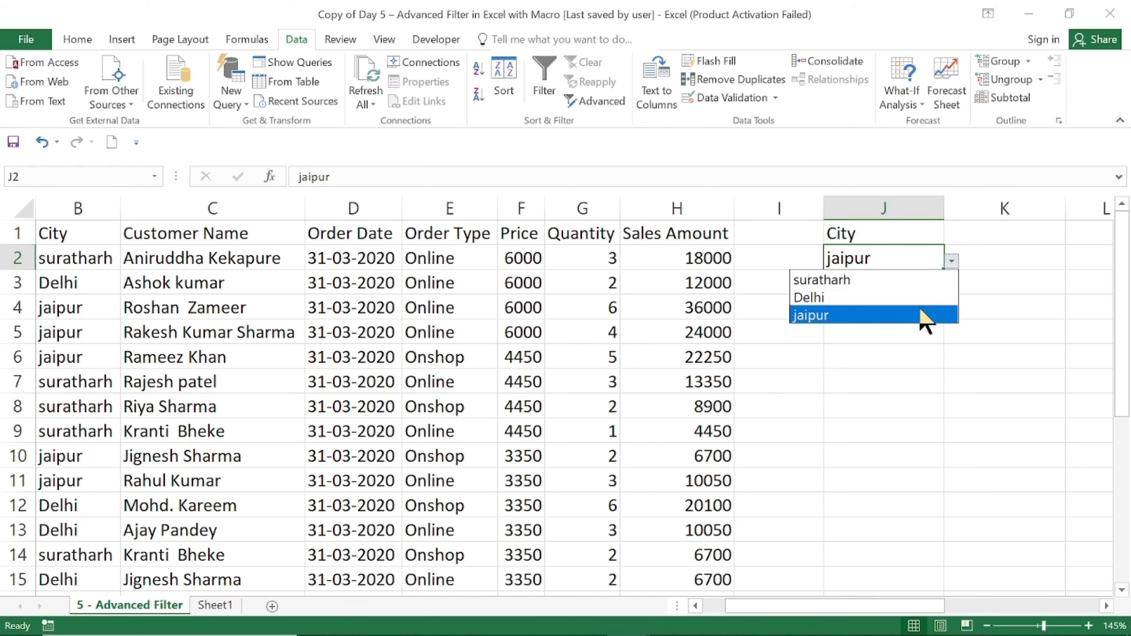
click(929, 298)
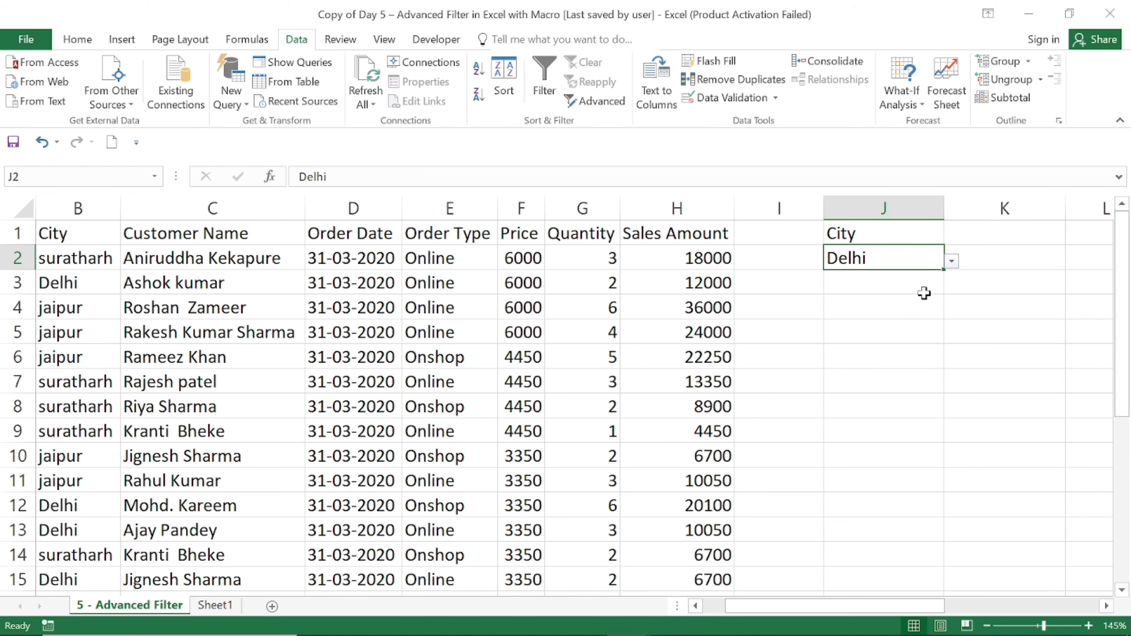
key(Right)
key(Right)
key(Right)
key(Left)
key(Left)
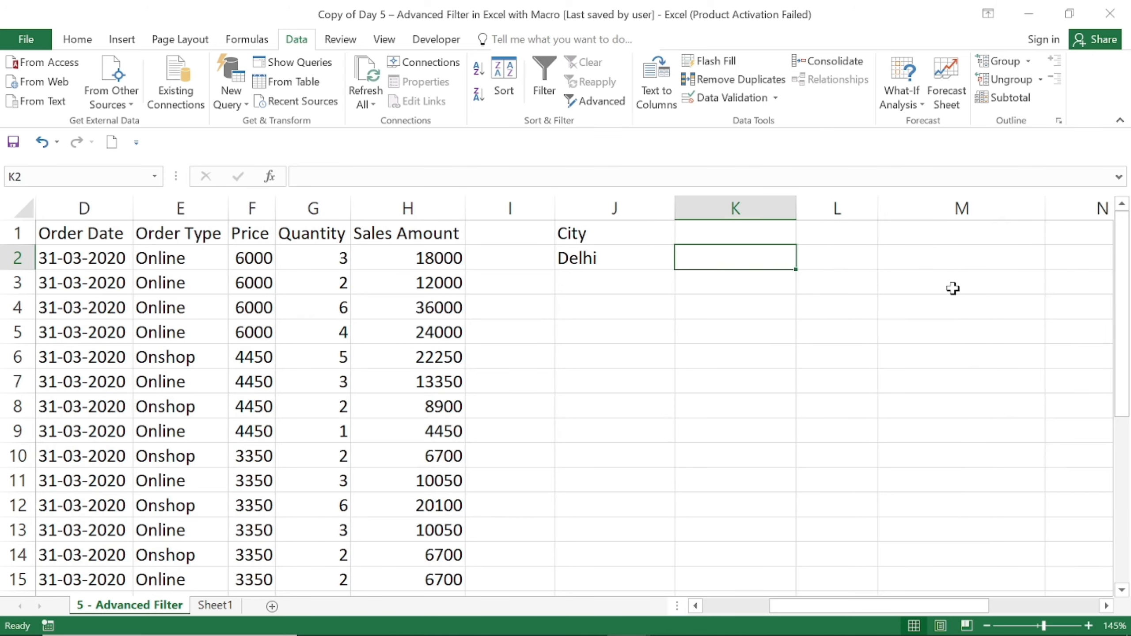
key(Left)
key(Up)
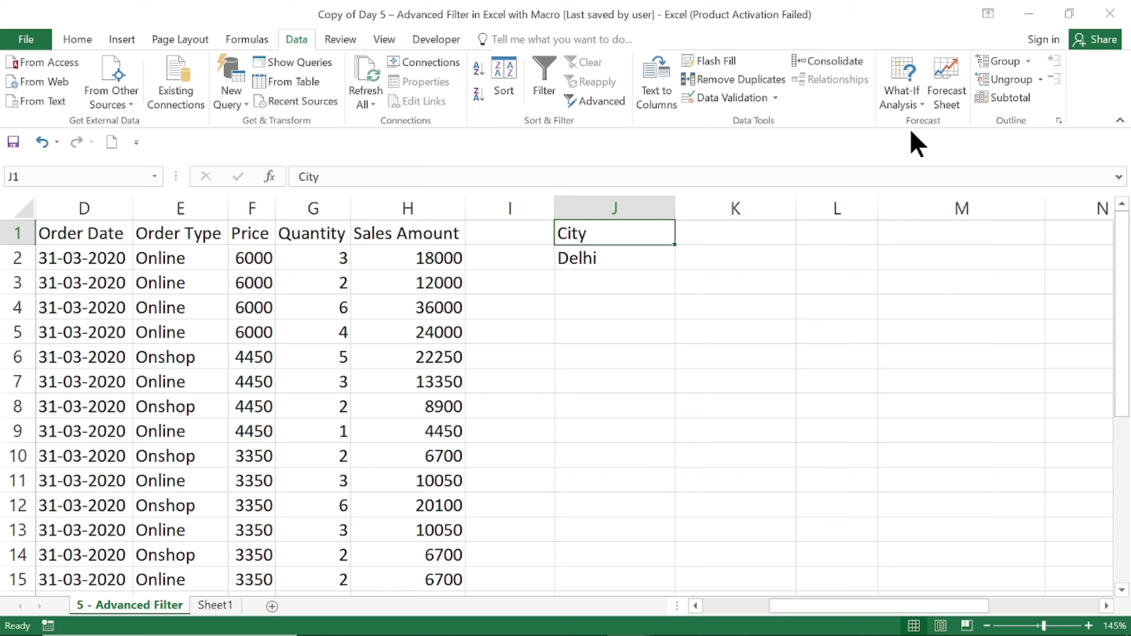
Step: Hide the Developer tab through the ribbon customization options, keeping the View tab enabled
click(436, 41)
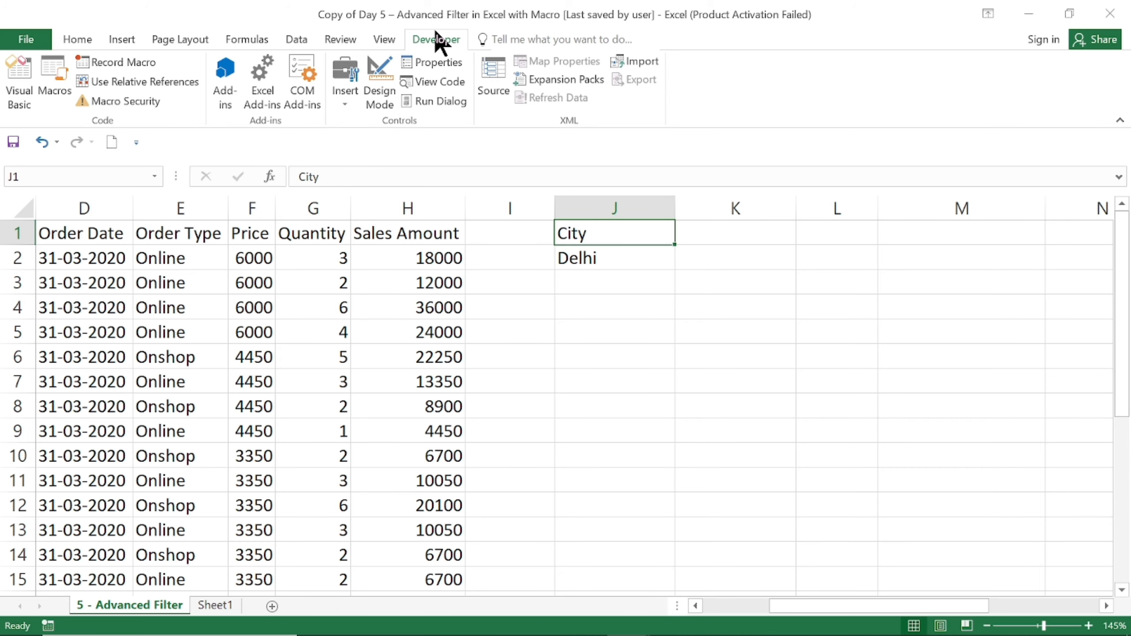
right_click(436, 33)
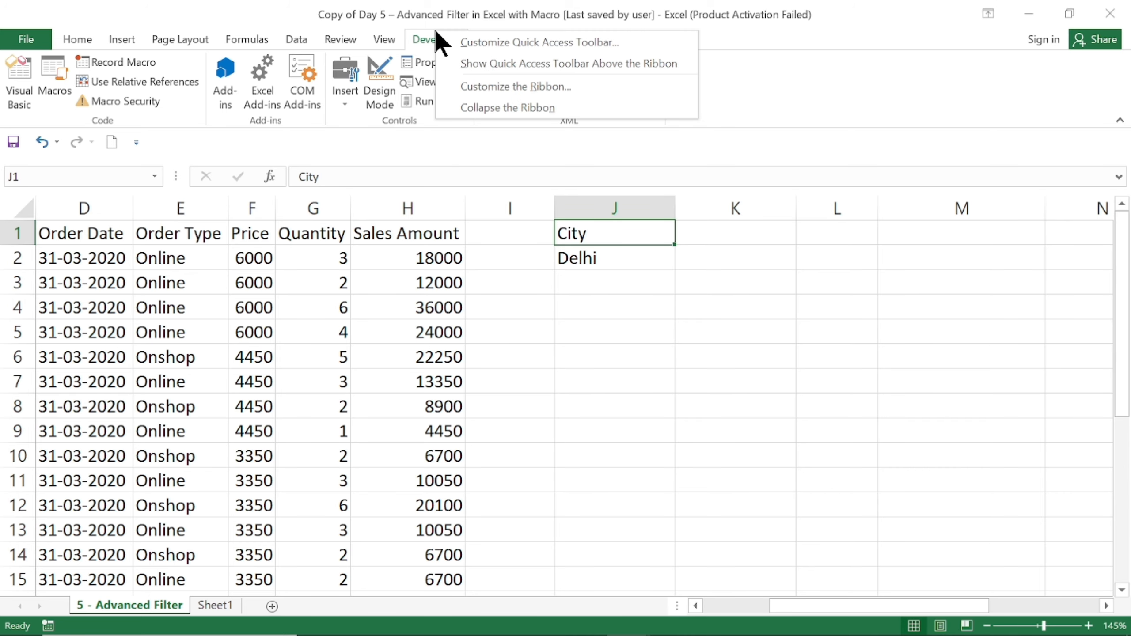
click(500, 90)
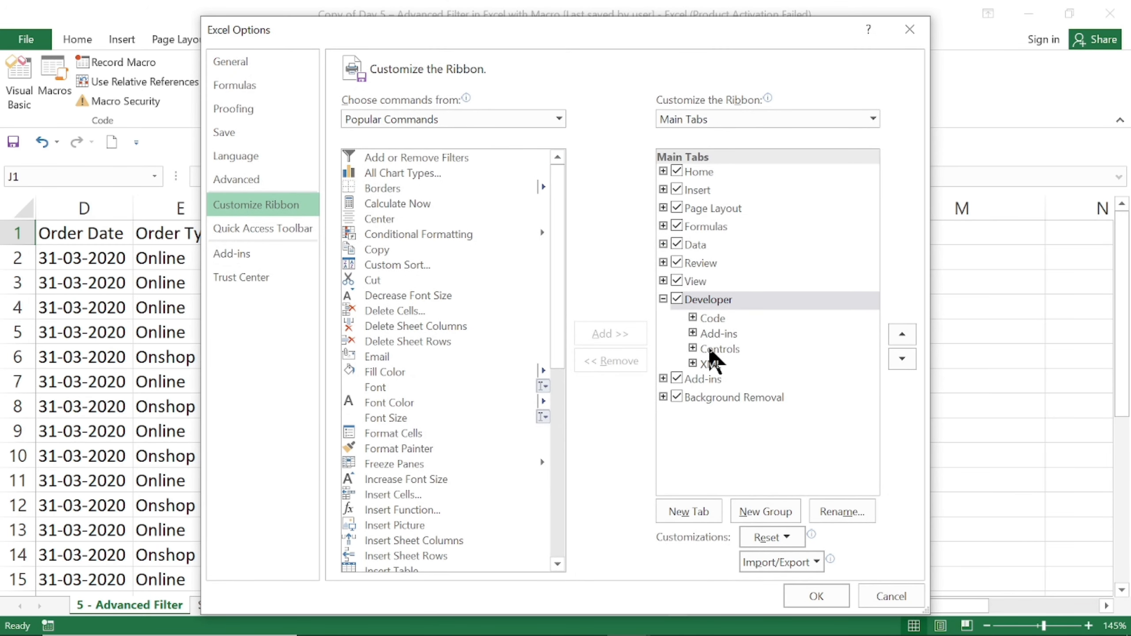
click(720, 302)
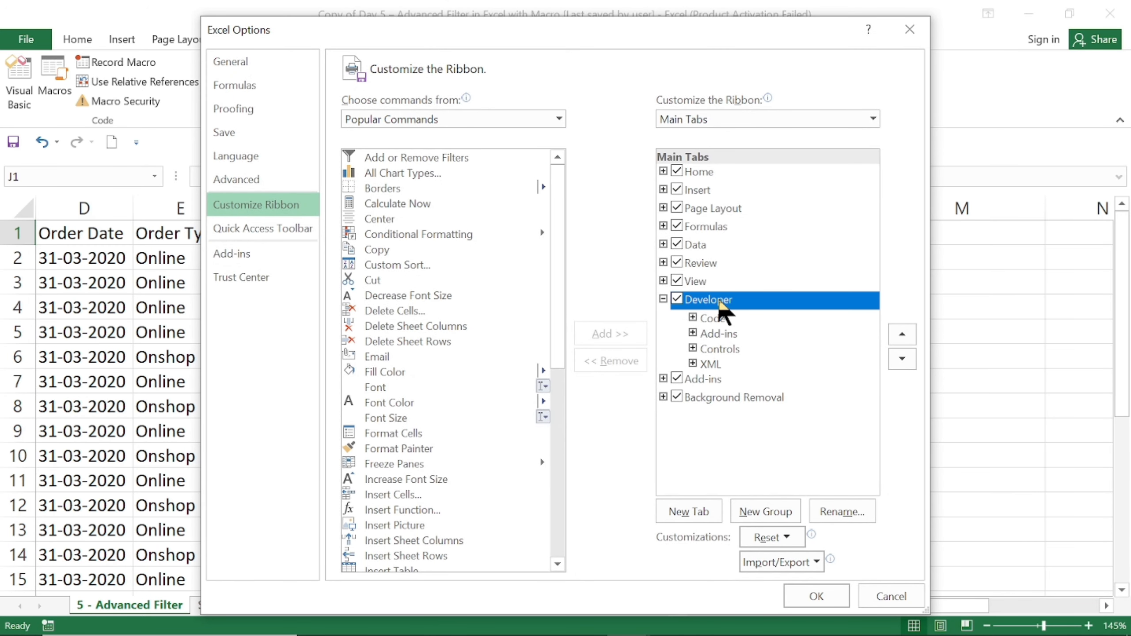
click(677, 282)
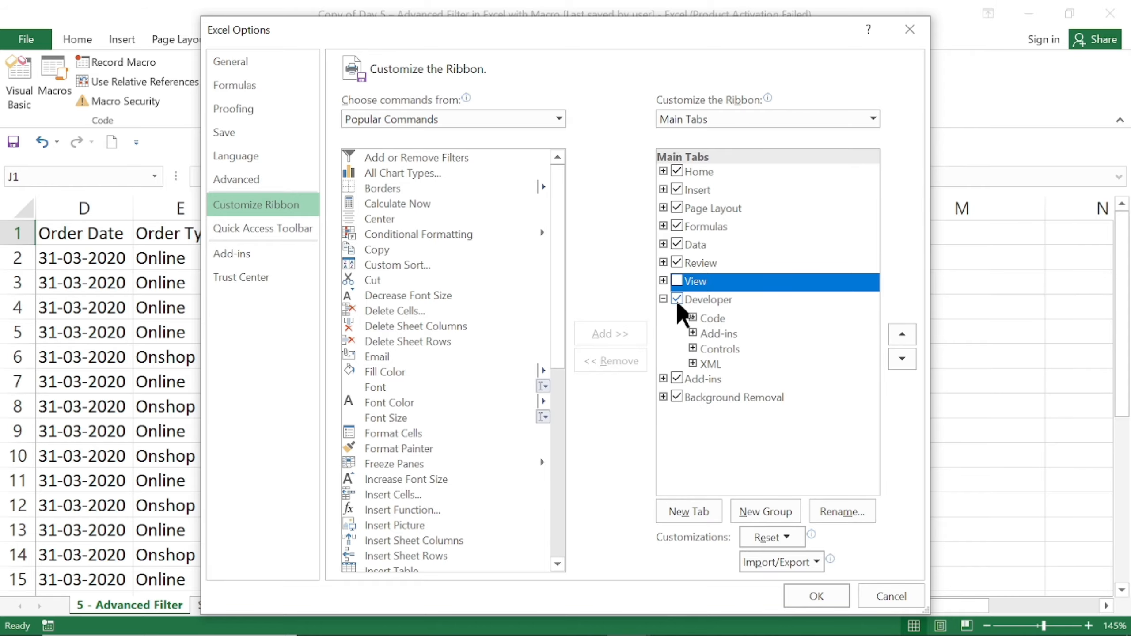
click(676, 299)
click(676, 281)
click(815, 597)
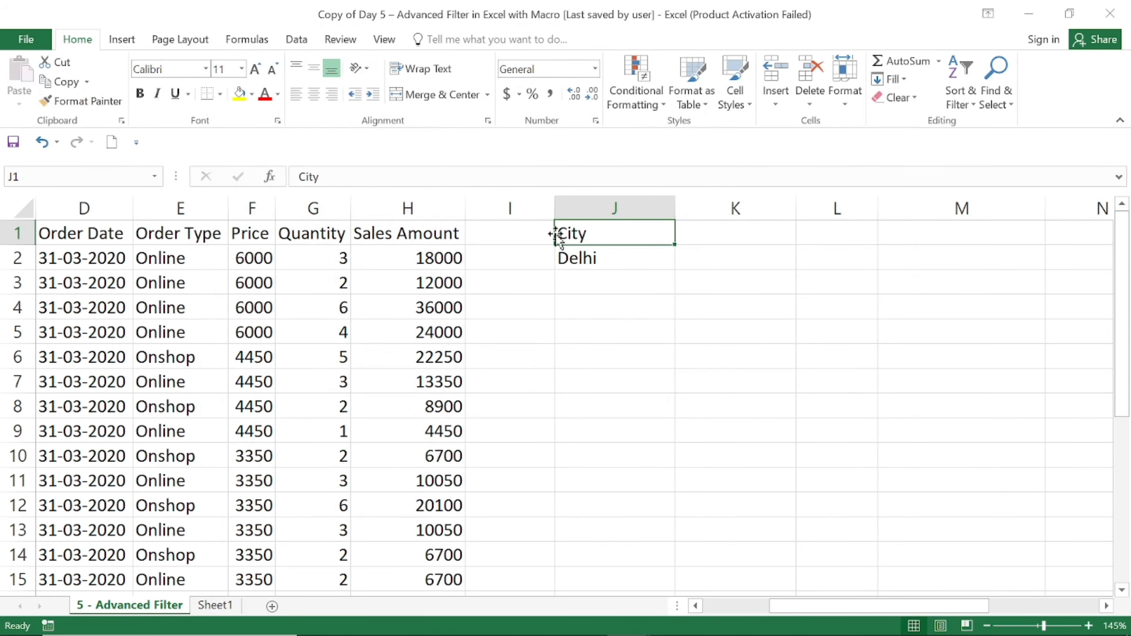
Step: Enable the Developer tab in the ribbon customization options and display its commands
click(386, 40)
right_click(391, 45)
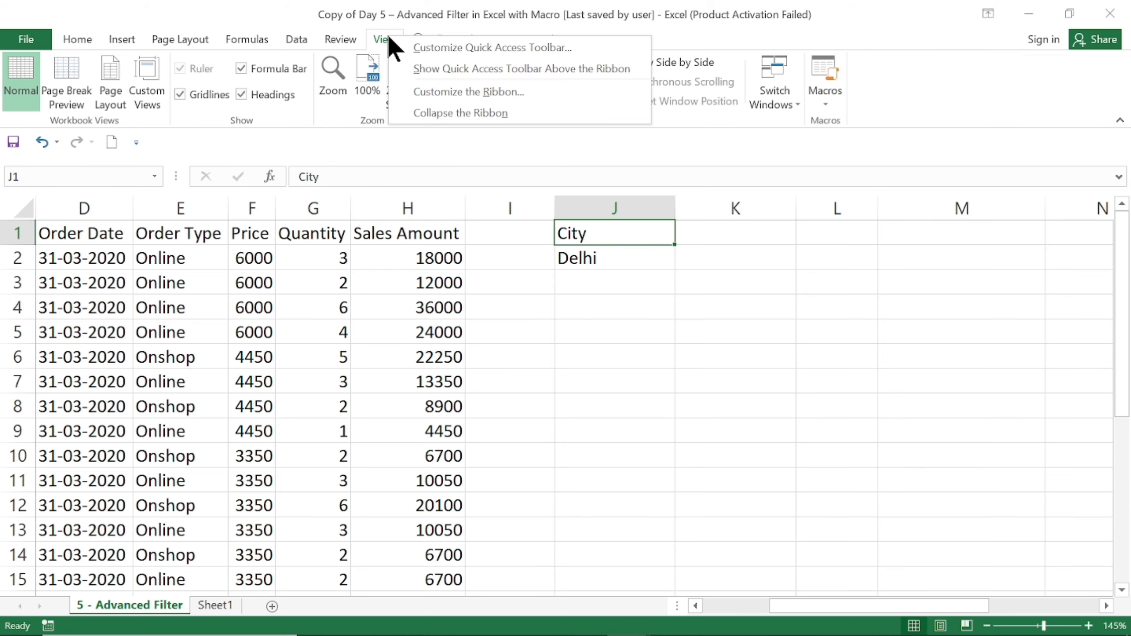
click(466, 92)
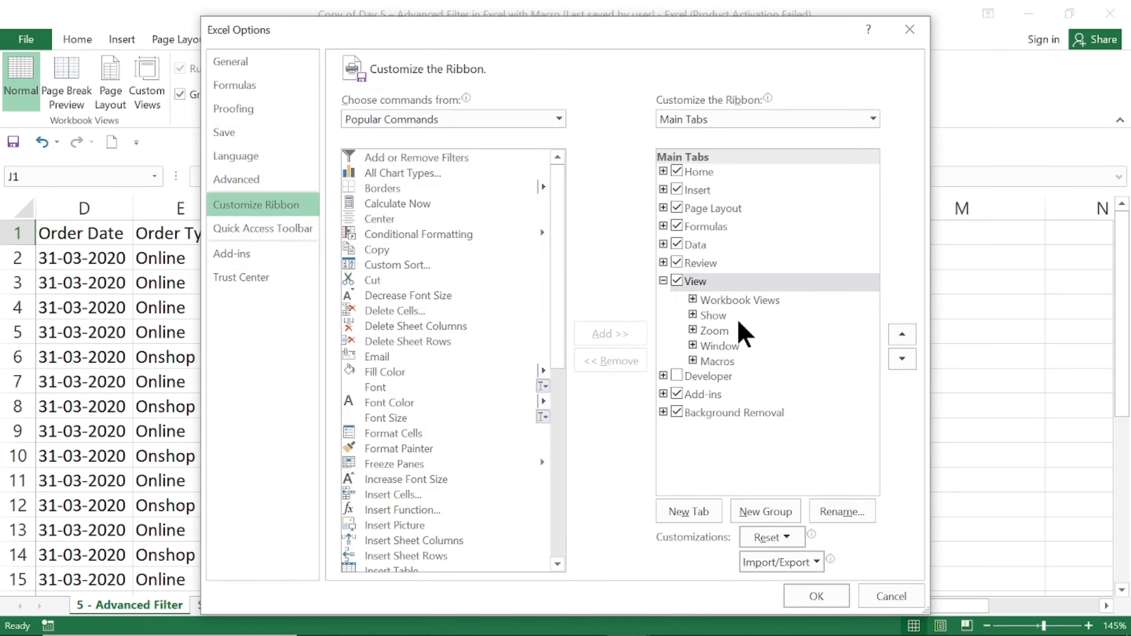
click(687, 378)
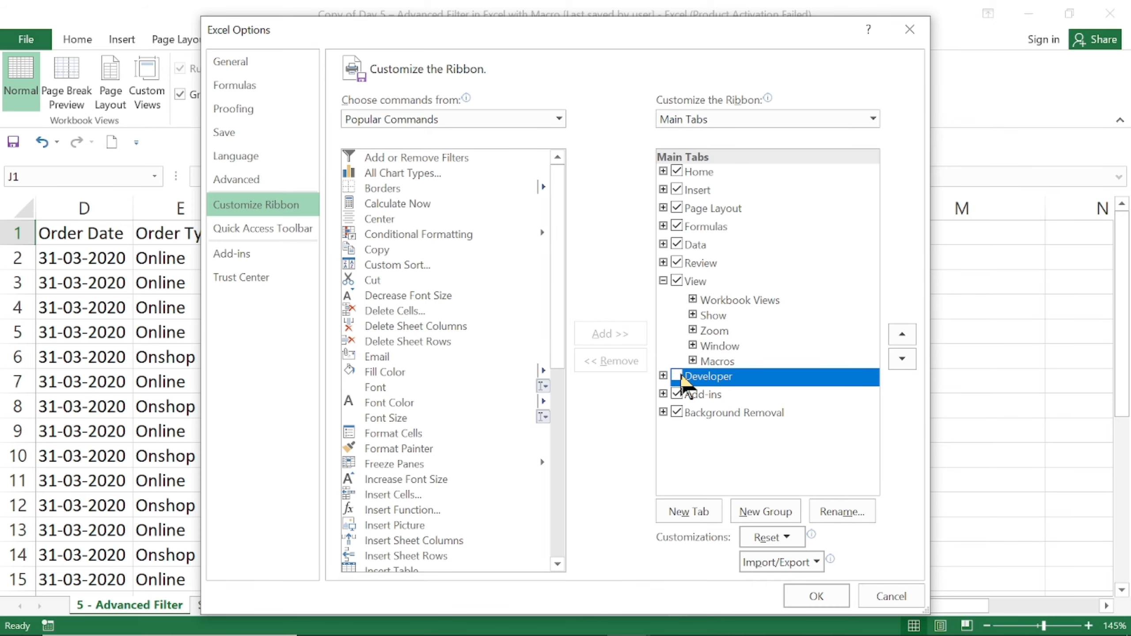
click(677, 376)
click(816, 597)
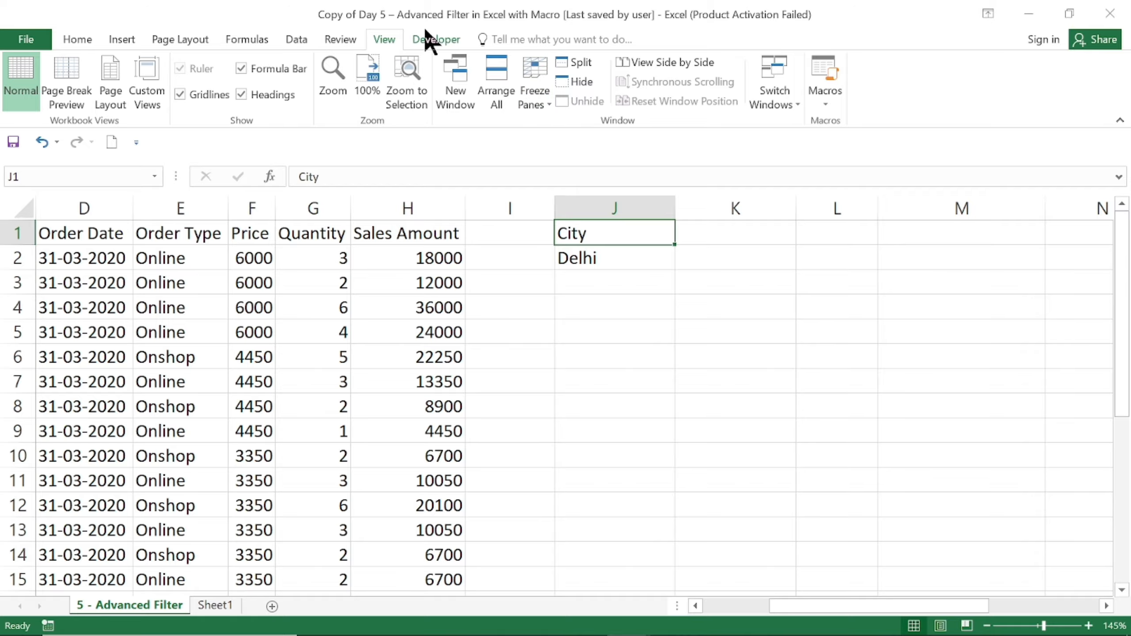
click(434, 40)
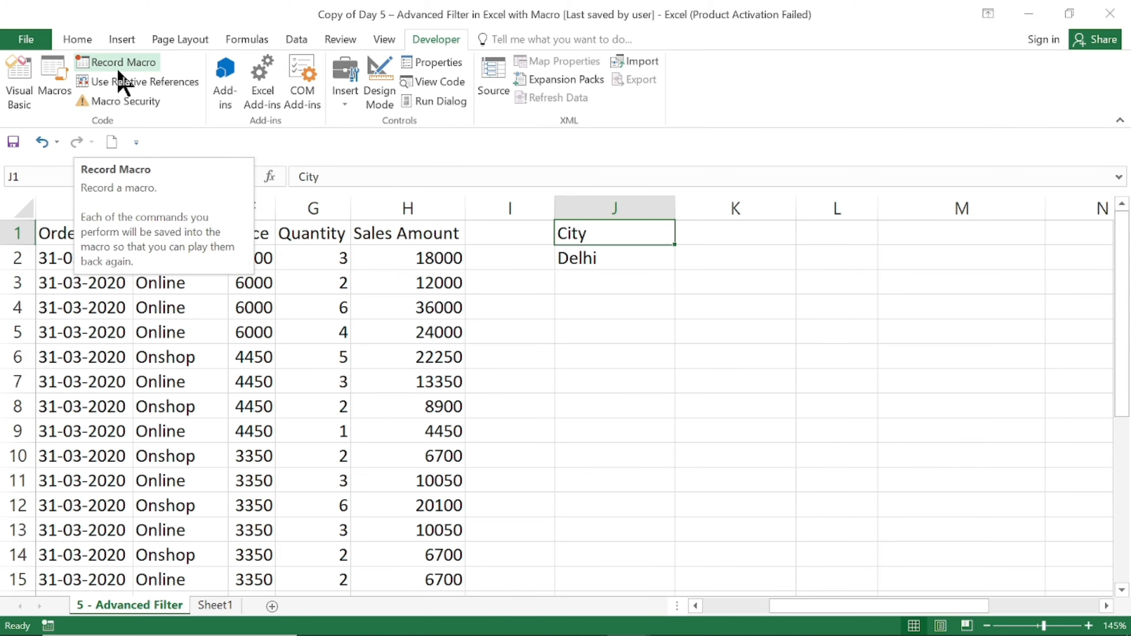
click(89, 44)
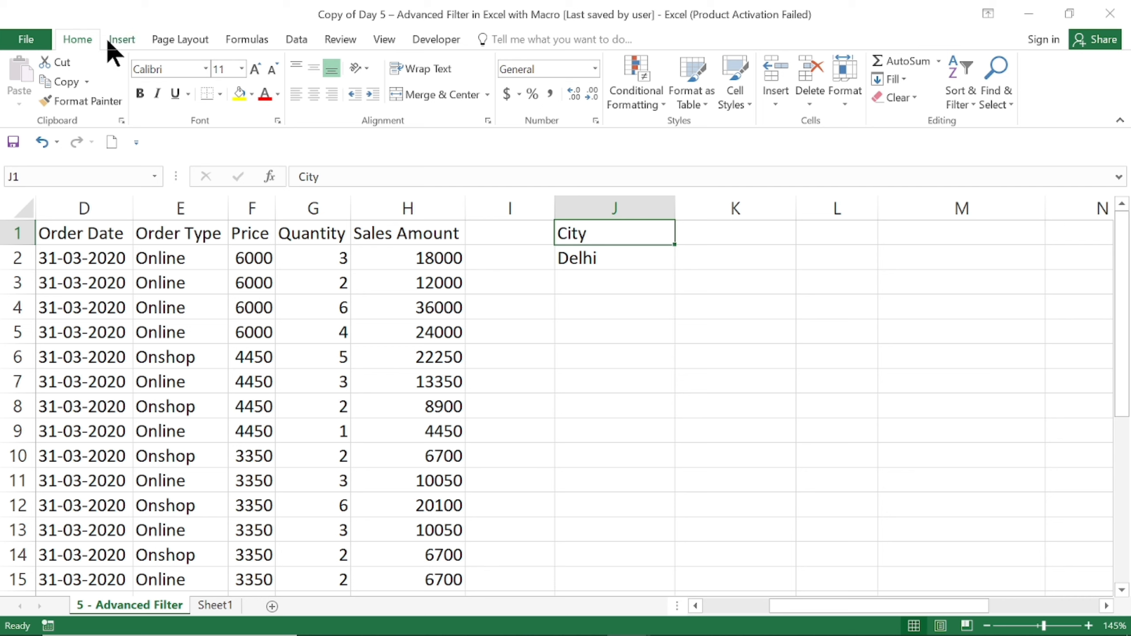
click(110, 41)
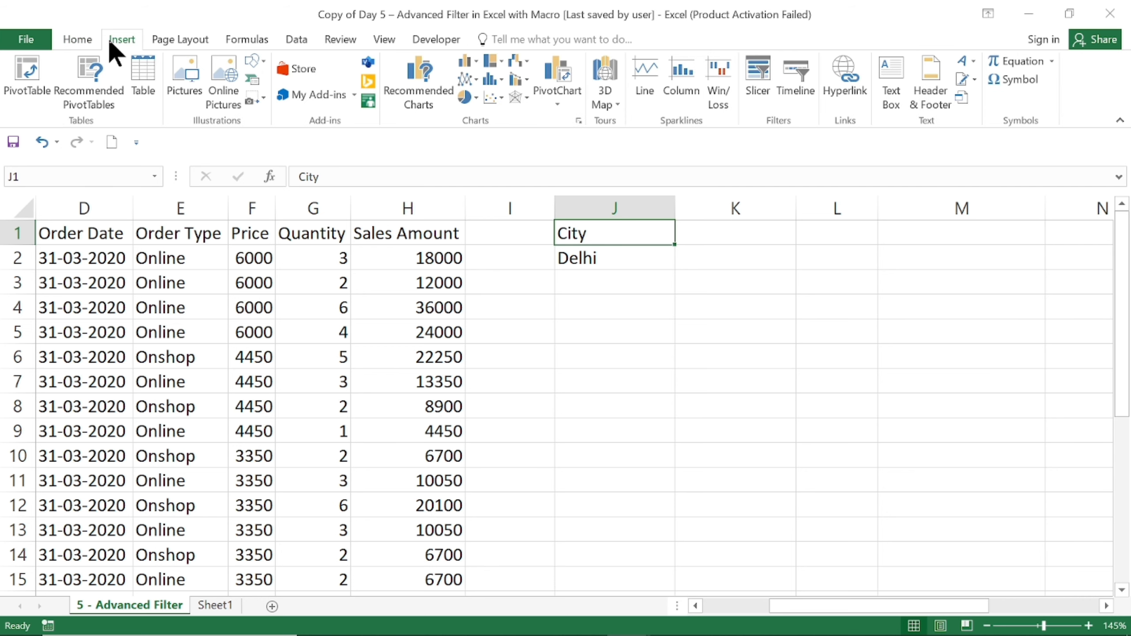
click(166, 42)
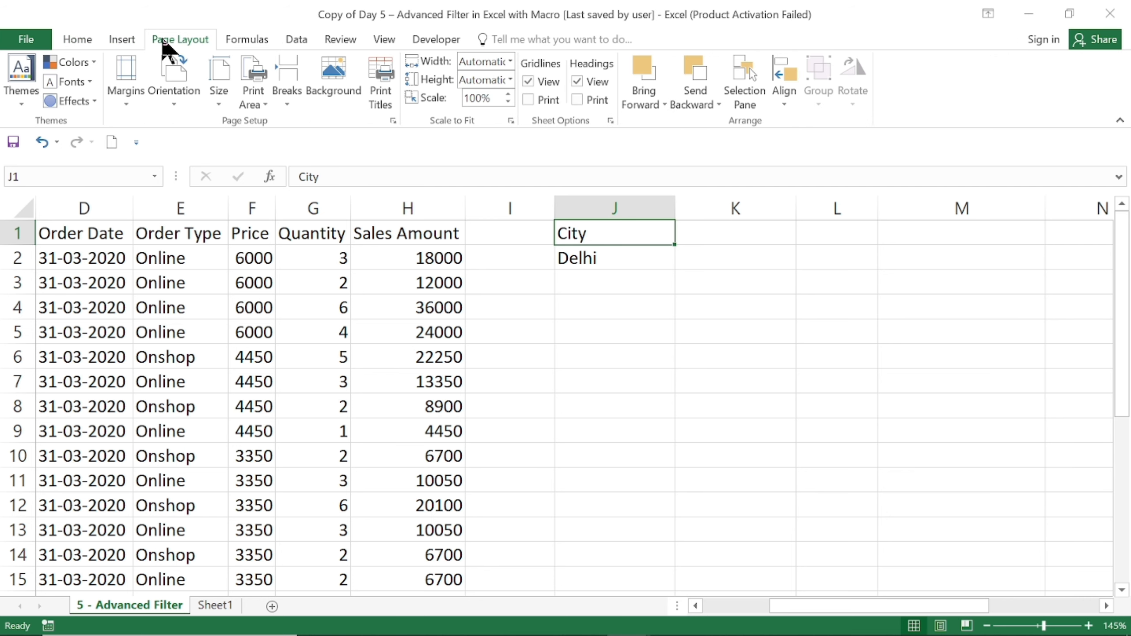
click(249, 40)
click(377, 42)
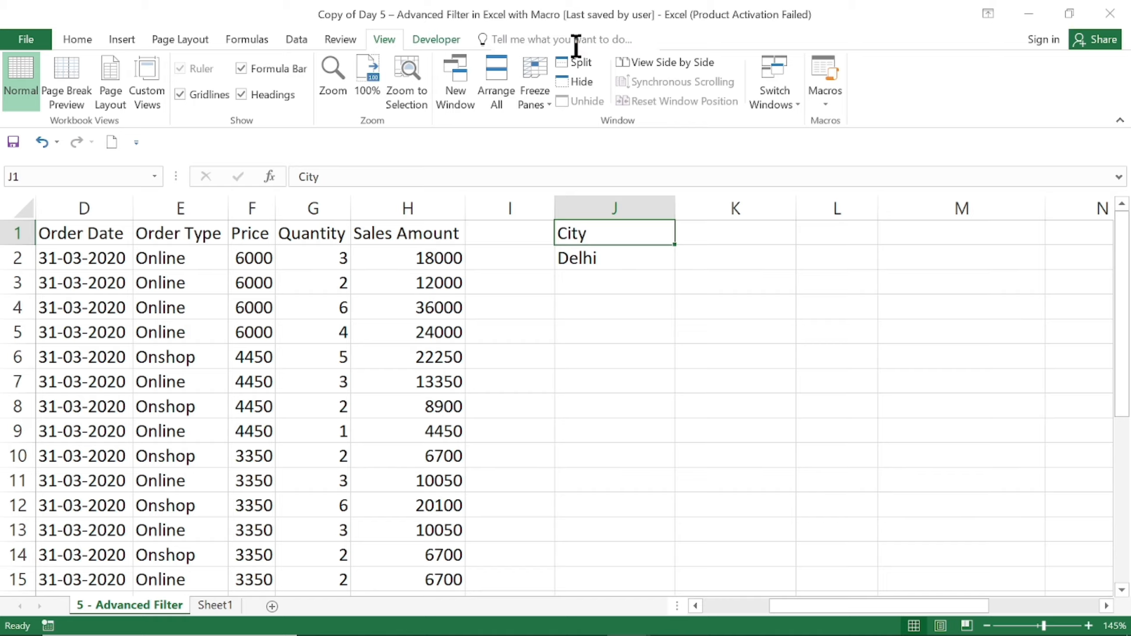
click(824, 104)
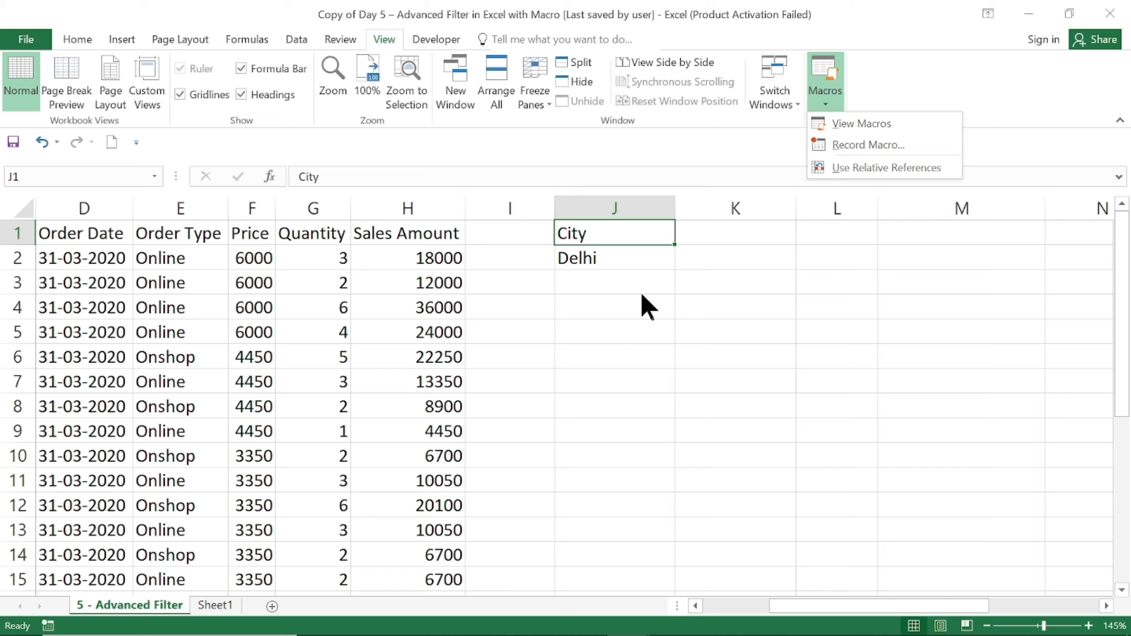
click(606, 323)
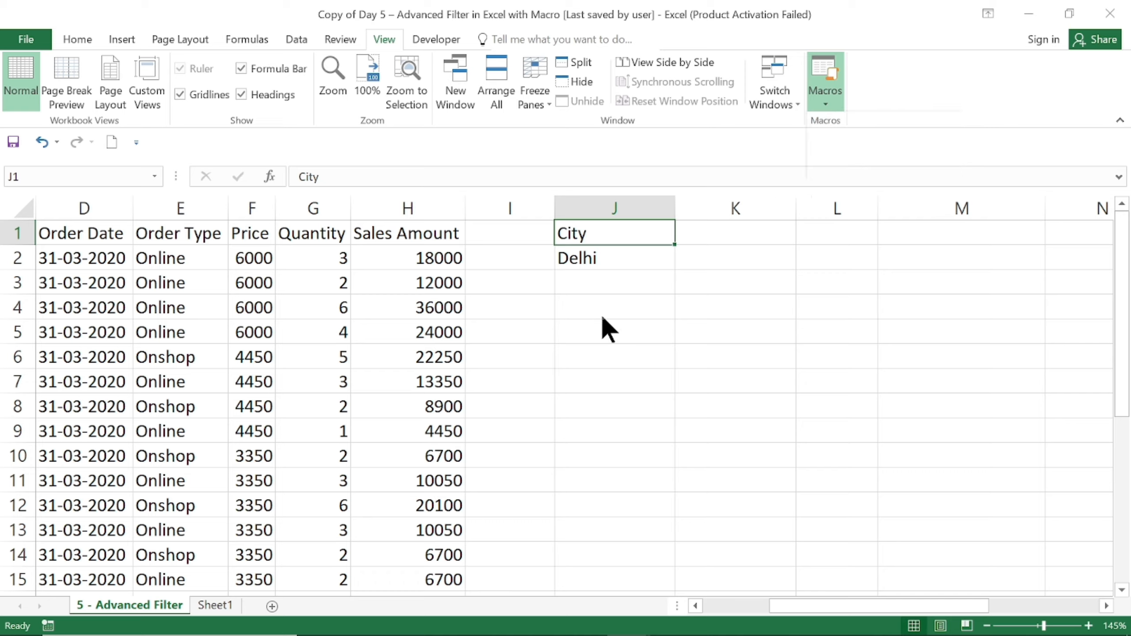
Step: Start recording a macro stored in this workbook, with k as its Ctrl shortcut letter
click(436, 40)
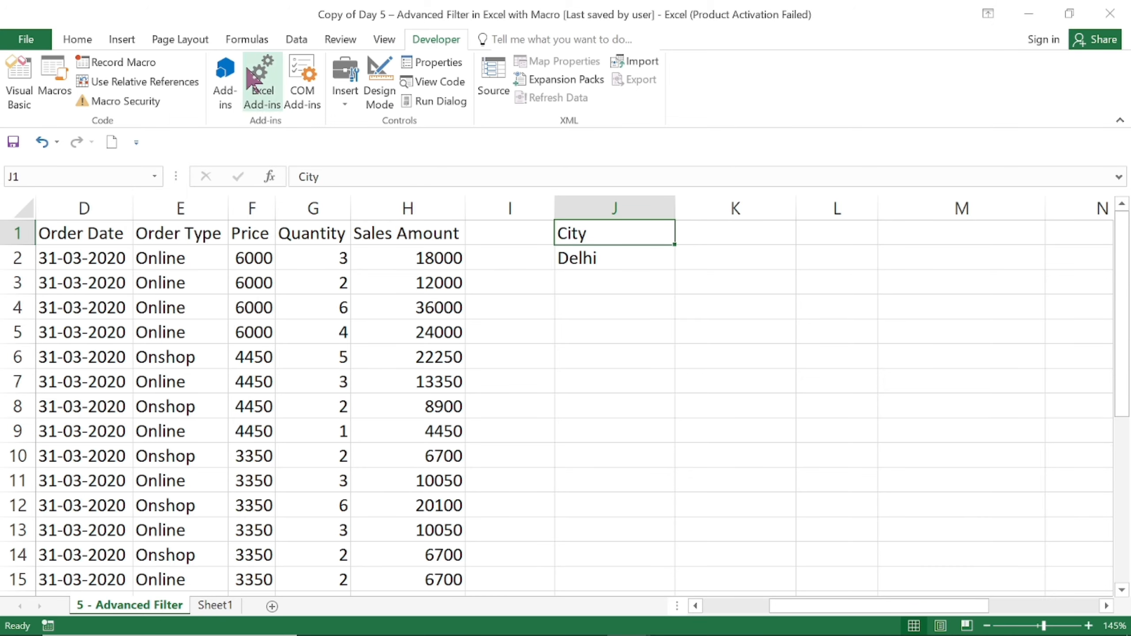
click(117, 68)
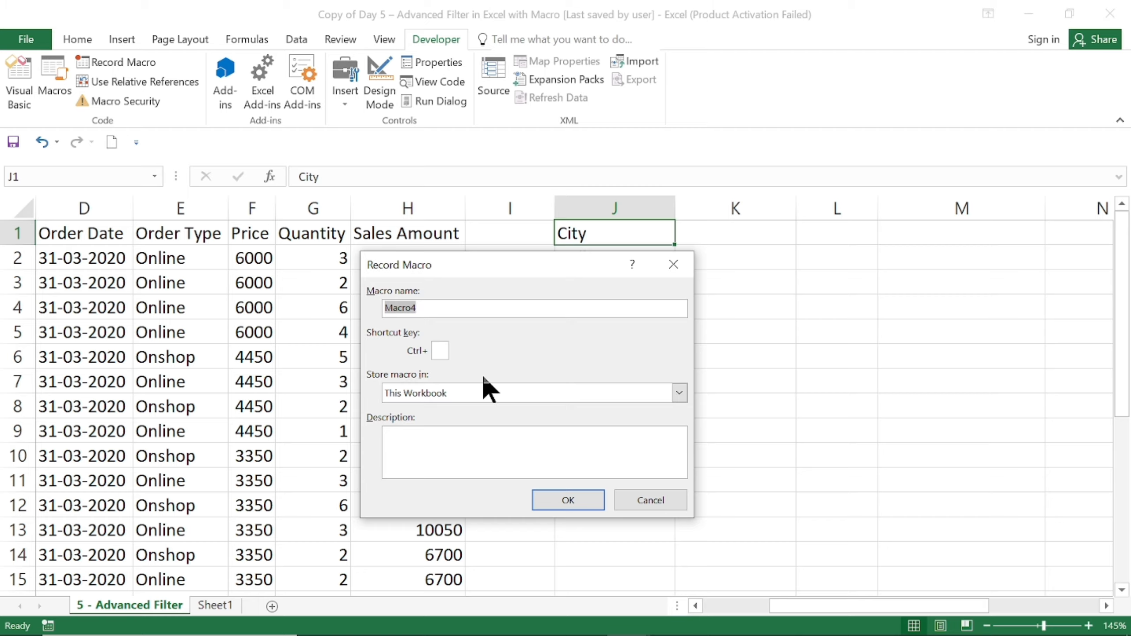
click(446, 350)
text(k)
key(Return)
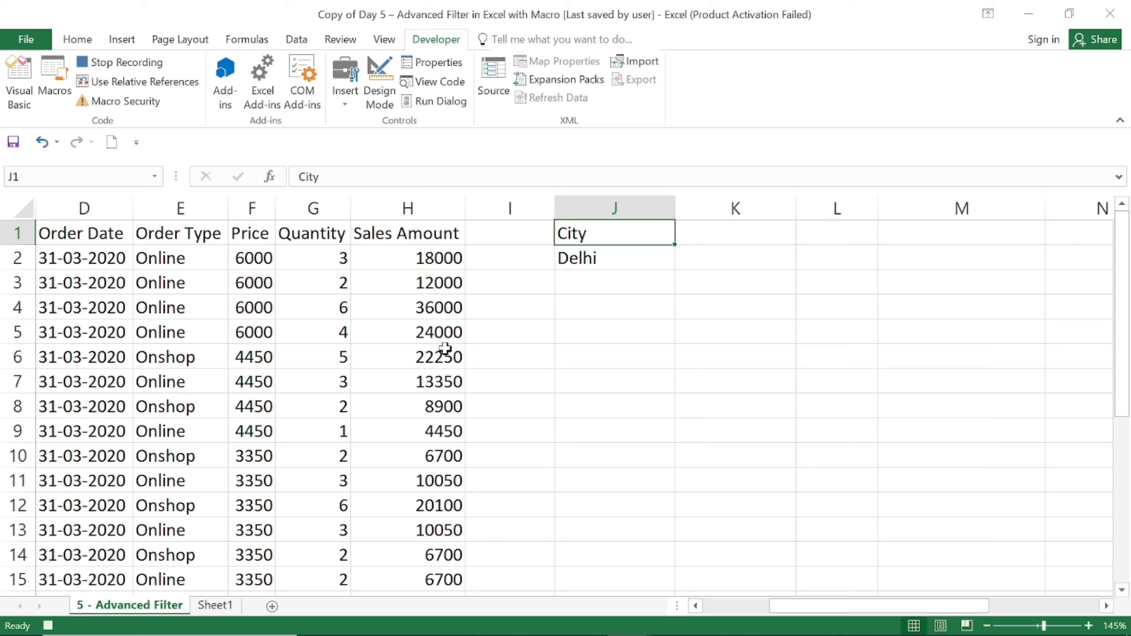
Step: Delete Macro4 and stop the running macro recording, checking the macro list
click(50, 87)
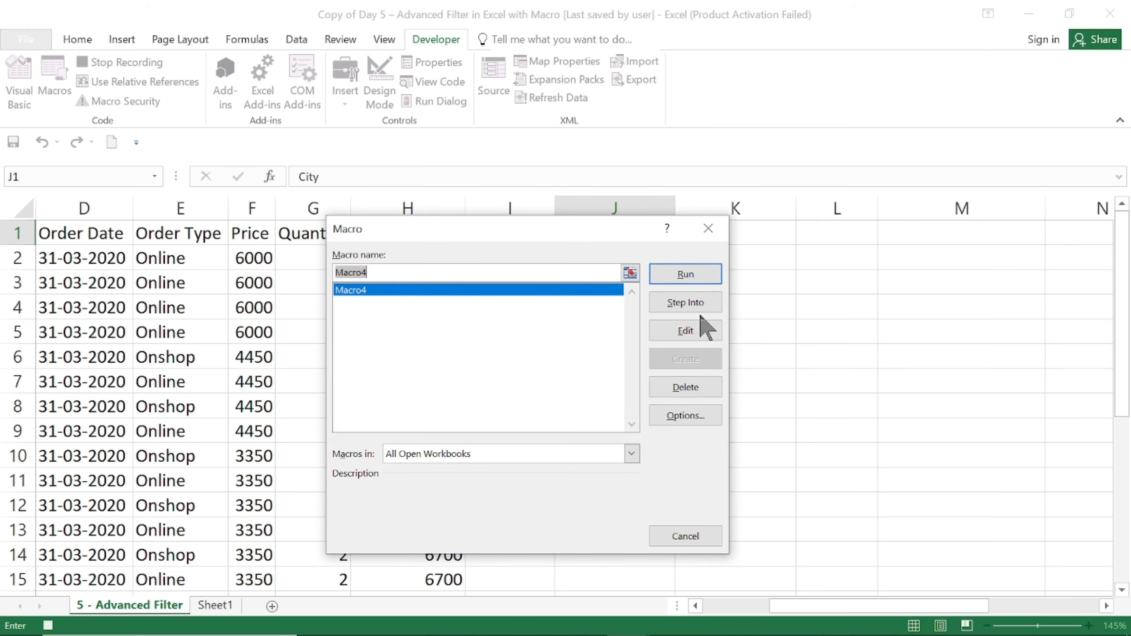
click(680, 387)
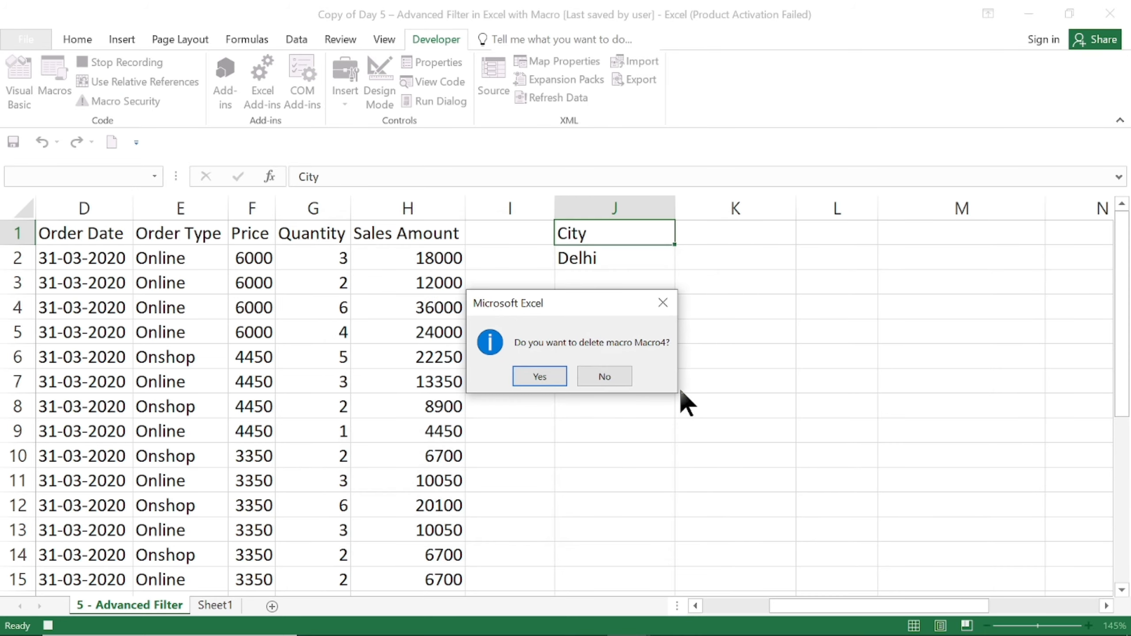
click(536, 377)
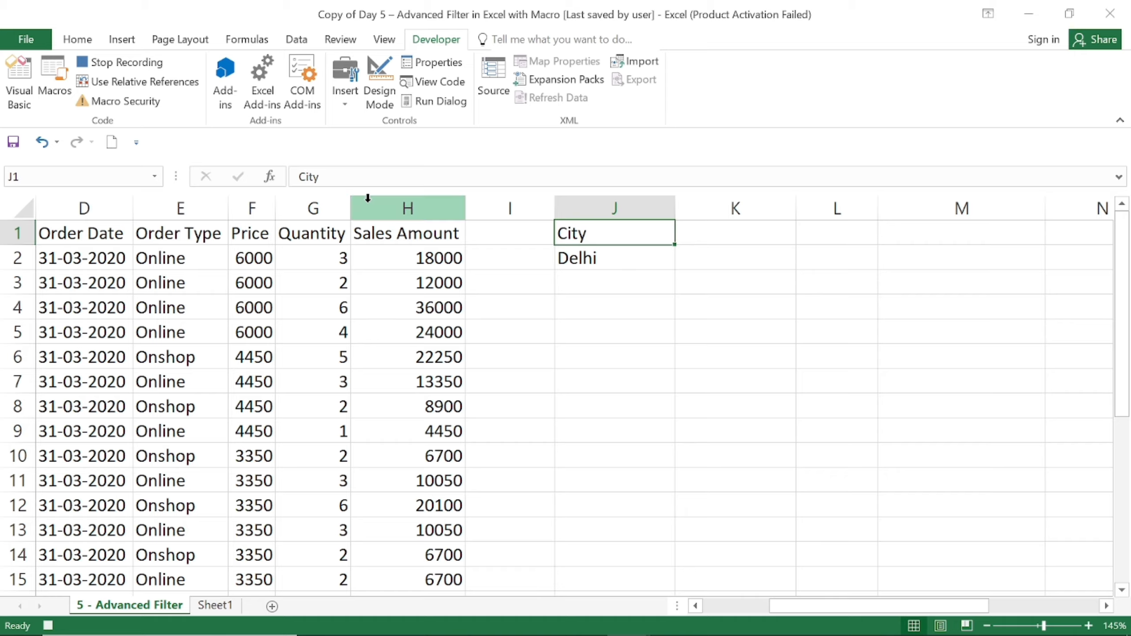
click(122, 62)
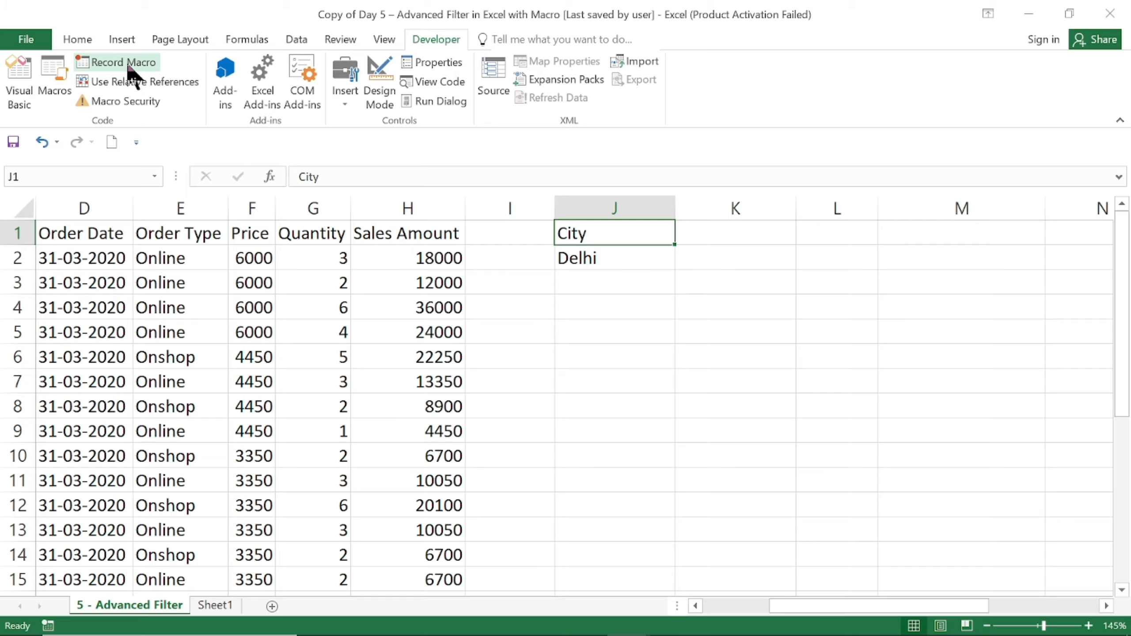
click(51, 83)
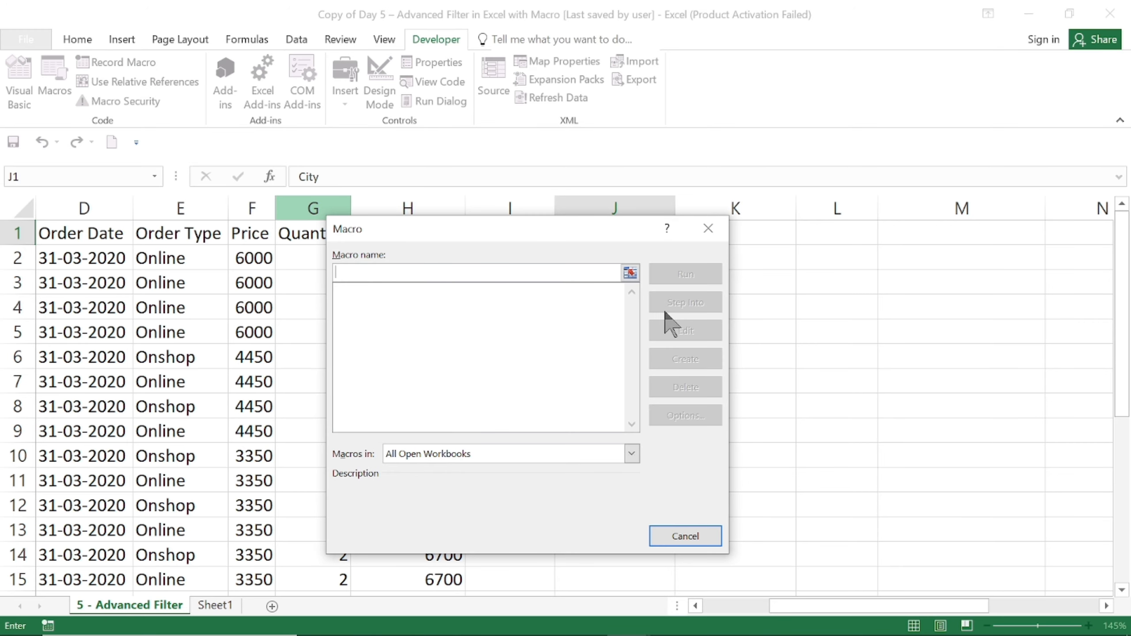
click(709, 229)
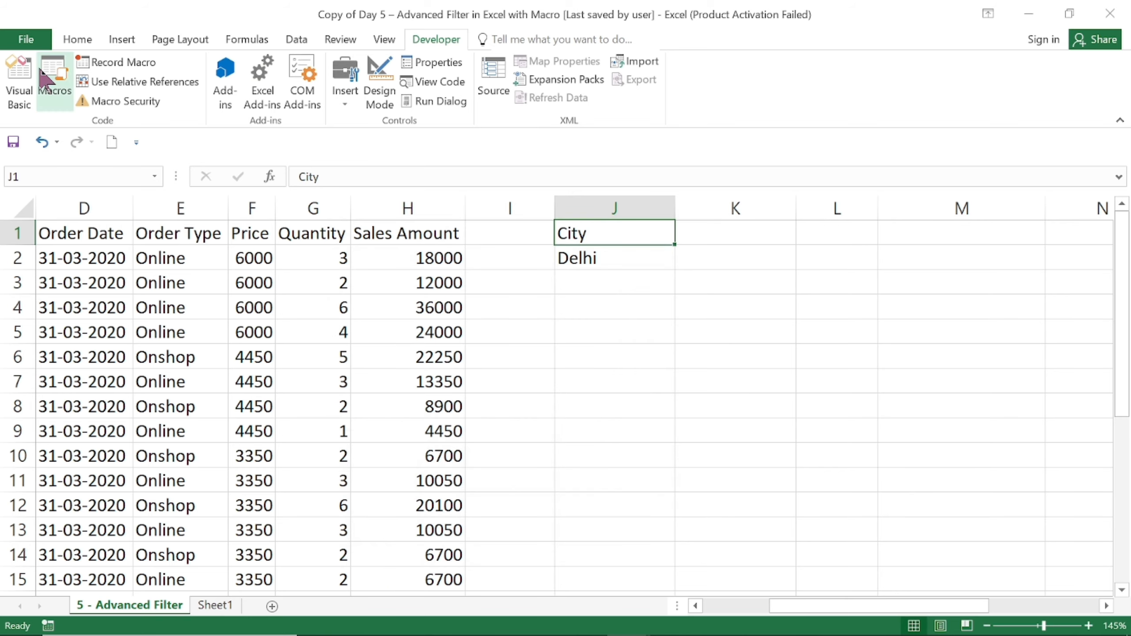
Step: Start recording a new macro stored in this workbook, keeping criteria header cell J1 selected
click(96, 65)
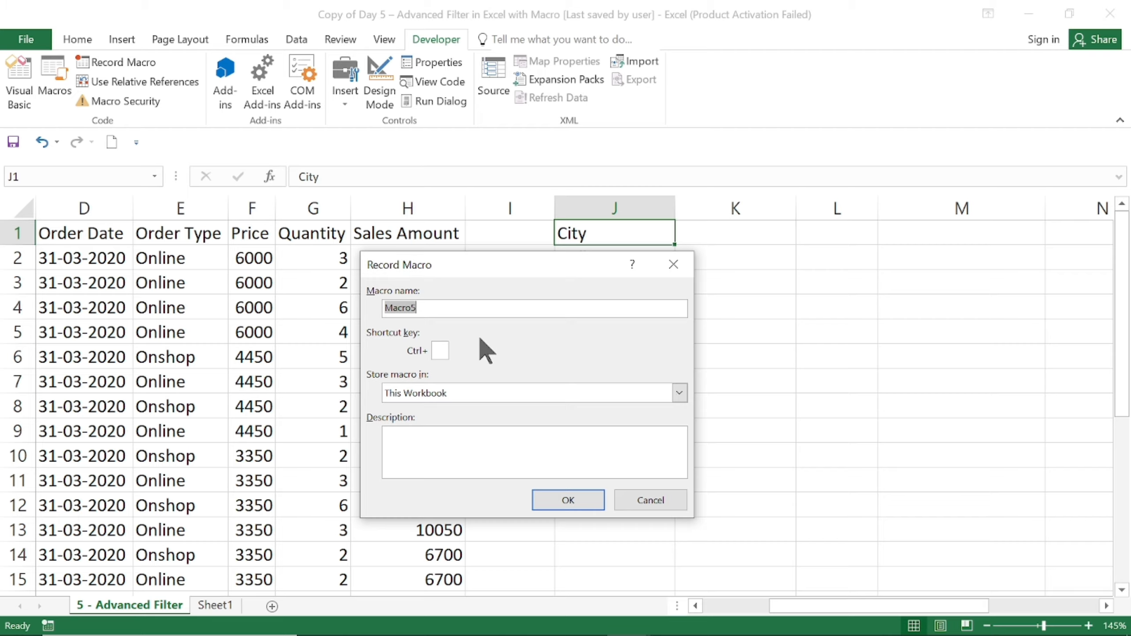
click(438, 351)
click(568, 501)
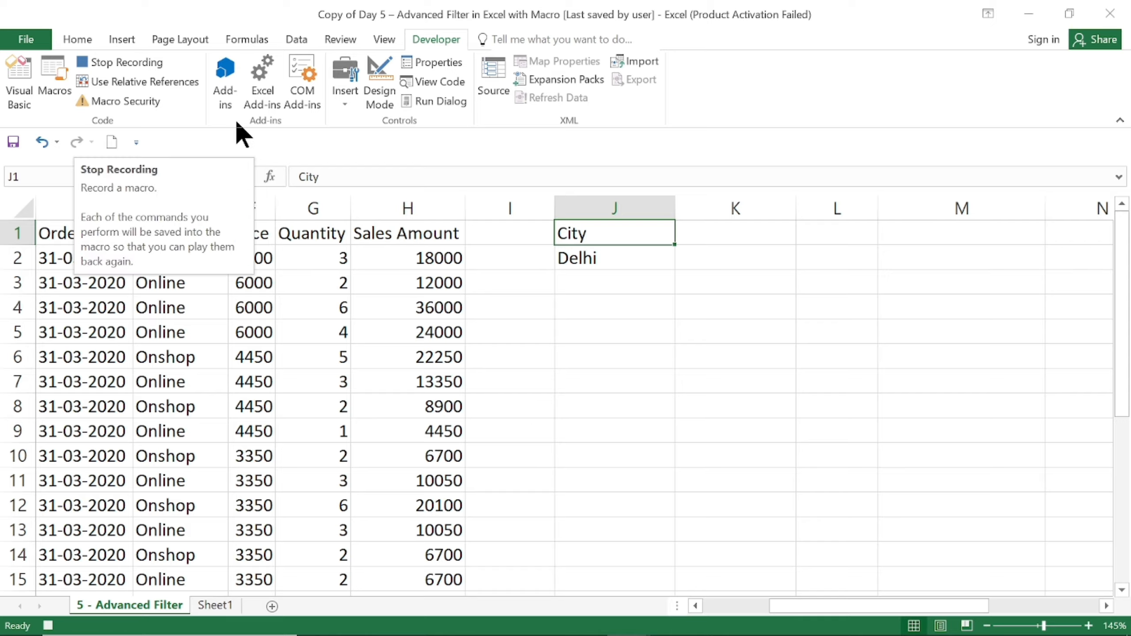
key(Left)
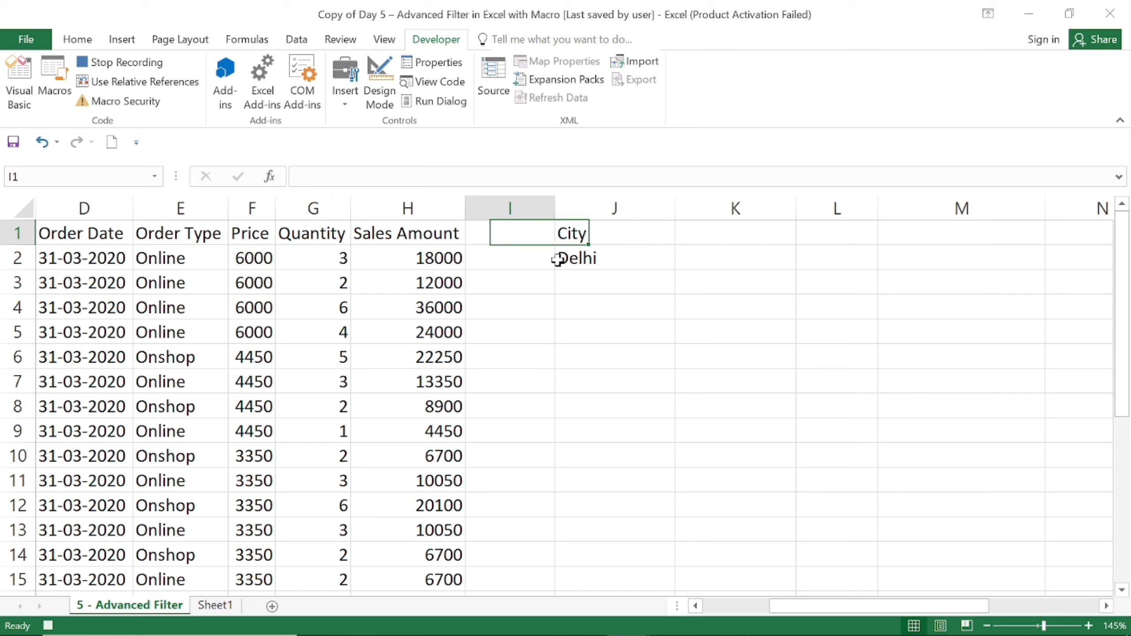
key(Left)
key(Right)
key(Right)
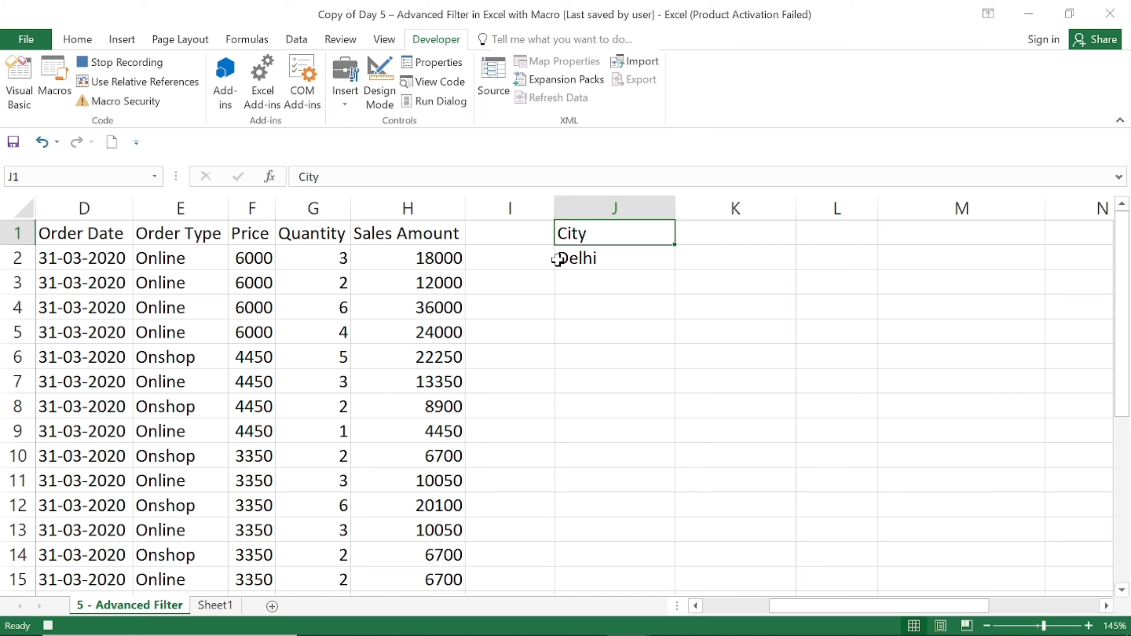
Step: Start an Advanced Filter that copies to another location, keeping $A$1:$H$15 as the list range
click(120, 40)
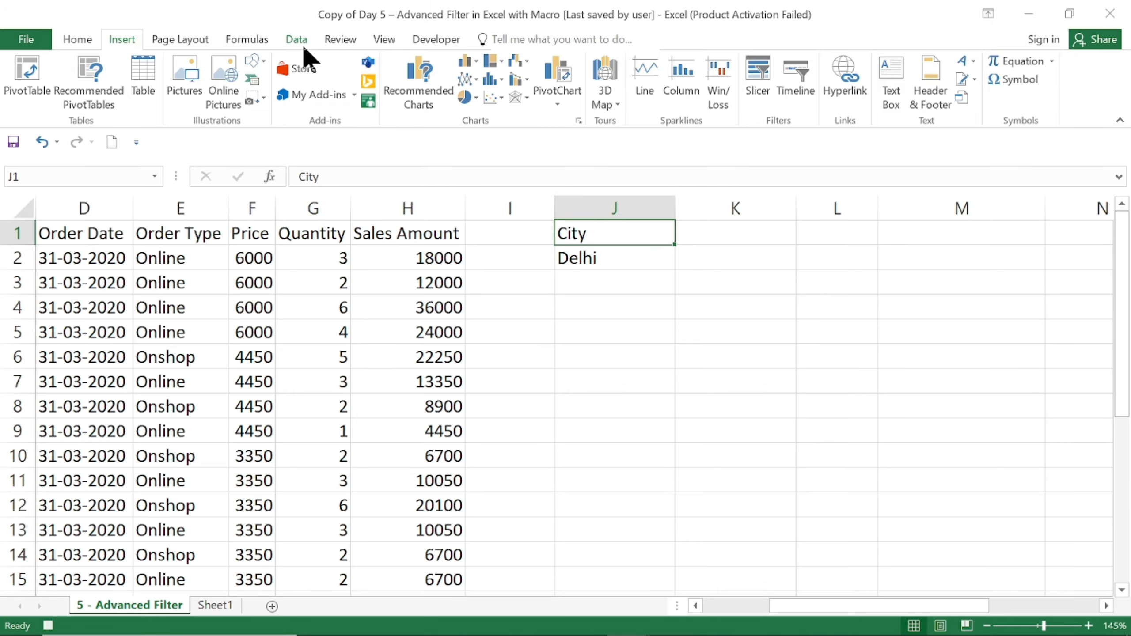
click(296, 40)
click(608, 100)
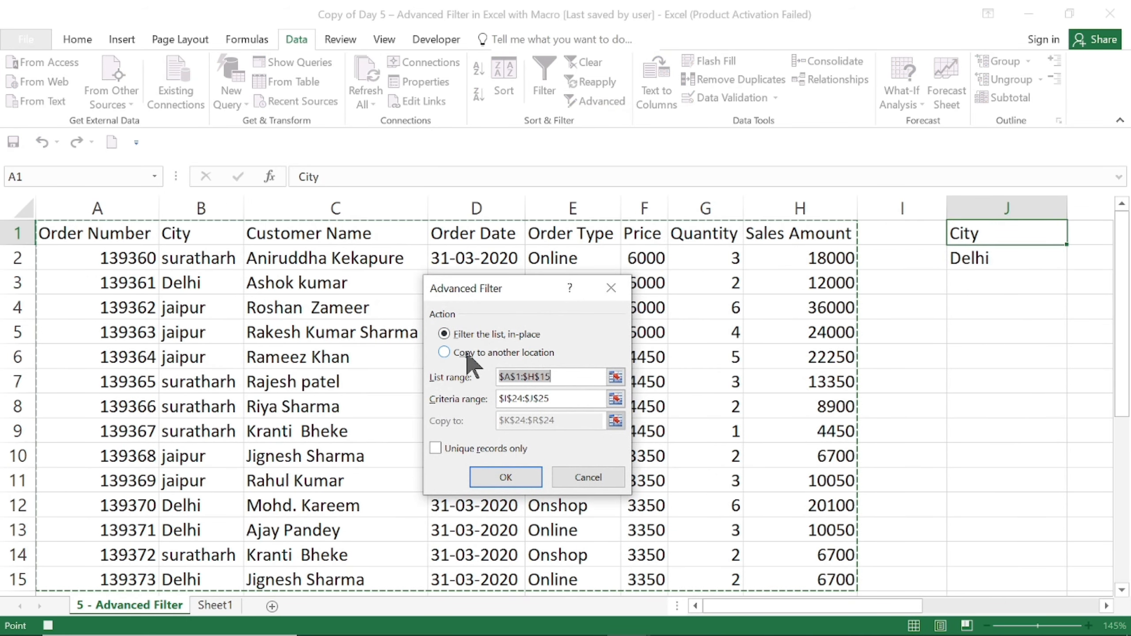
click(466, 352)
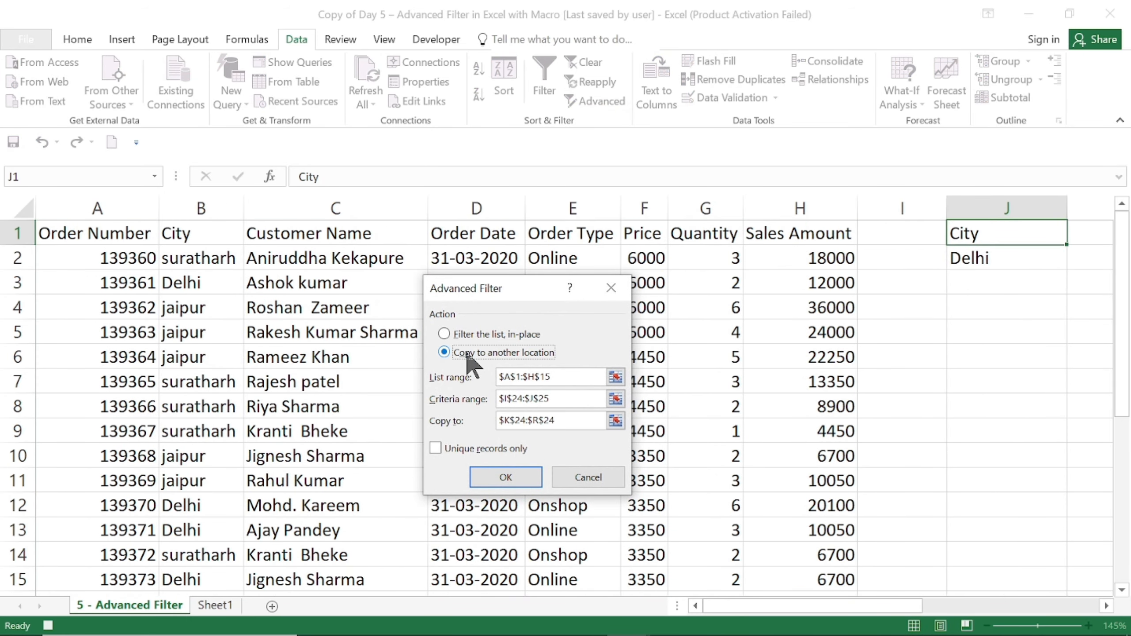
click(615, 377)
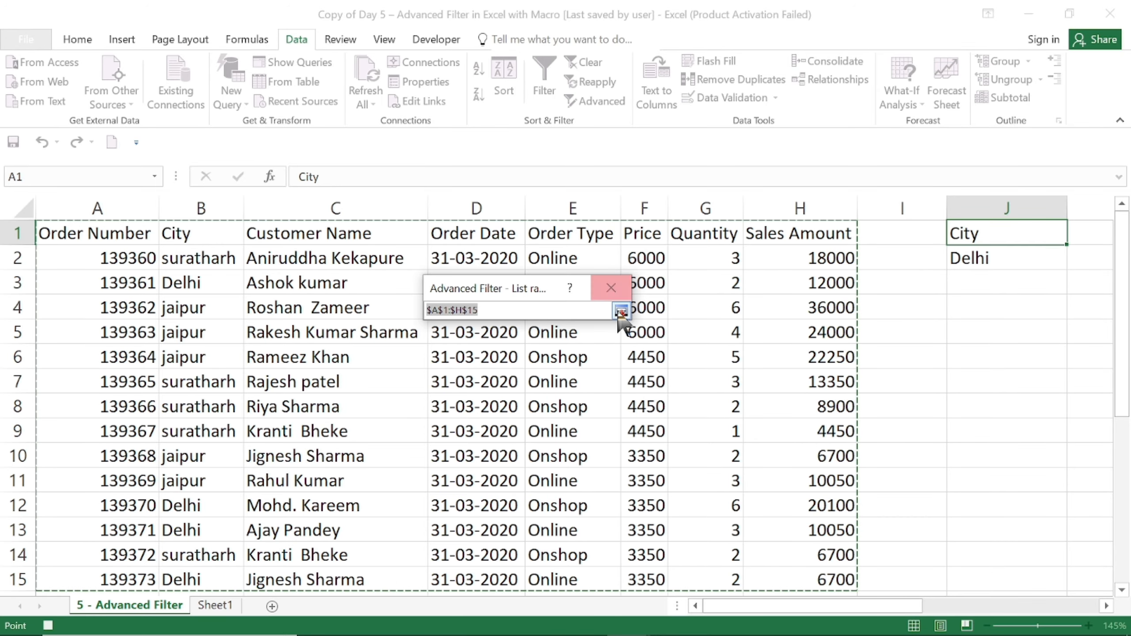
click(621, 311)
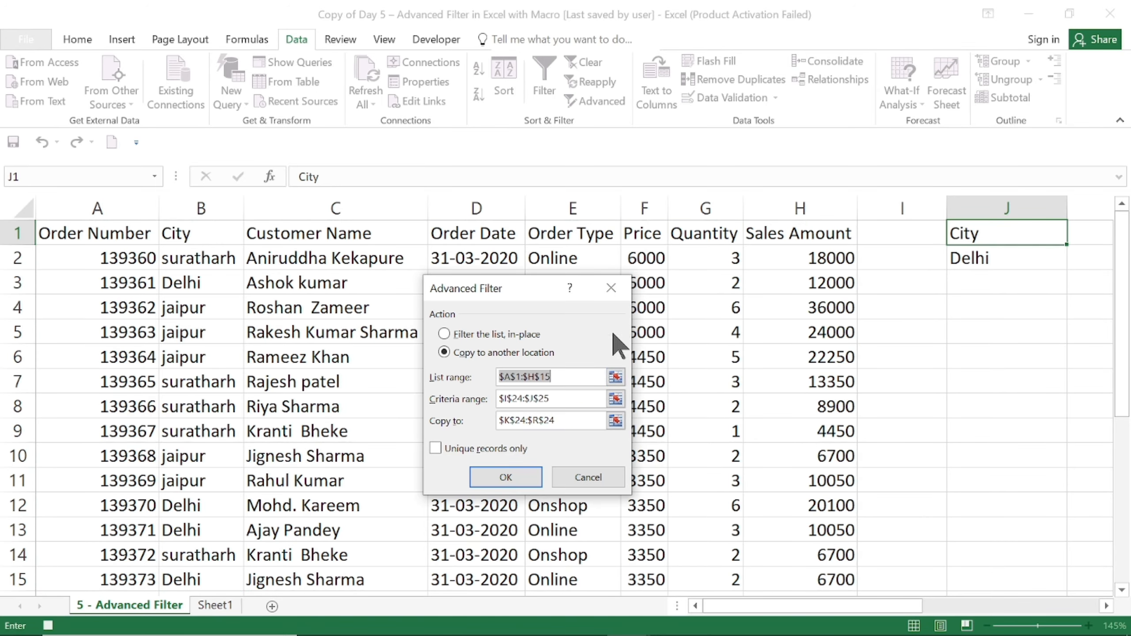
Step: Try setting the Advanced Filter's criteria range to the empty header cells $K$1:$R$1
click(616, 399)
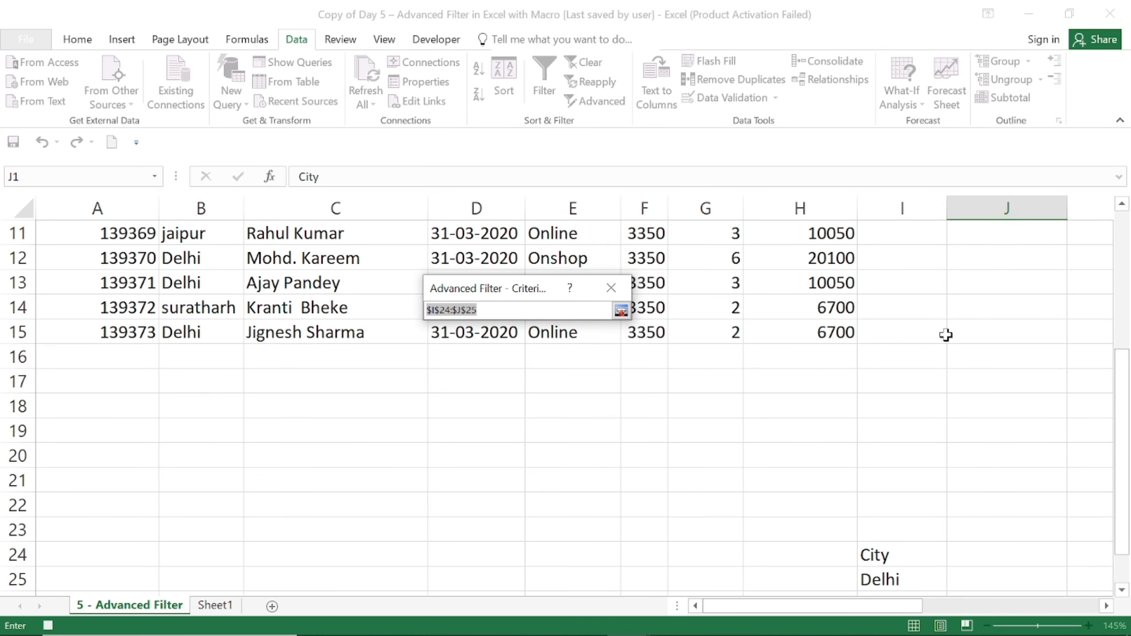
key(ctrl+Up)
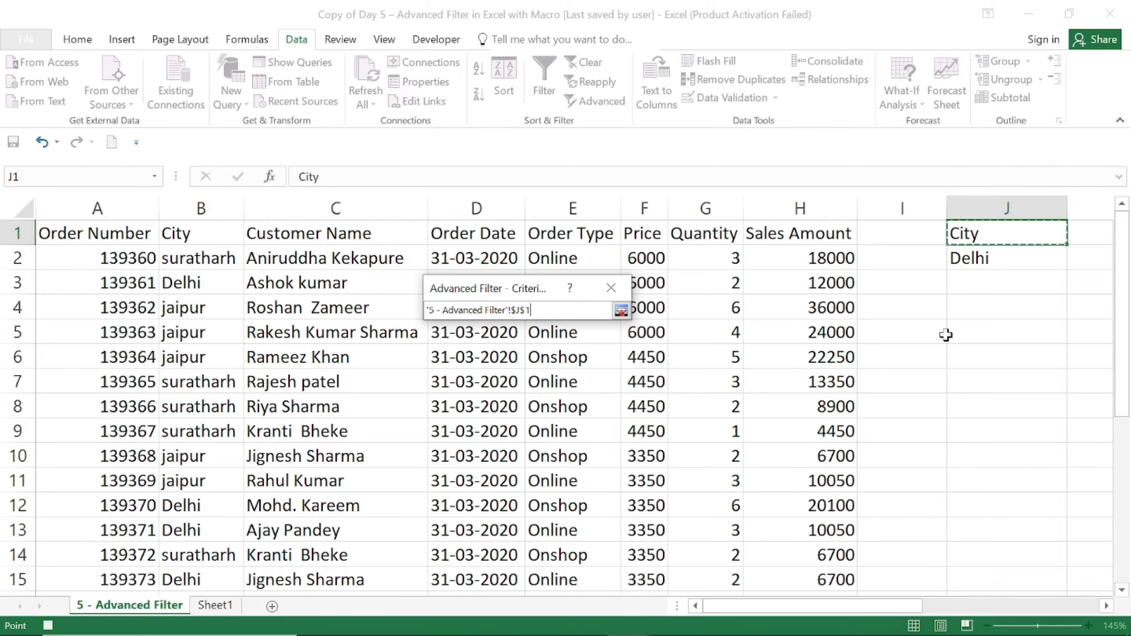
key(ctrl+Left)
key(ctrl+Left)
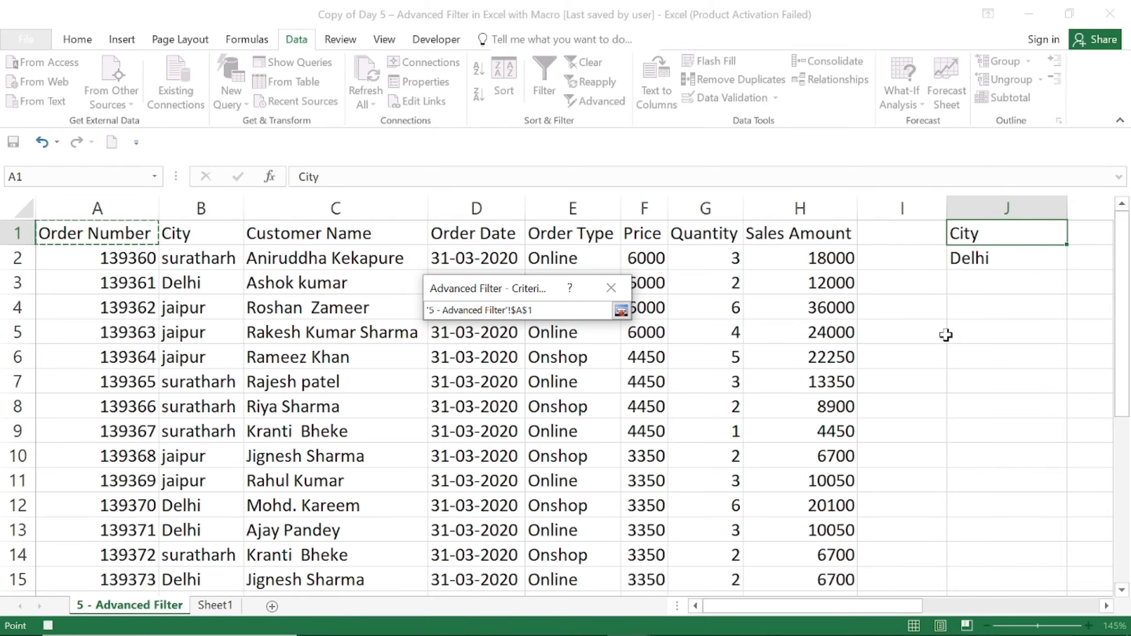
key(Right)
key(Right)
key(Right)
key(Right)
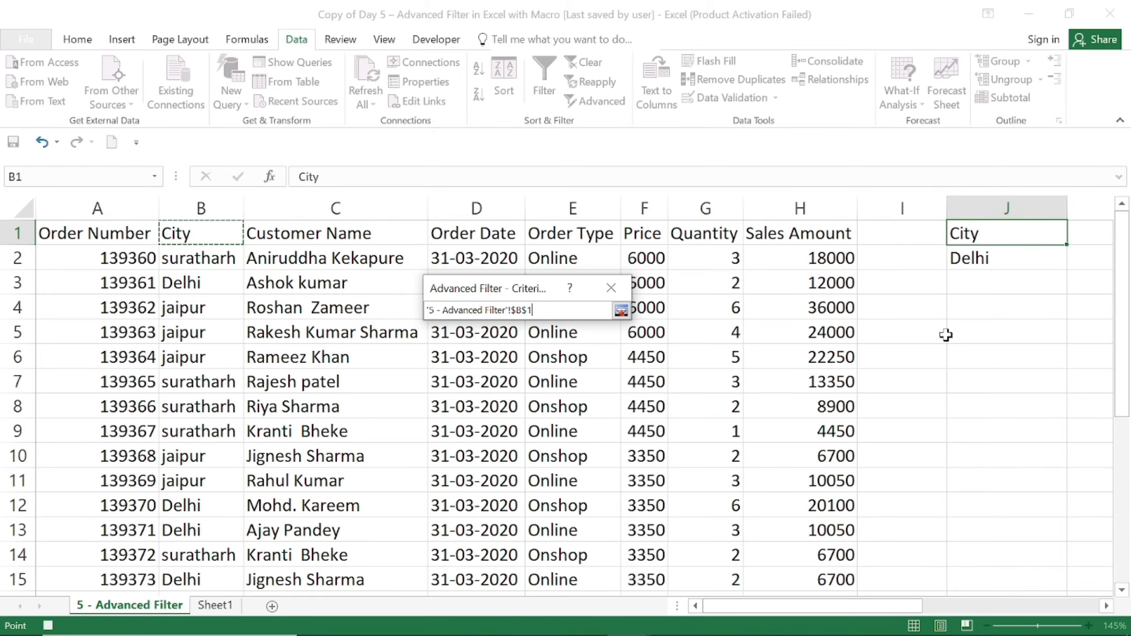
key(Right)
key(Right)
key(Right)
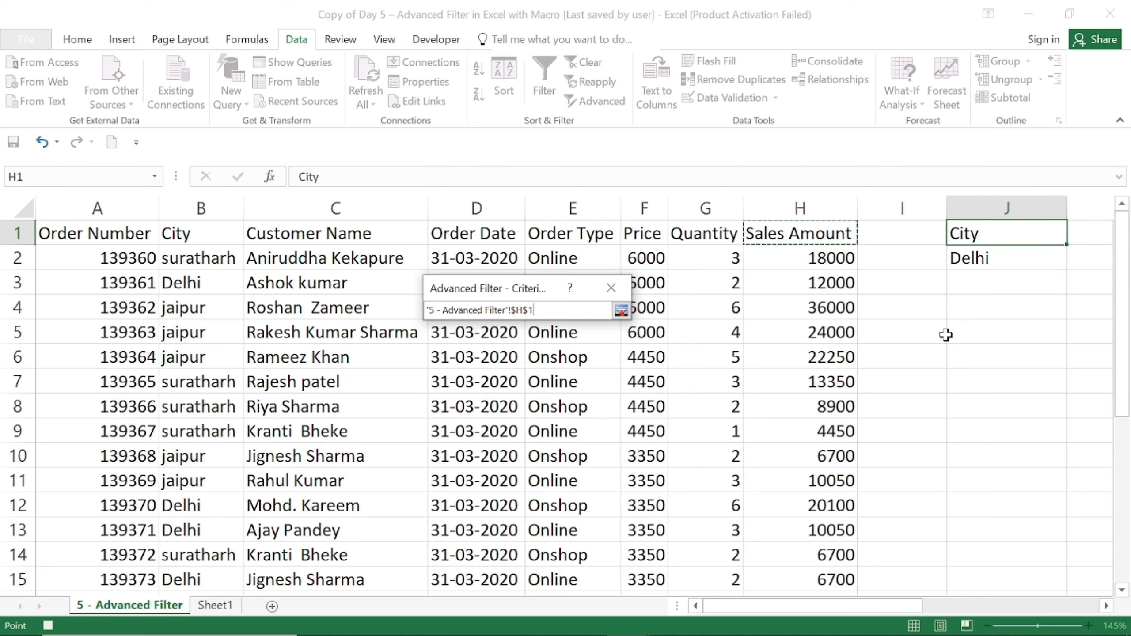
key(Right)
key(Right)
key(Right)
key(Right)
key(Right)
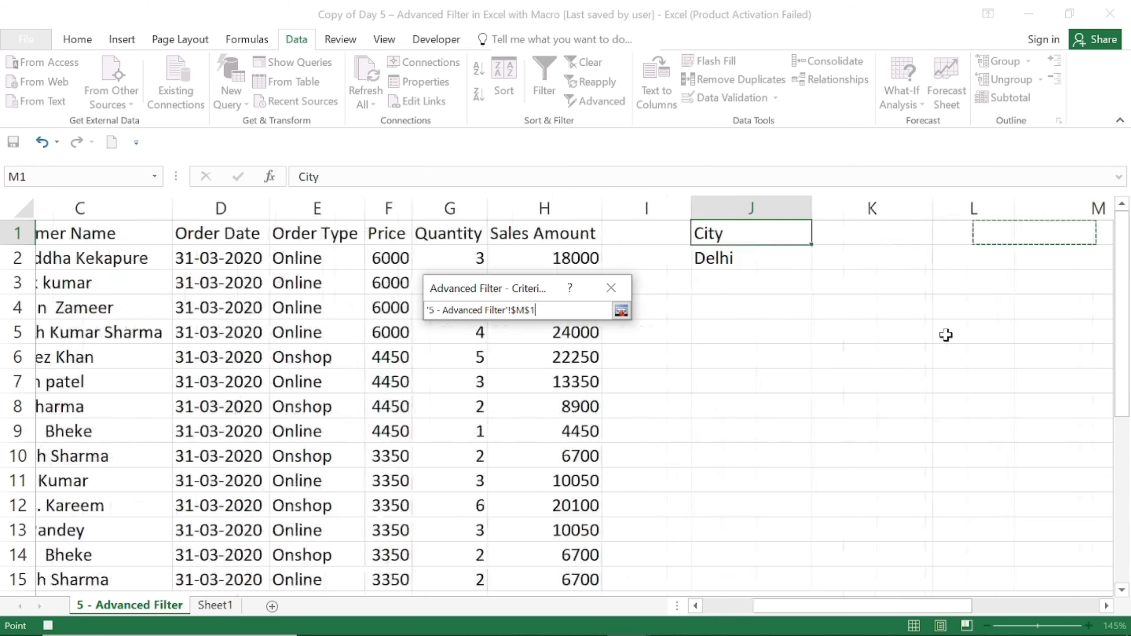
key(Left)
key(Left)
key(Right)
key(Right)
key(Right)
key(Right)
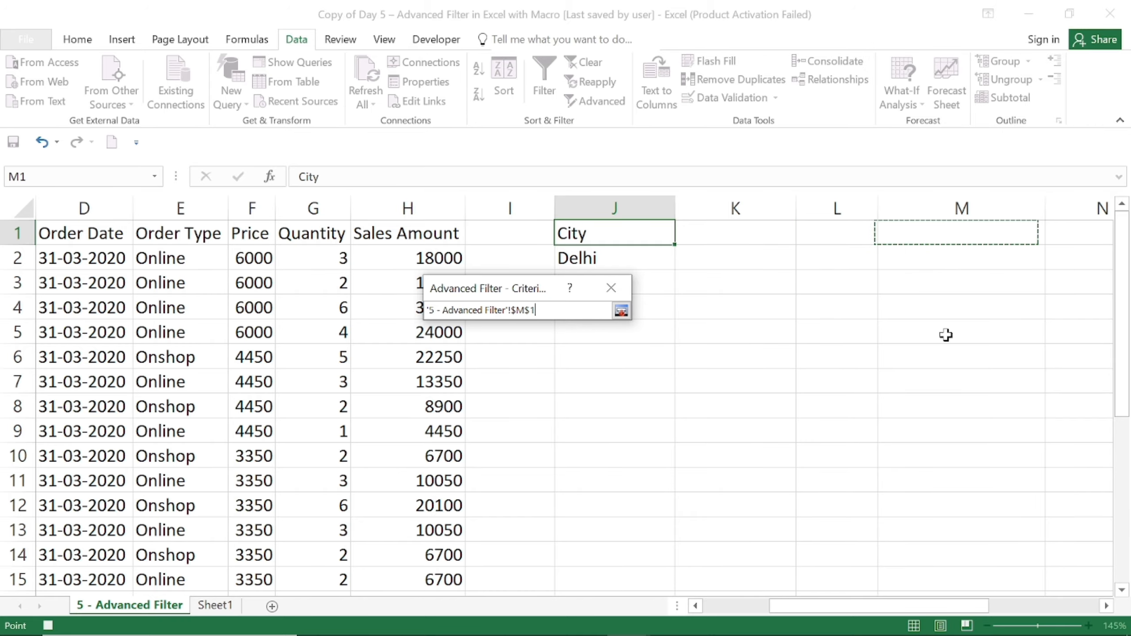
key(Right)
key(Right)
key(Right)
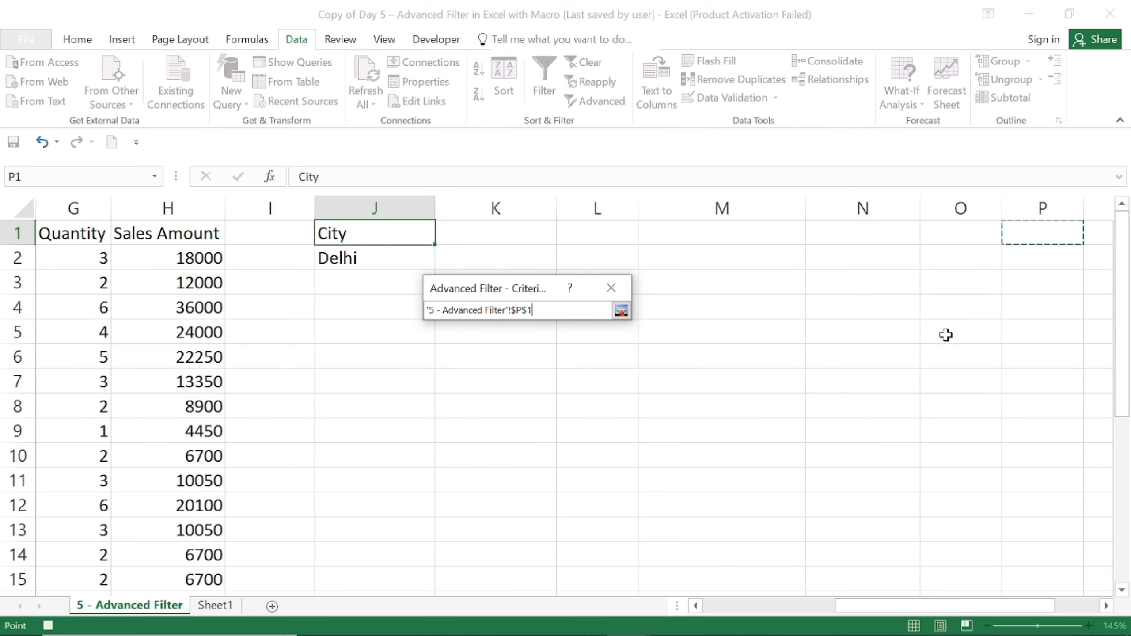
key(Left)
key(Left)
key(Left)
key(Left)
key(Left)
key(Left)
key(Left)
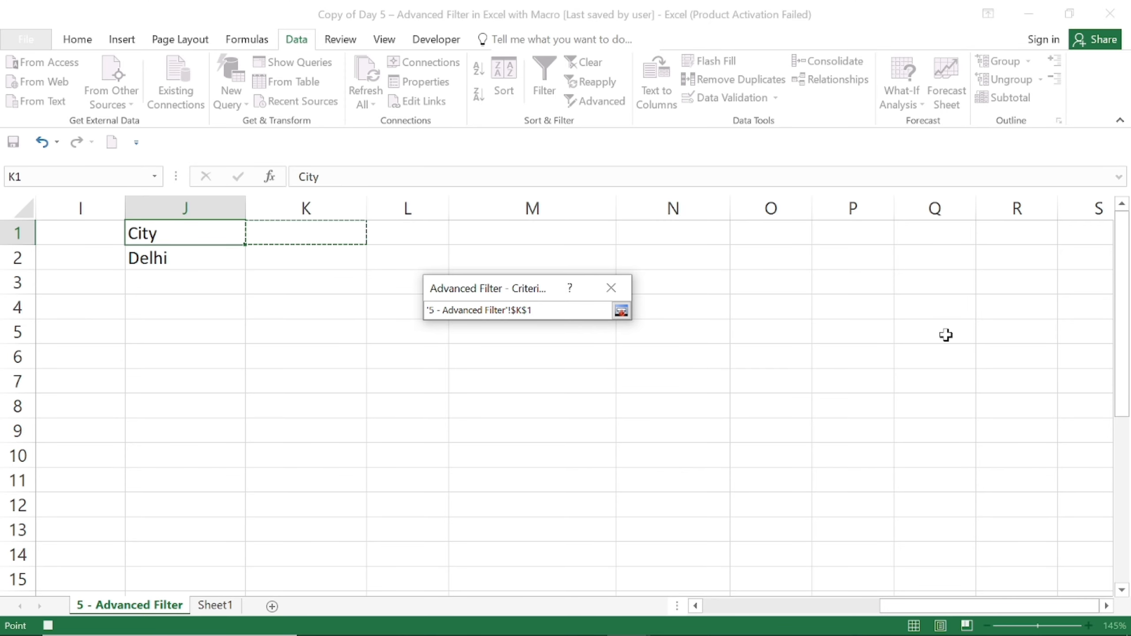
key(shift+Right)
key(shift+Right)
key(shift+Right)
key(shift+Right)
key(shift+Right)
key(shift+Right)
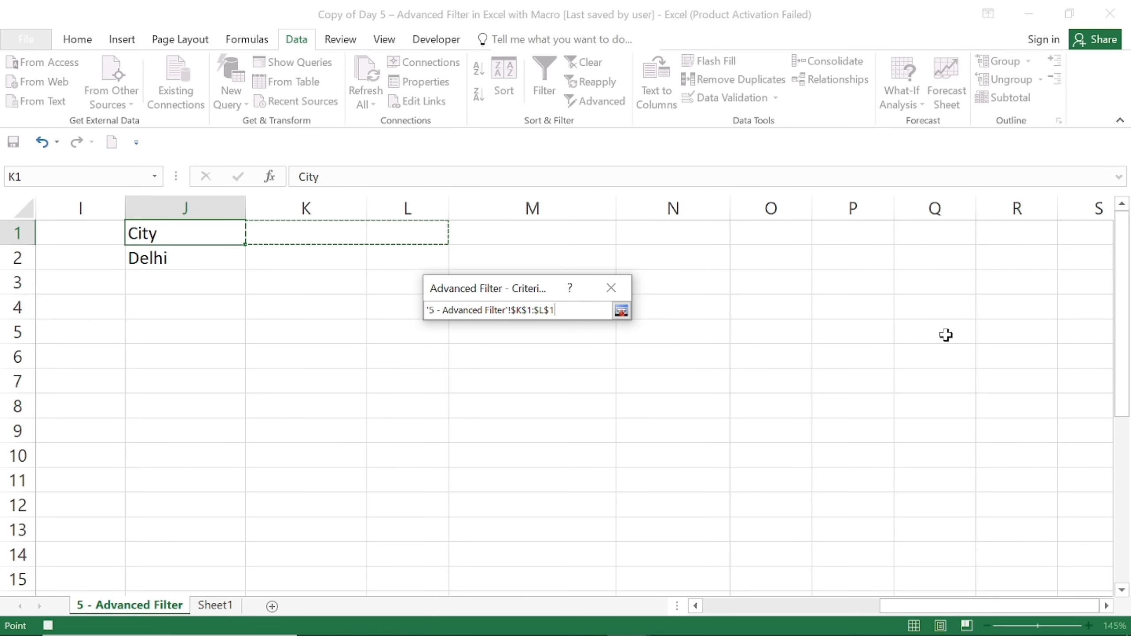
key(shift+Right)
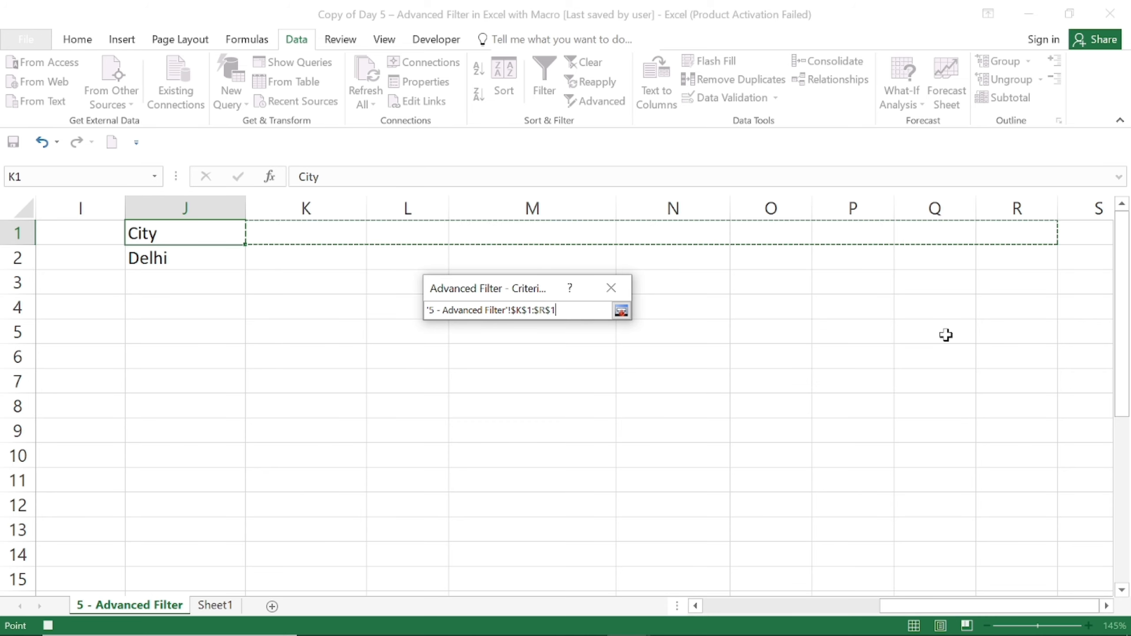
click(622, 311)
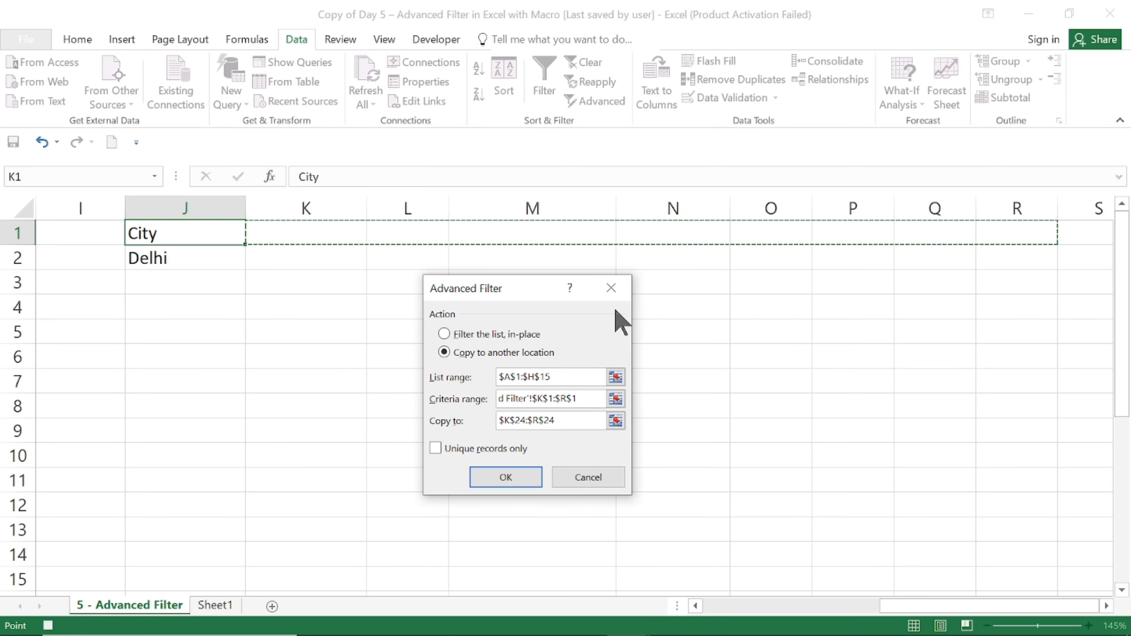
Step: Set the Advanced Filter's criteria range to the City criterion cells $J$1:$J$2
click(616, 399)
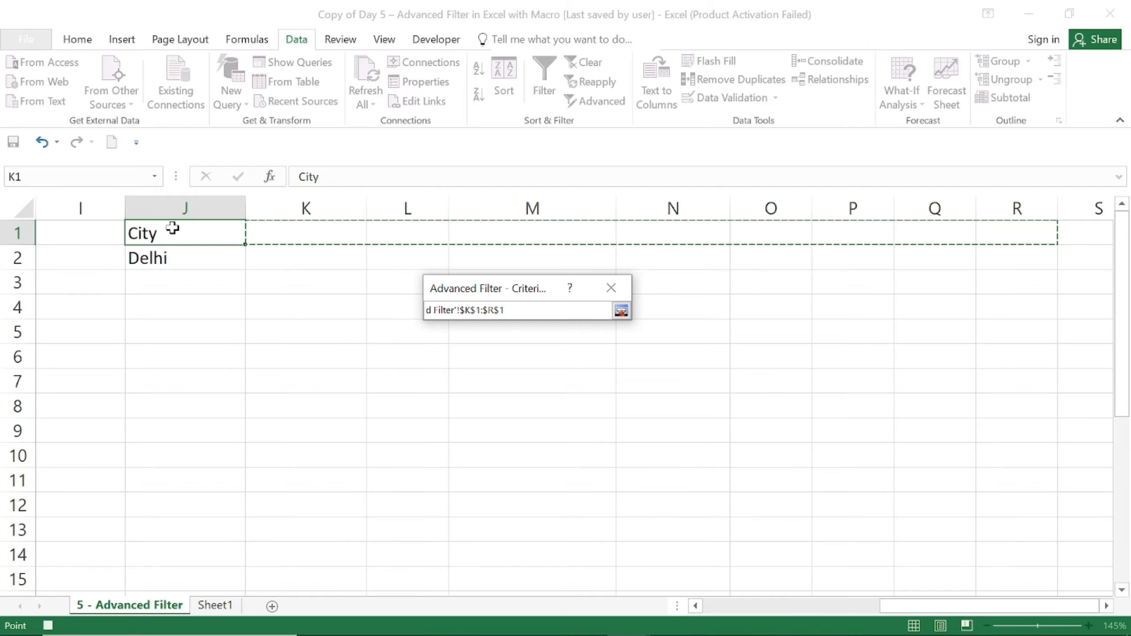
drag(171, 229, 171, 250)
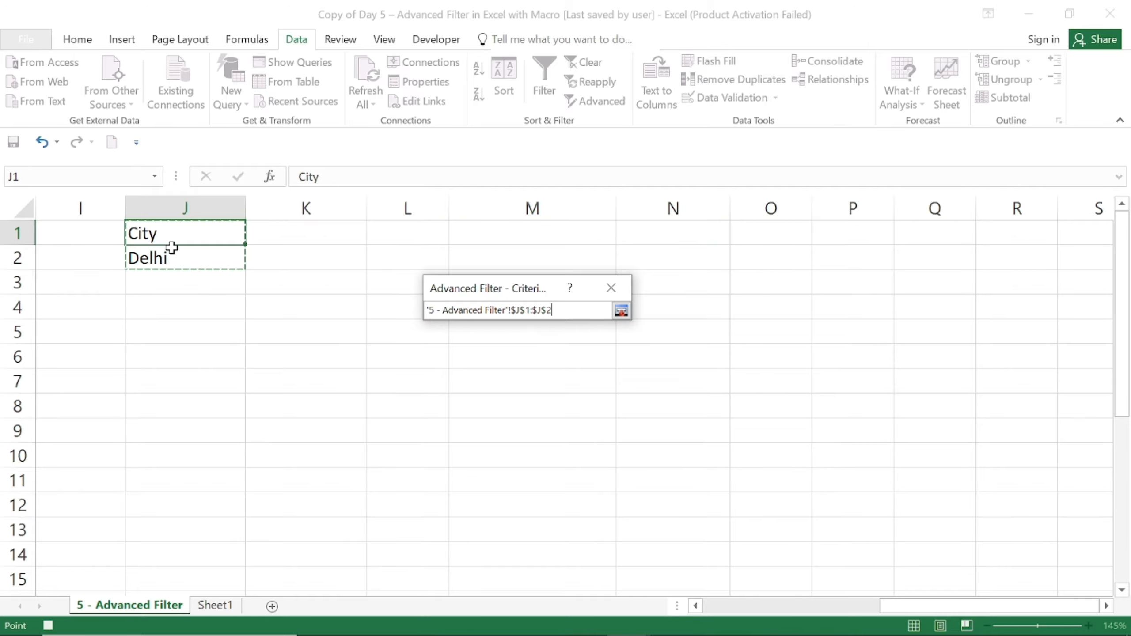
click(620, 311)
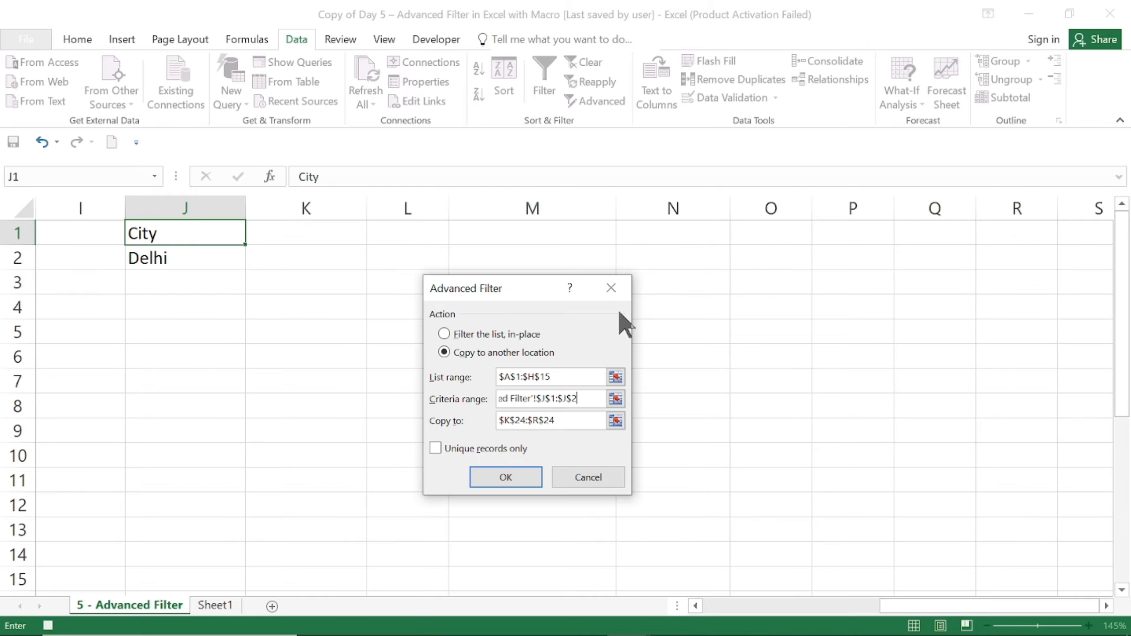
Step: Set the Advanced Filter's copy-to range to $K$1:$R$1 and run the filter
click(619, 421)
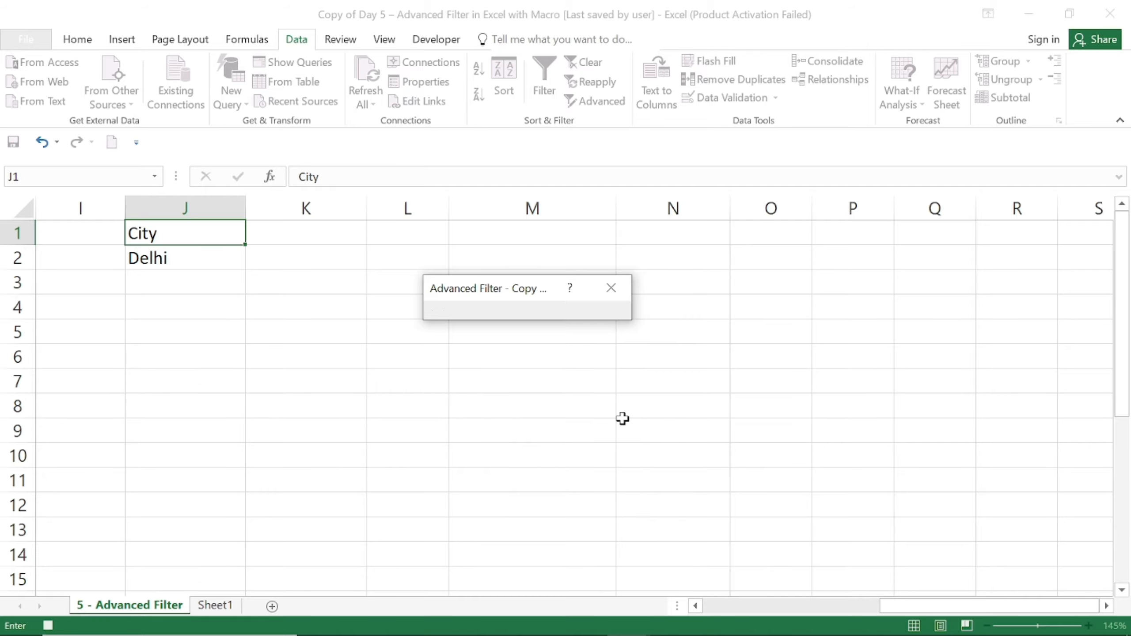
scroll(451, 328, down, 3)
key(Up)
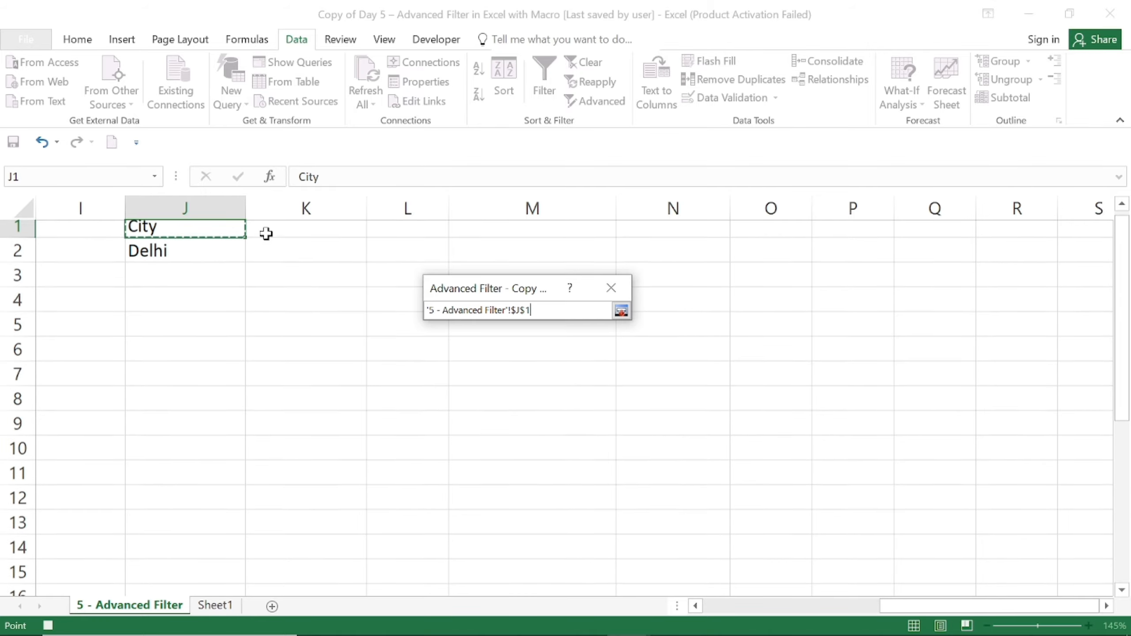
click(266, 233)
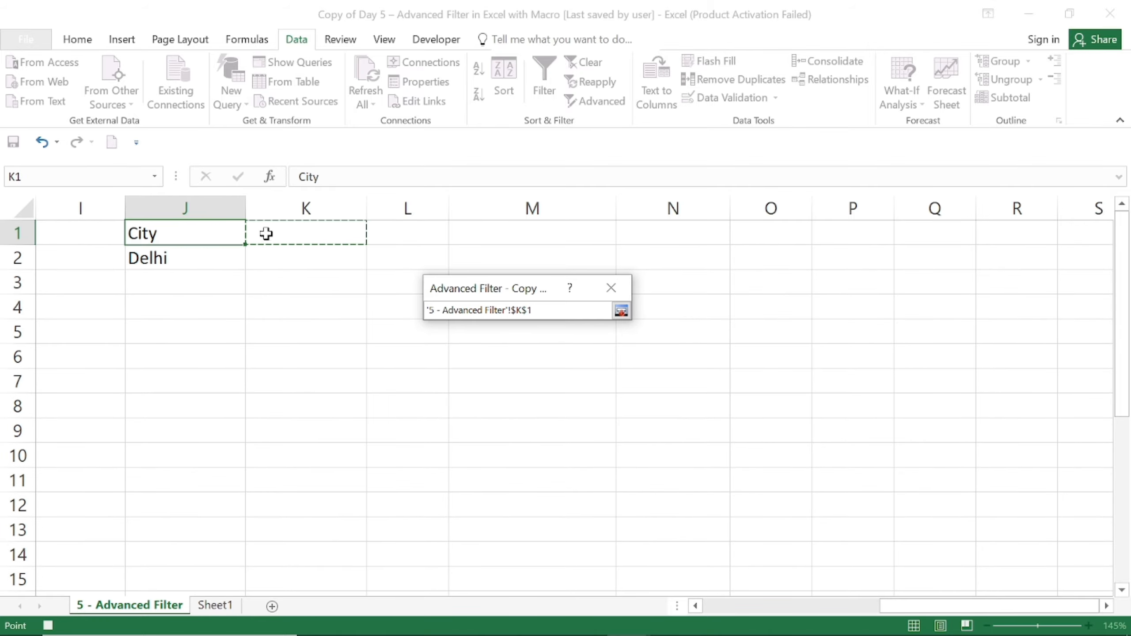
key(shift+Right)
key(shift+Right)
key(shift+Right)
key(shift+Right)
key(shift+Right)
key(shift+Right)
key(shift+Right)
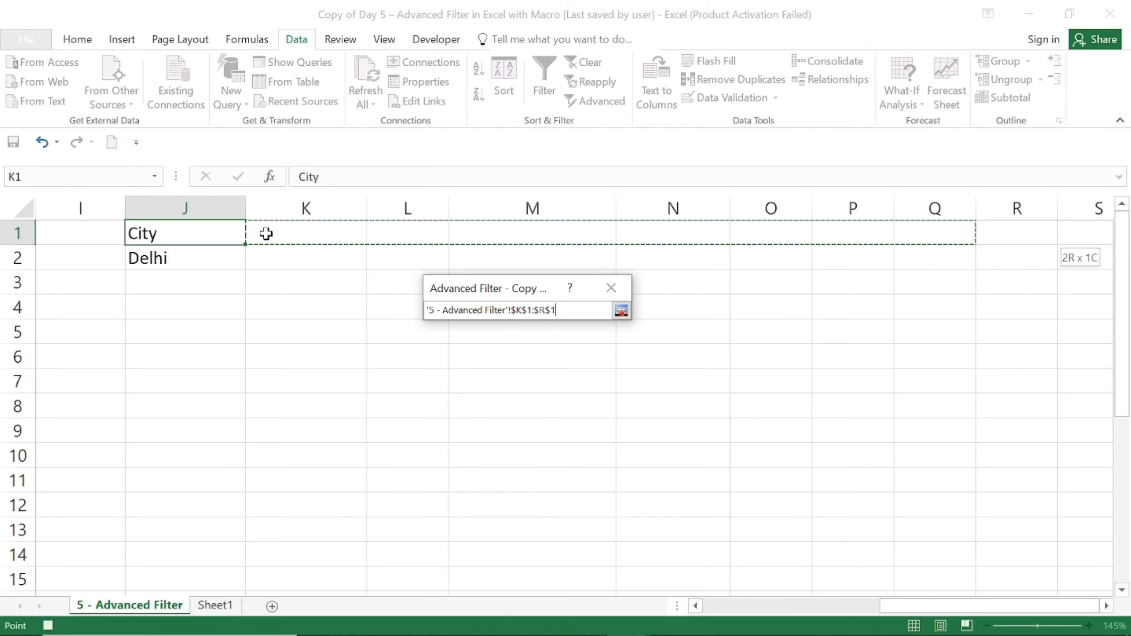
click(621, 311)
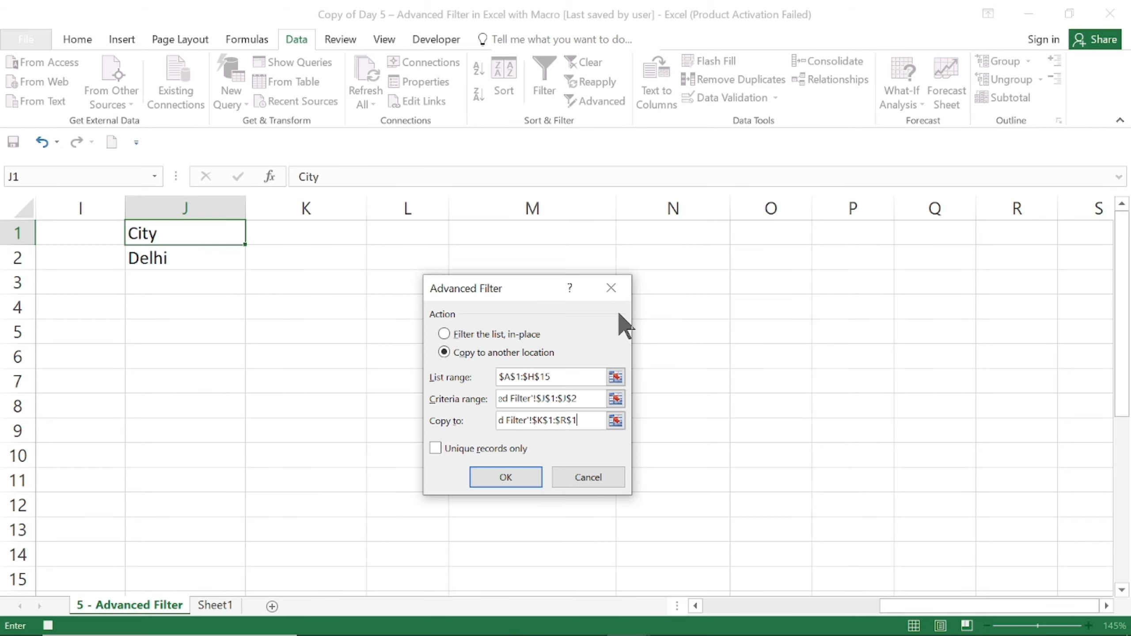
click(497, 478)
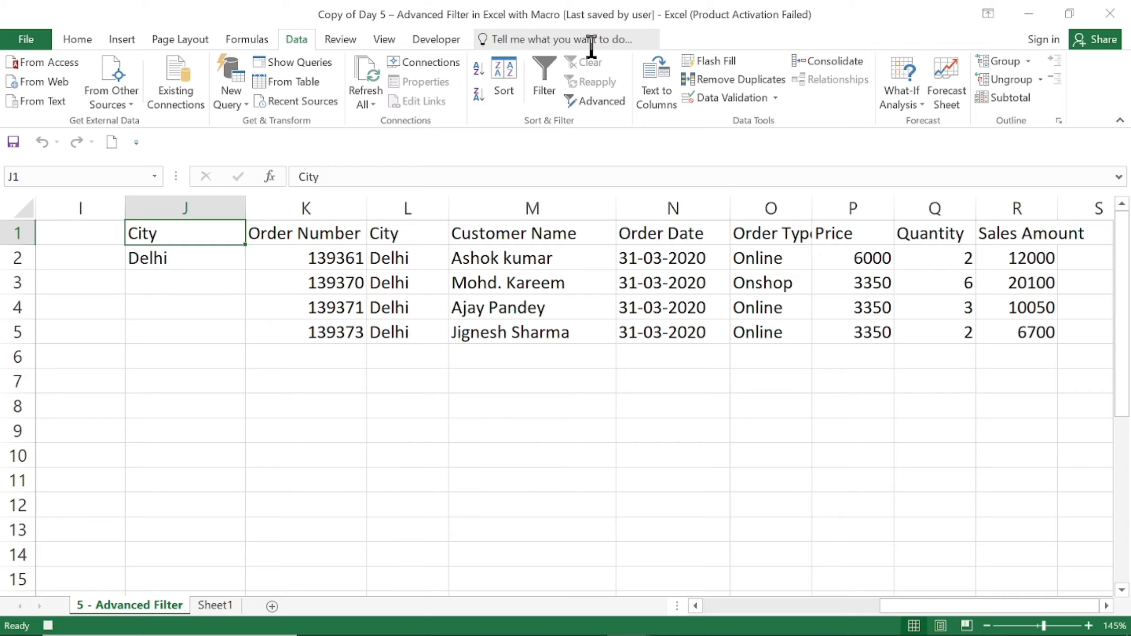
Step: Stop recording the macro and move the selection to an empty cell below the criterion
click(424, 38)
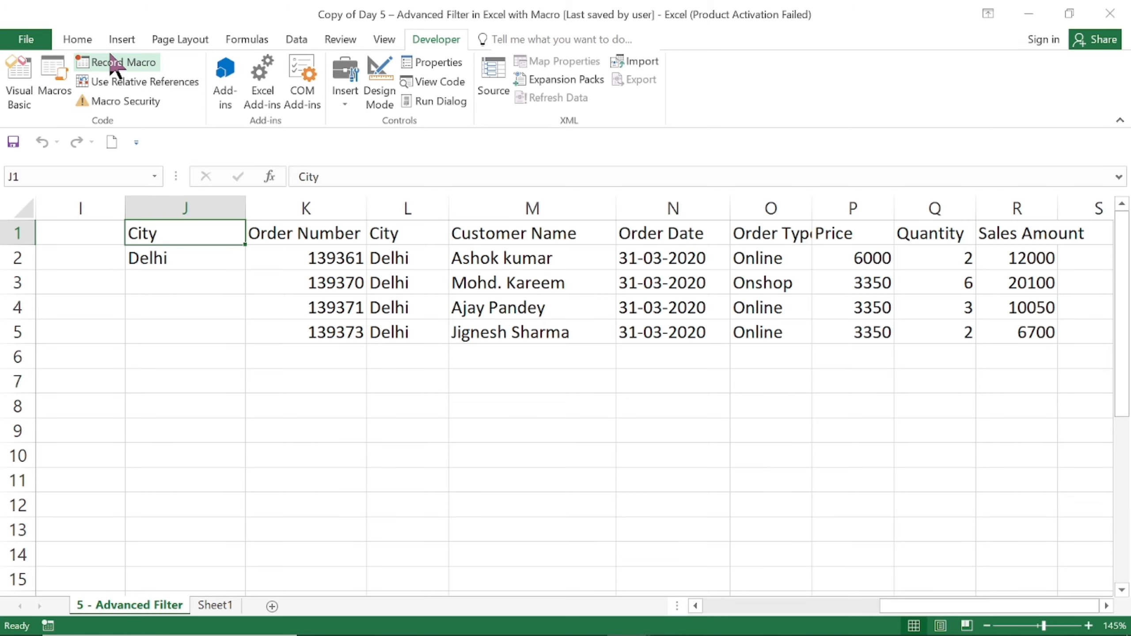
click(160, 506)
key(Left)
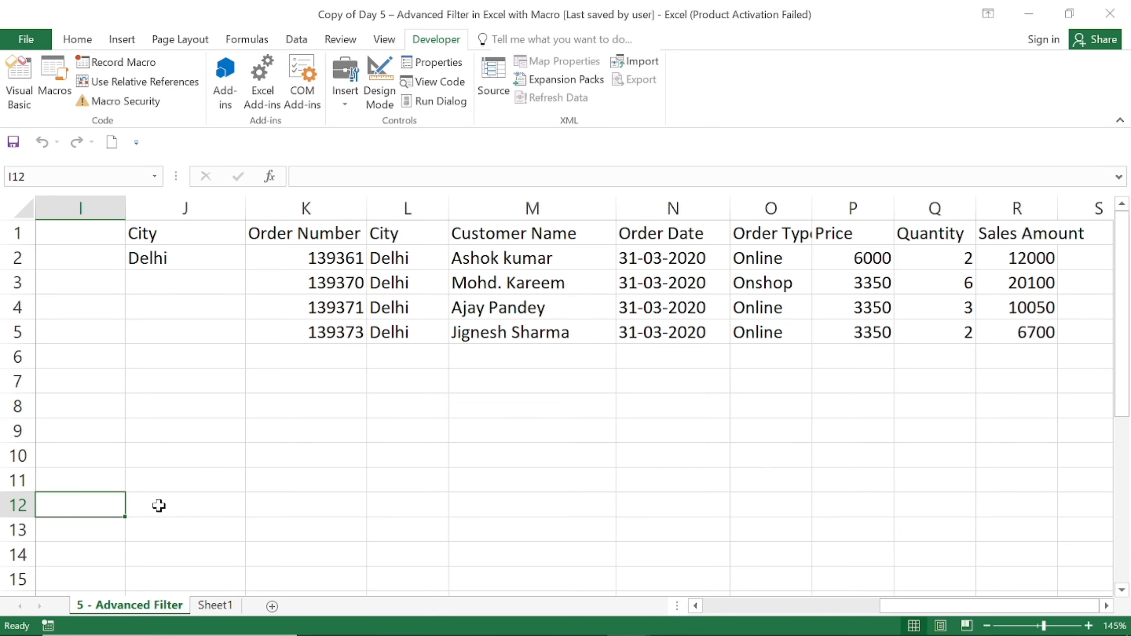
Step: Choose jaipur as the City criterion in cell J2
key(Home)
key(Right)
key(Right)
key(Right)
key(Right)
key(Right)
key(Right)
key(Right)
key(Right)
key(Right)
key(Right)
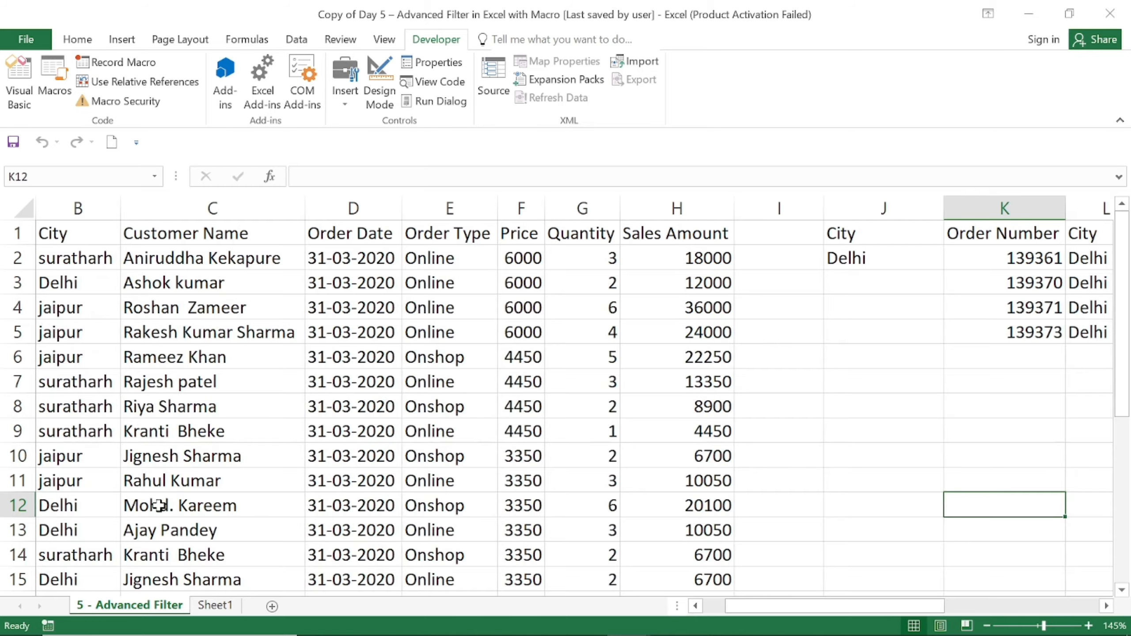
click(886, 260)
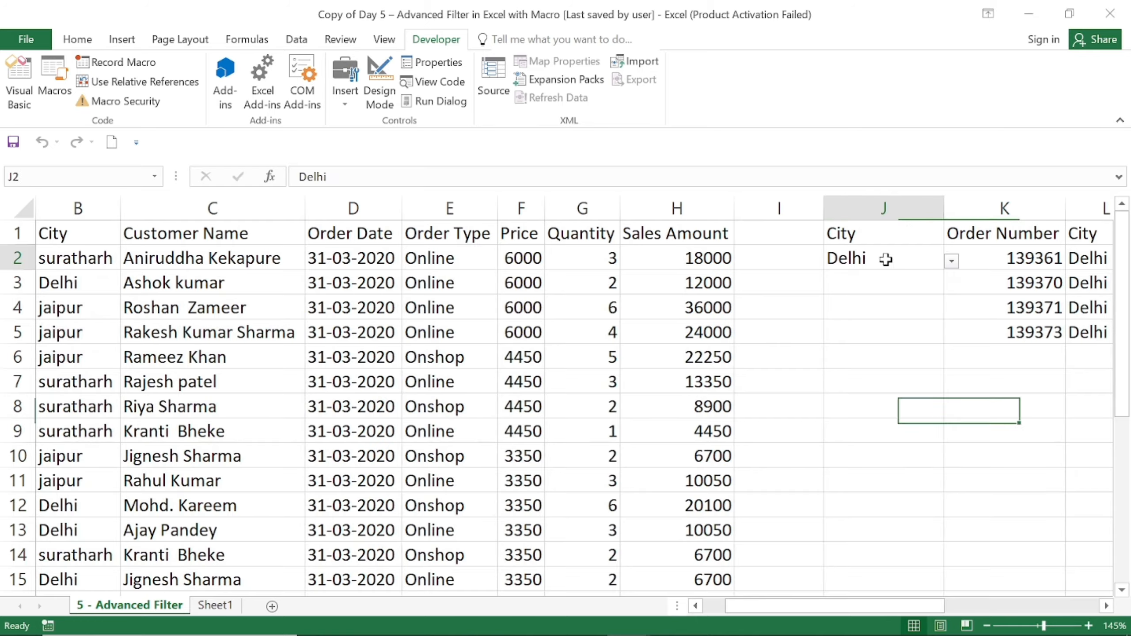
click(955, 265)
click(890, 316)
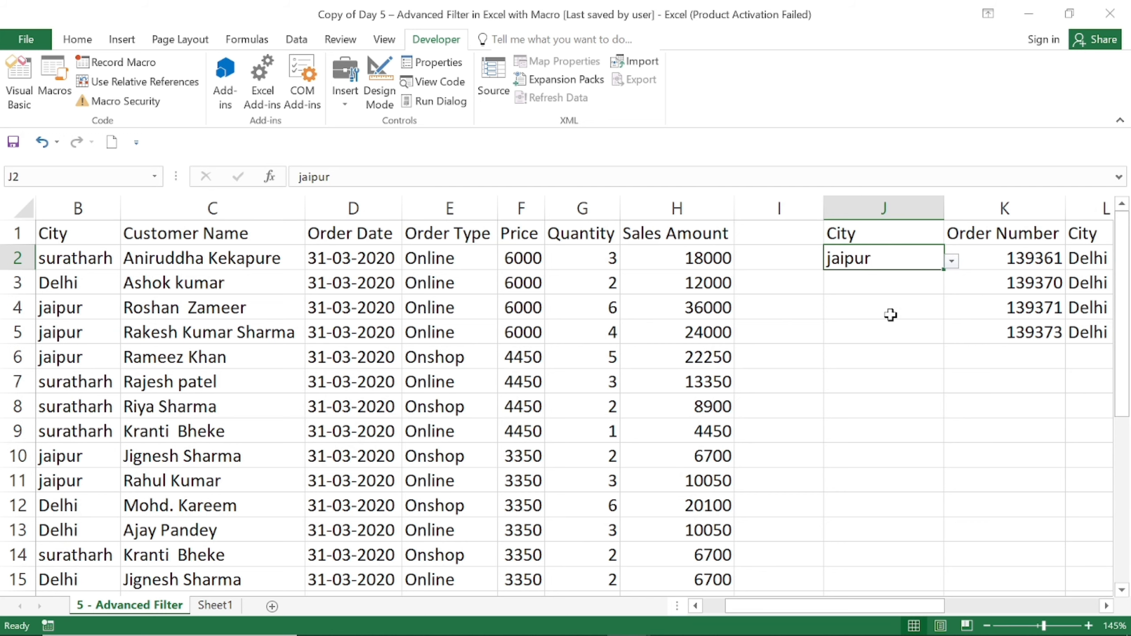
Step: Run the recorded macro for the jaipur criterion and look across the copied records
key(ctrl+q)
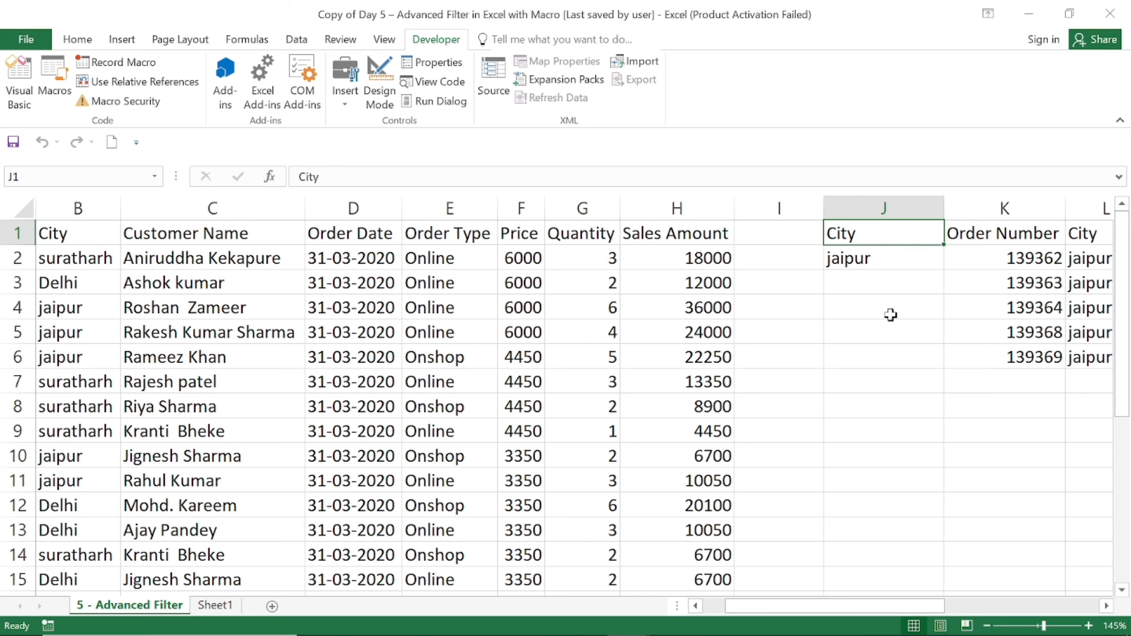
key(Right)
key(Right)
key(Right)
key(Right)
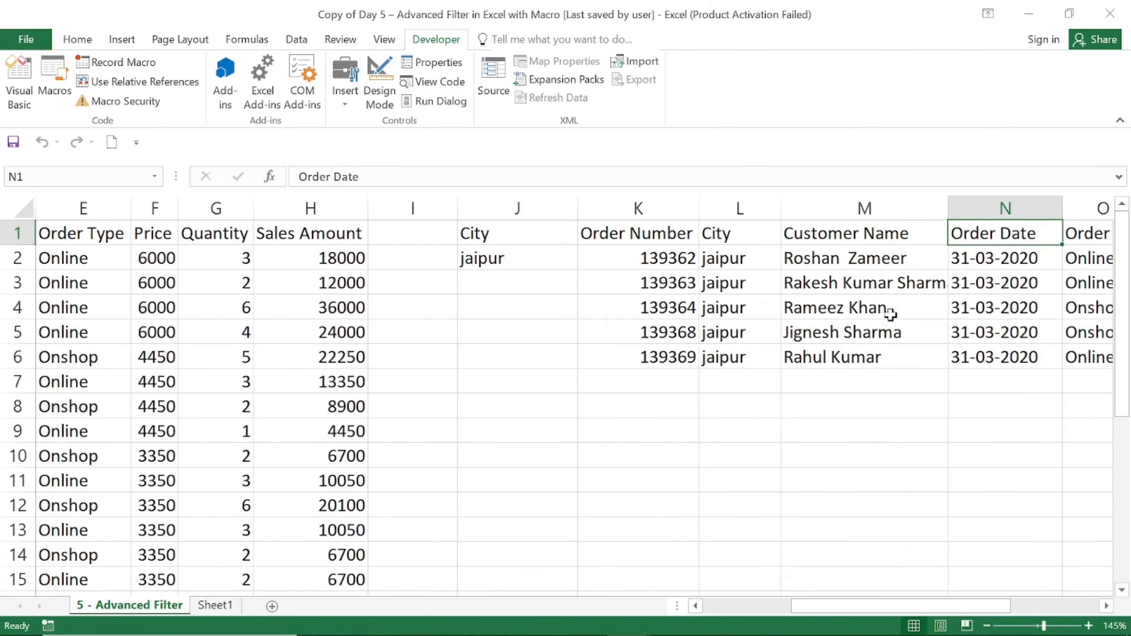
Step: Choose suratharh as the City criterion in cell J2
click(496, 259)
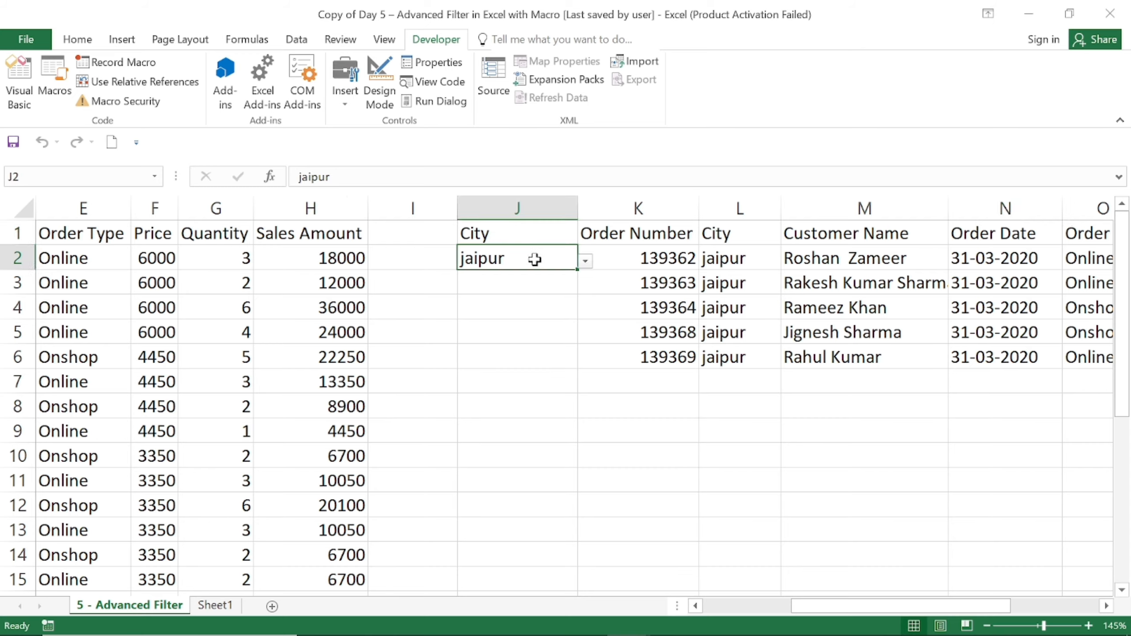
click(591, 258)
click(539, 275)
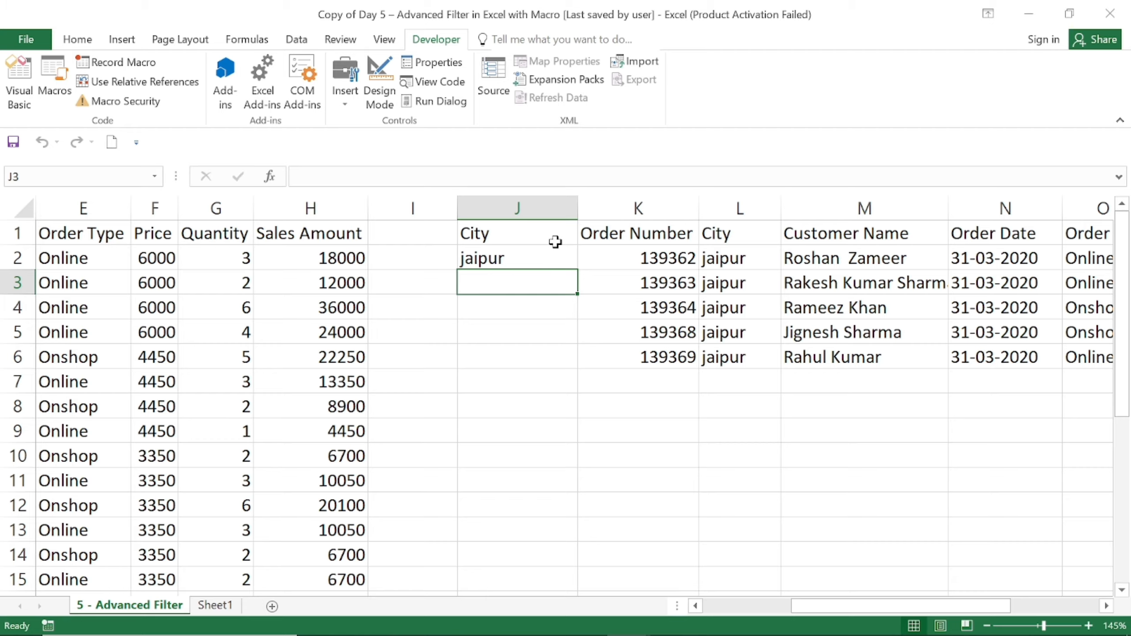
click(555, 243)
click(548, 257)
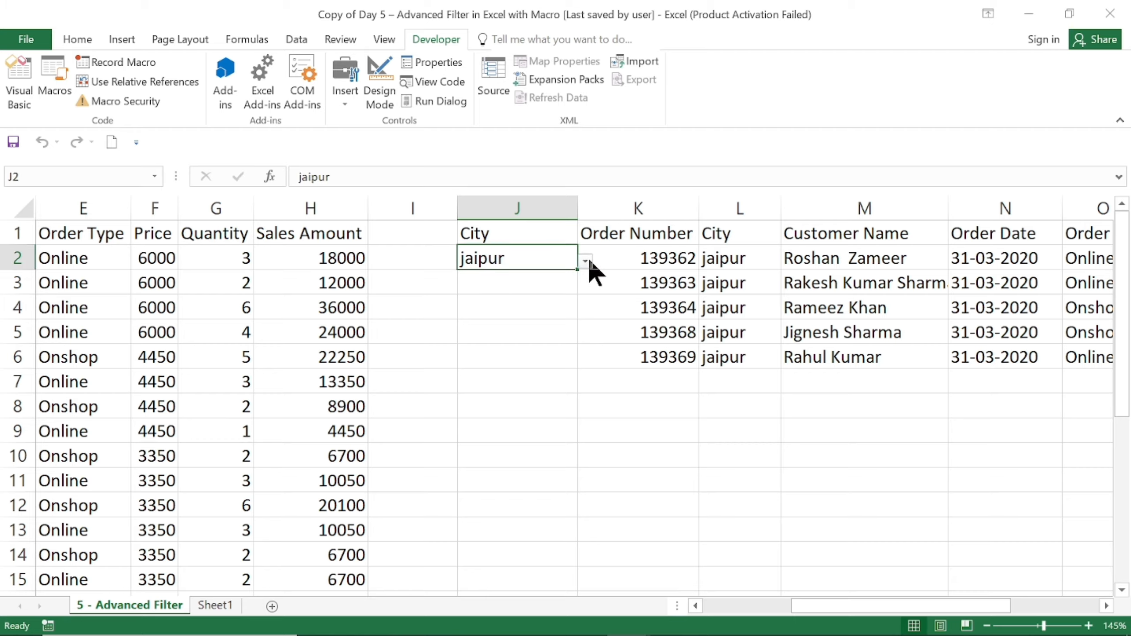
click(585, 262)
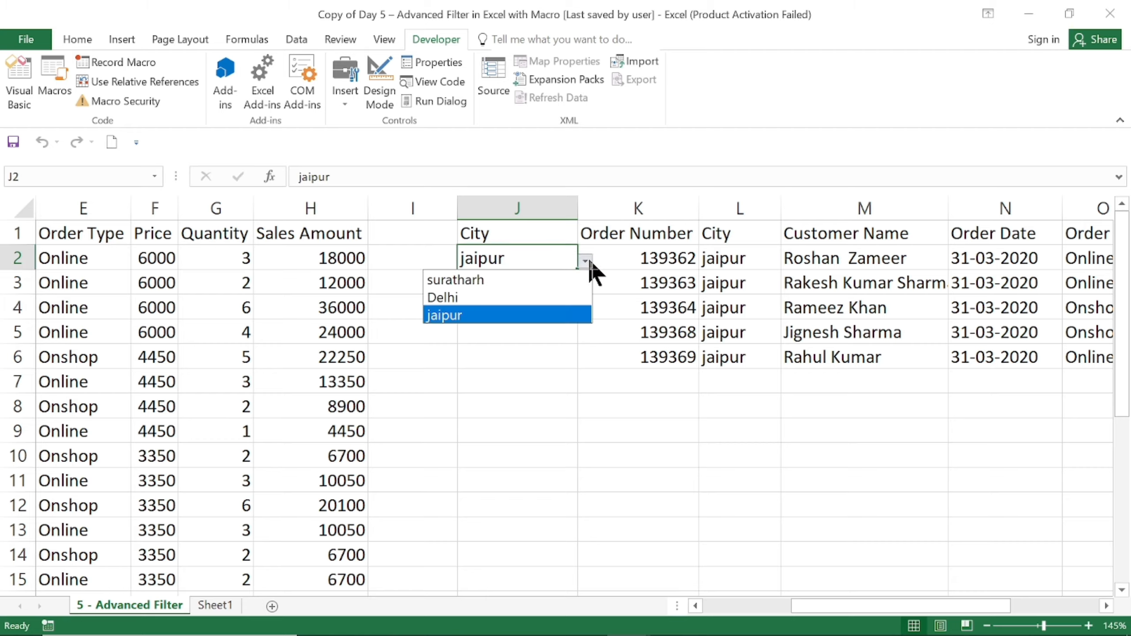
click(566, 279)
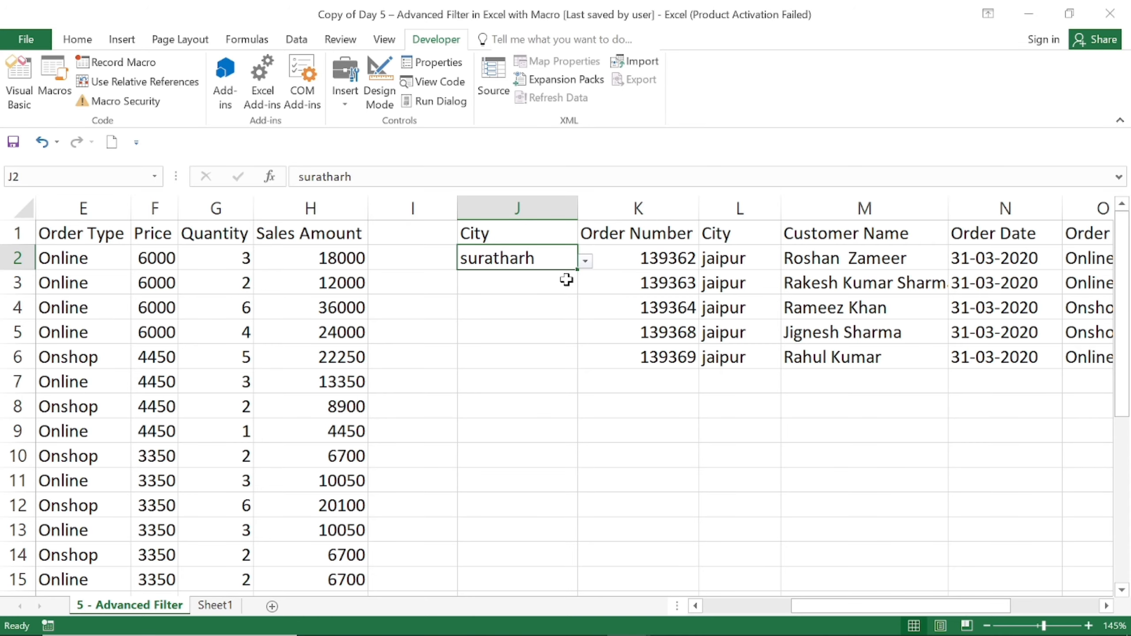